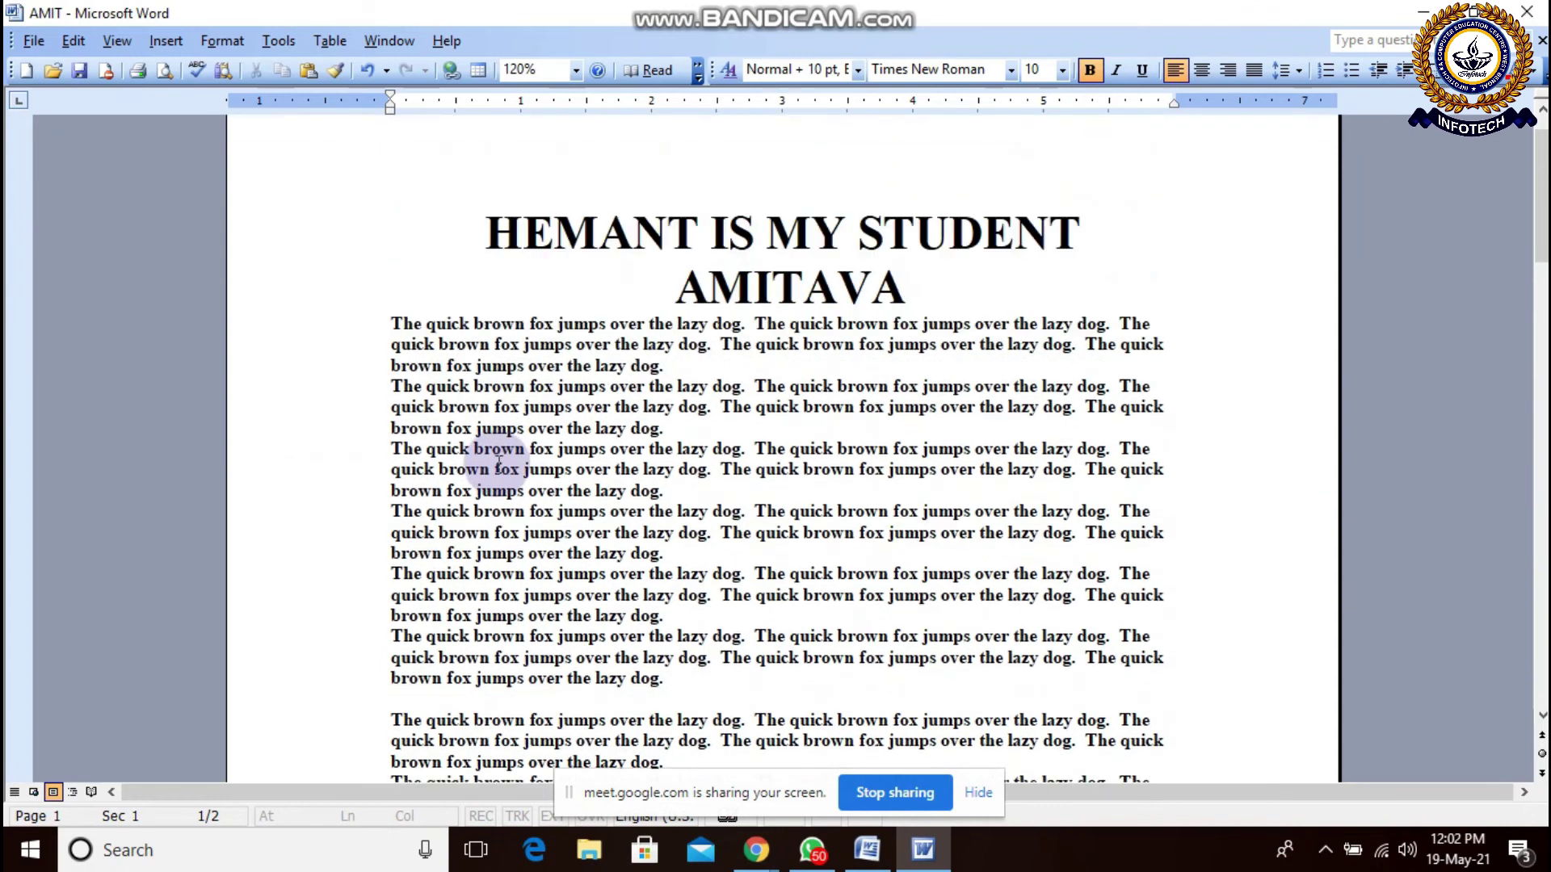
Step: Examine the heading, body paragraphs and blank page edges across both pages of the document
scroll(500, 465, "up", 3)
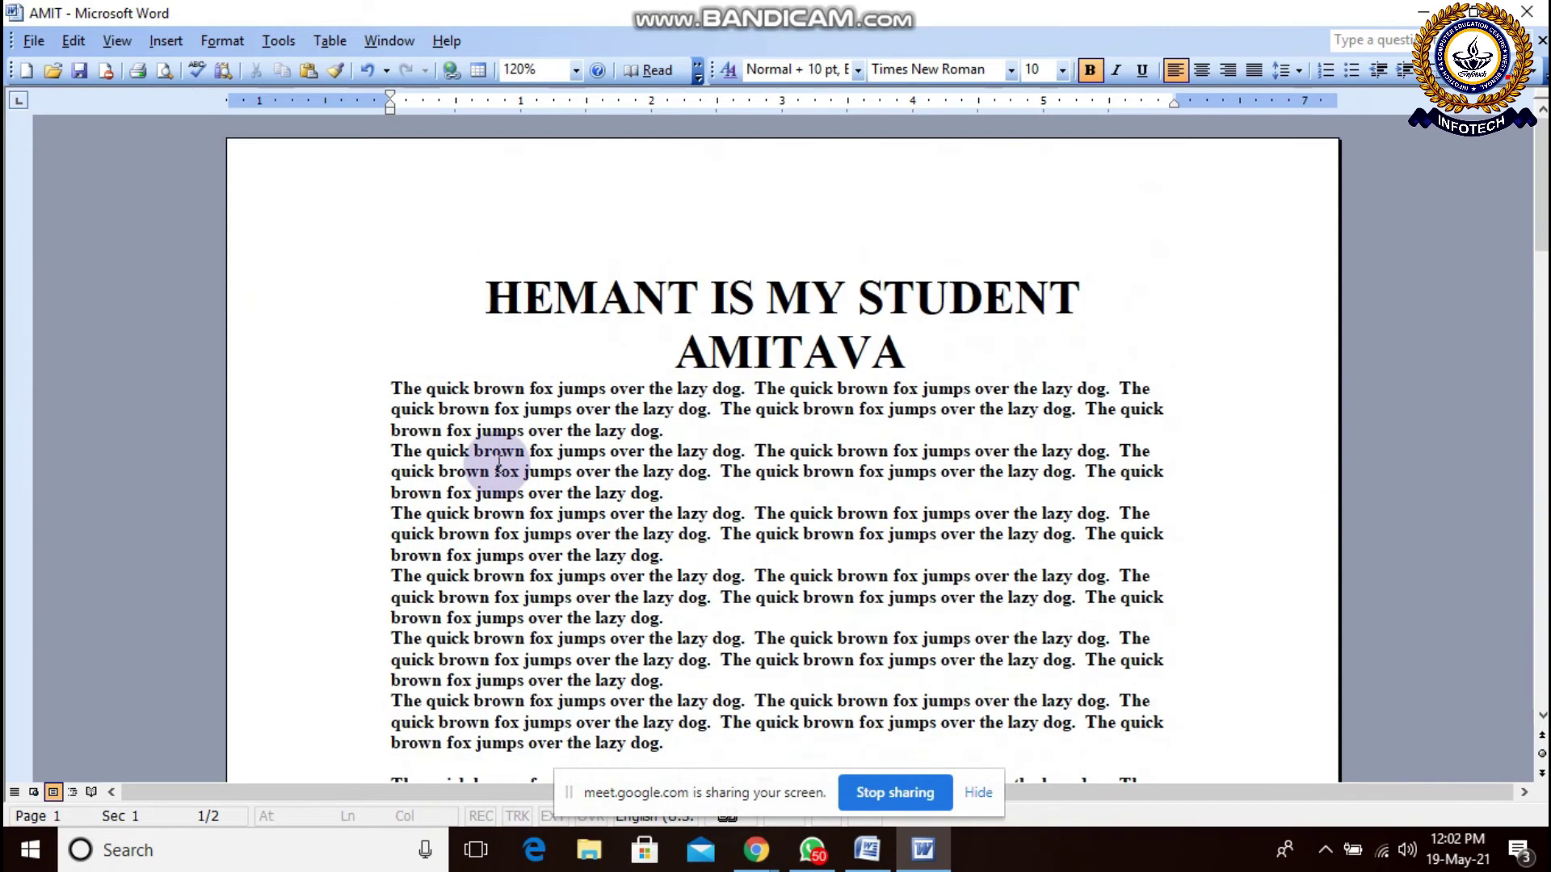
scroll(499, 464, "down", 2)
scroll(554, 433, "up", 2)
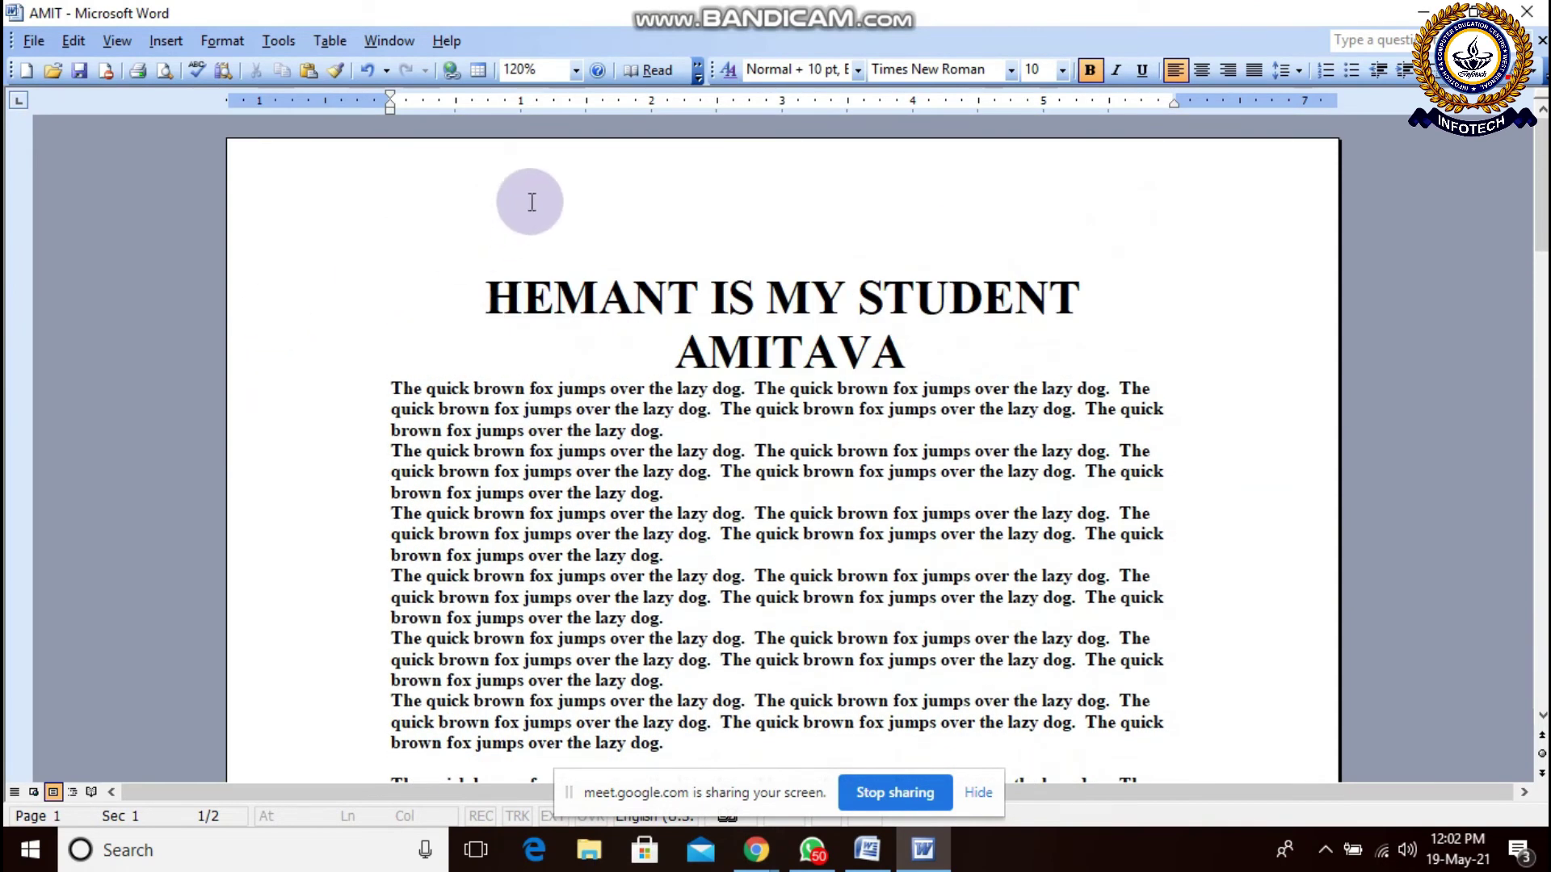
left_click(535, 201)
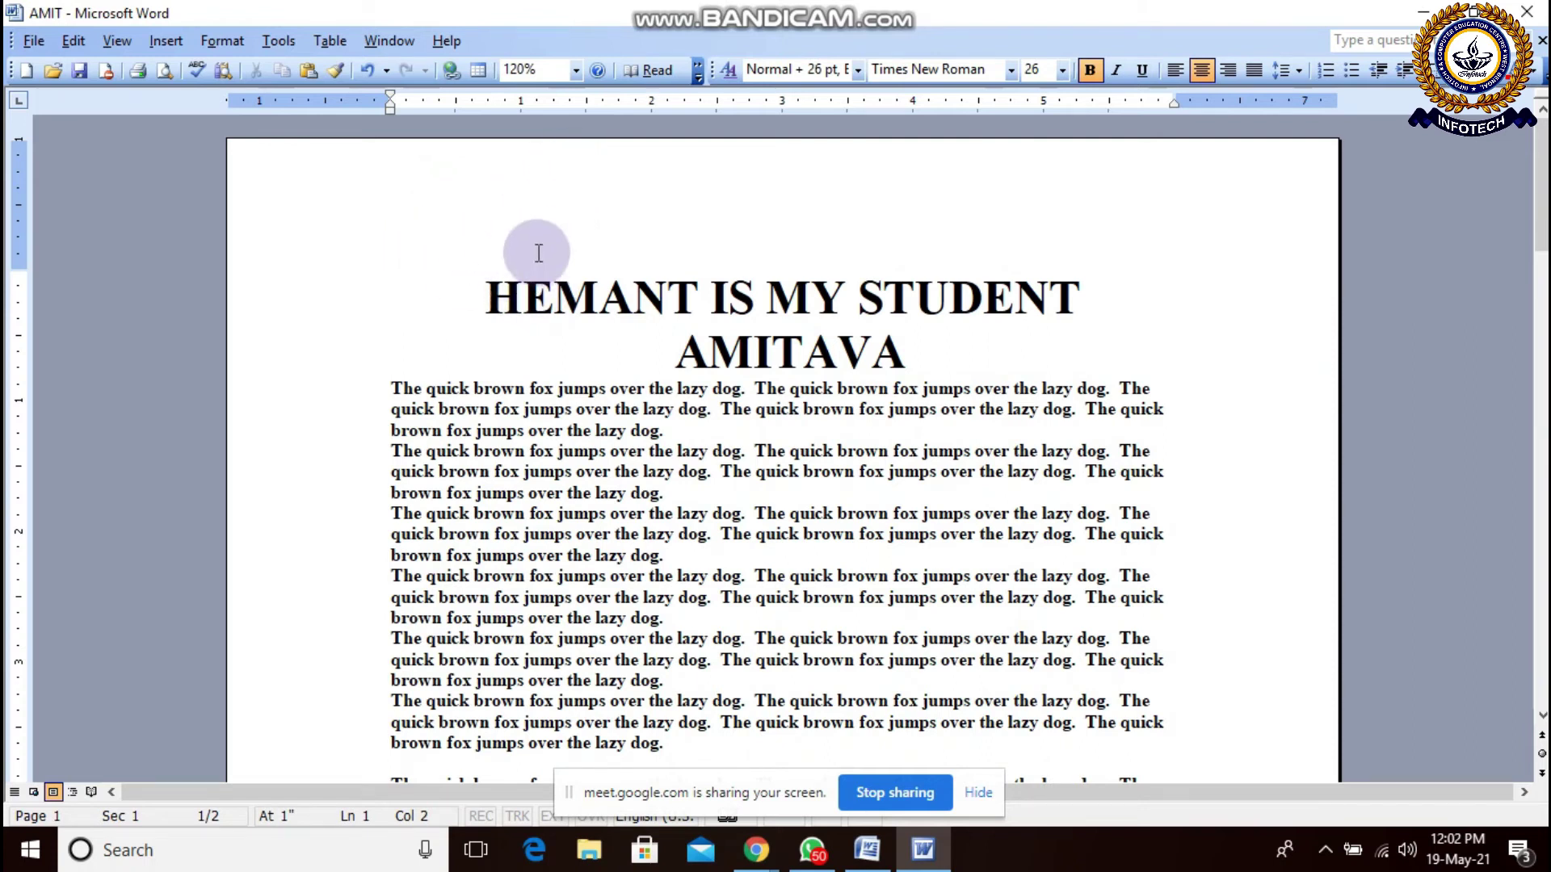
scroll(687, 347, "down", 1)
scroll(677, 368, "up", 1)
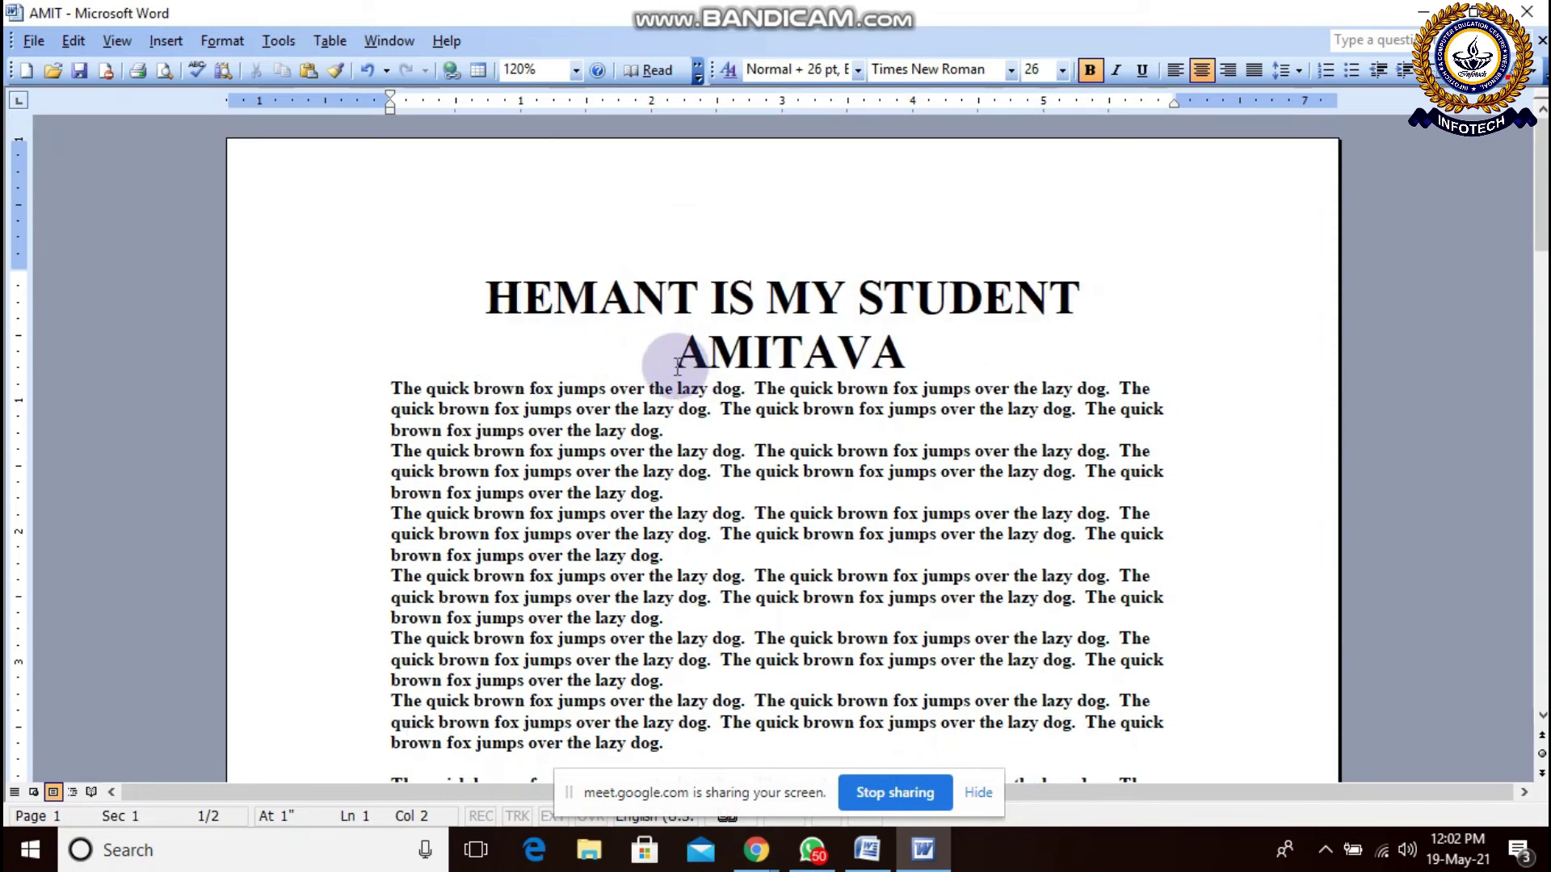
scroll(1325, 465, "down", 4)
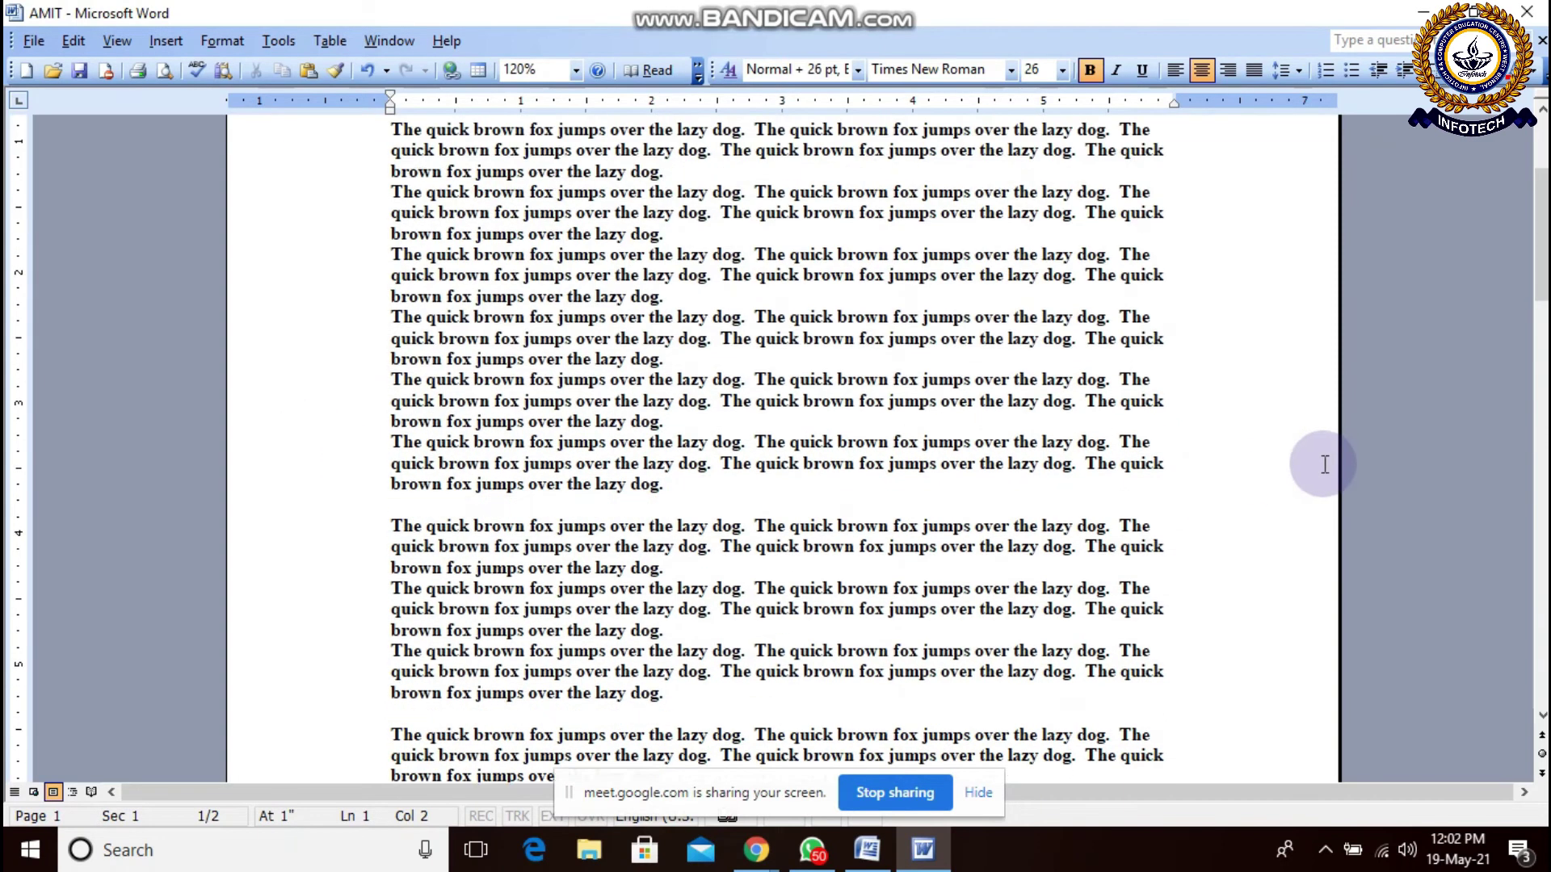
scroll(1325, 464, "down", 9)
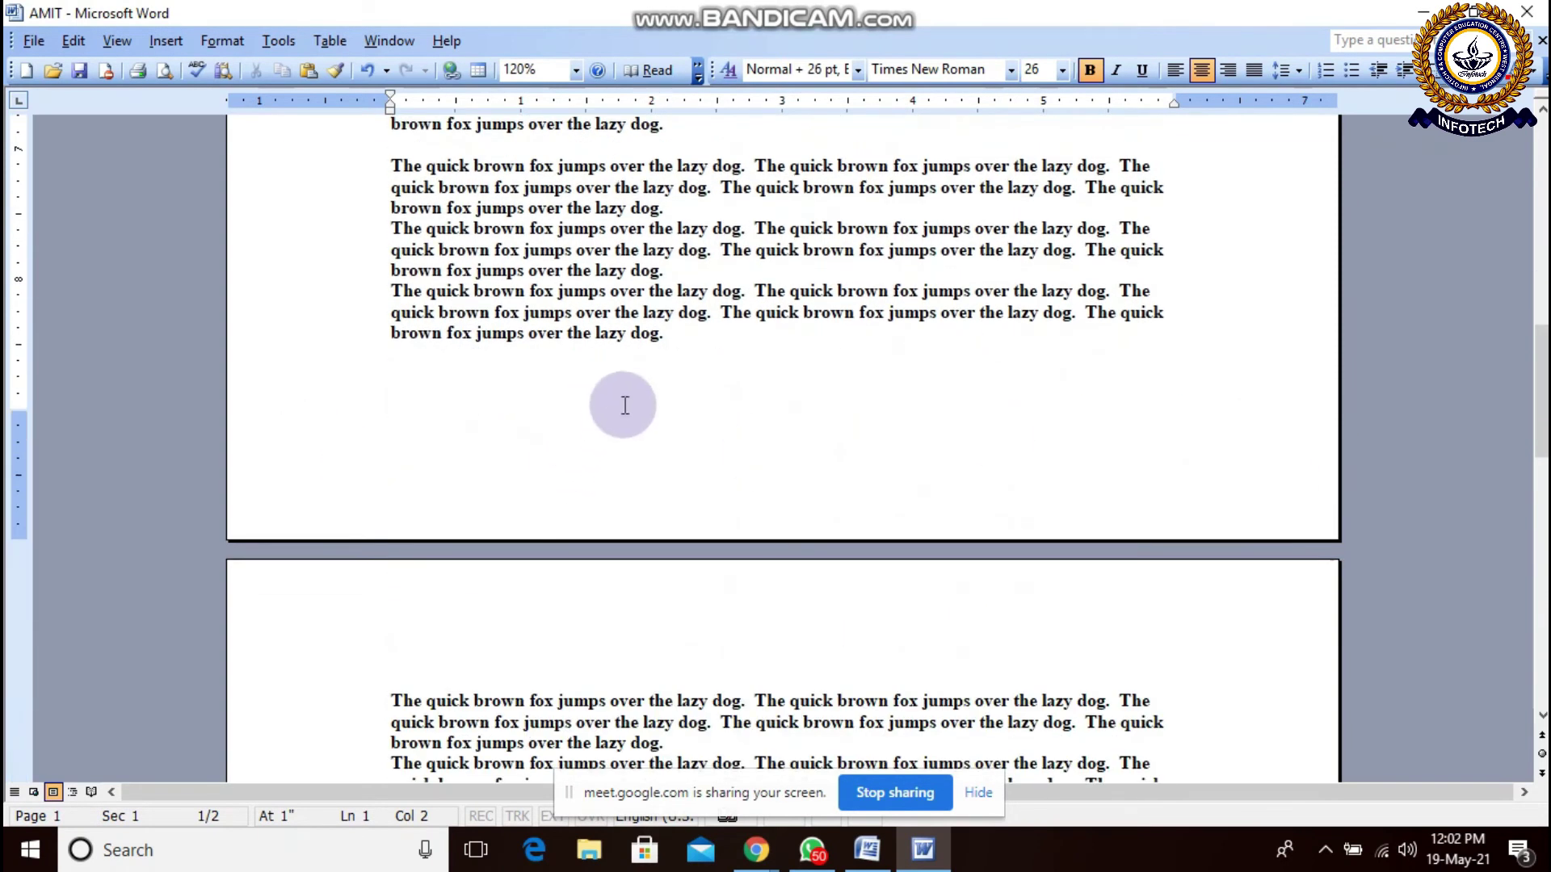
scroll(614, 417, "up", 3)
scroll(614, 417, "down", 7)
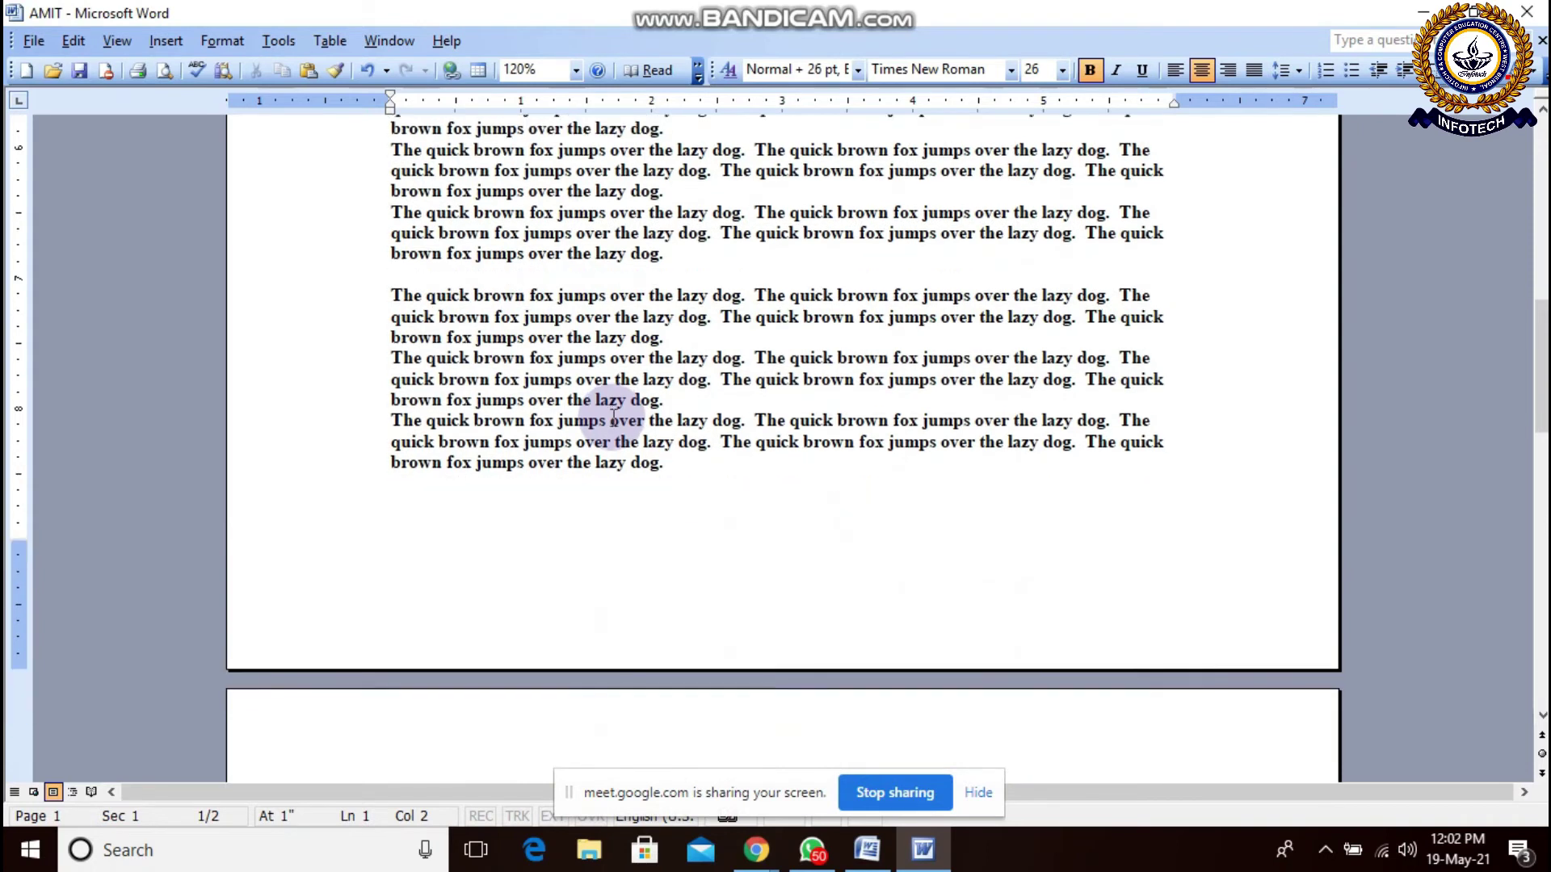
left_click(931, 373)
scroll(932, 374, "down", 9)
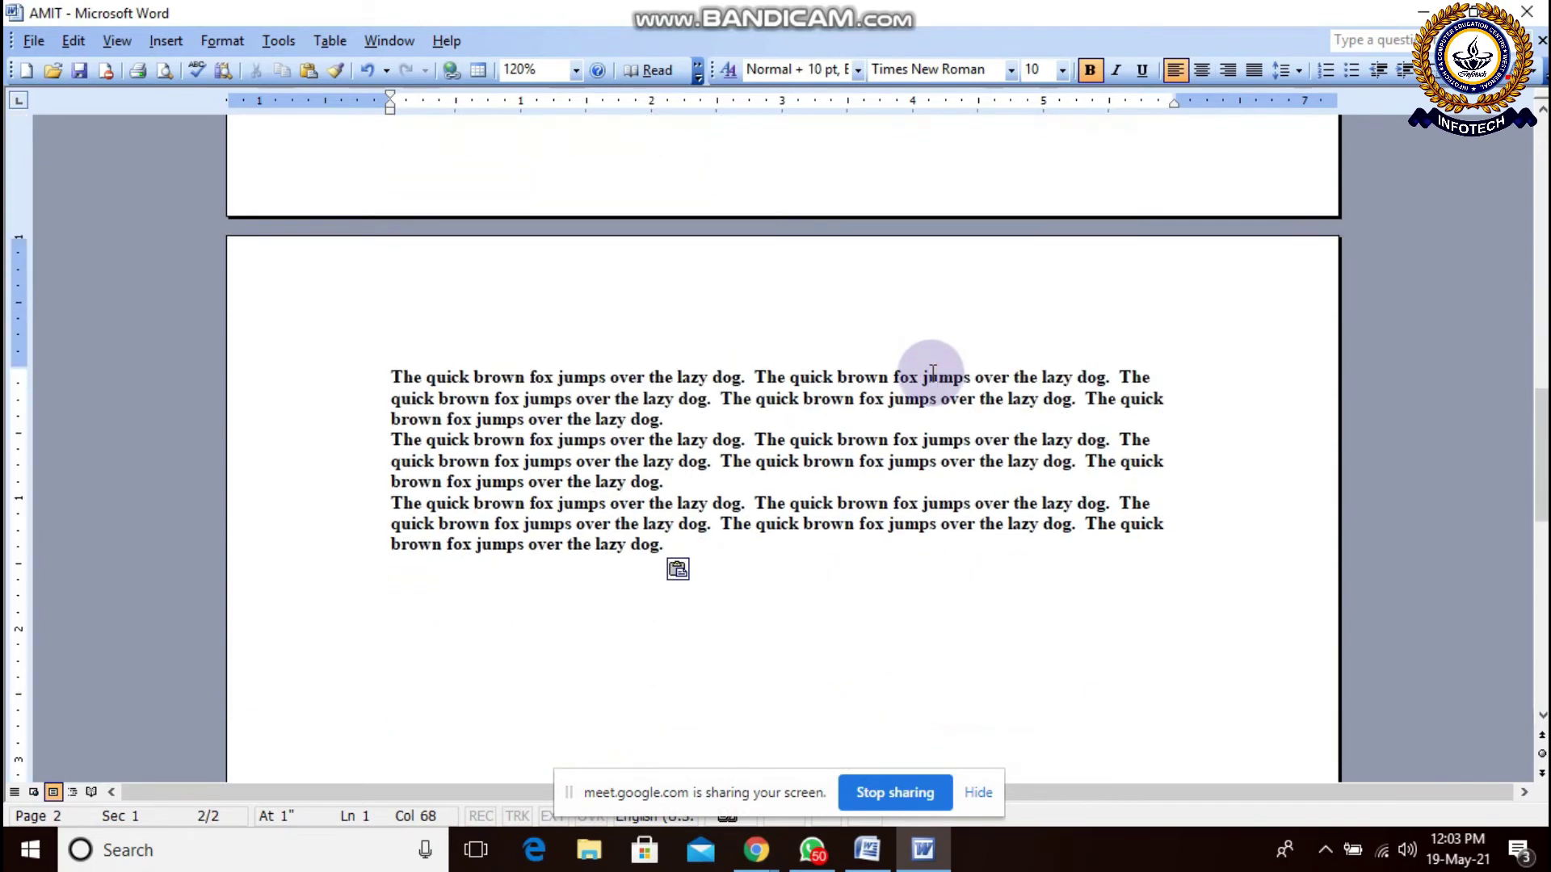
scroll(931, 373, "up", 10)
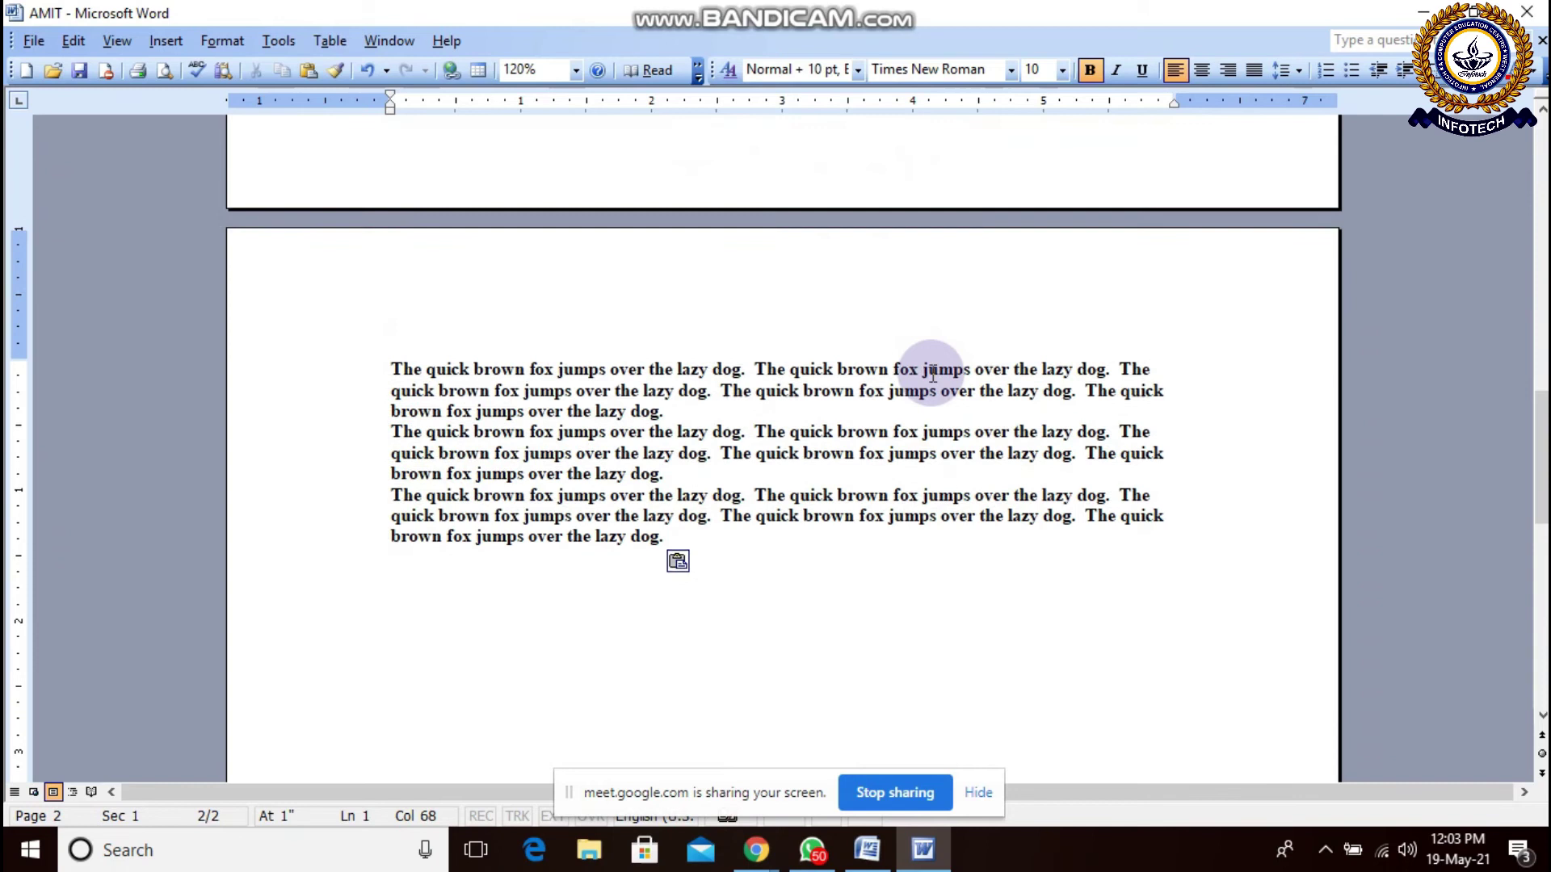
scroll(932, 373, "up", 2)
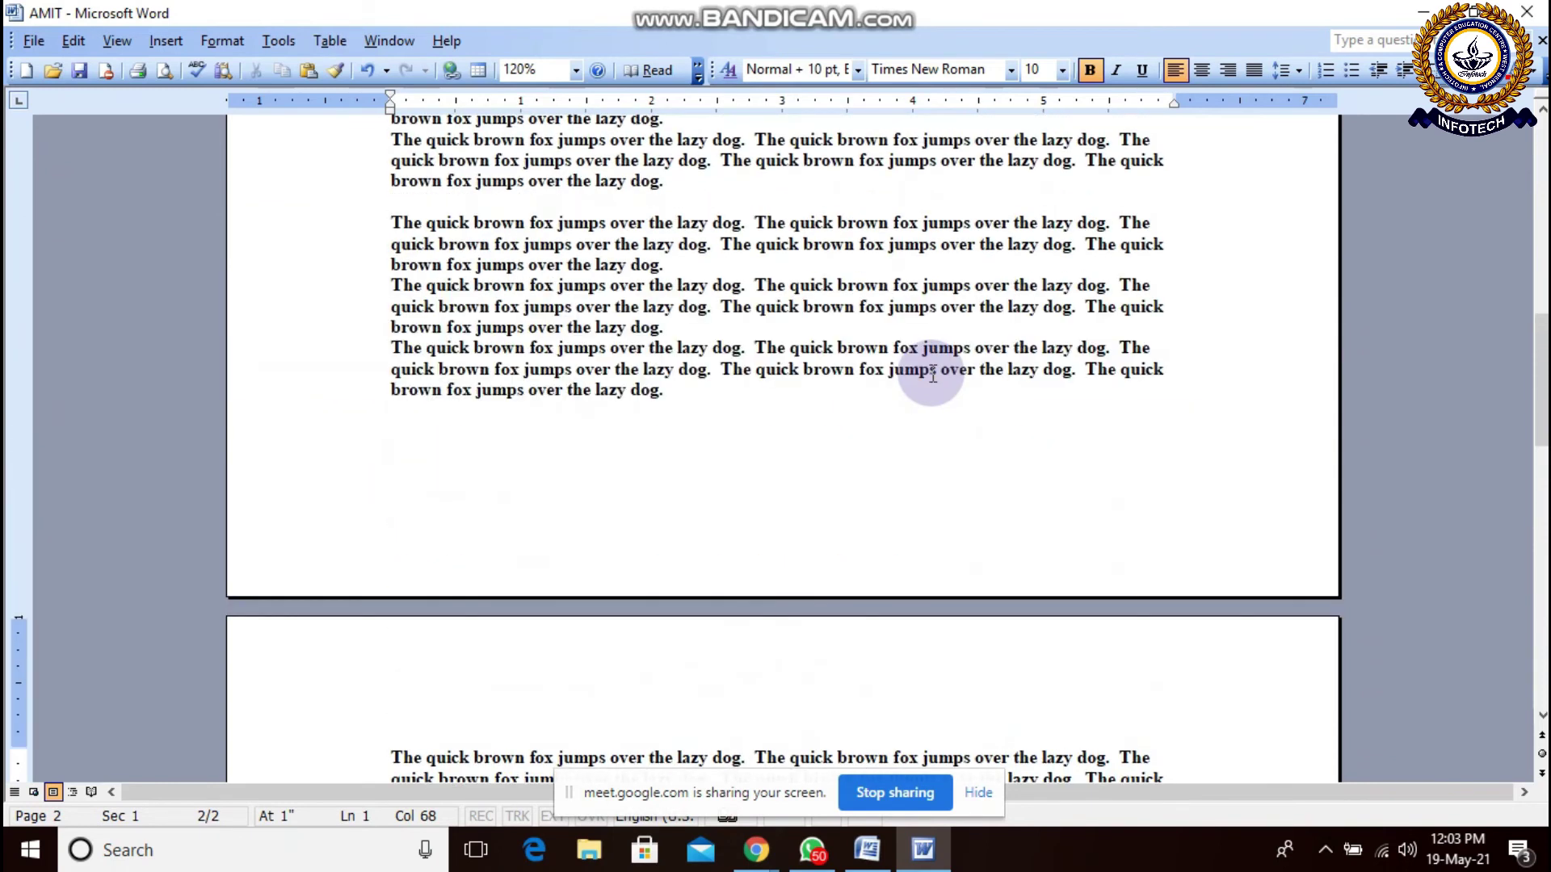
scroll(932, 373, "down", 2)
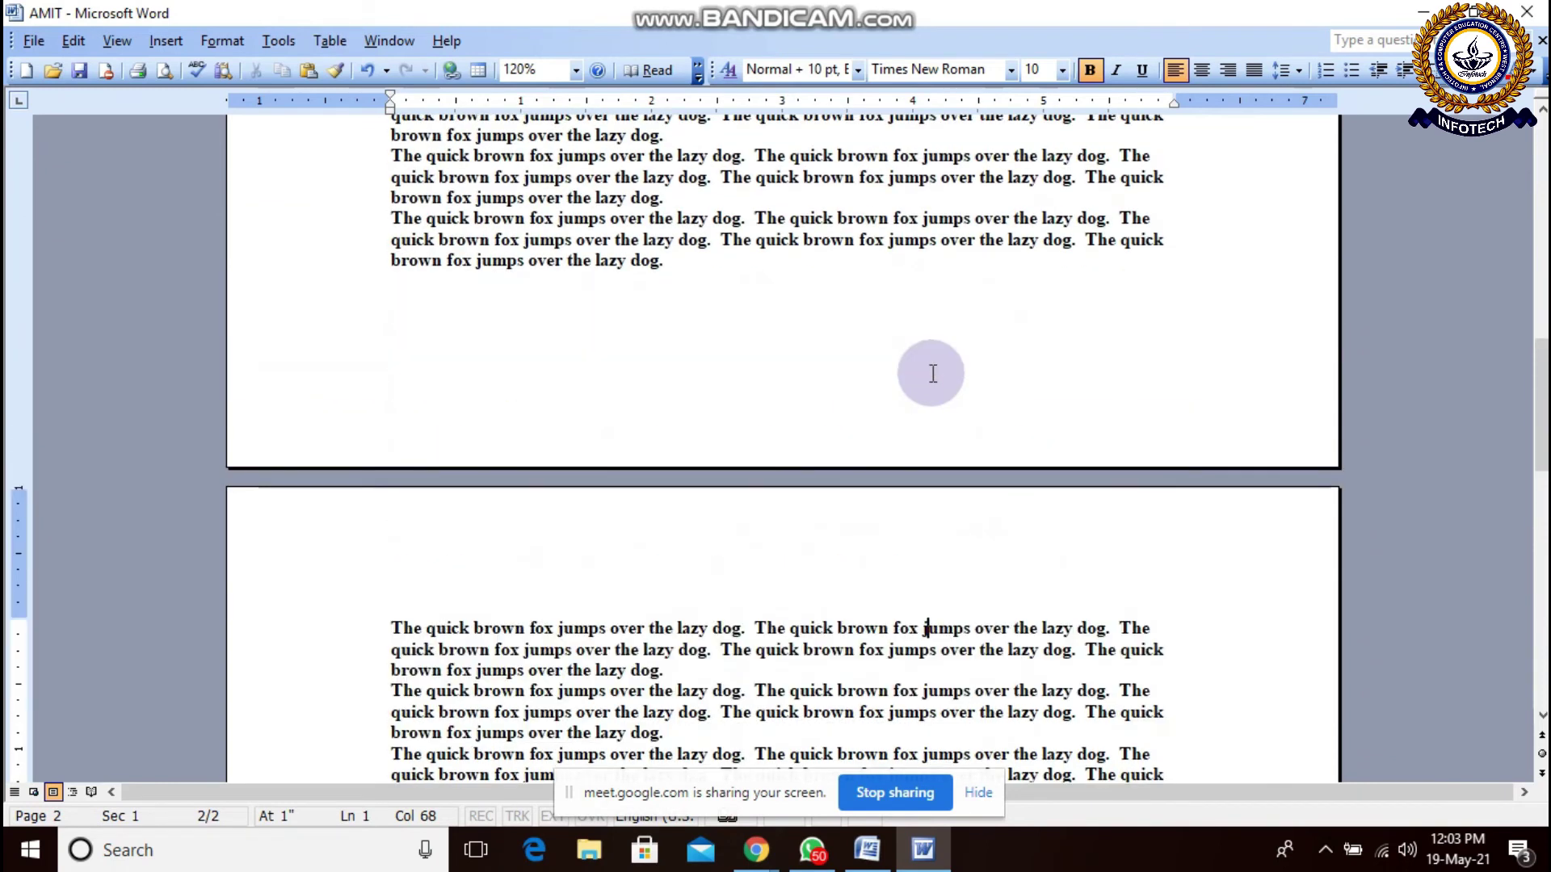
scroll(888, 582, "down", 2)
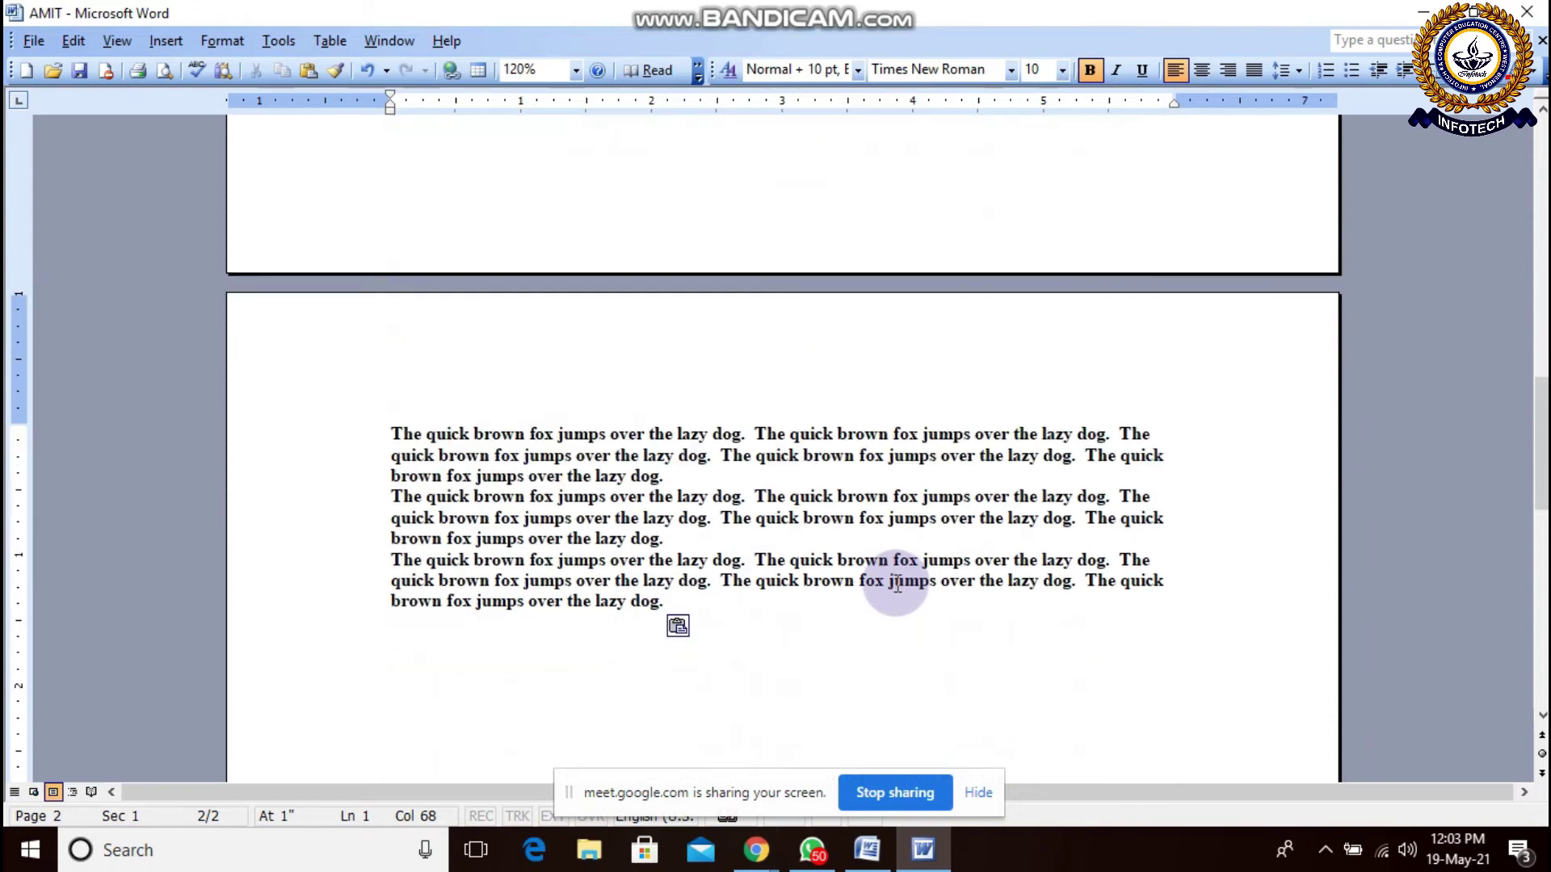
scroll(897, 583, "down", 2)
scroll(896, 582, "up", 15)
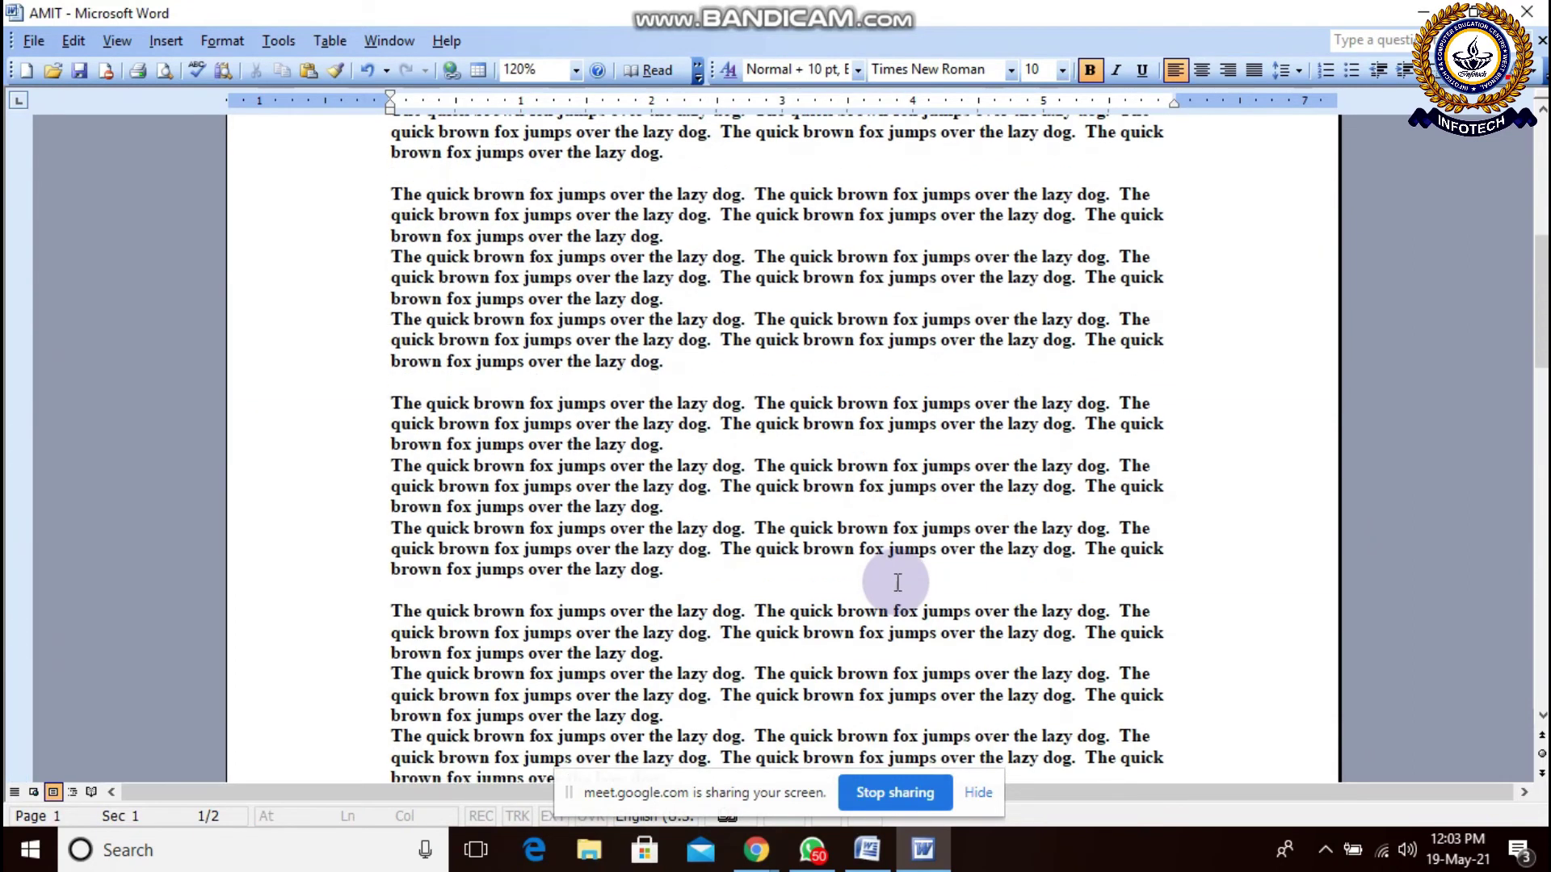
scroll(895, 586, "down", 14)
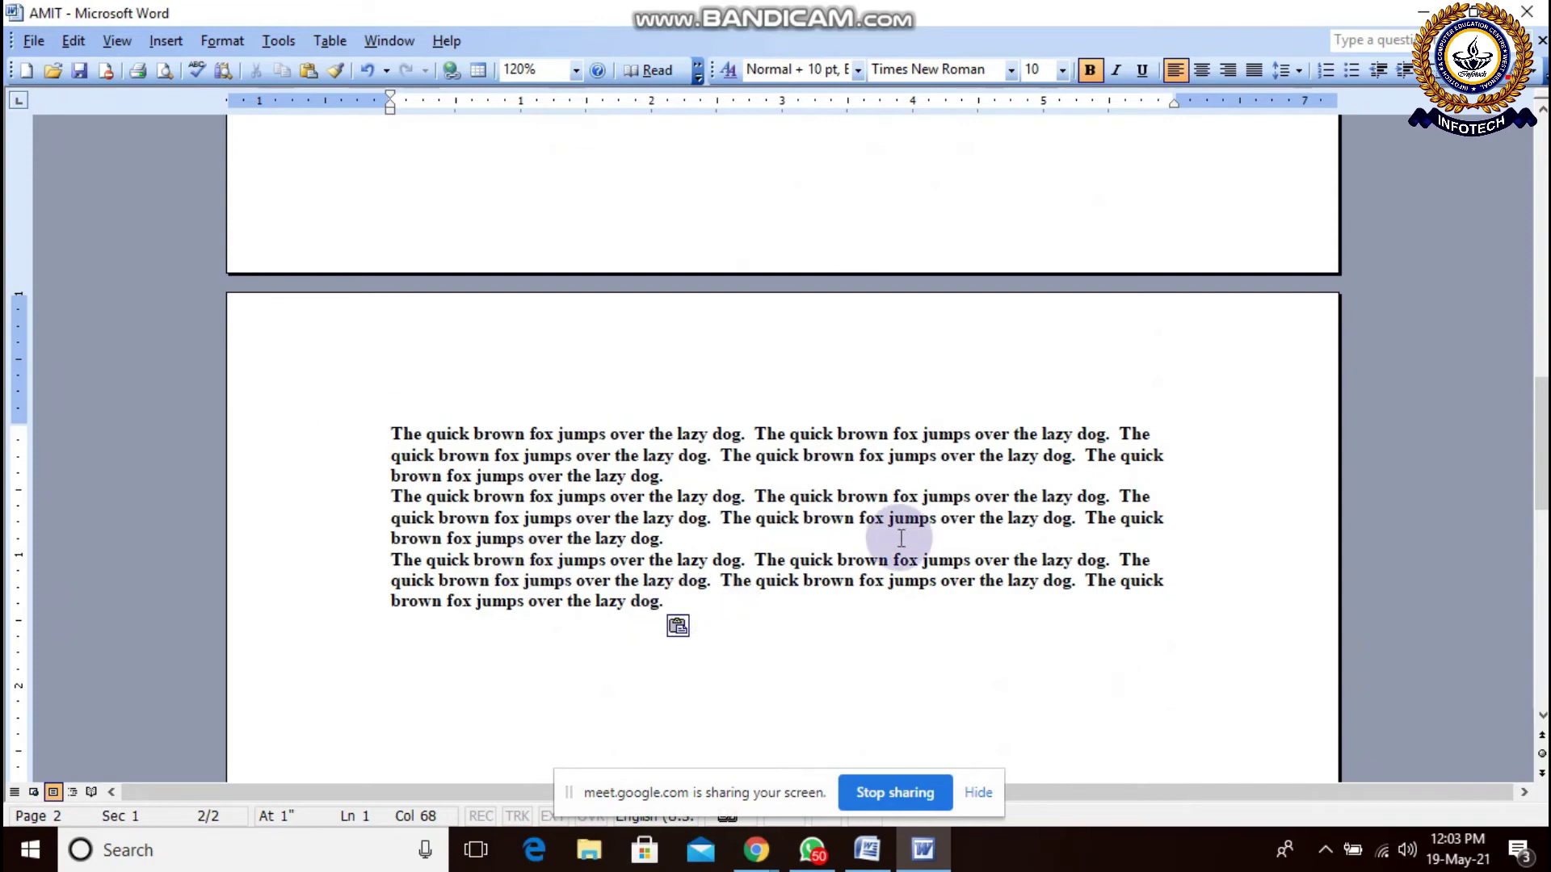
scroll(901, 538, "up", 10)
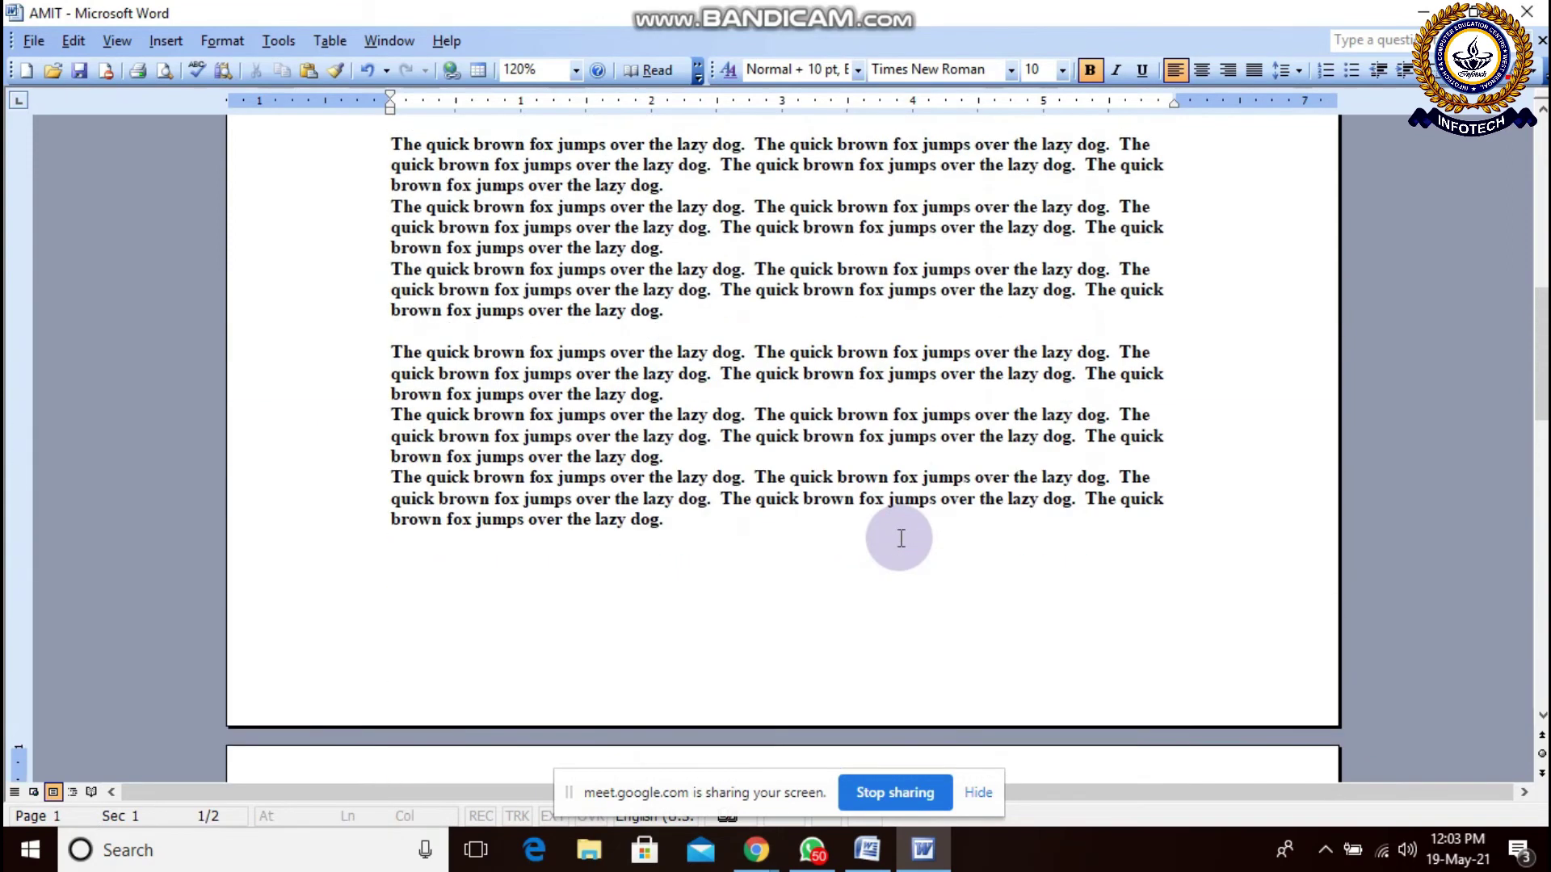
scroll(901, 538, "up", 10)
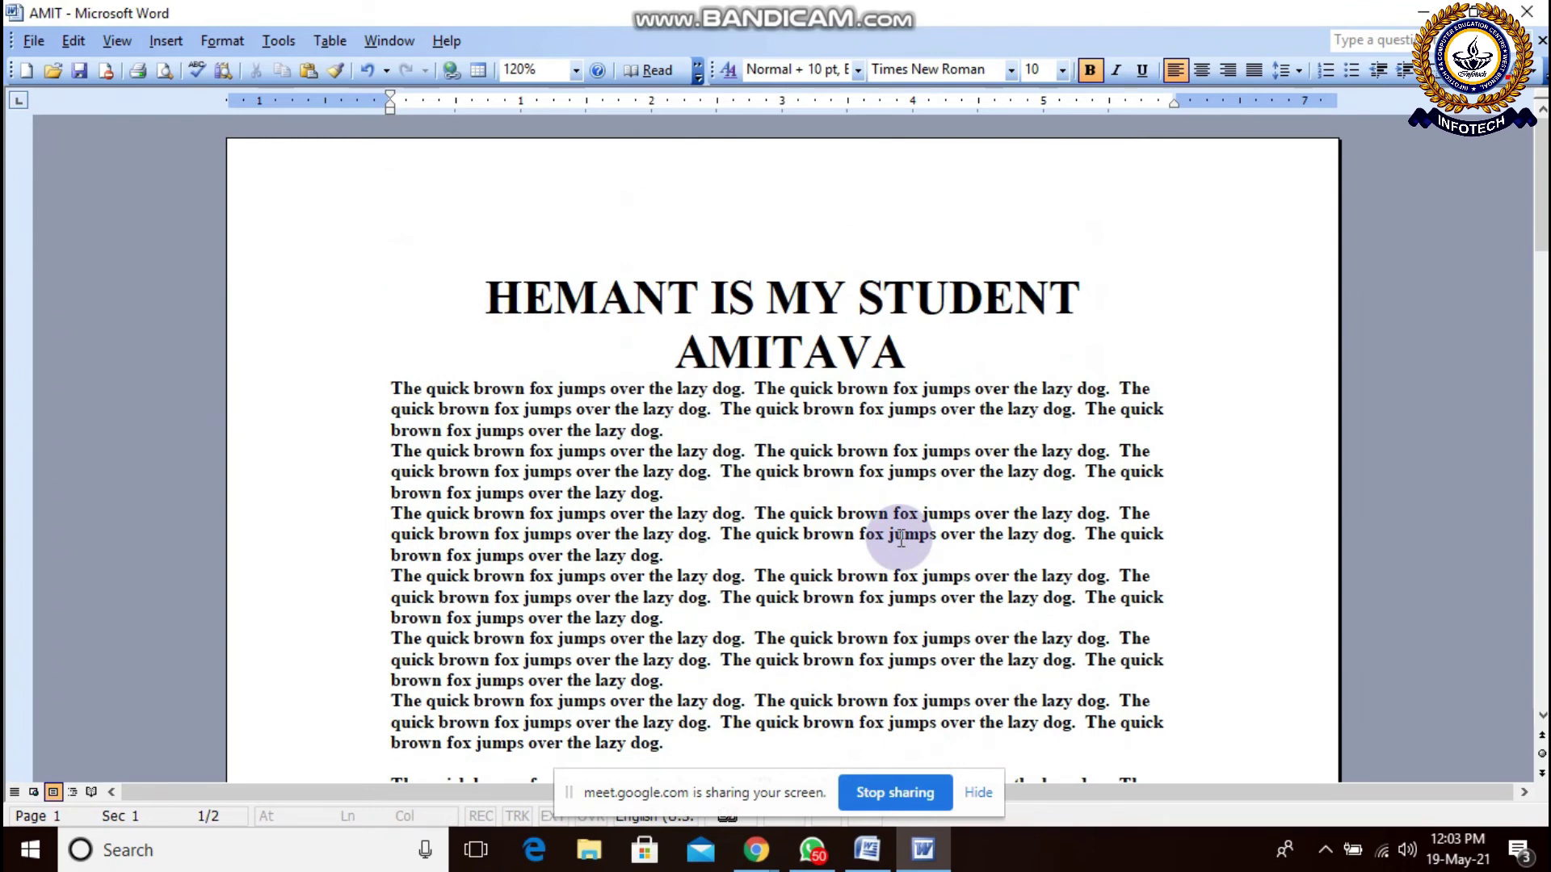
scroll(840, 524, "down", 9)
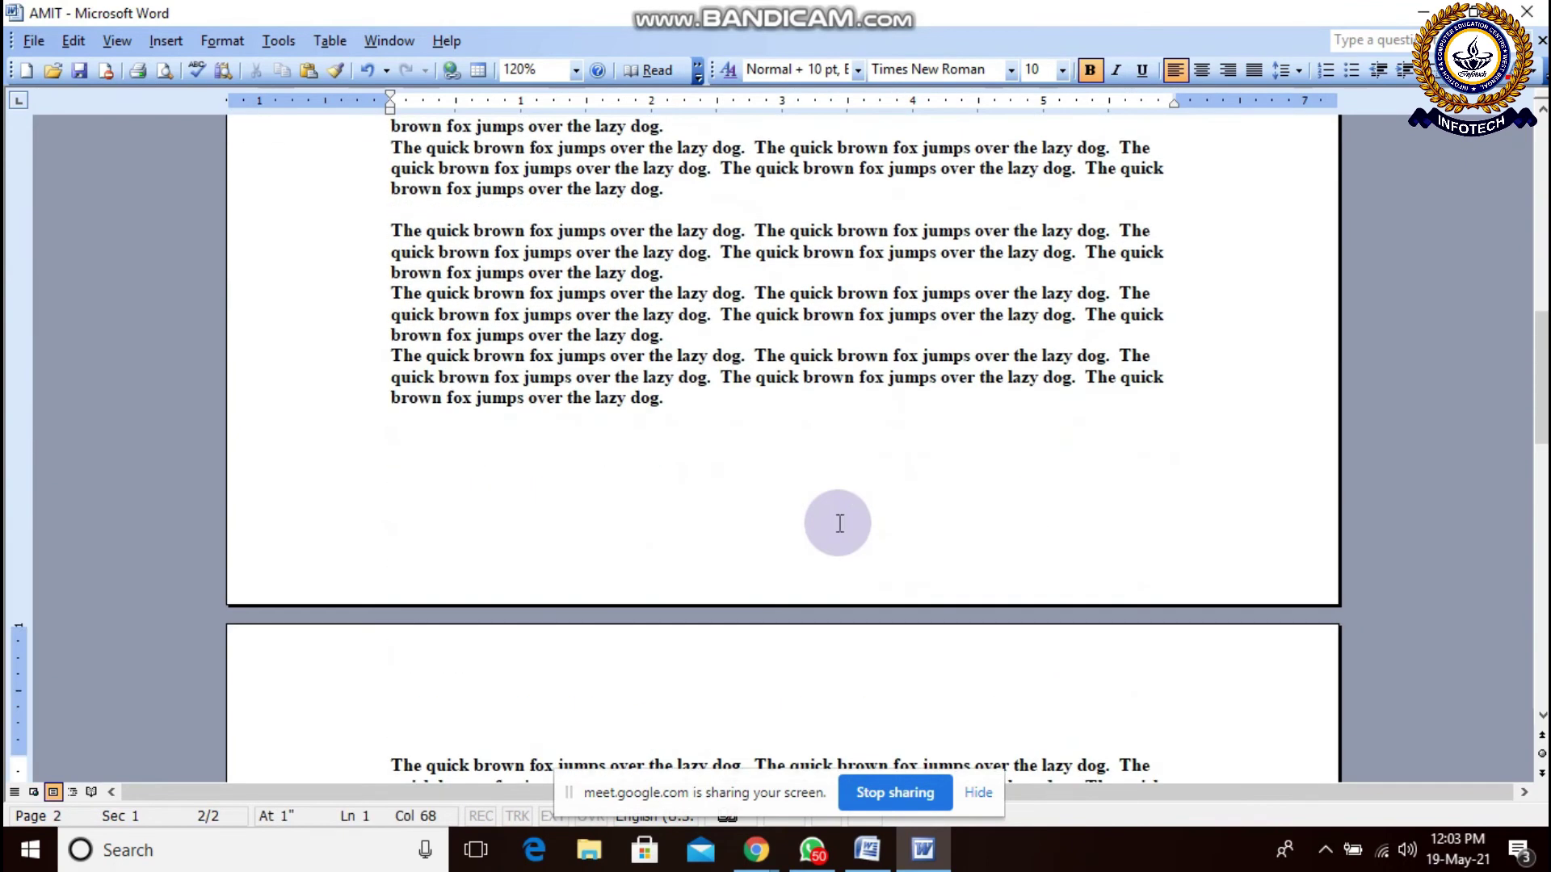
scroll(839, 523, "up", 9)
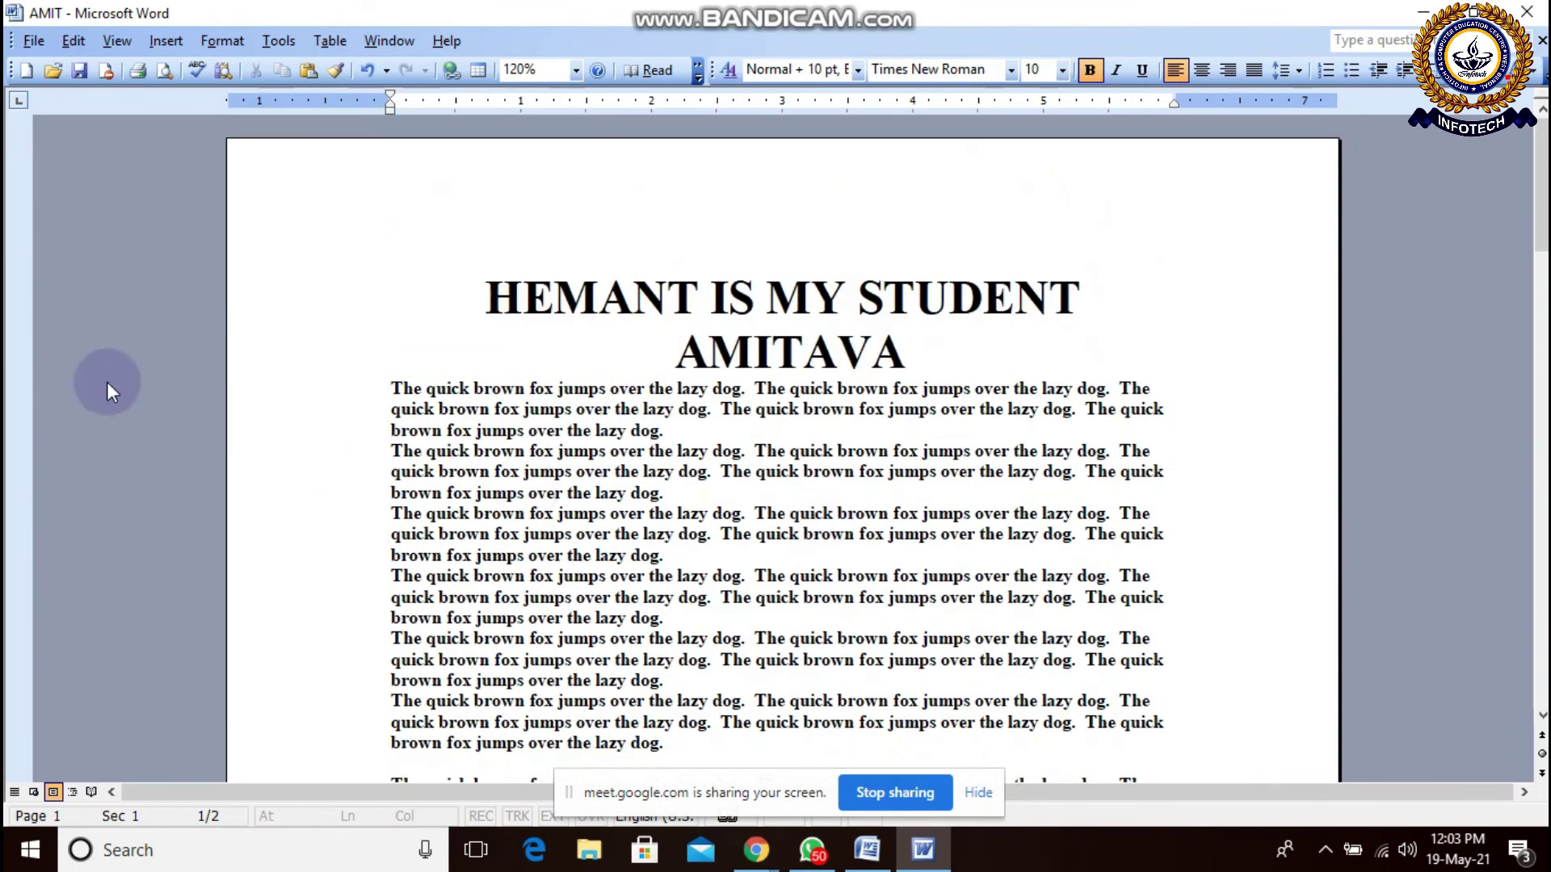
Step: Open the Page Setup dialog and review its margin, paper and layout settings
left_click(33, 41)
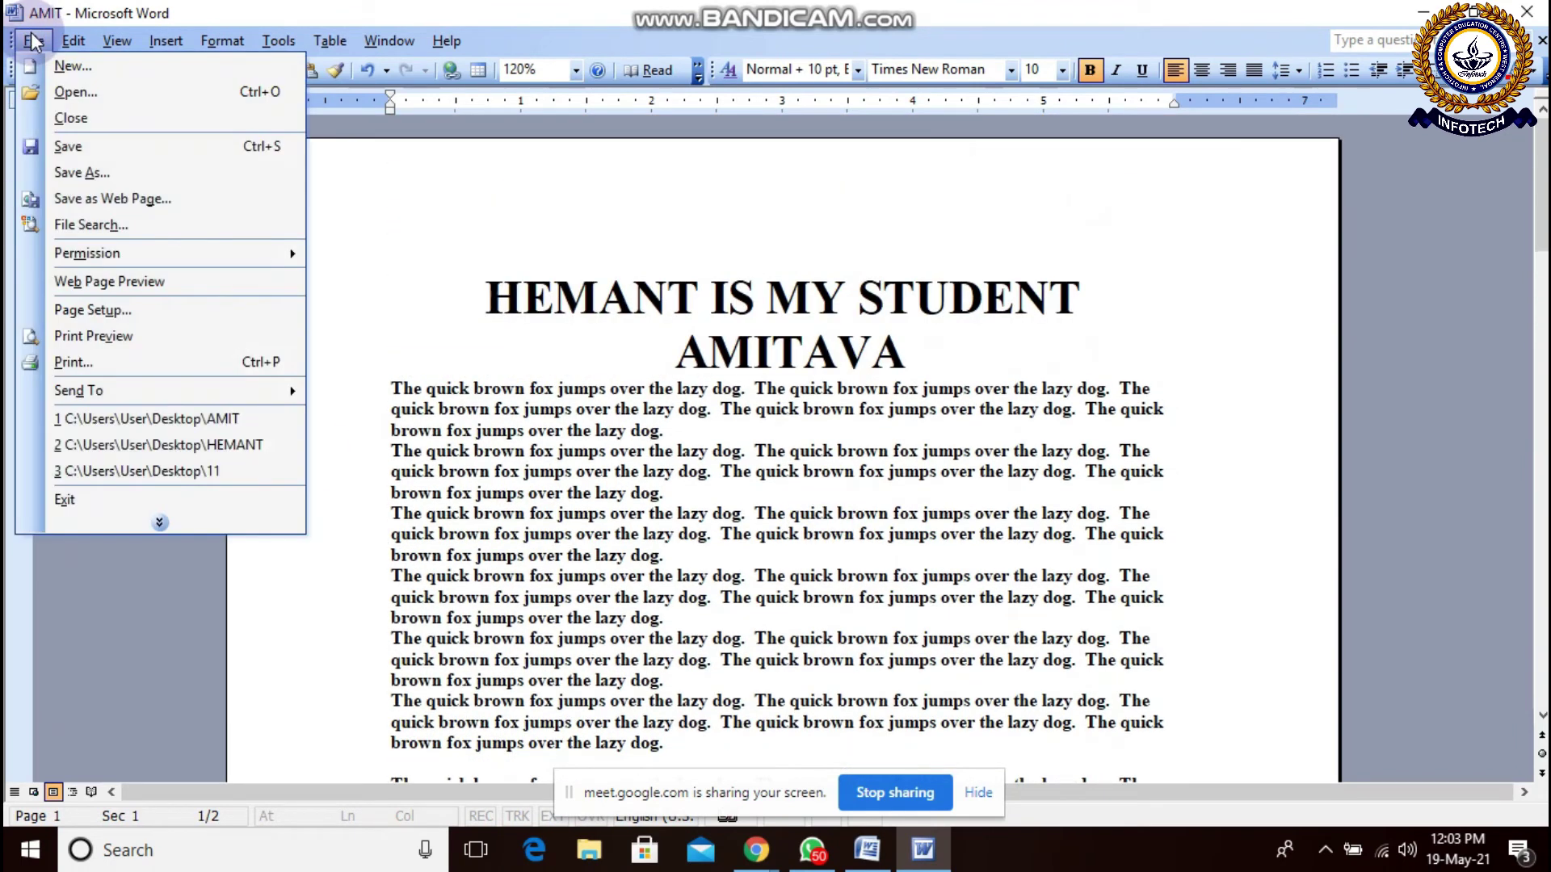
left_click(95, 311)
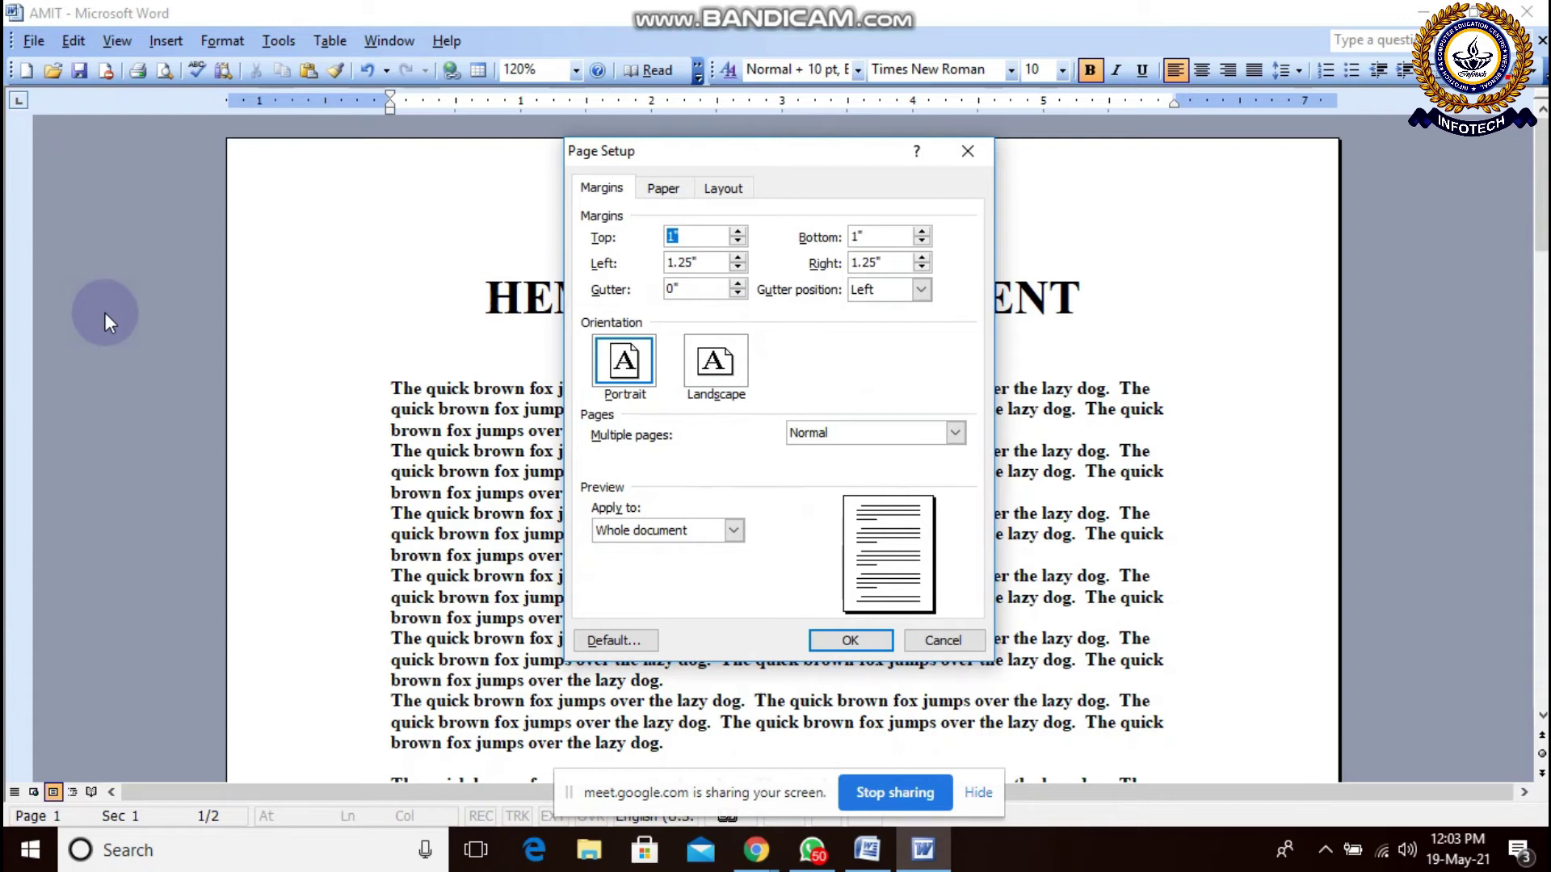
left_click_drag(743, 157, 701, 187)
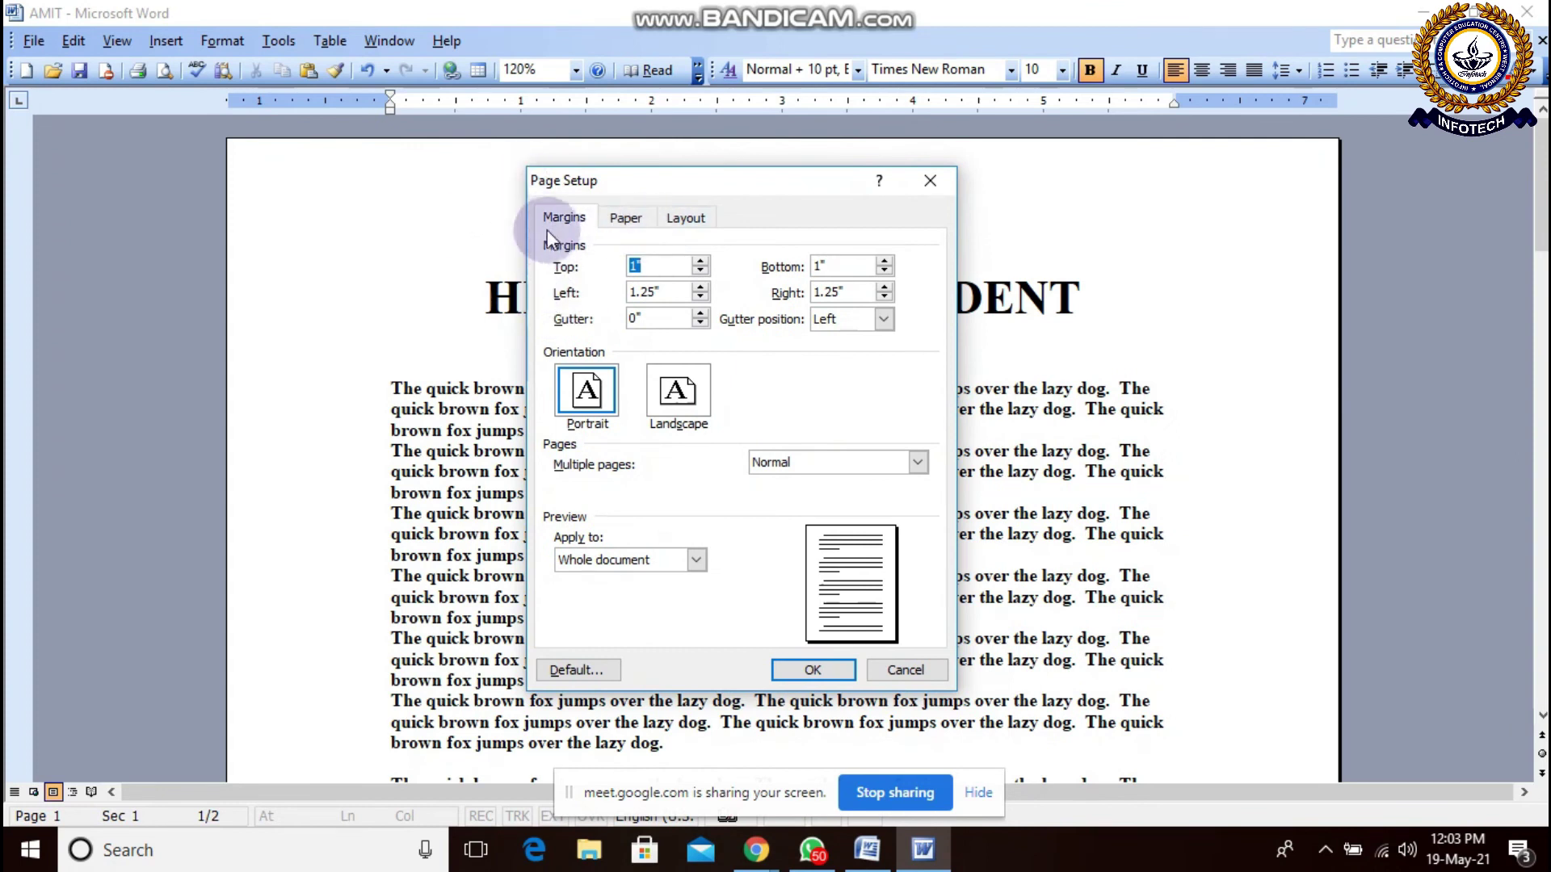
left_click(570, 220)
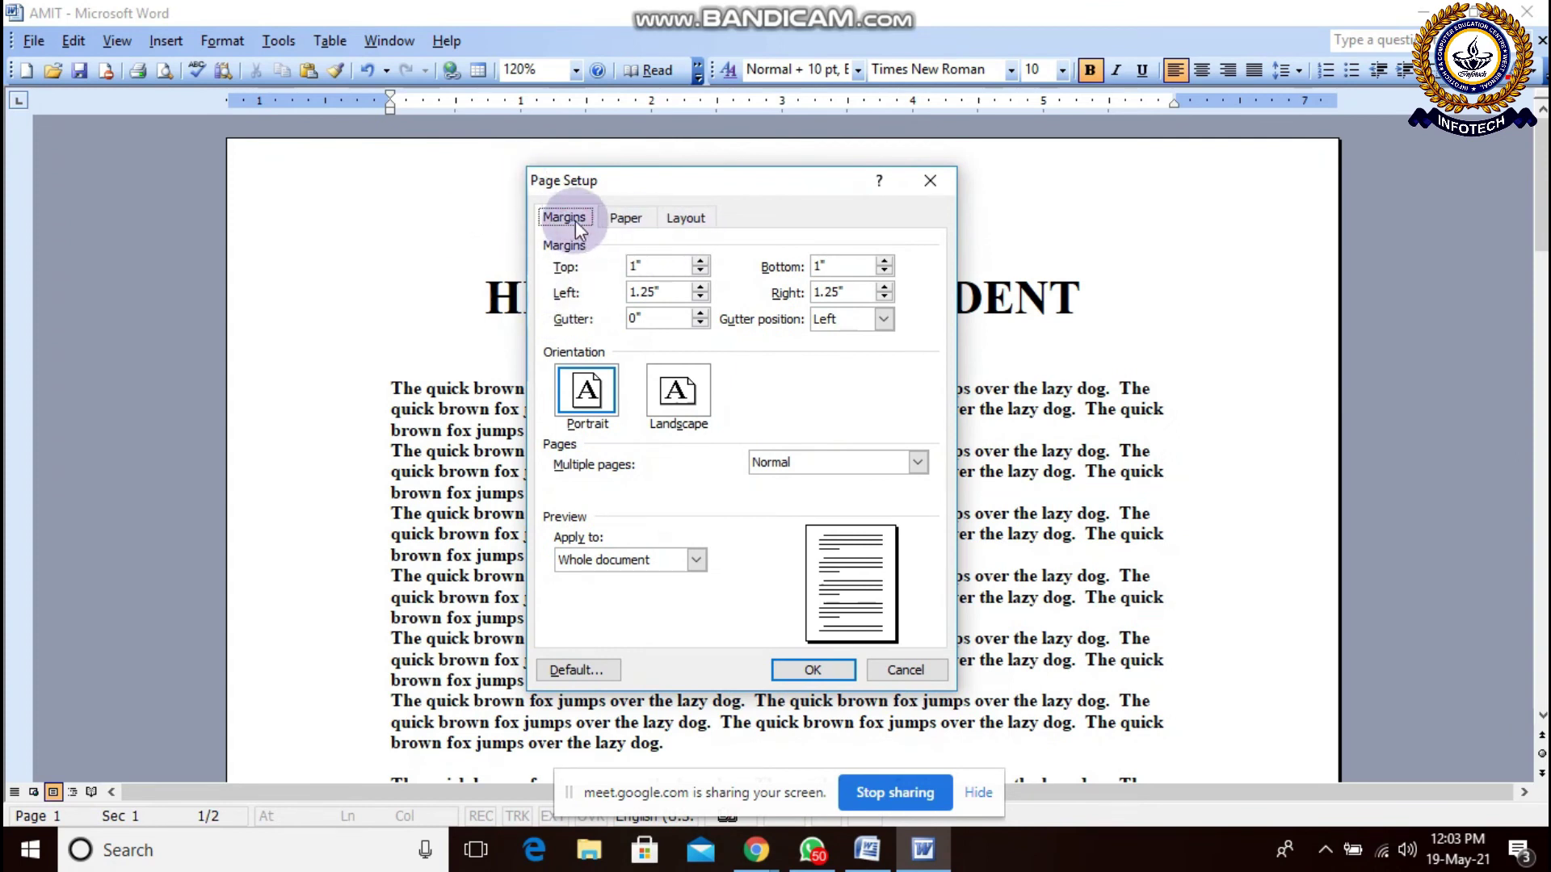
left_click(626, 222)
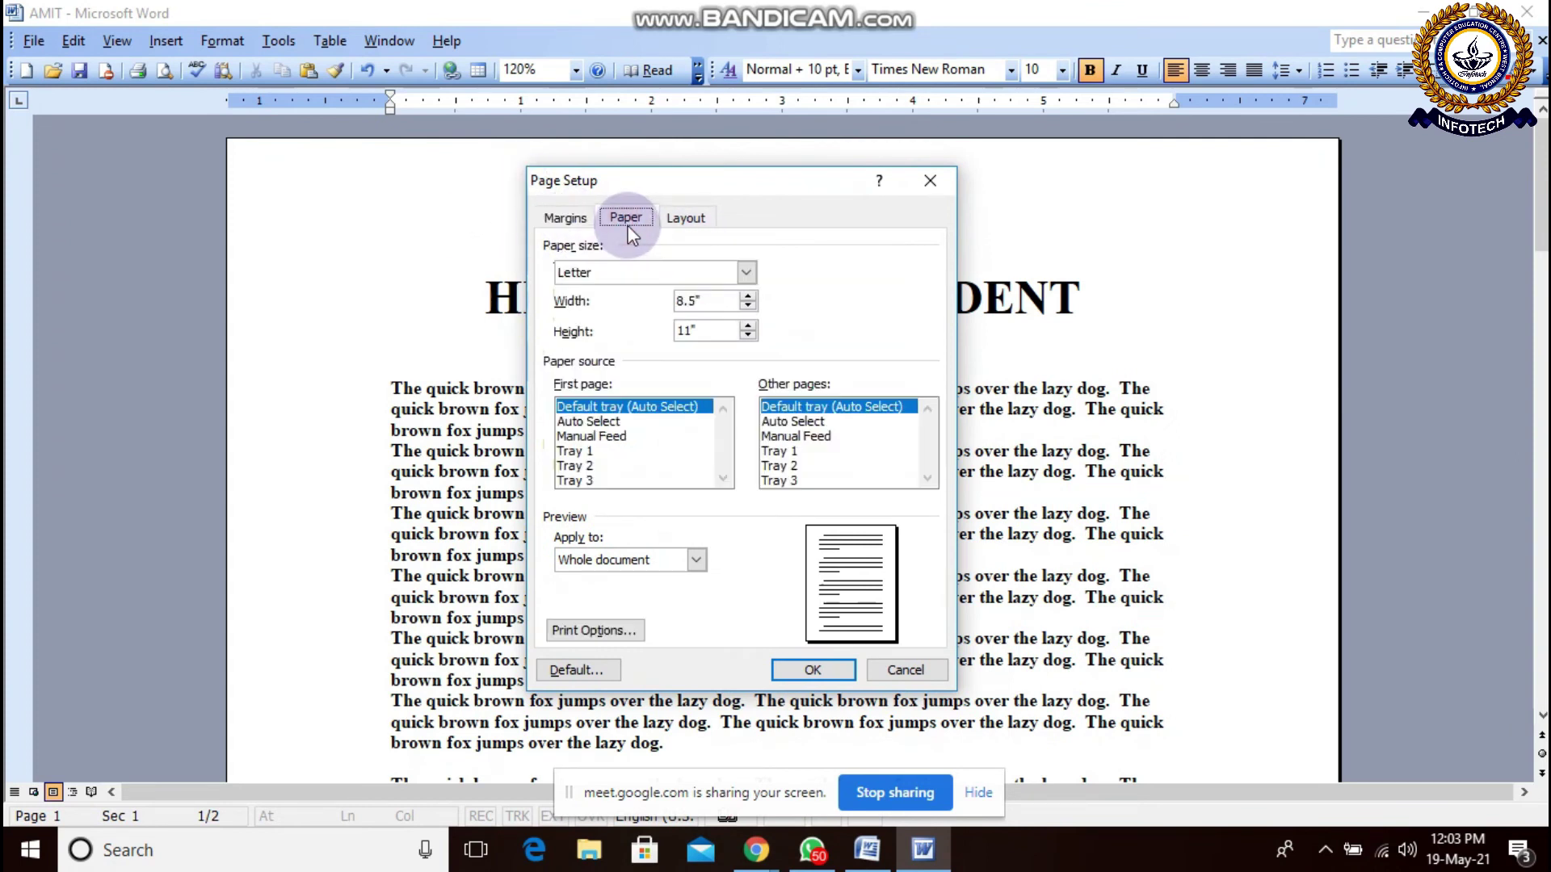
left_click(689, 220)
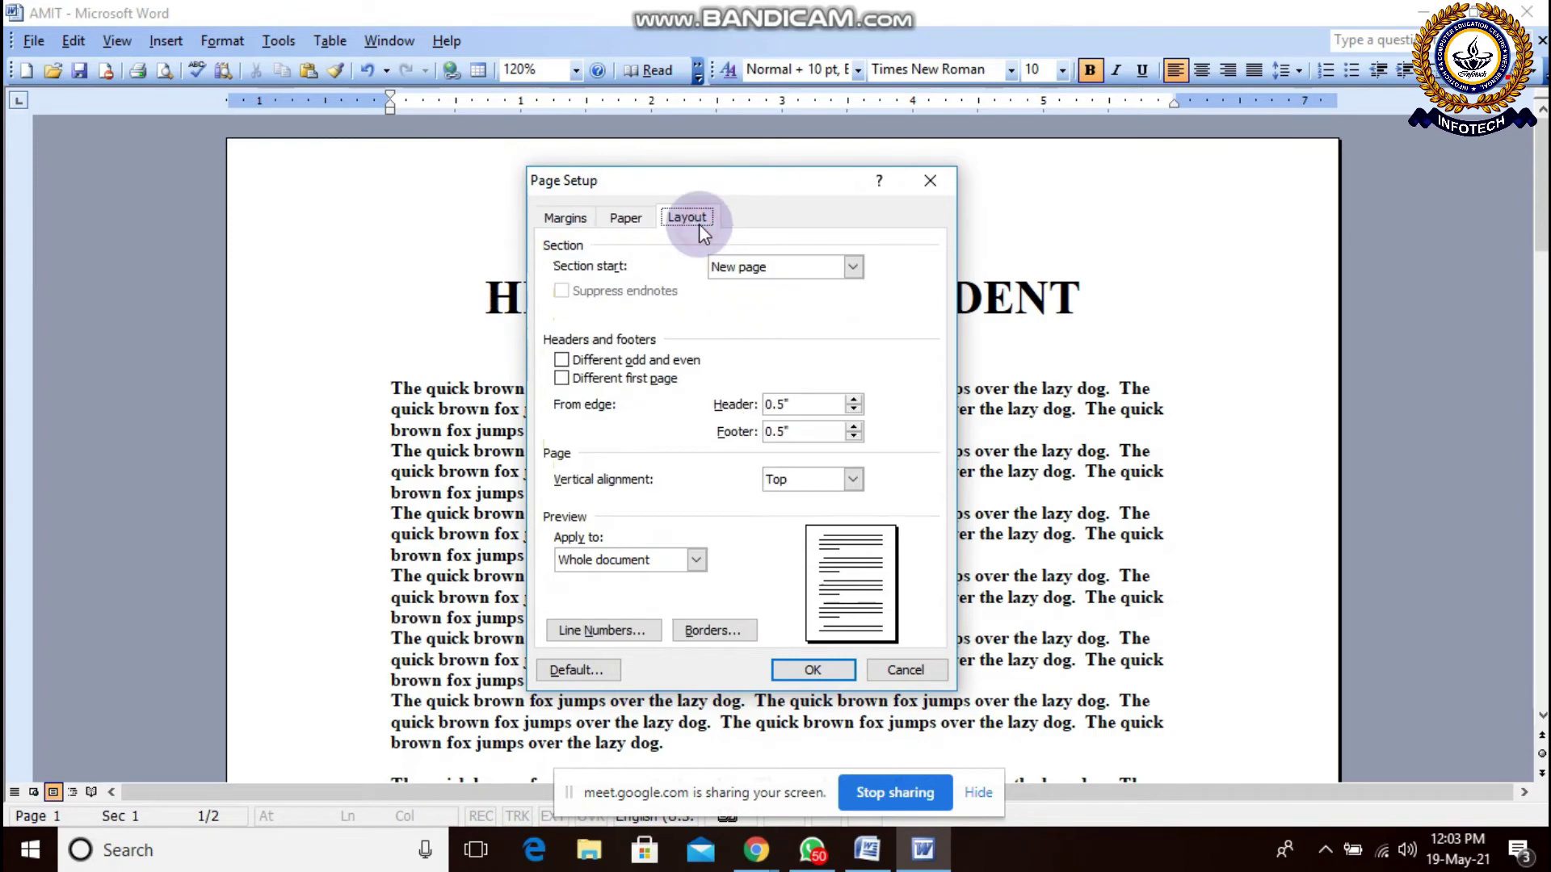
Step: Set the paper size to A4 for the whole document
left_click(614, 218)
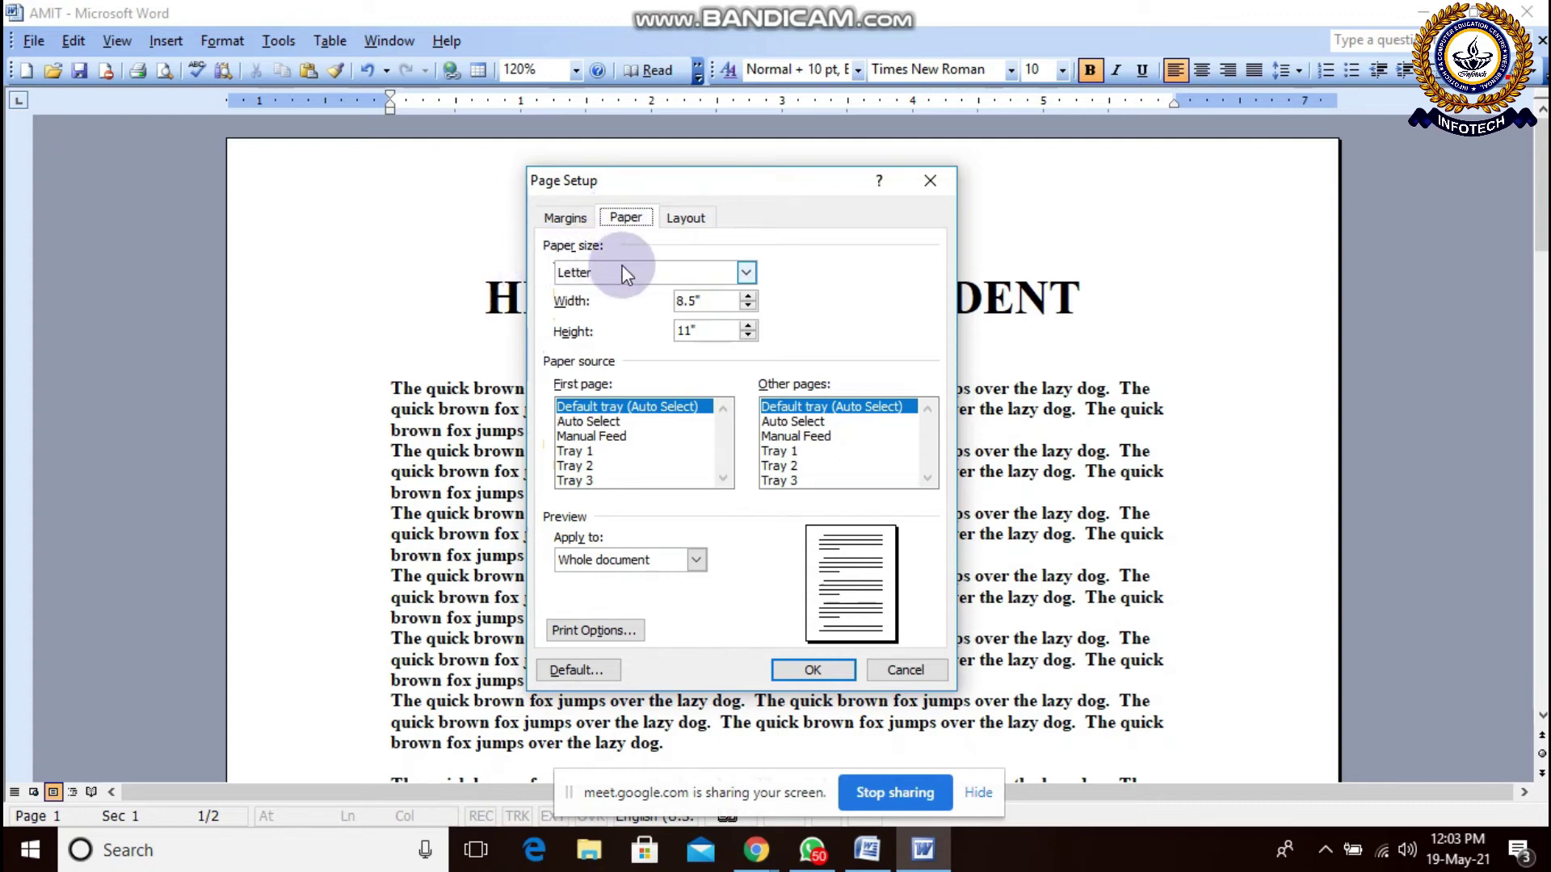
left_click(746, 275)
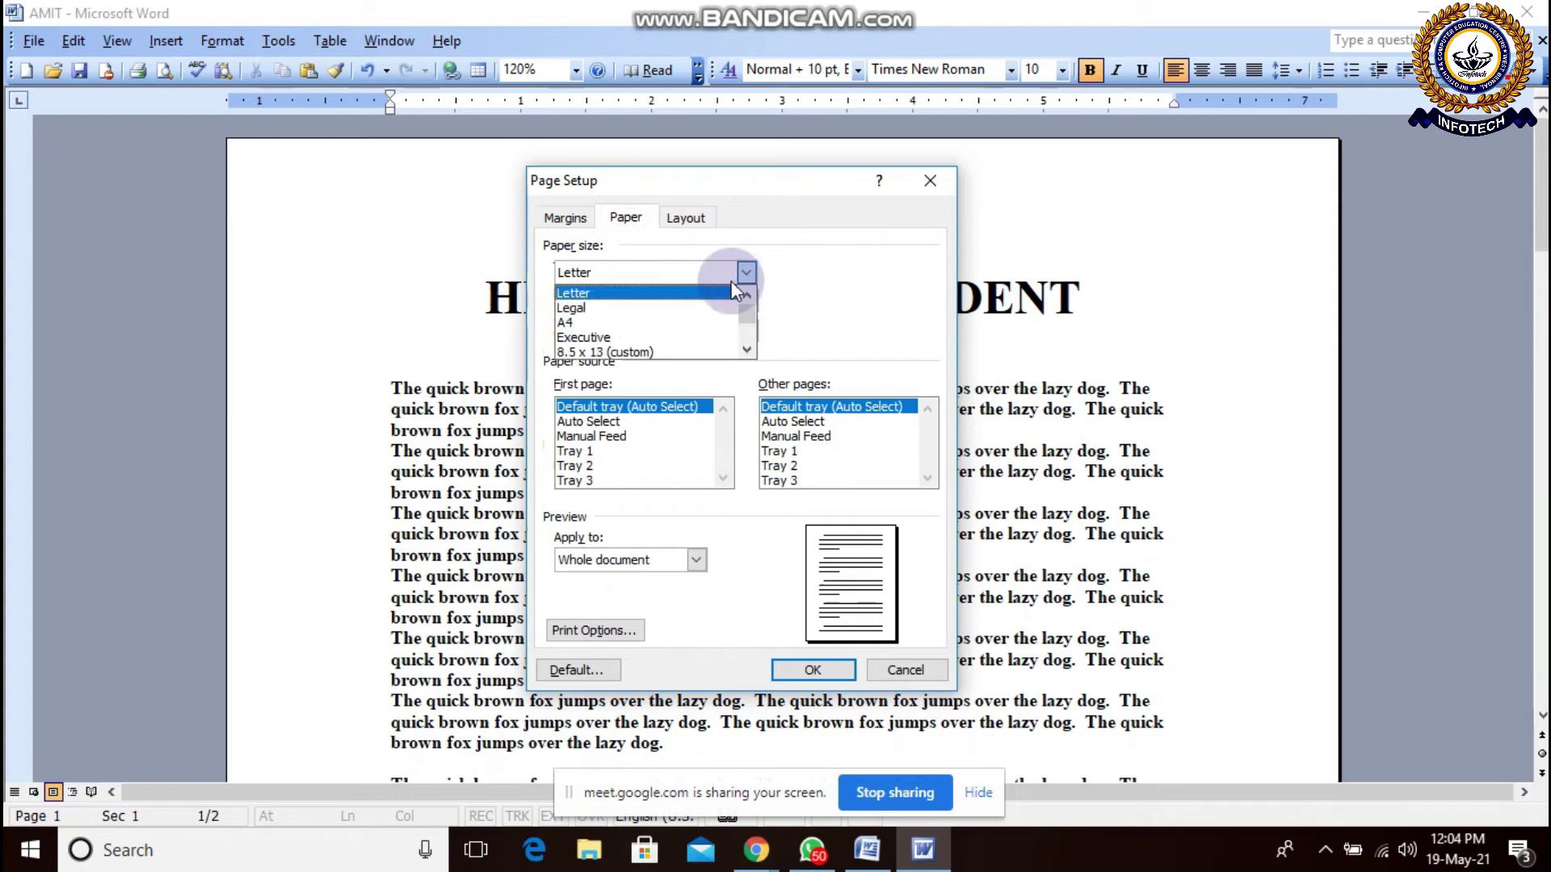
mouse_move(744, 307)
left_mouse_down()
mouse_move(748, 345)
mouse_move(753, 297)
left_mouse_up()
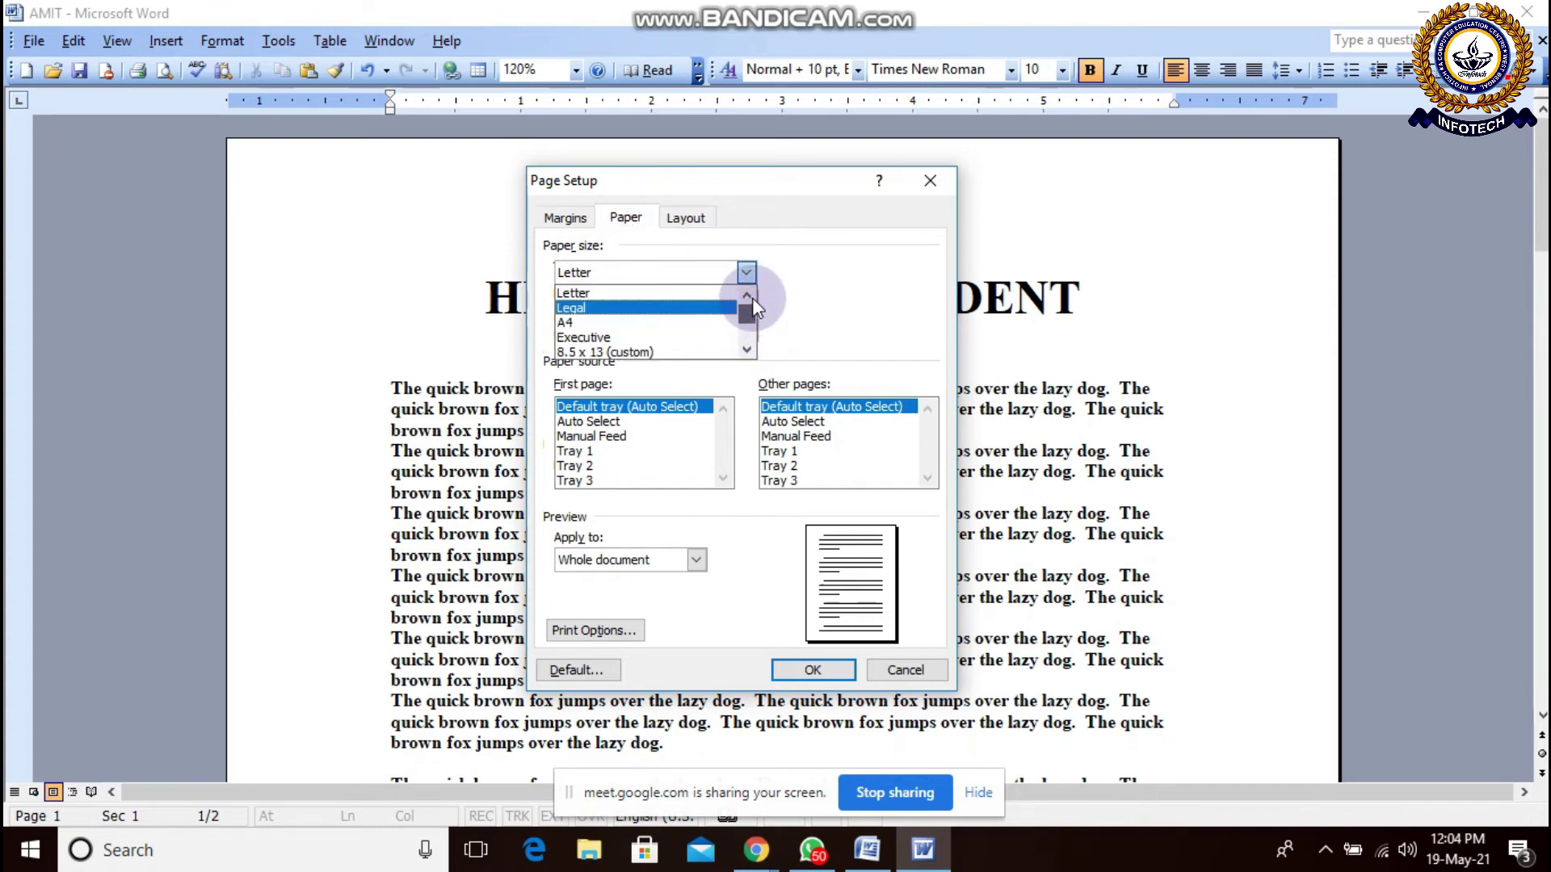
left_click(588, 323)
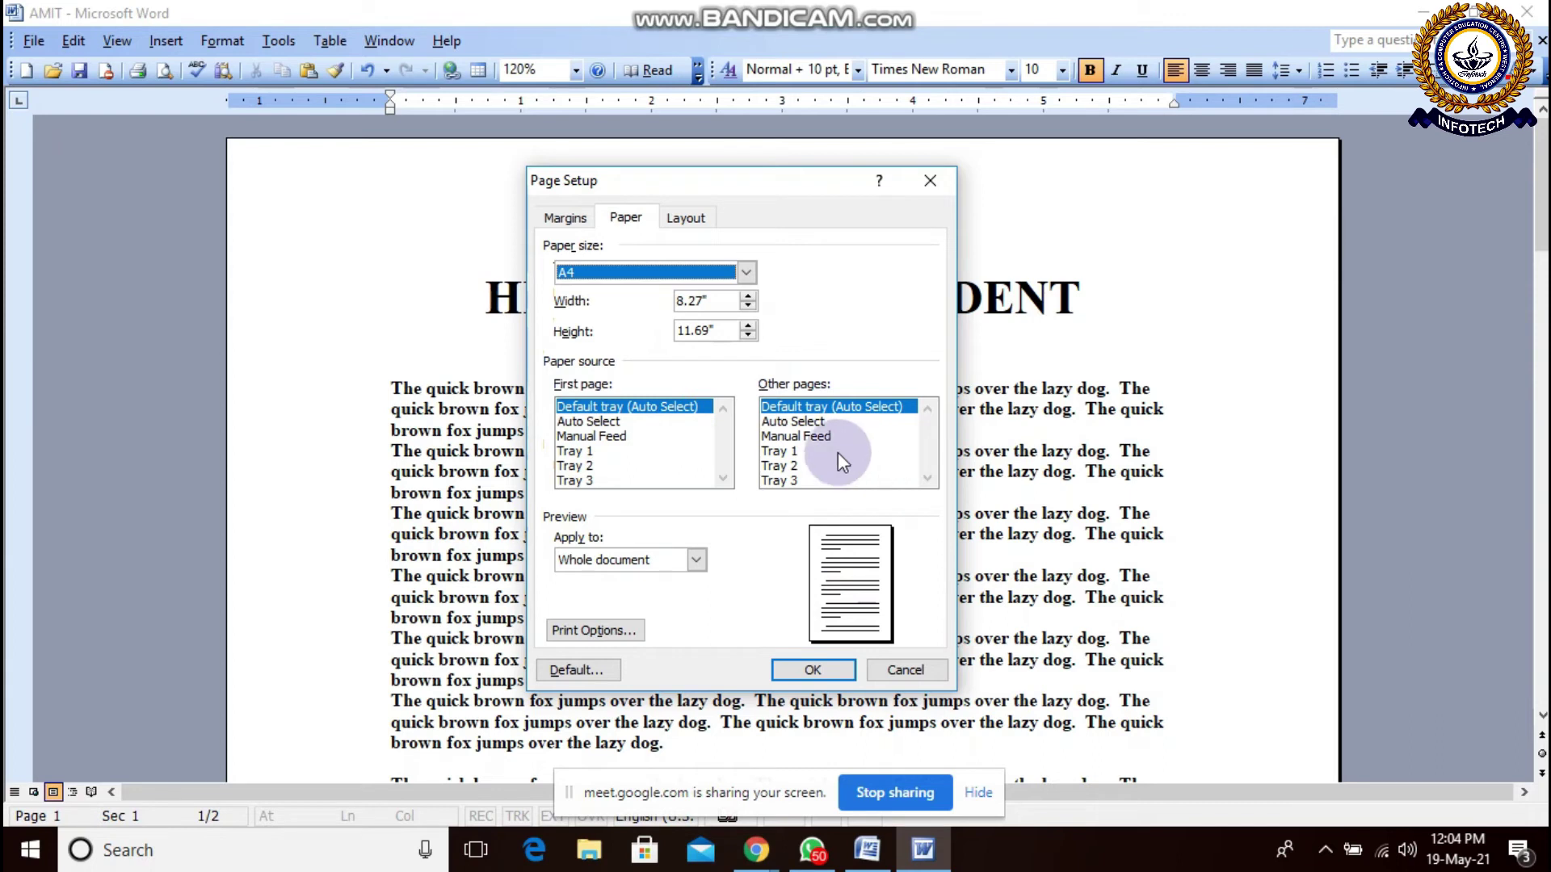
Step: Try landscape orientation for the whole document and return it to portrait
left_click(564, 218)
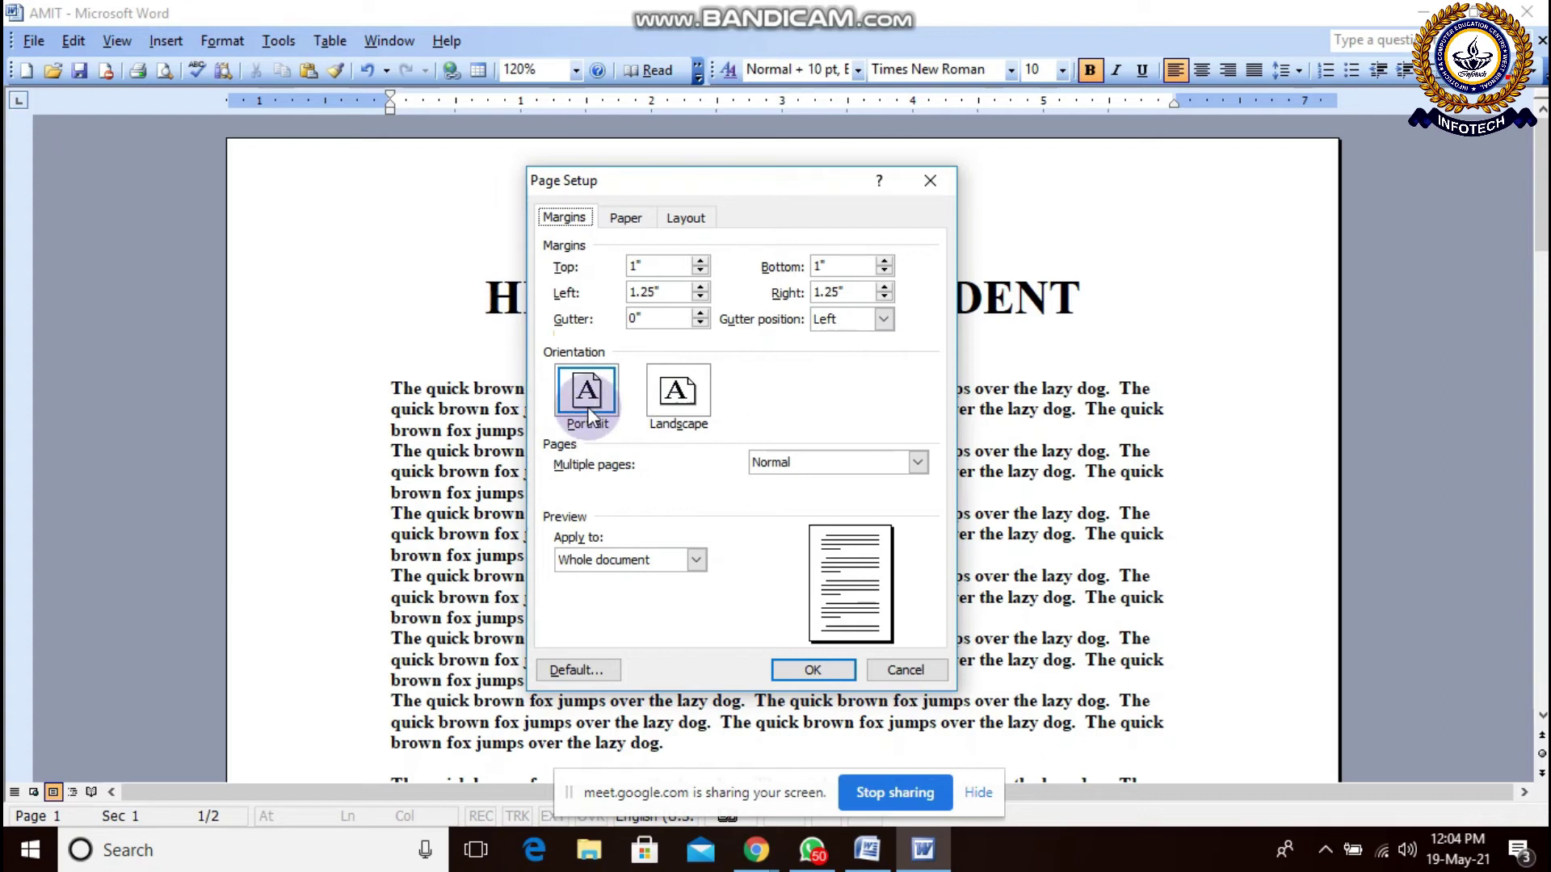
left_click(682, 404)
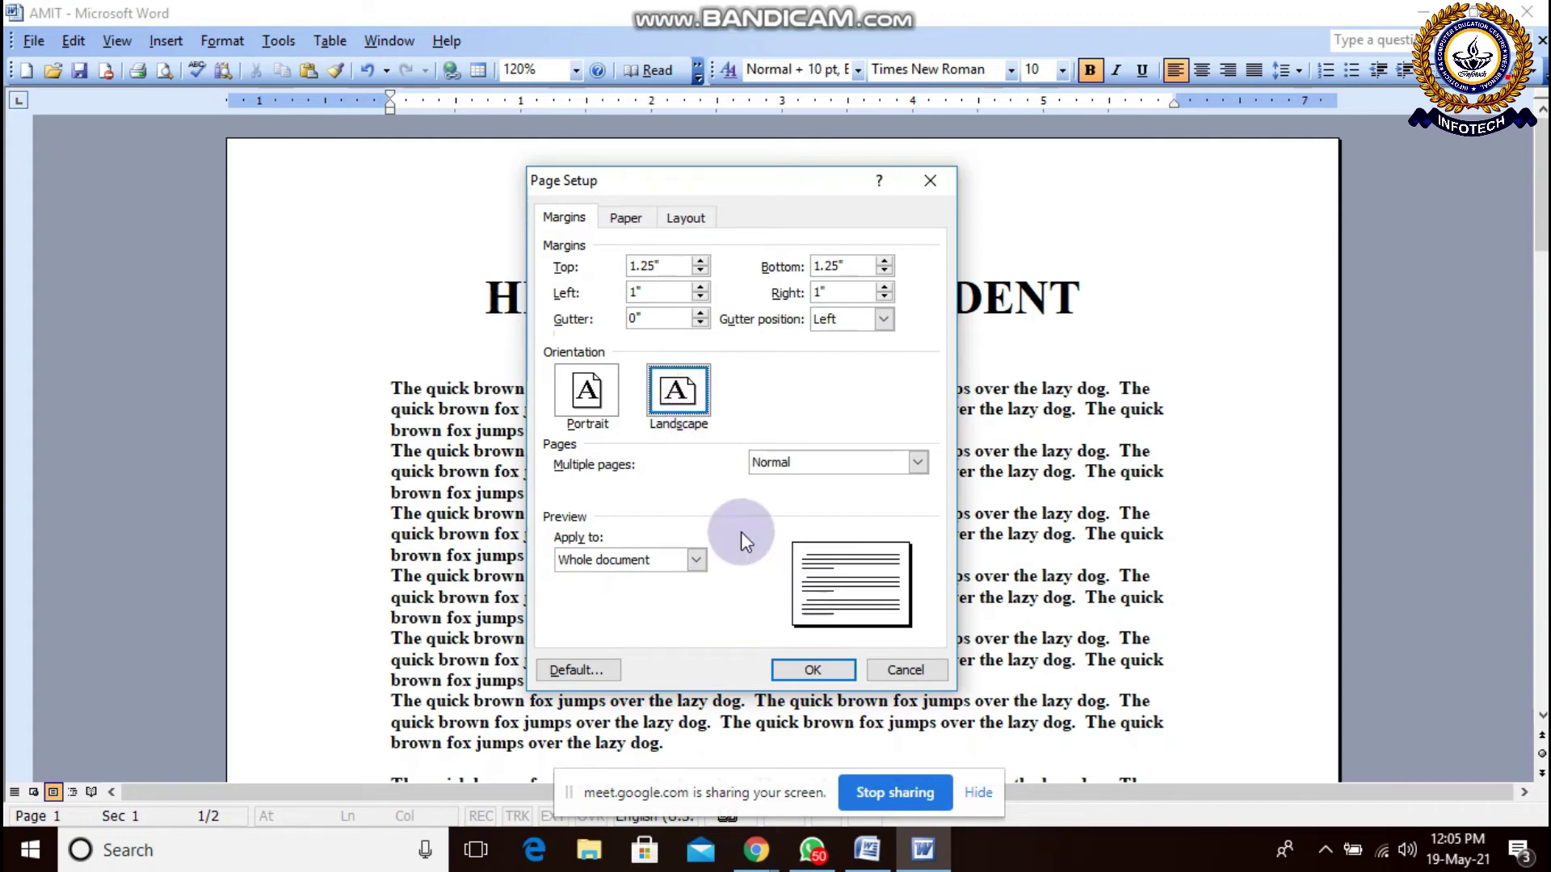
left_click(579, 405)
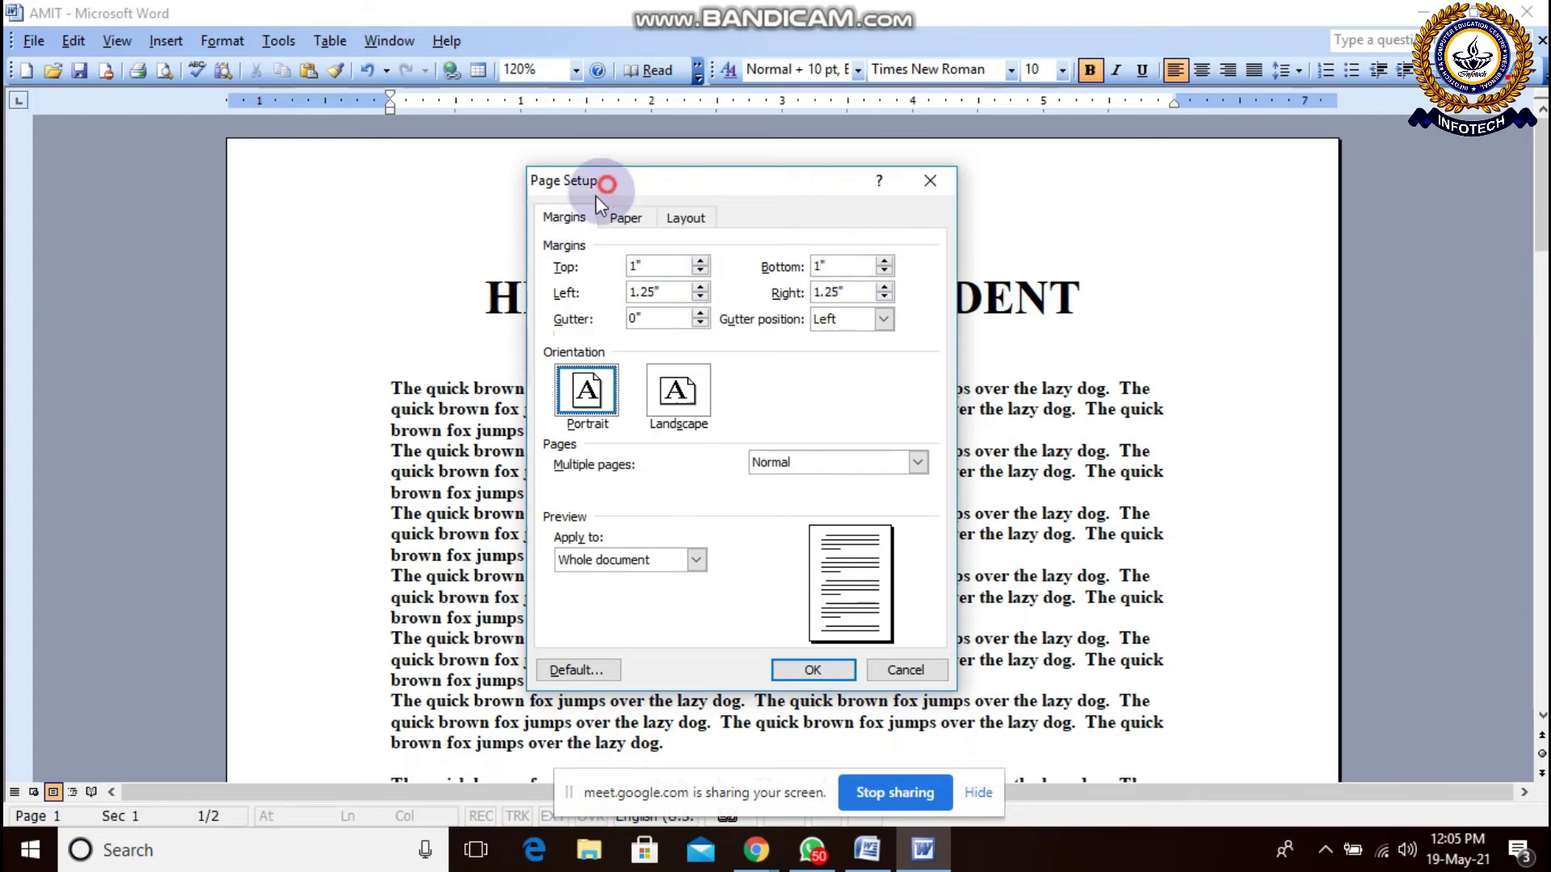
Step: Reduce the document's top margin to 0.8" in the page setup
left_click_drag(598, 181, 116, 307)
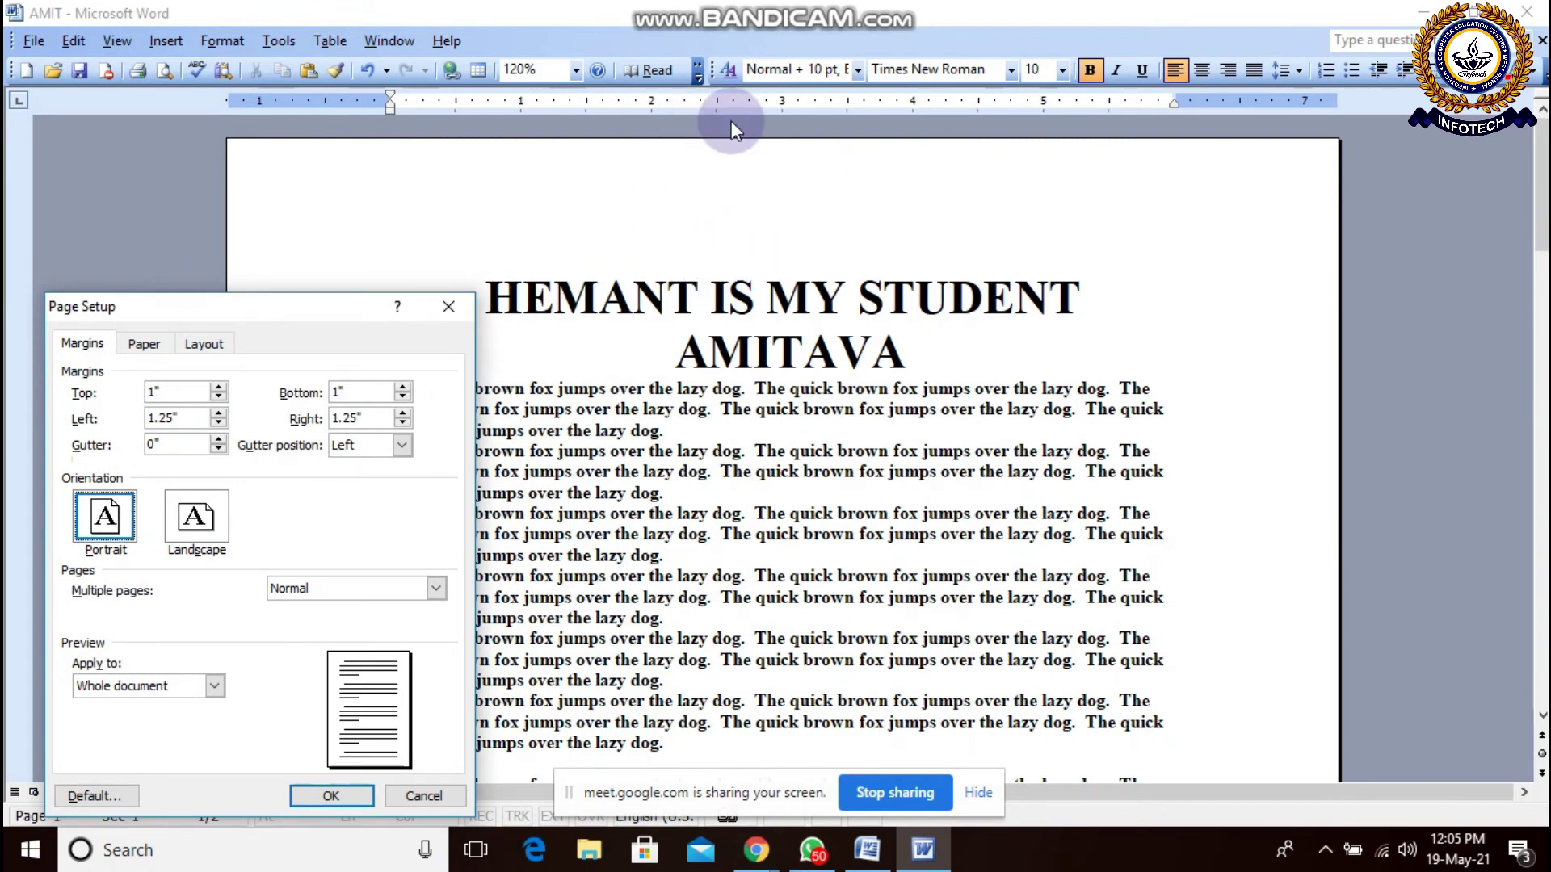
left_click_drag(394, 305, 747, 226)
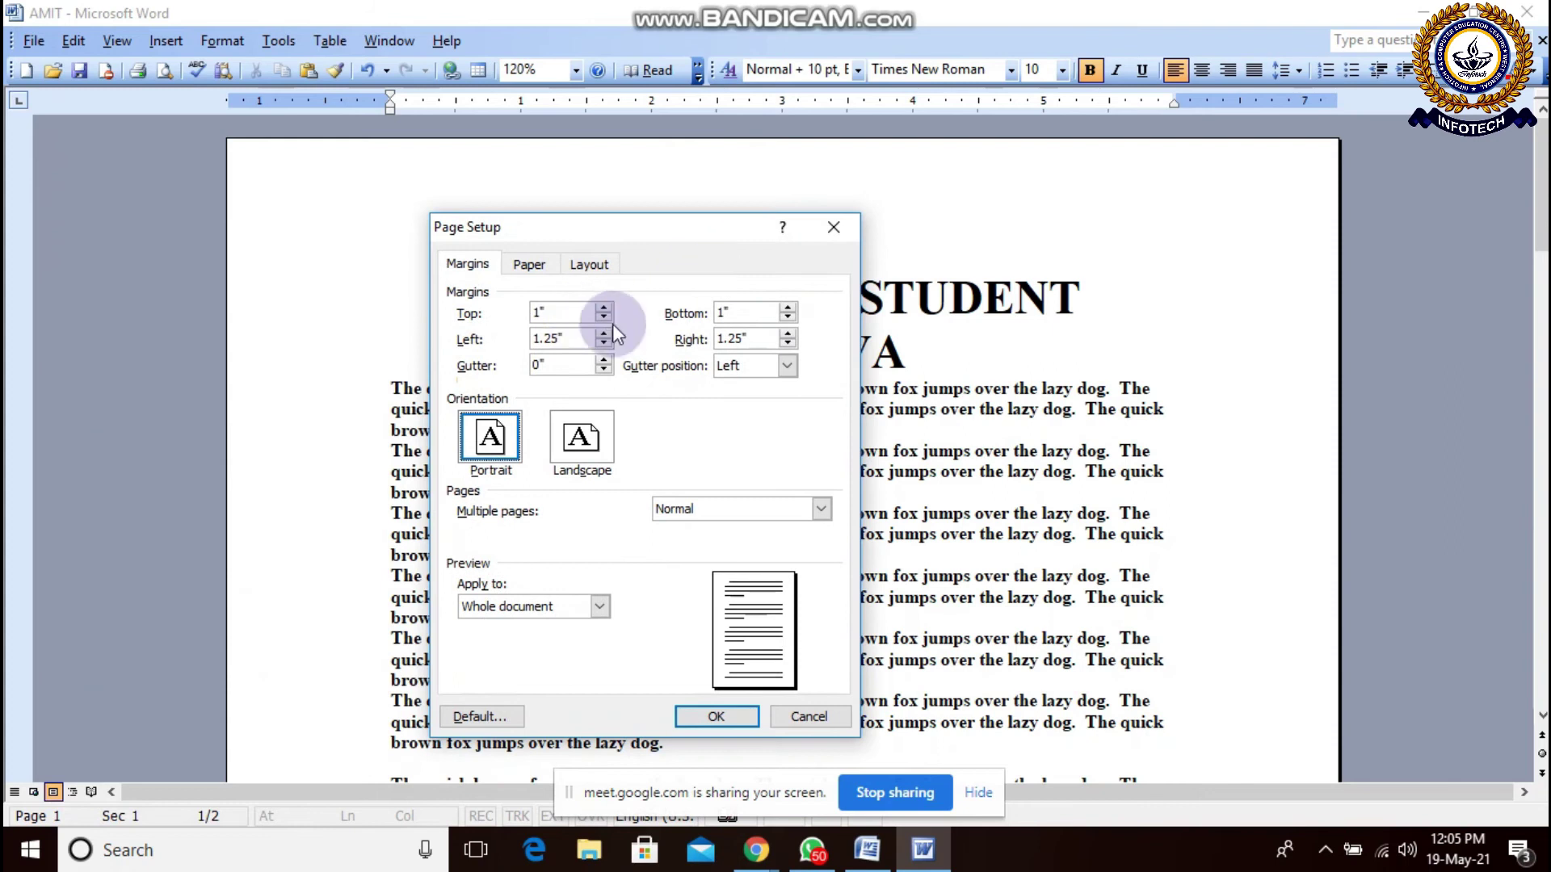
left_click(604, 317)
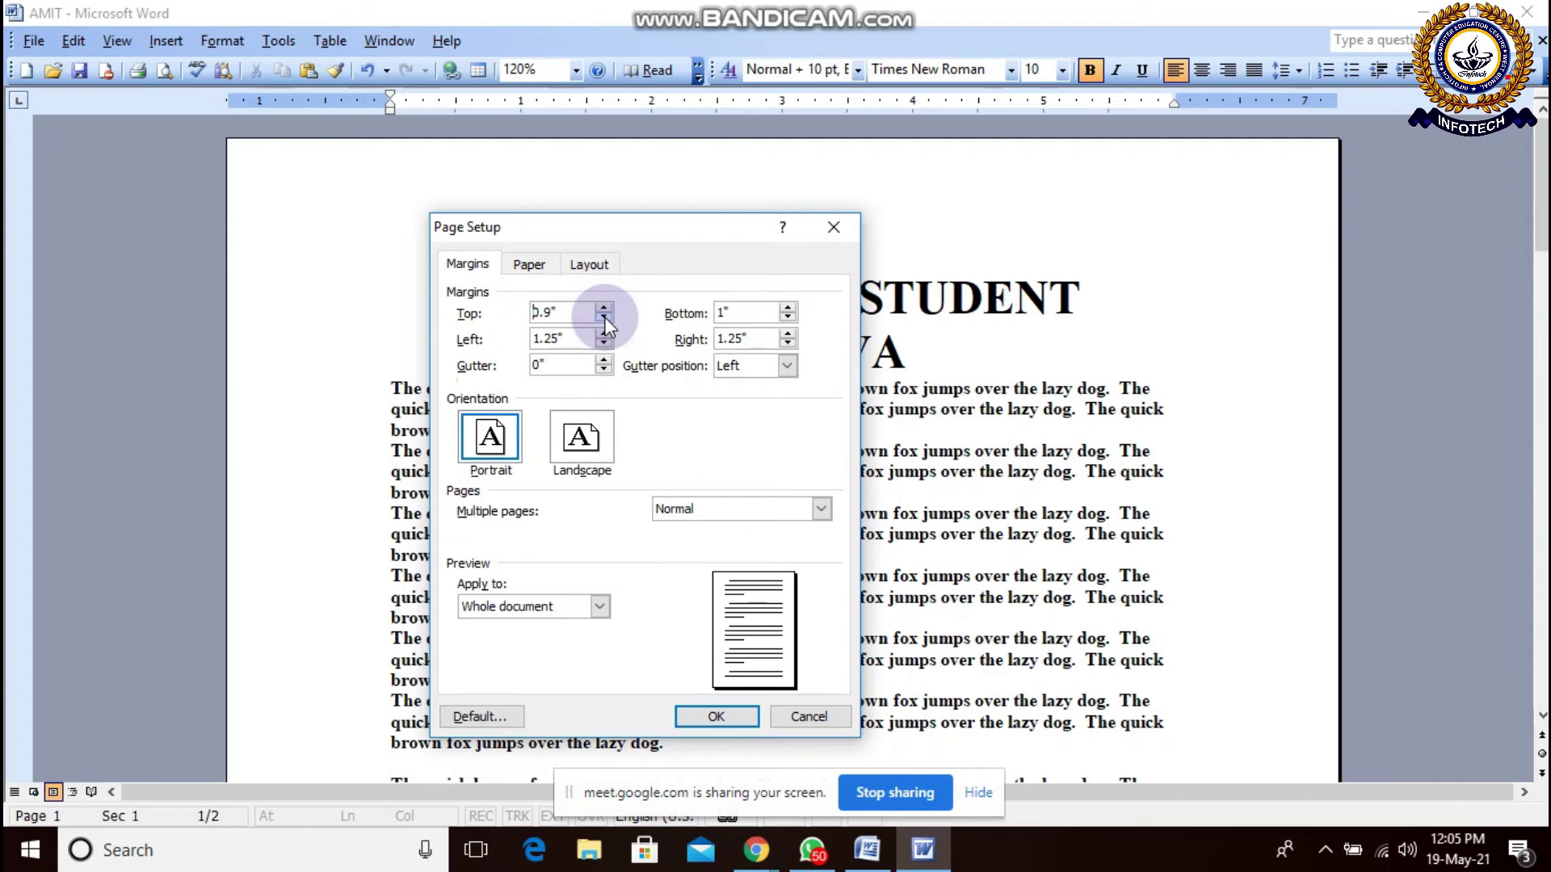
left_click(604, 317)
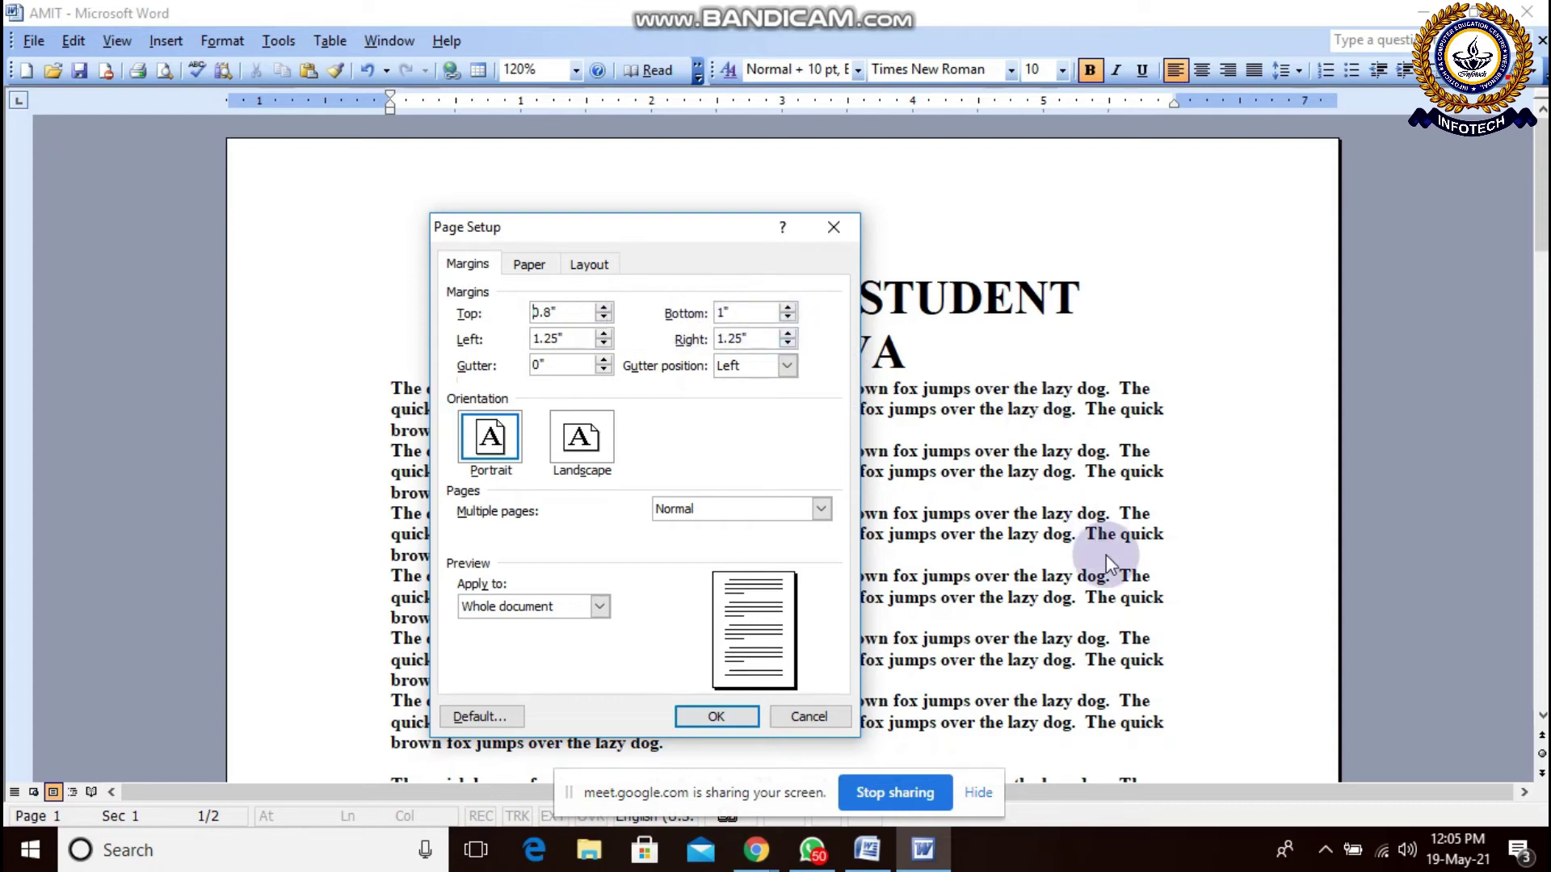
Step: Reduce the document's bottom margin to 0.8" and apply the page setup to the whole document
left_click(788, 320)
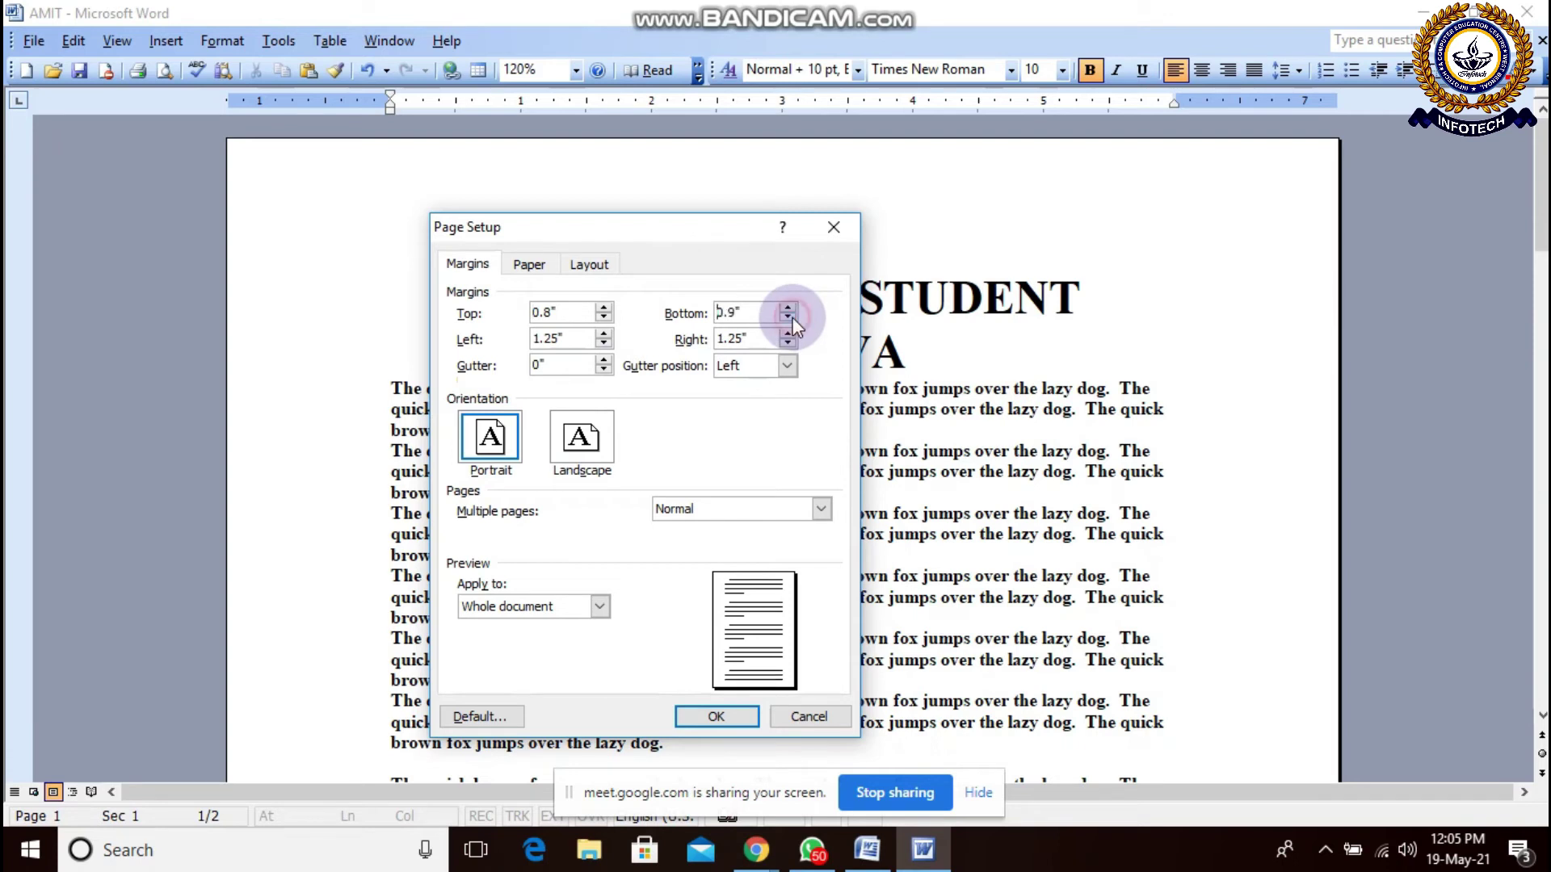
left_click(788, 319)
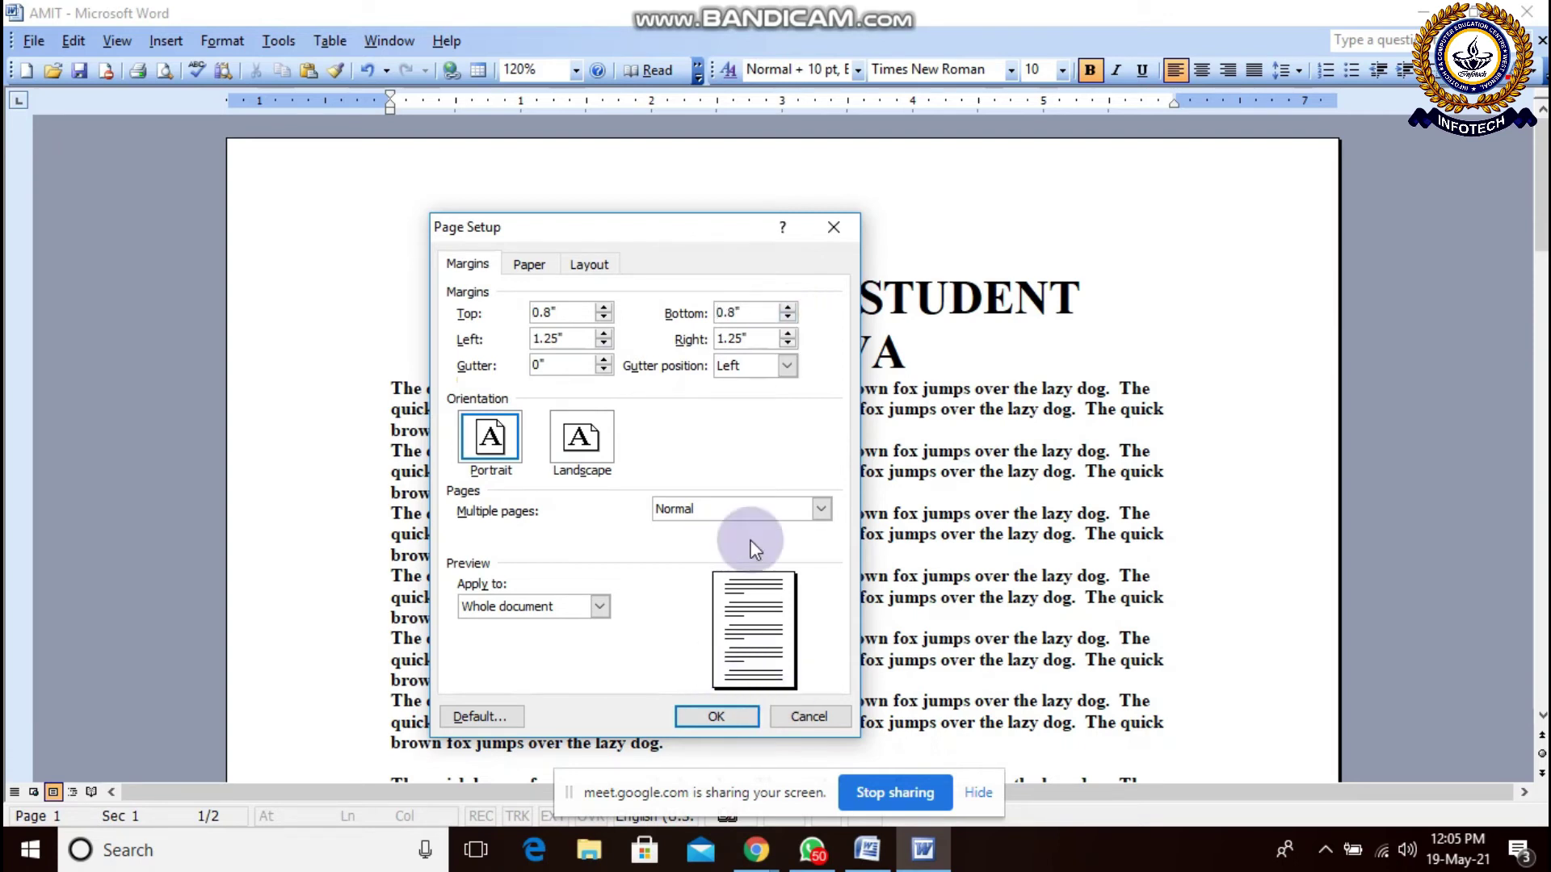
left_click(705, 715)
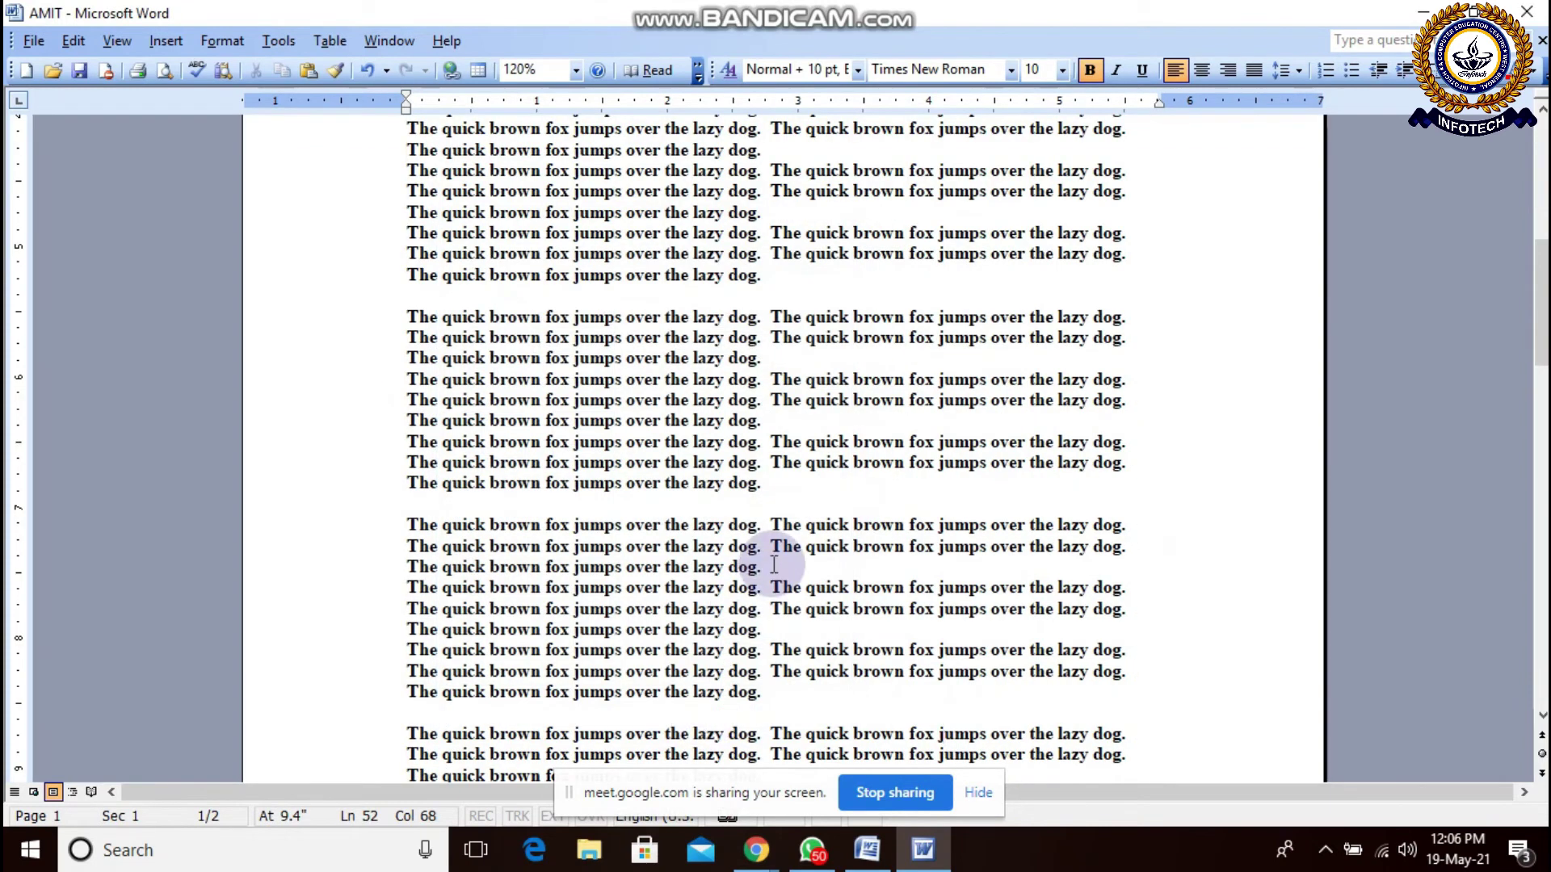
scroll(774, 559, "down", 5)
scroll(773, 564, "down", 3)
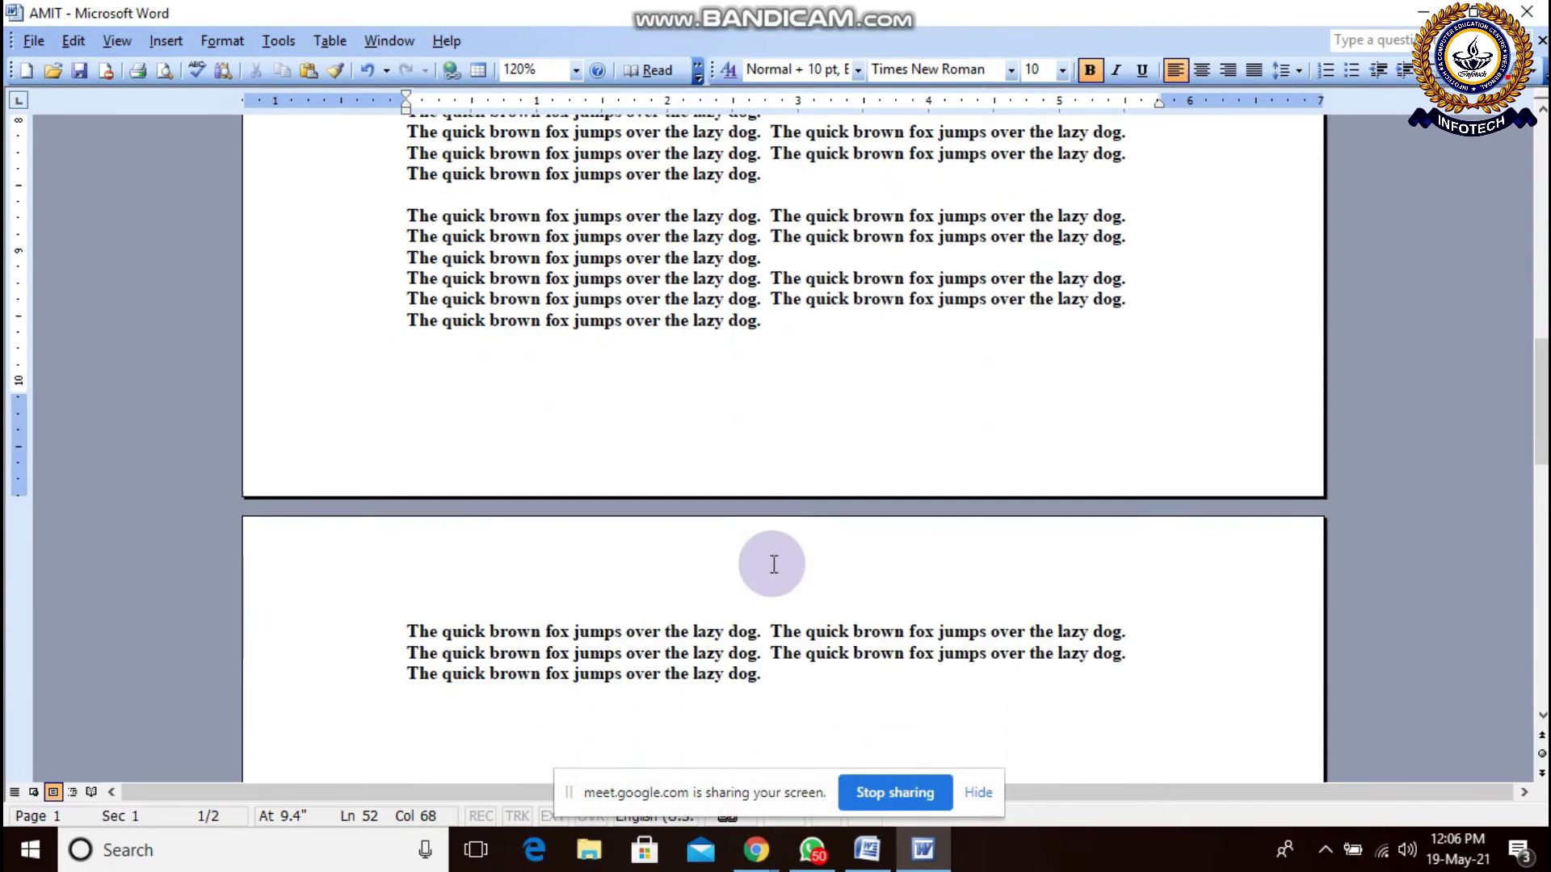
scroll(773, 564, "up", 12)
scroll(773, 562, "down", 15)
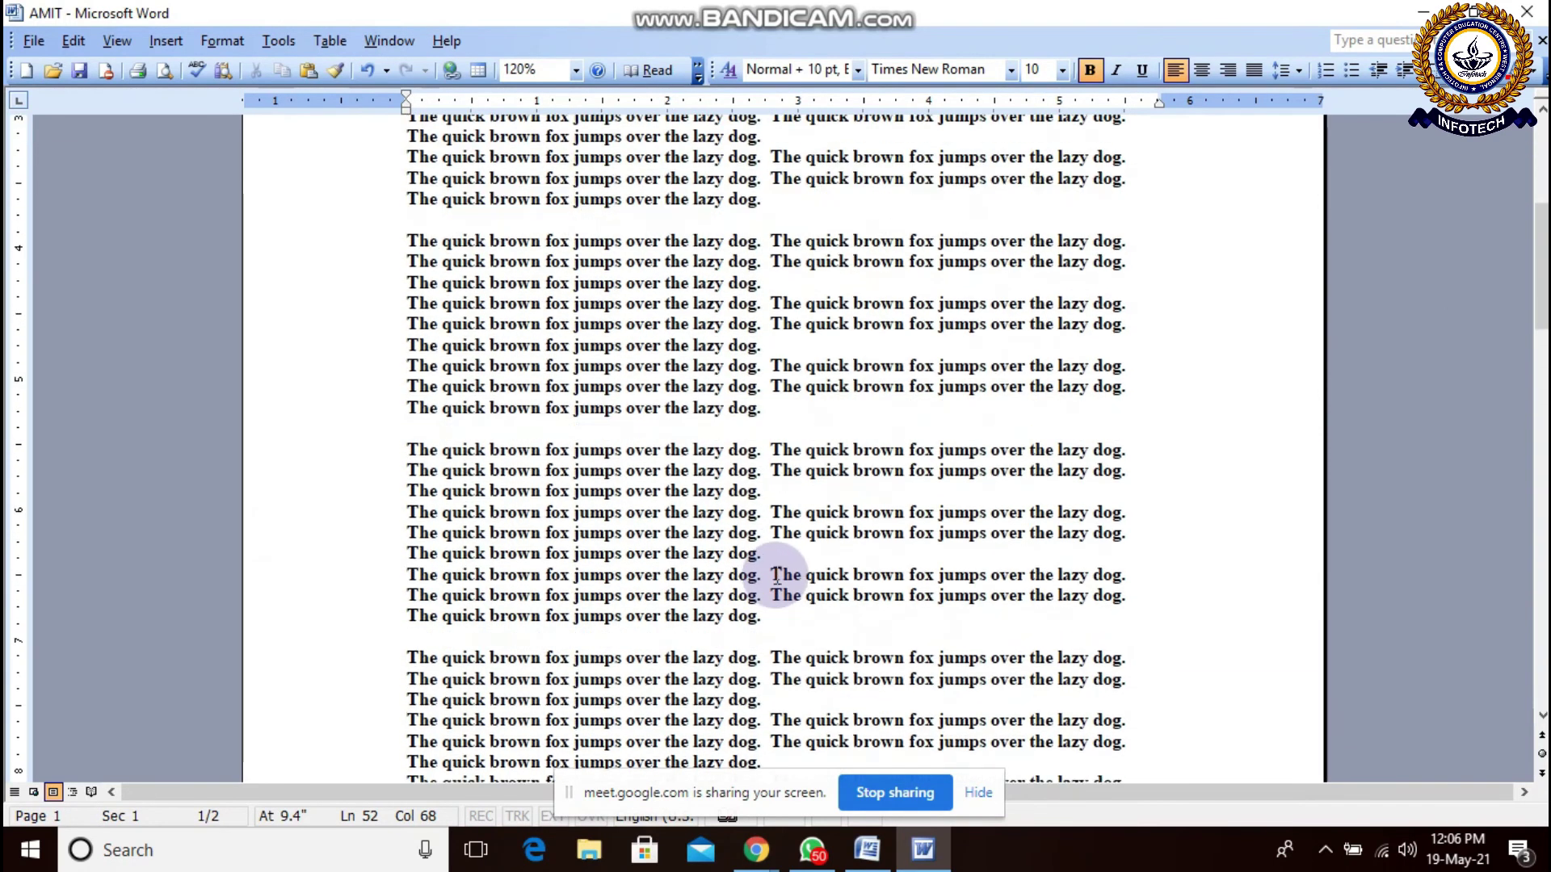
scroll(683, 559, "up", 15)
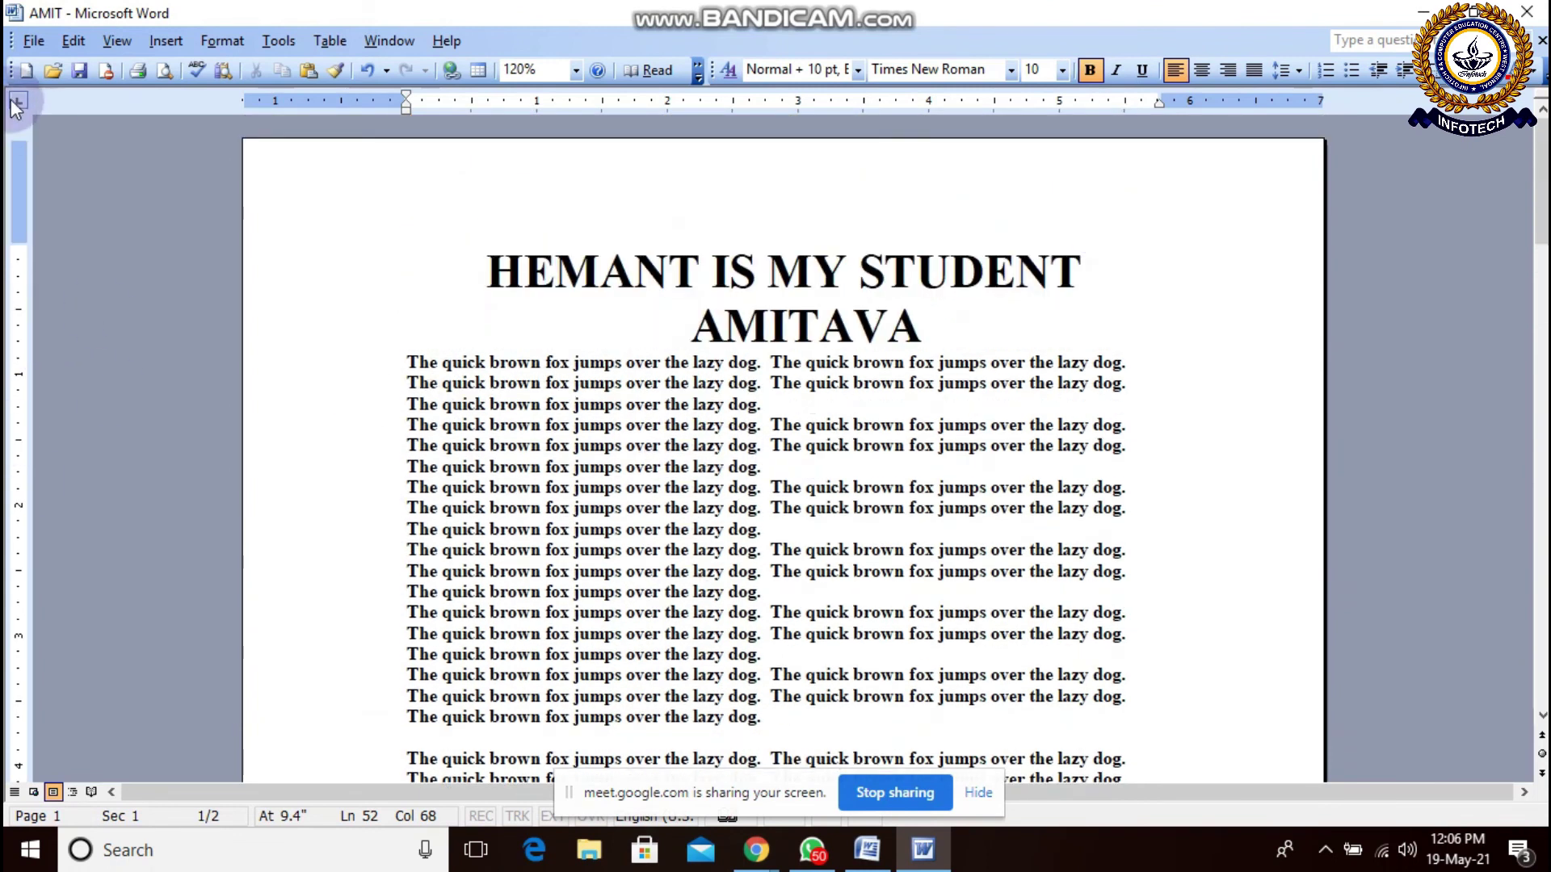
Step: Set the left and right margins to 1" in the page setup and apply them to the whole document
left_click(27, 45)
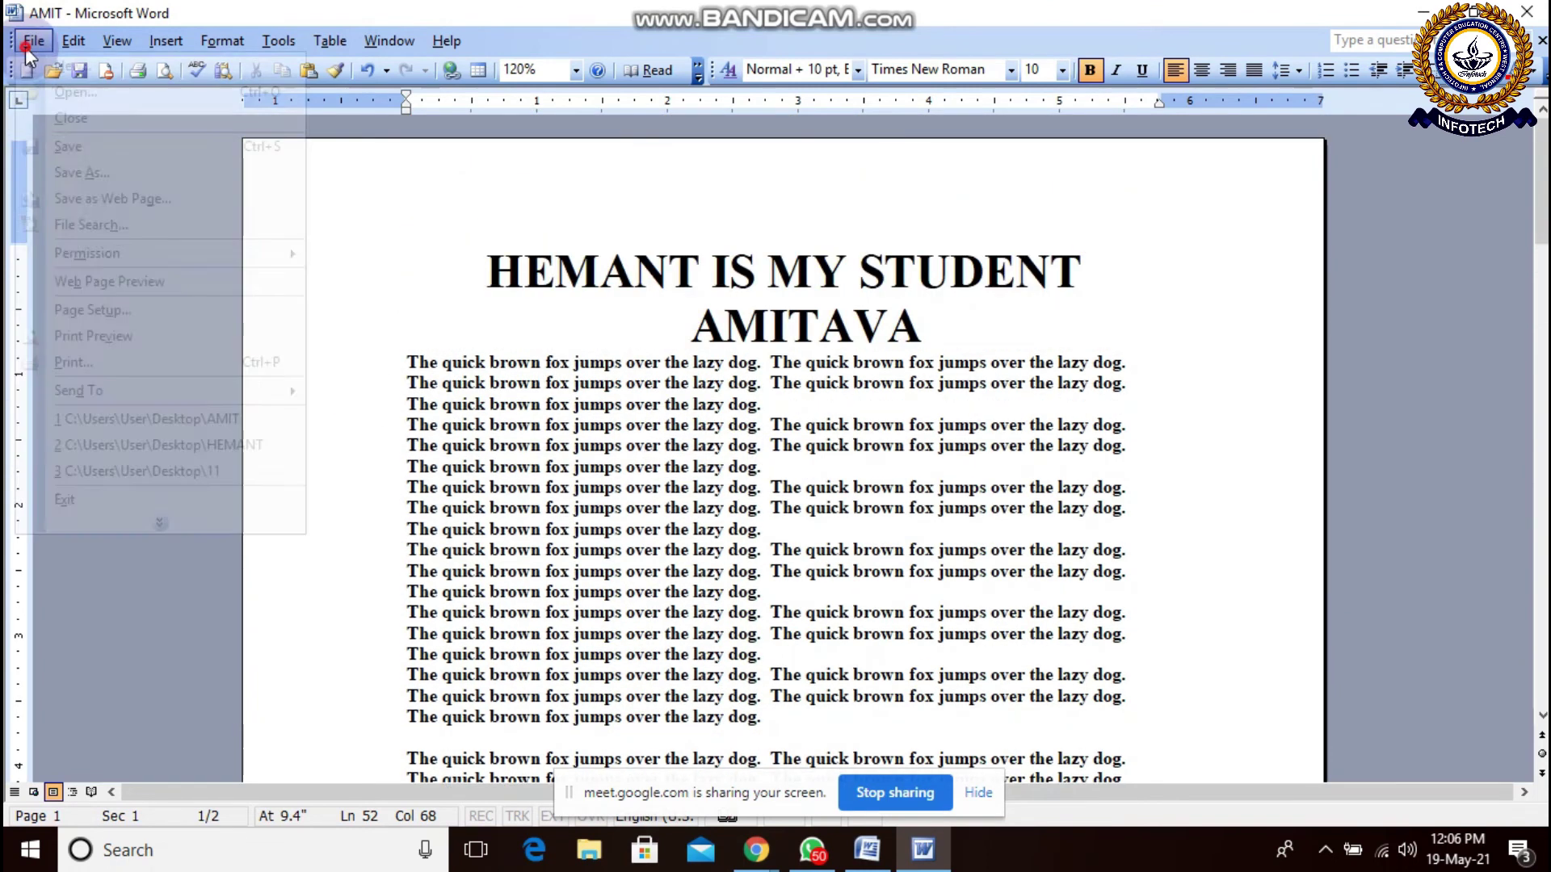
left_click(112, 310)
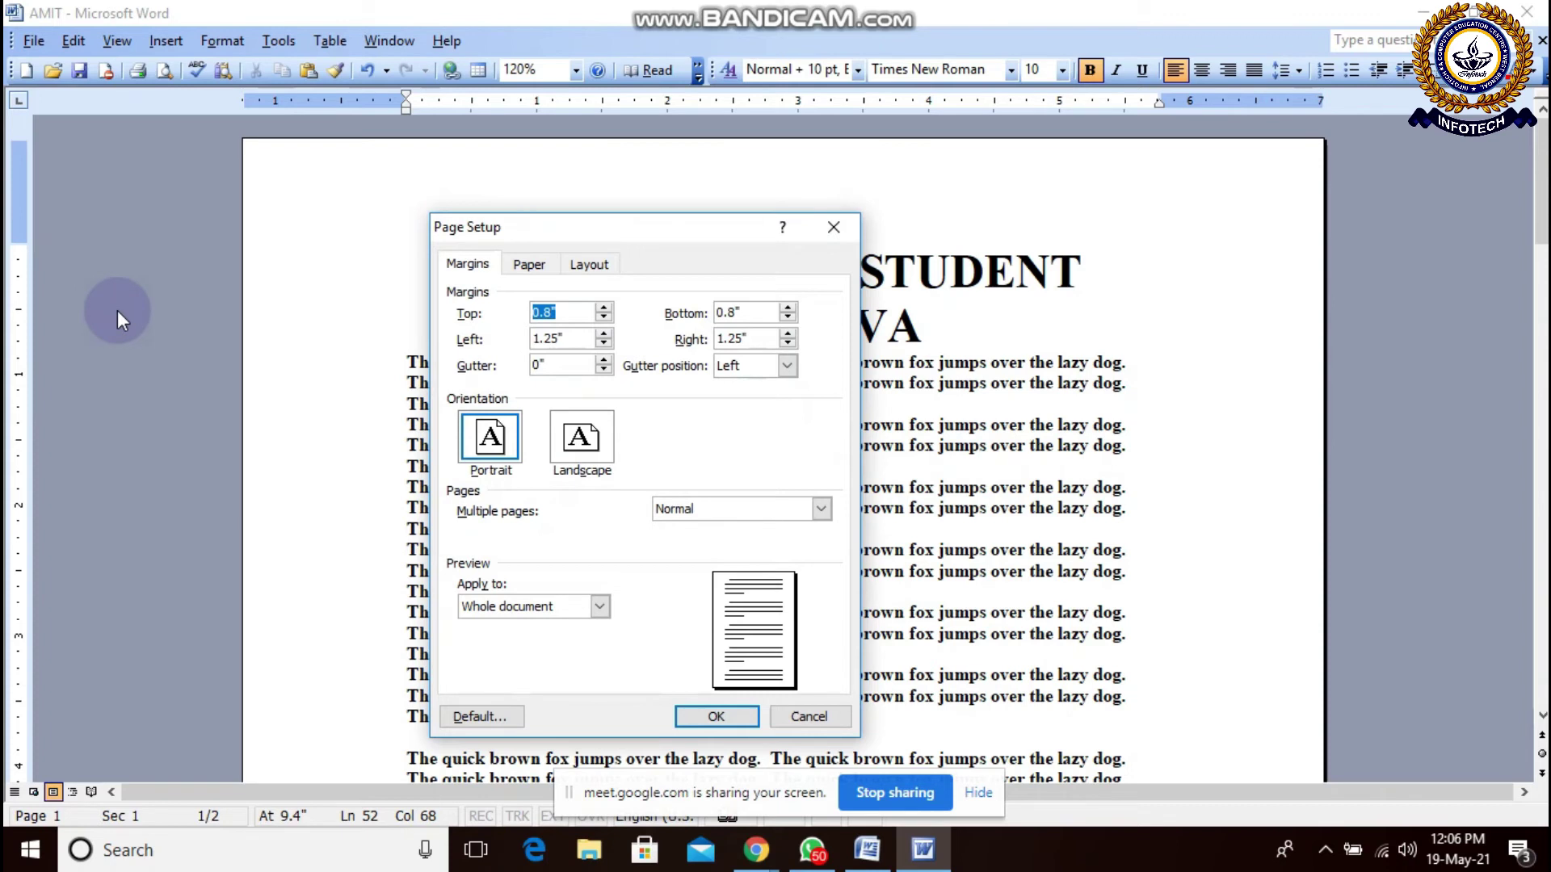
left_click(740, 313)
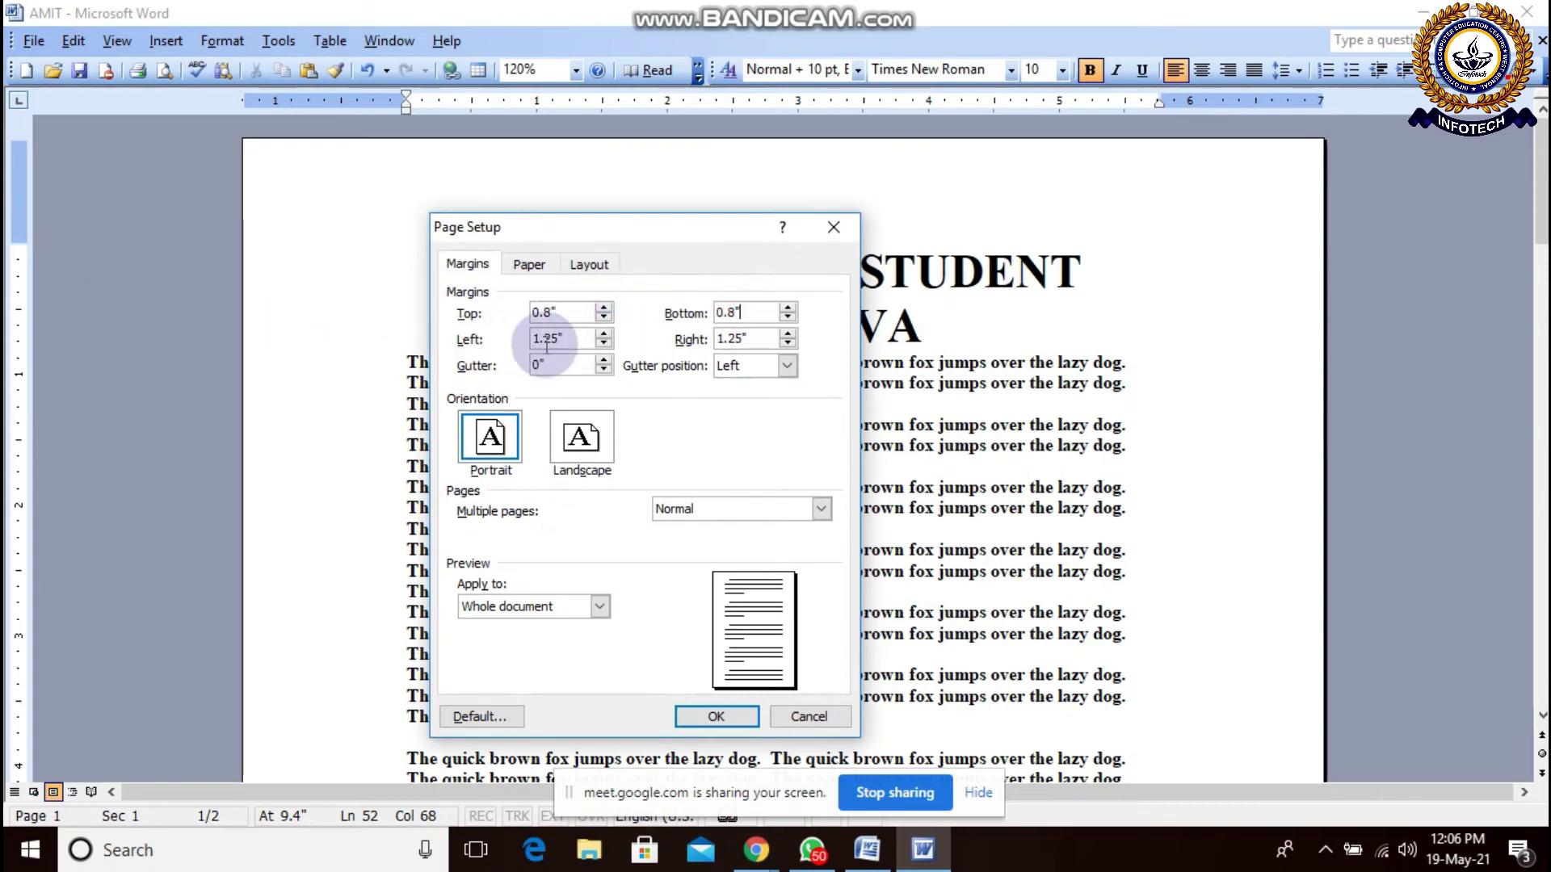
left_click(605, 344)
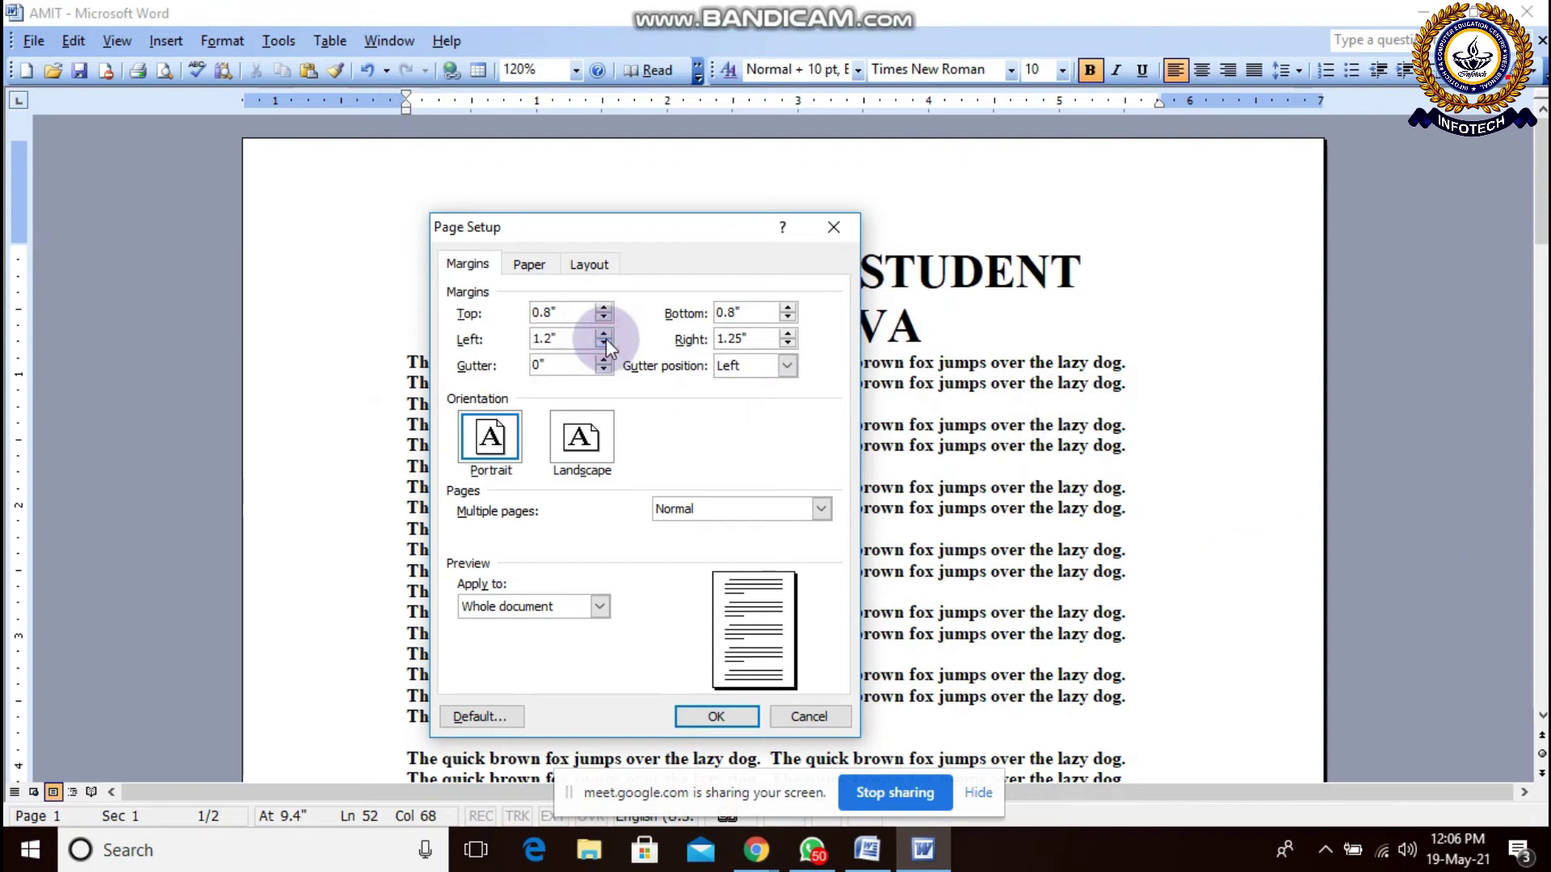
left_click(604, 343)
left_click(789, 344)
left_click(788, 344)
left_click(788, 344)
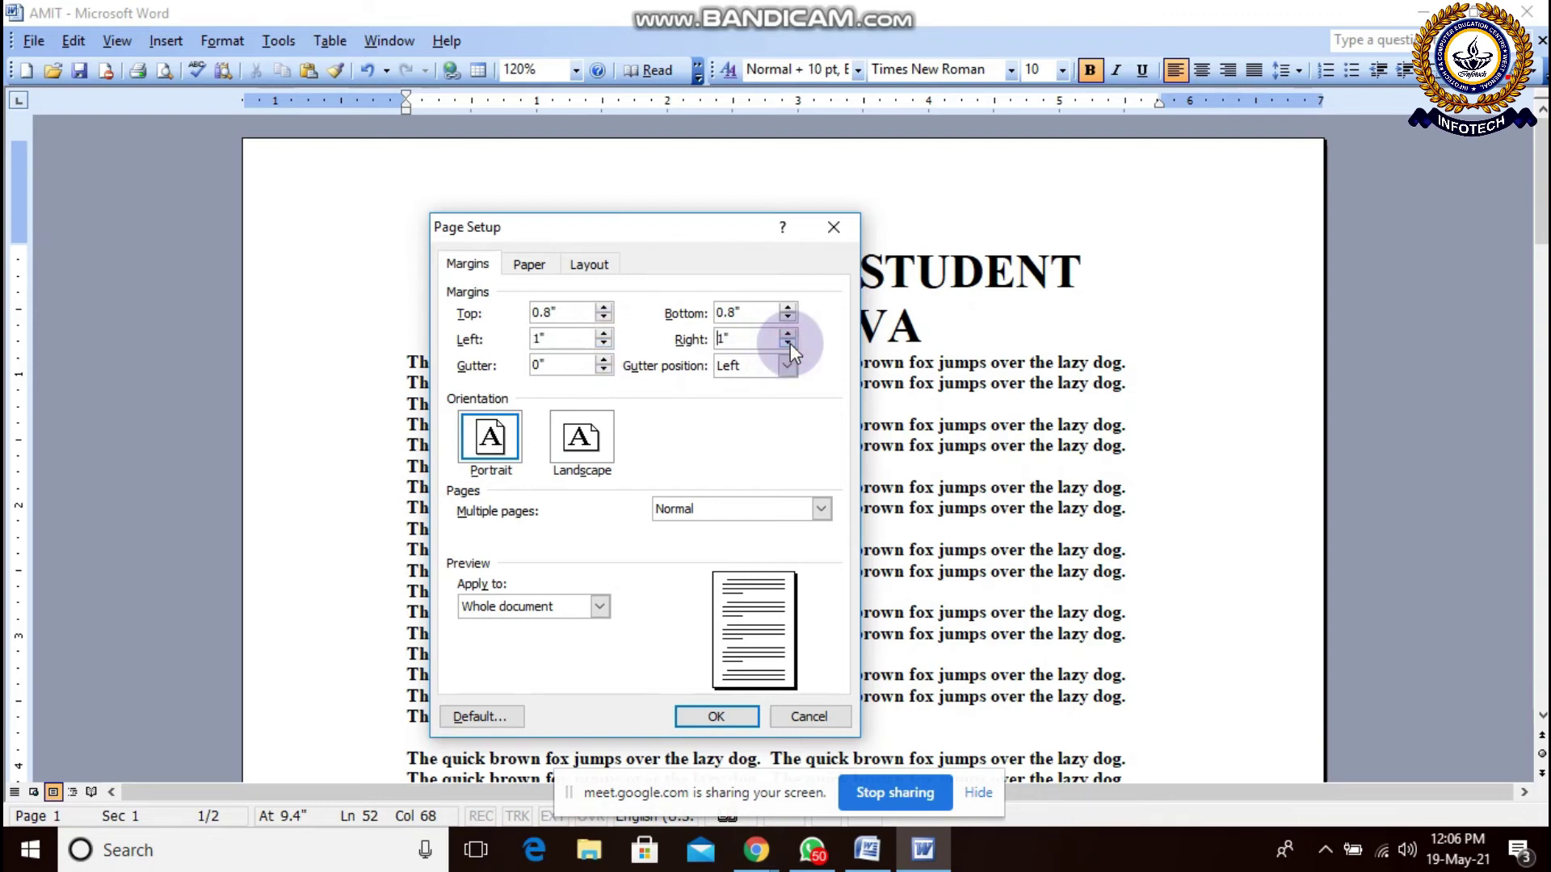
left_click(727, 718)
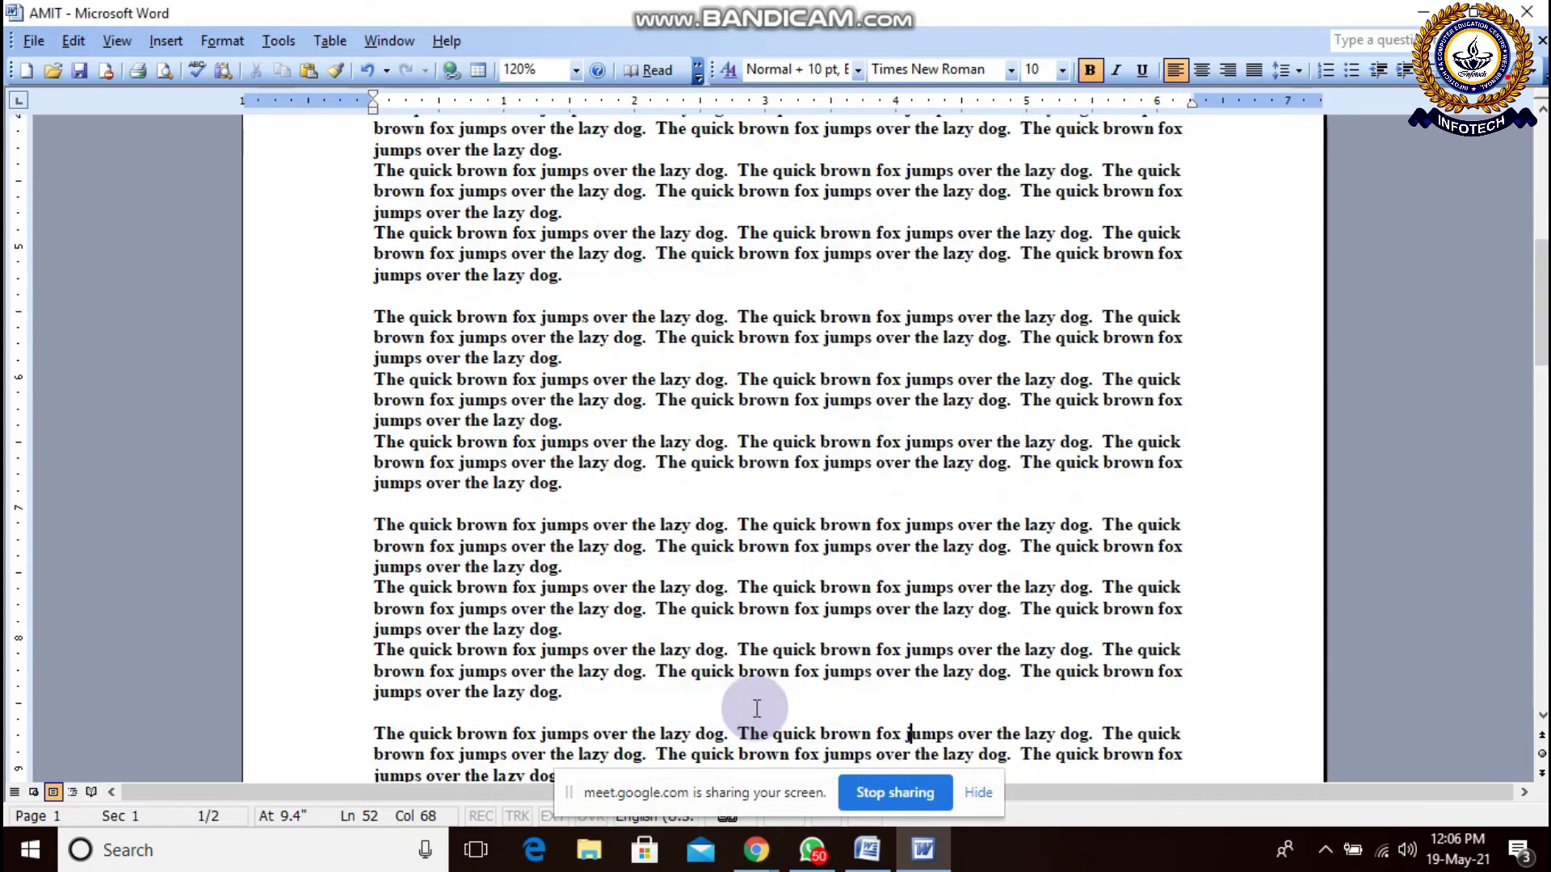
Step: Look through both pages to check how the text flows within the narrower side margins
scroll(798, 681, "up", 6)
scroll(798, 681, "down", 6)
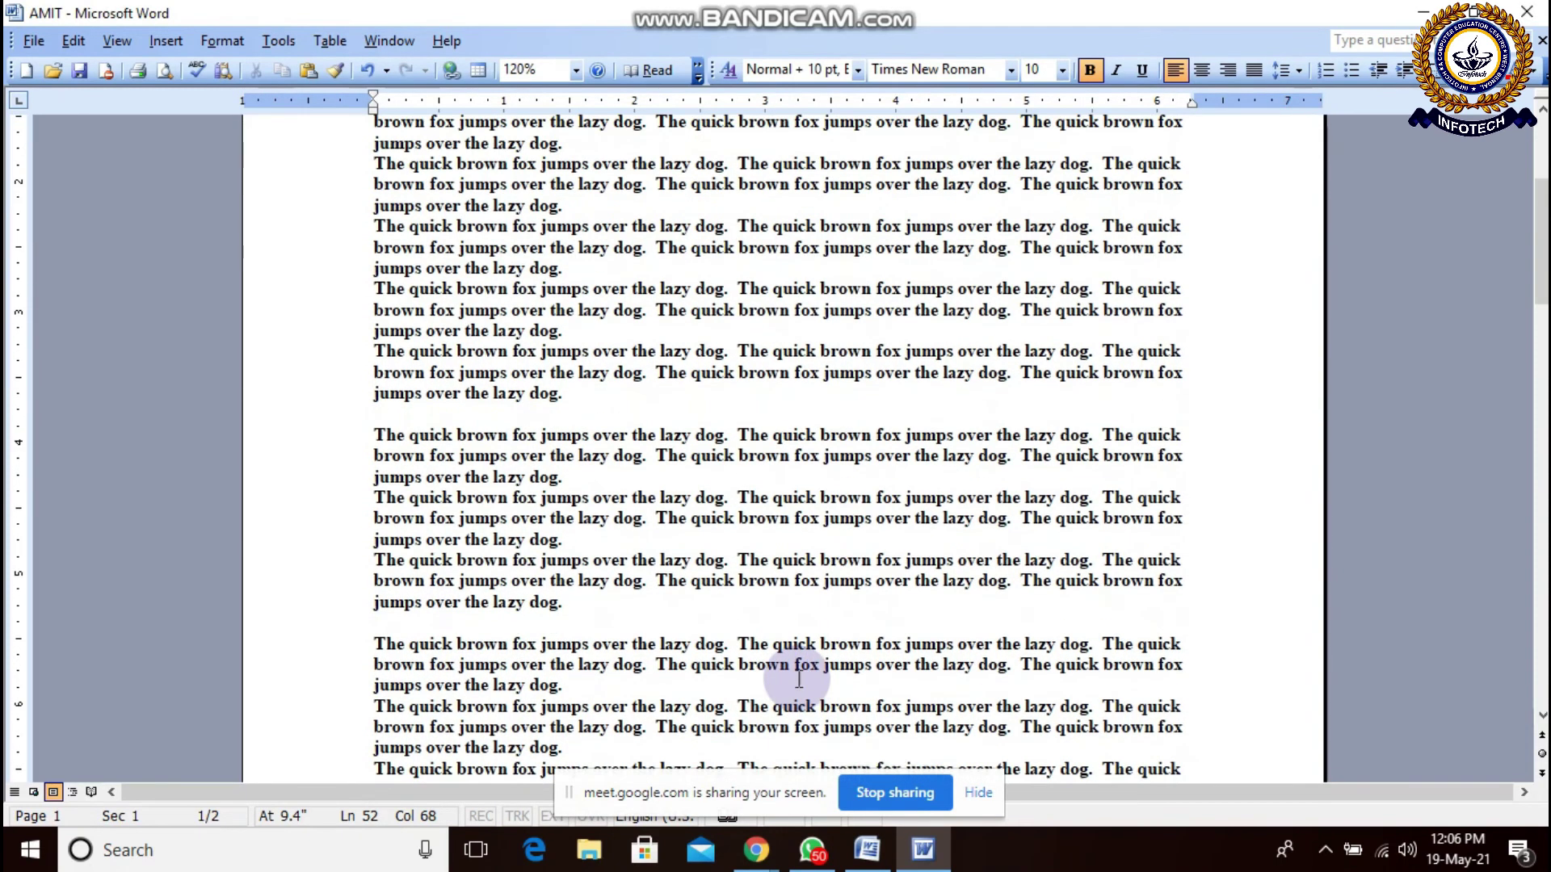
scroll(798, 681, "down", 10)
scroll(798, 679, "up", 1)
scroll(798, 678, "up", 6)
scroll(798, 679, "down", 4)
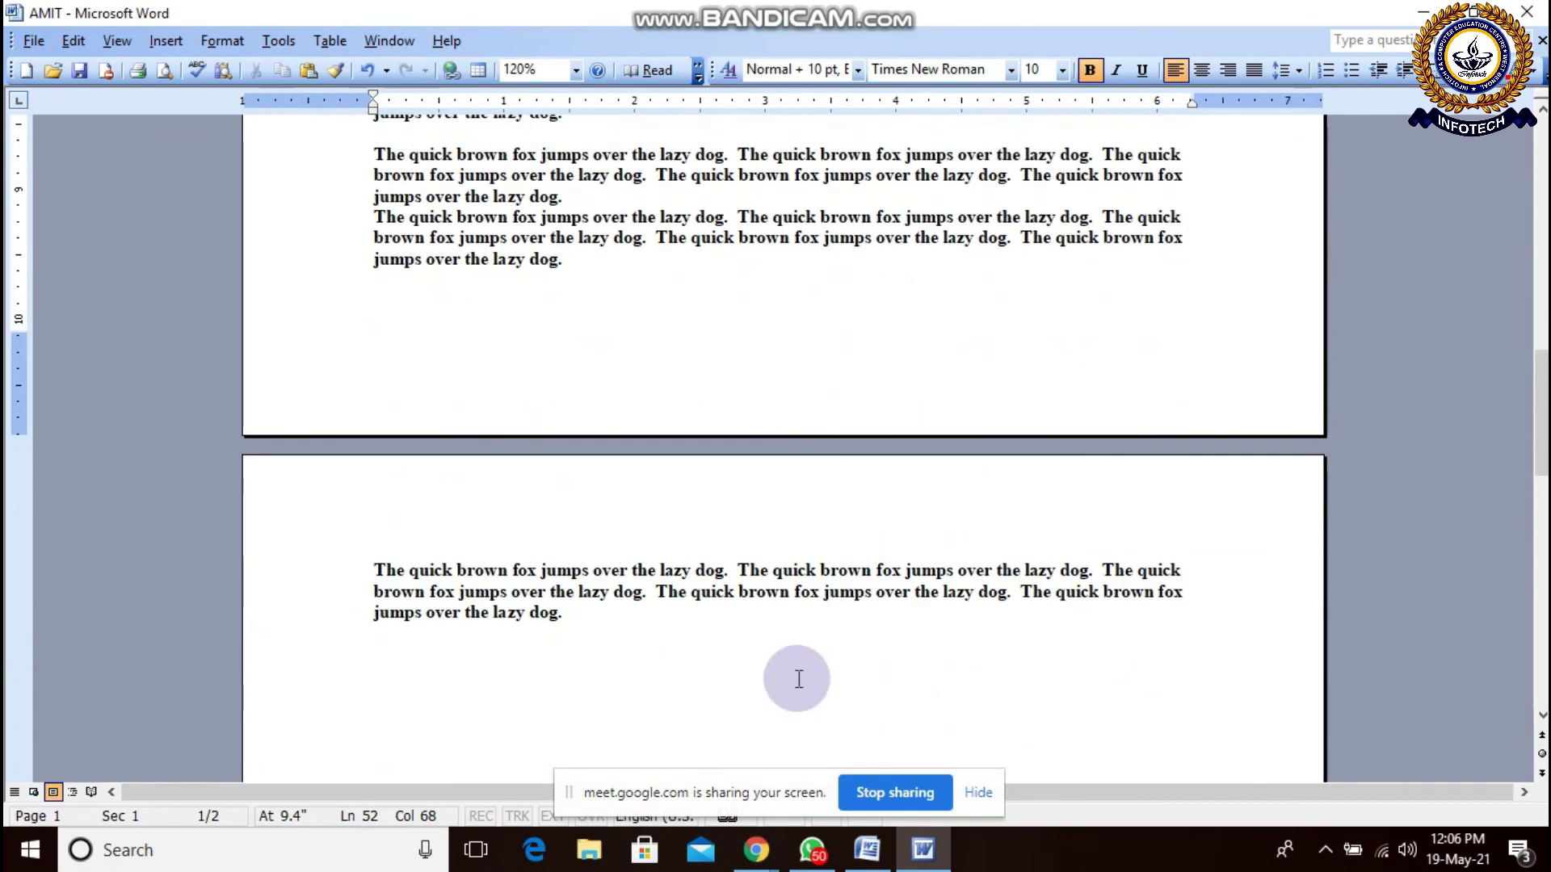
scroll(534, 606, "up", 10)
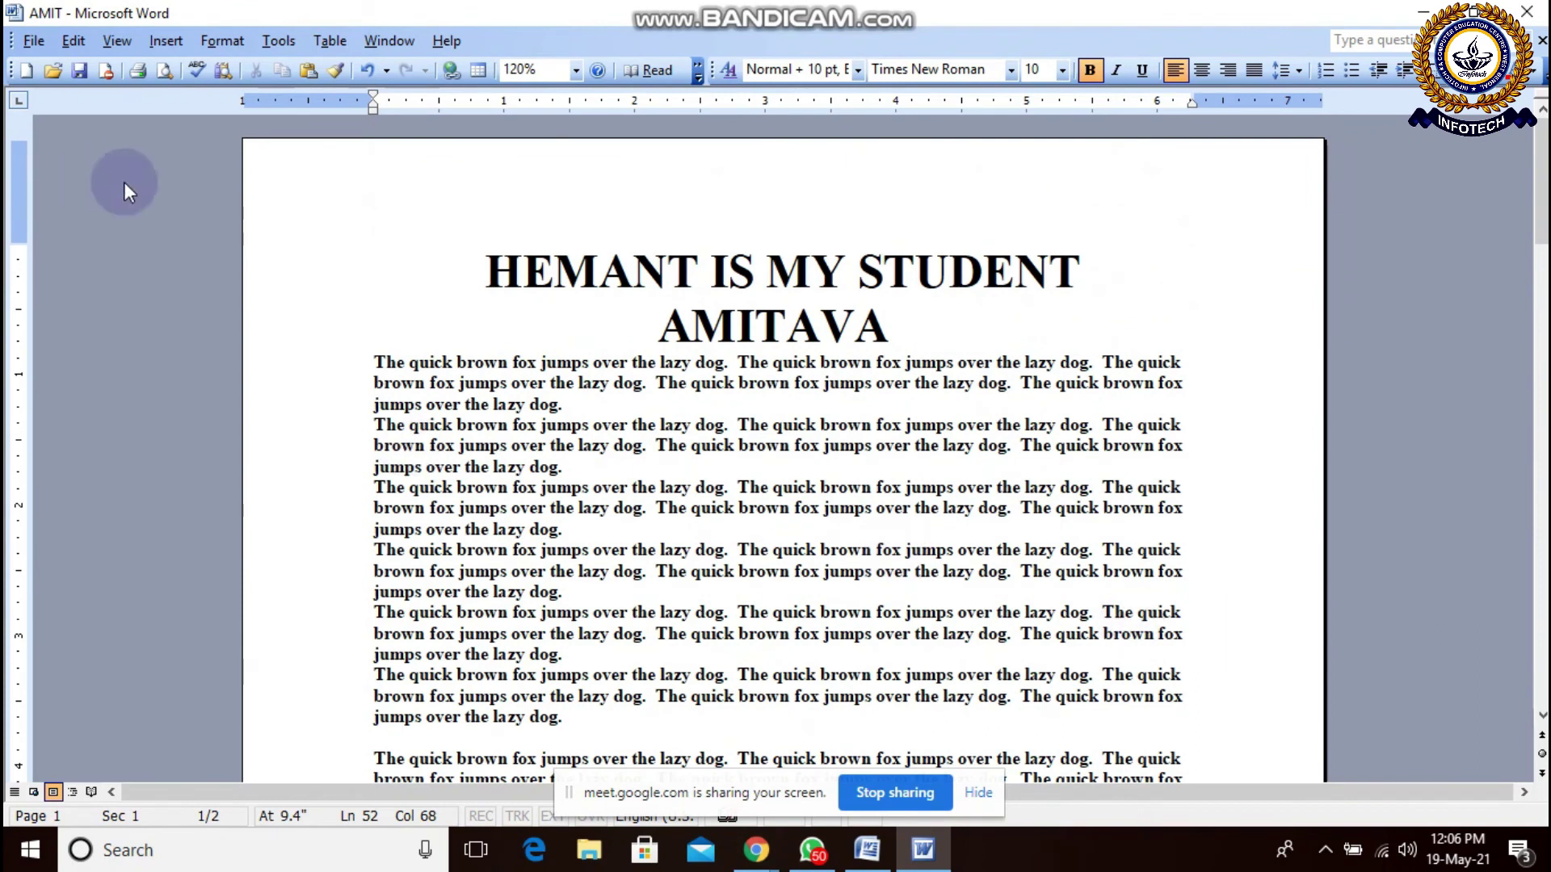
Step: Set the left and right margins to 0.8" in the page setup and apply them to the whole document
left_click(34, 41)
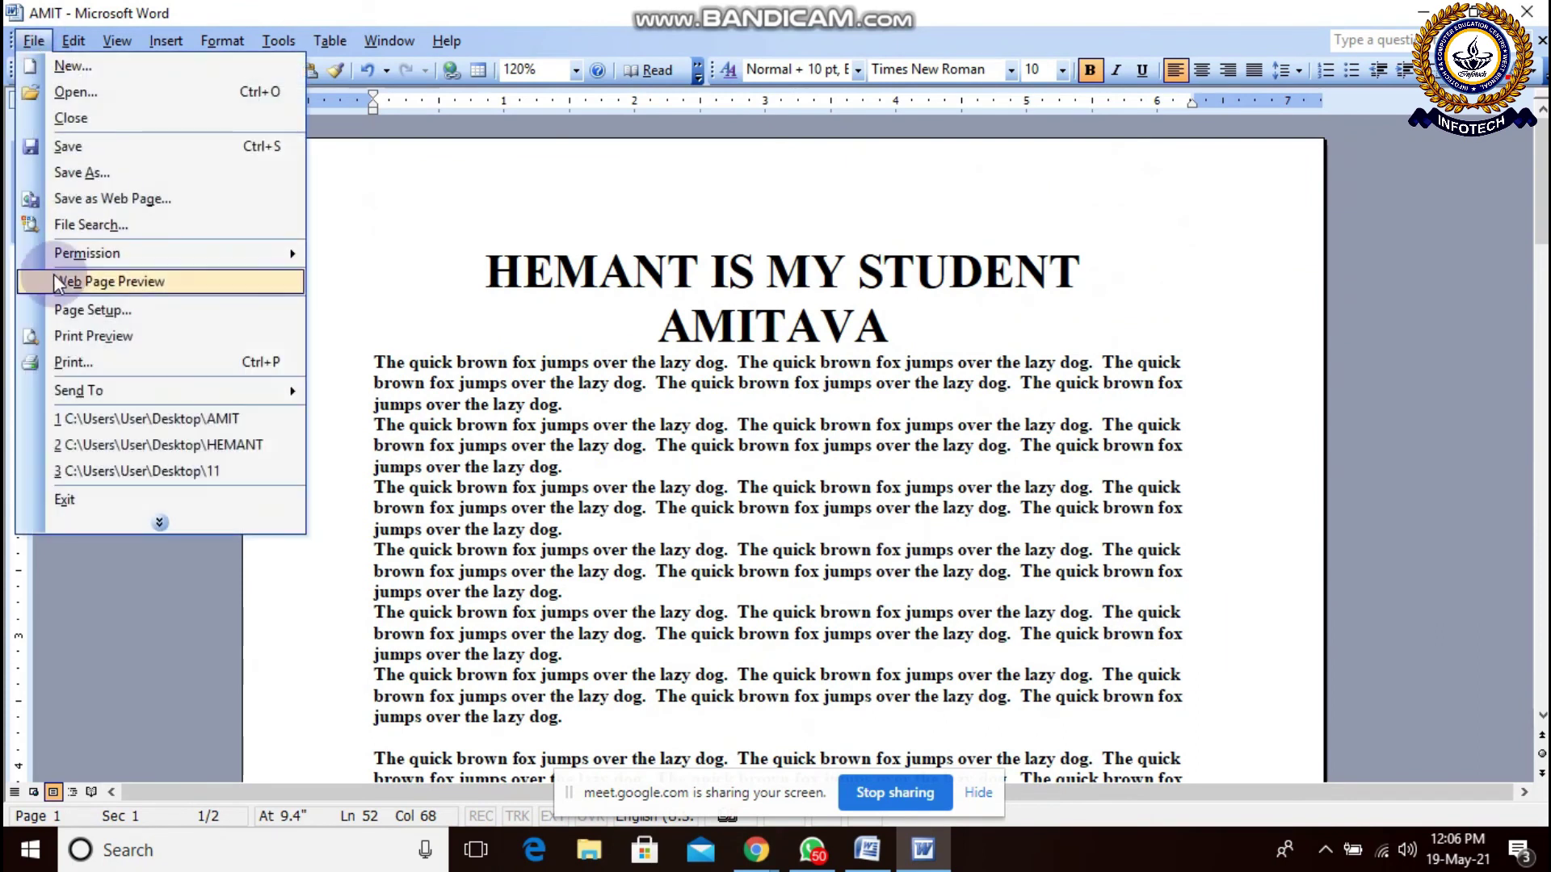
left_click(78, 312)
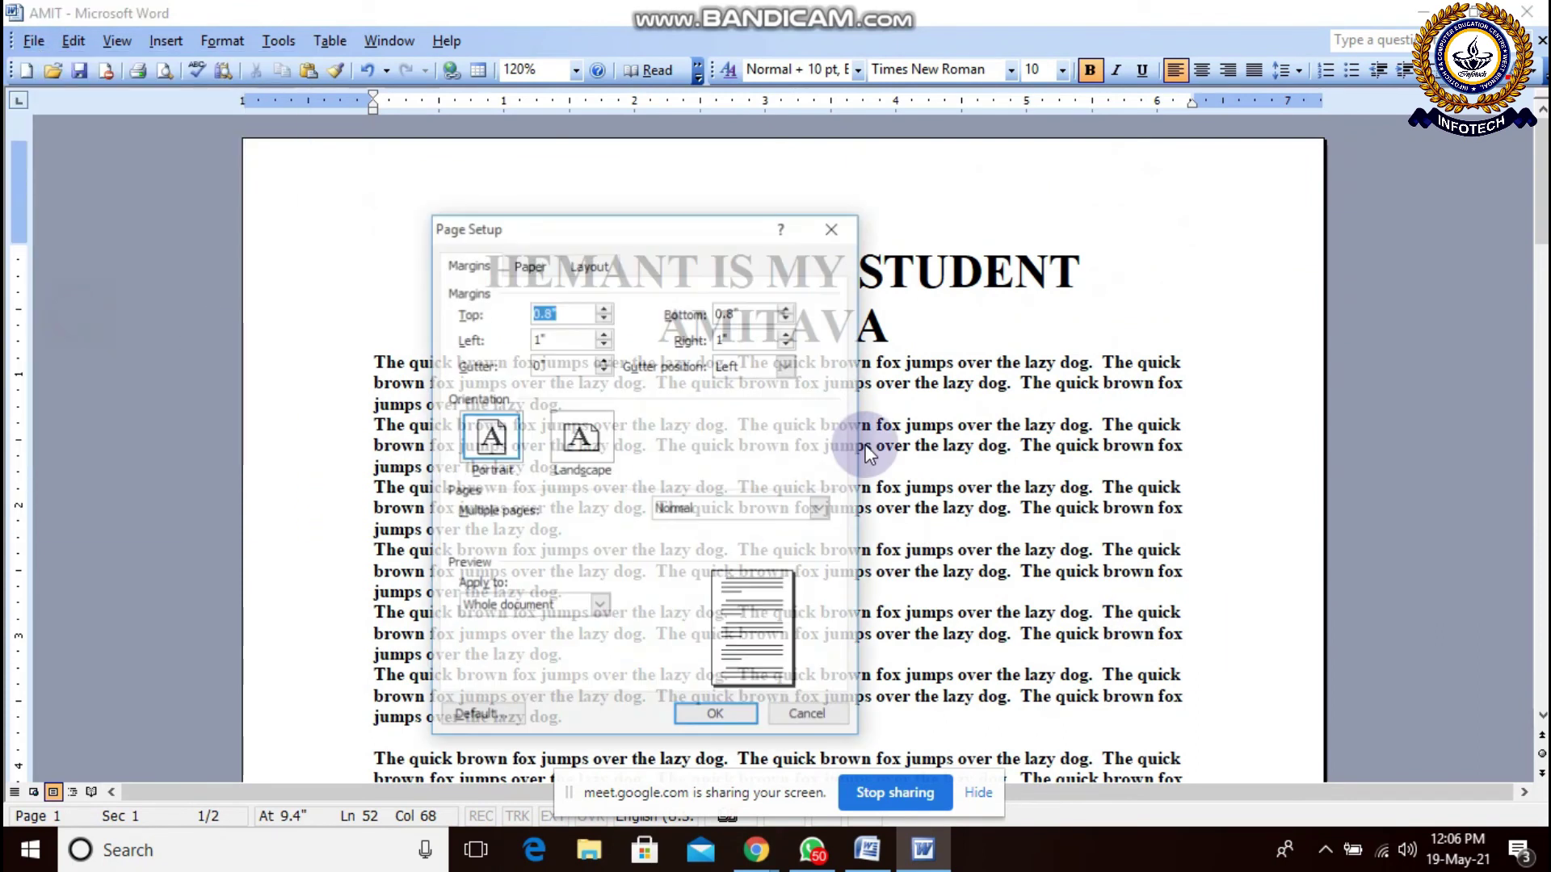
left_click(604, 344)
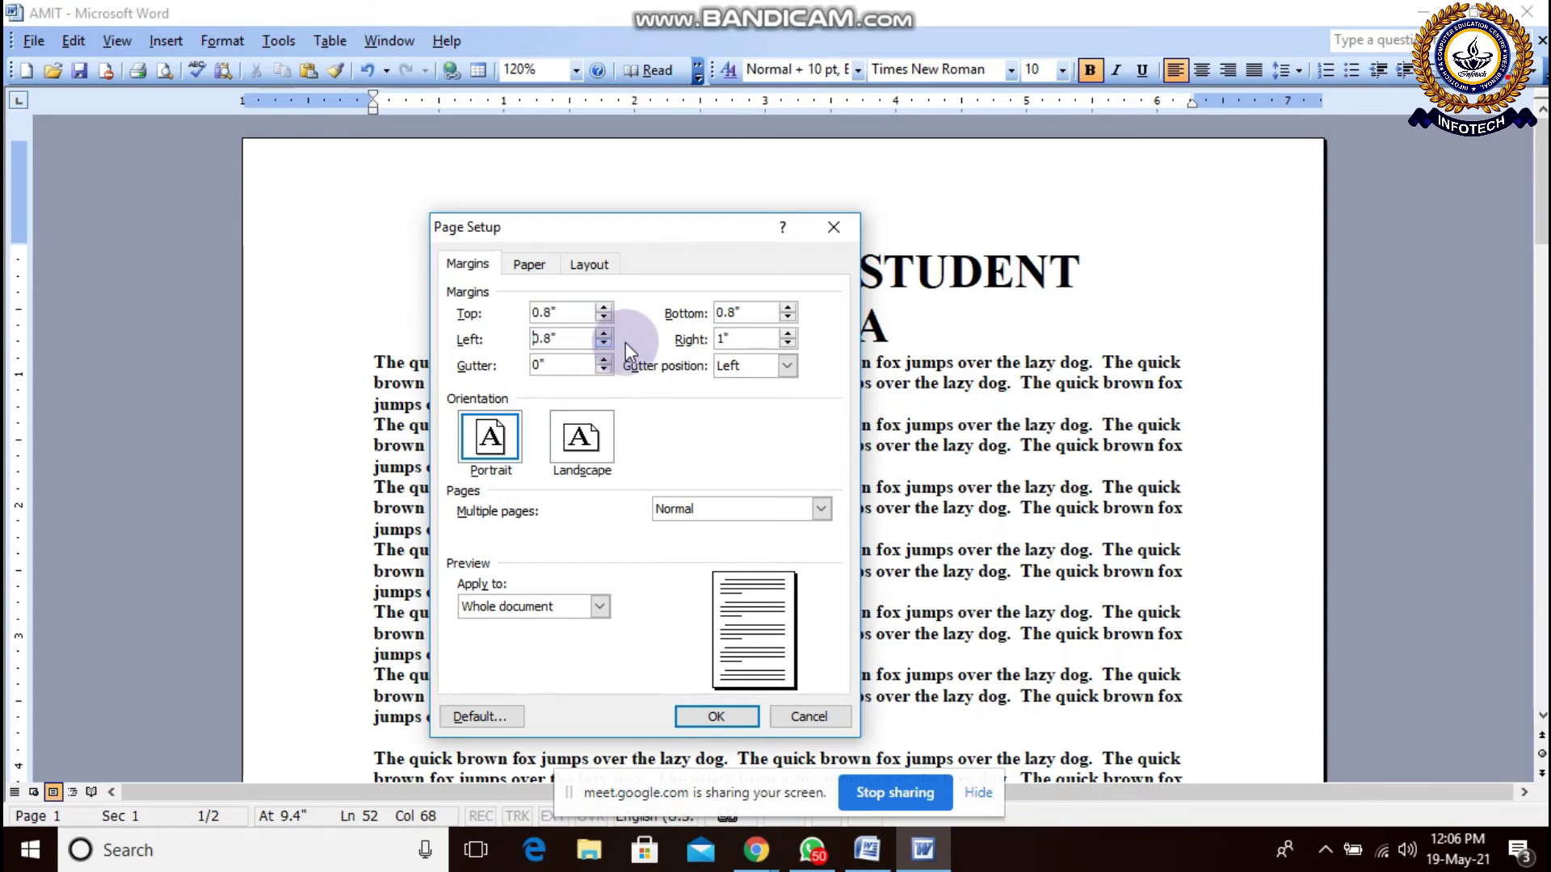
left_click(783, 344)
left_click(784, 343)
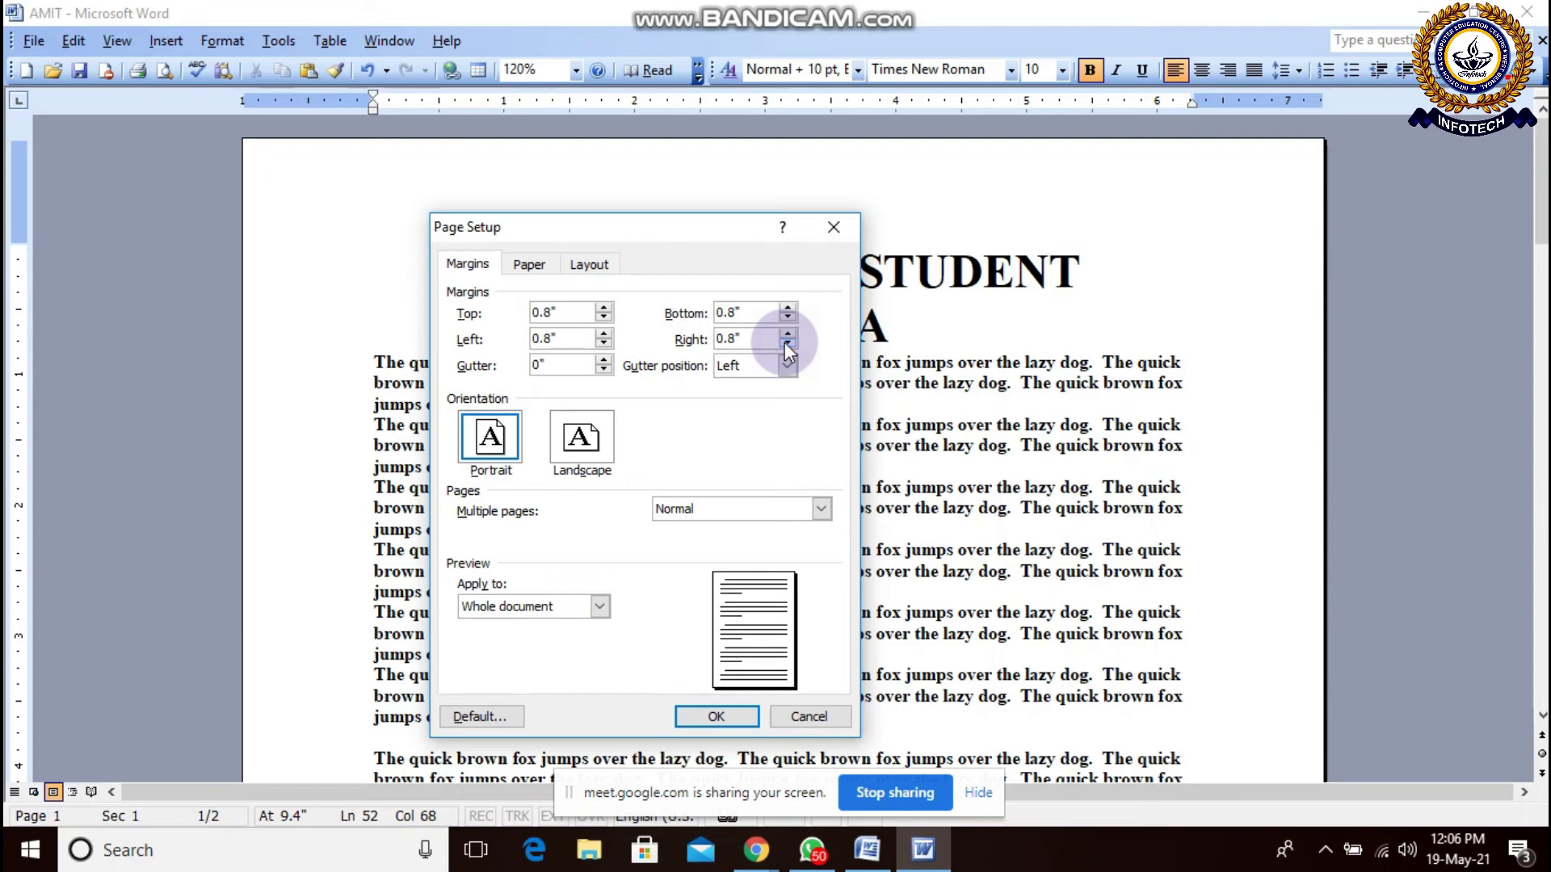
left_click(717, 716)
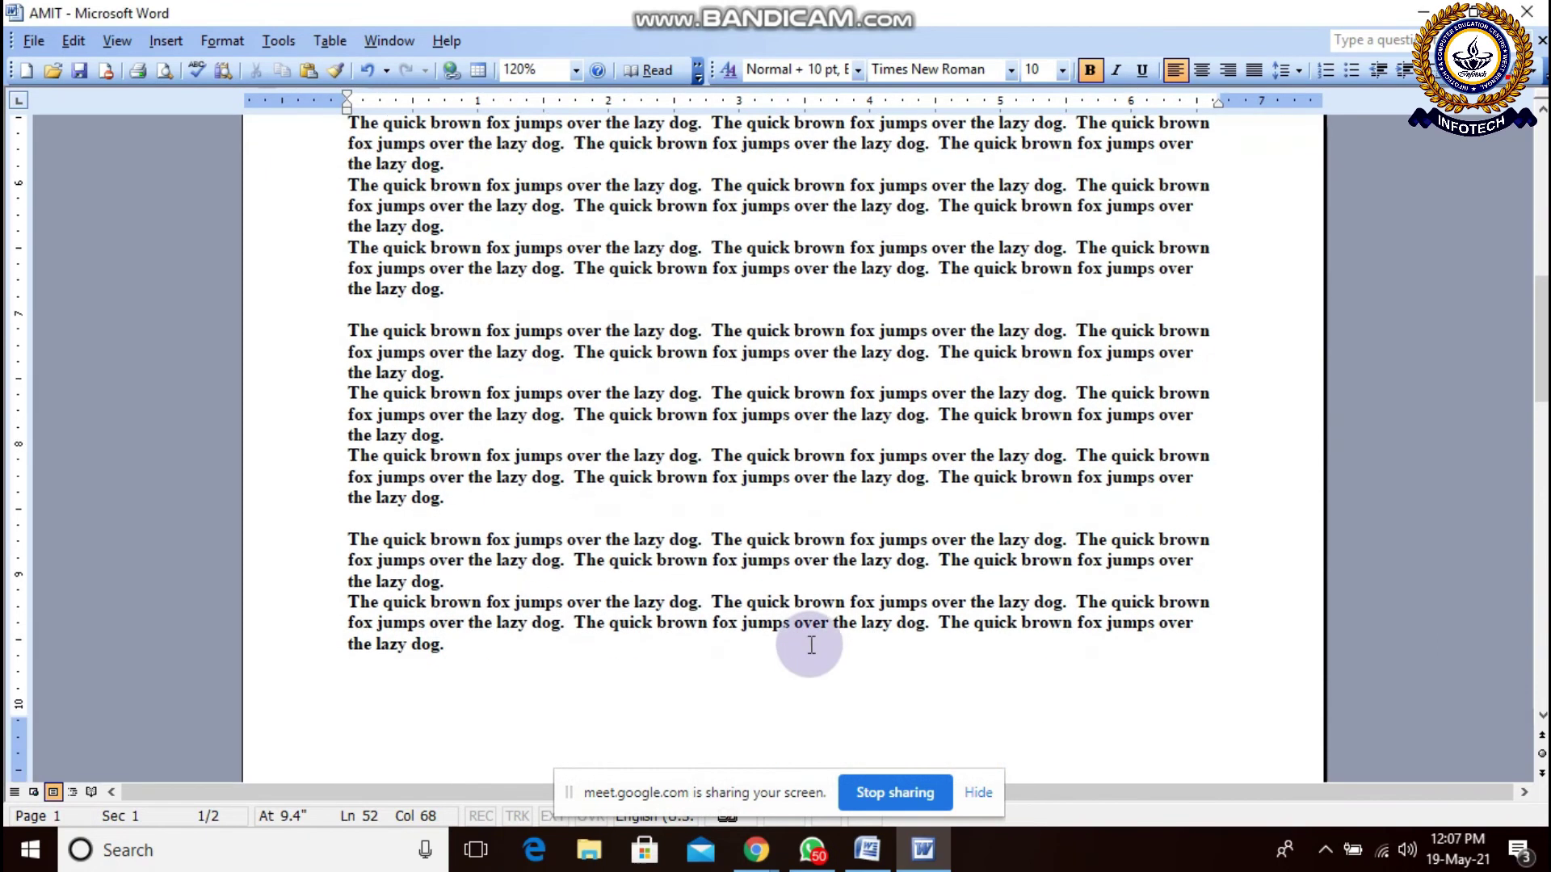
scroll(824, 641, "up", 15)
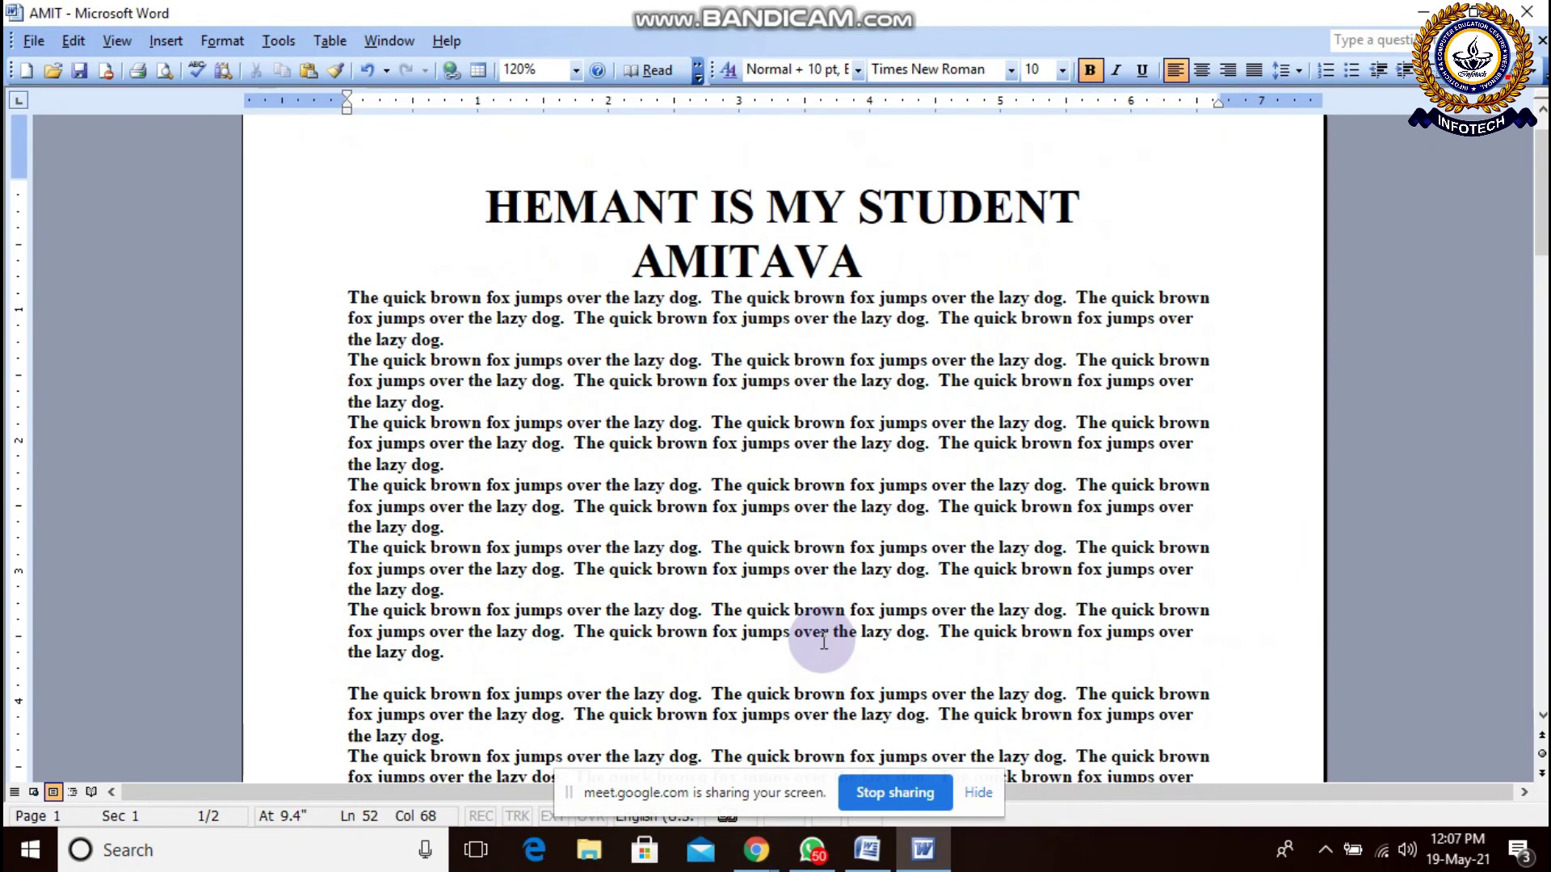
scroll(823, 640, "up", 1)
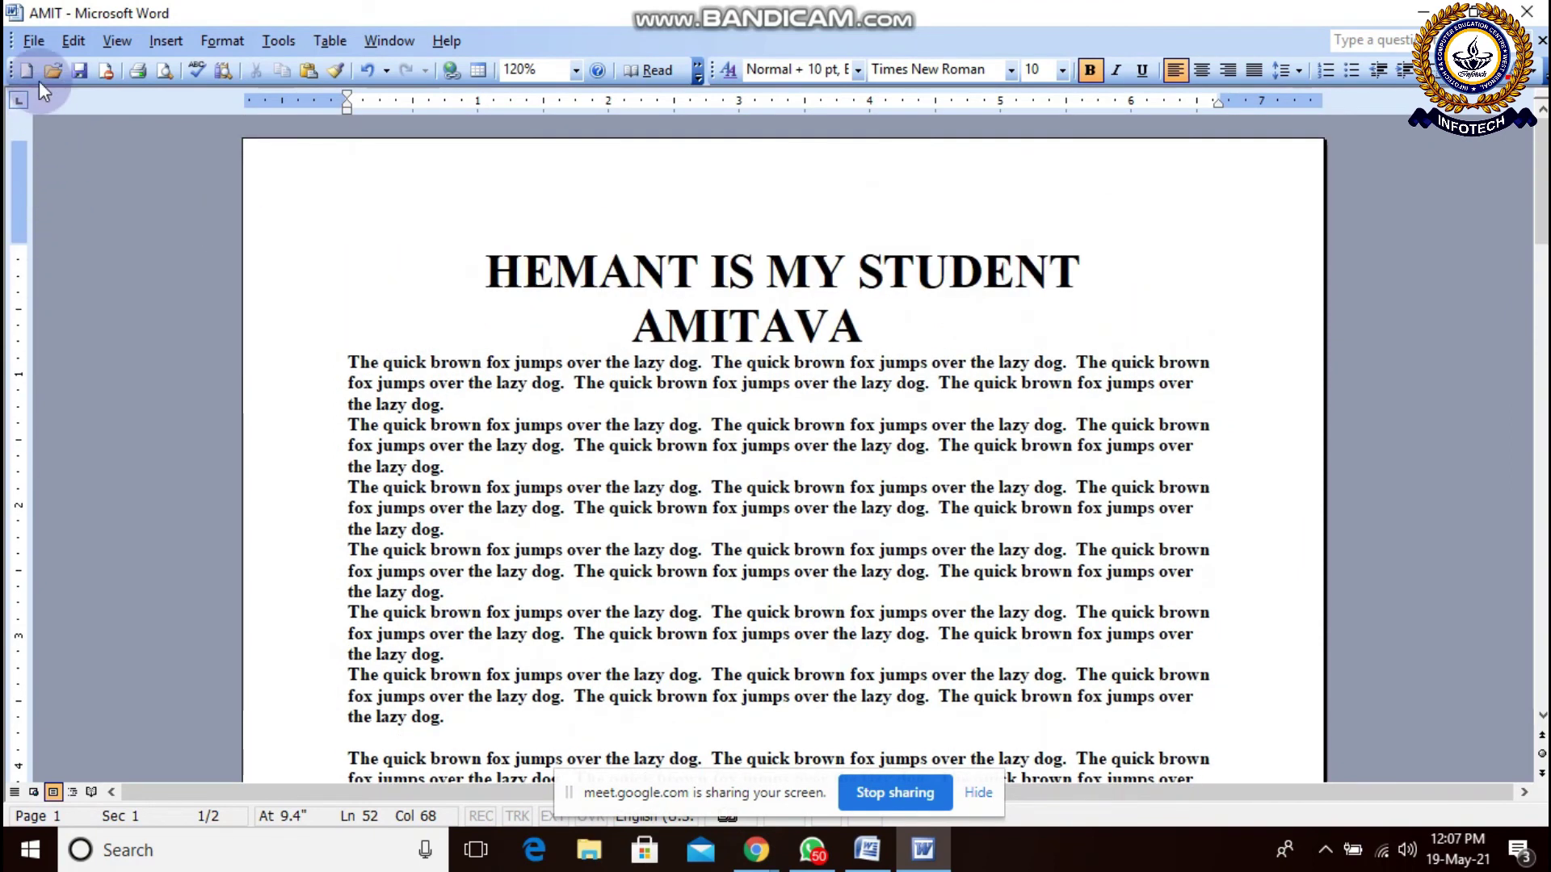
Step: Open the Page Setup dialog again for the document
left_click(40, 41)
left_click(113, 307)
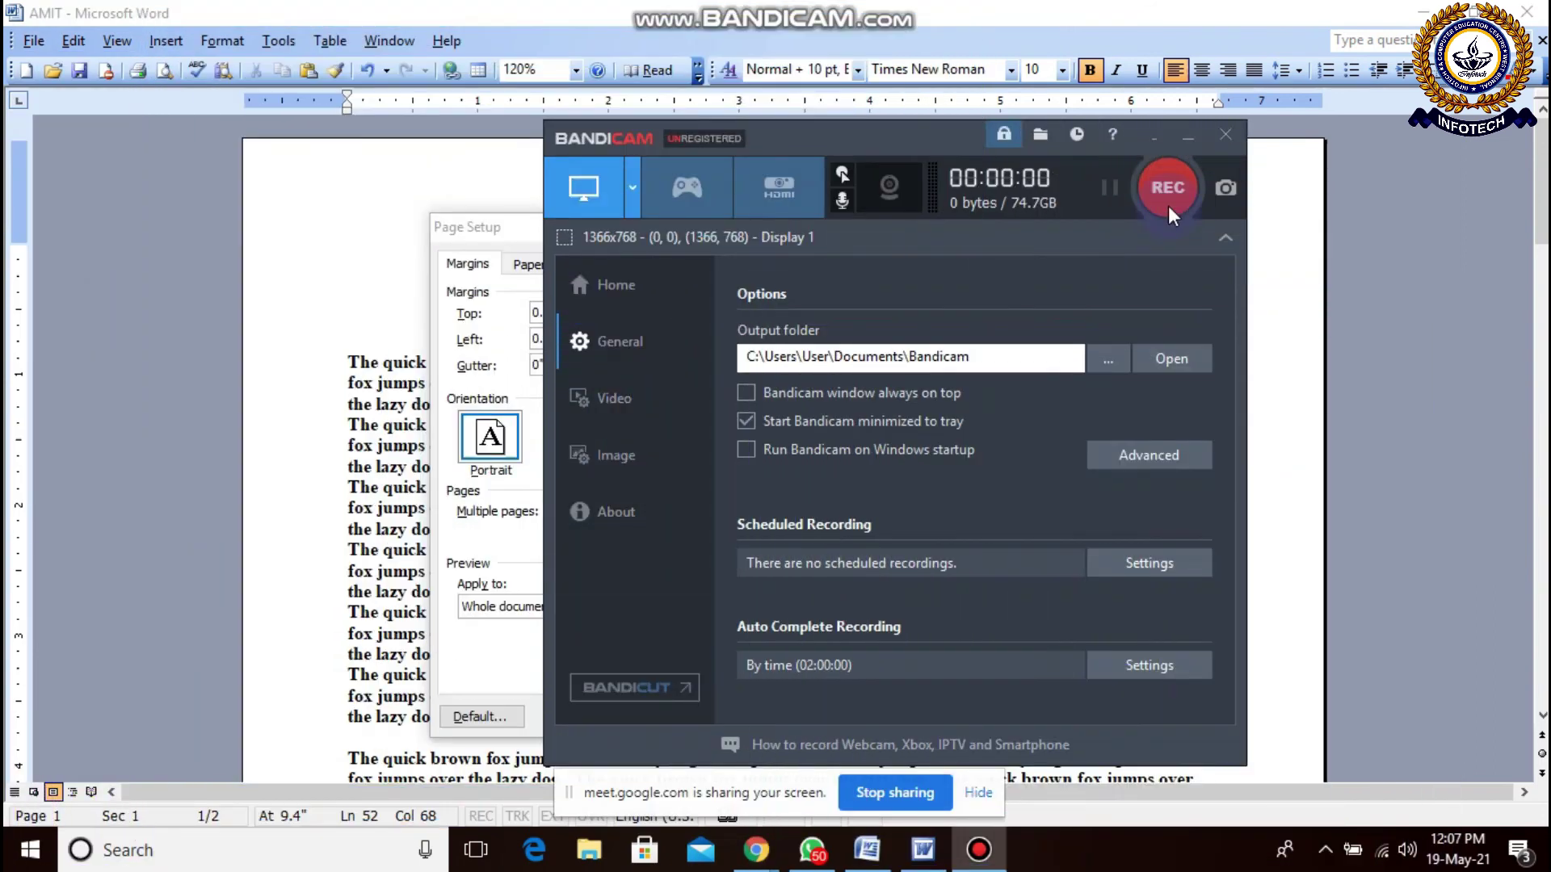
left_click(1168, 187)
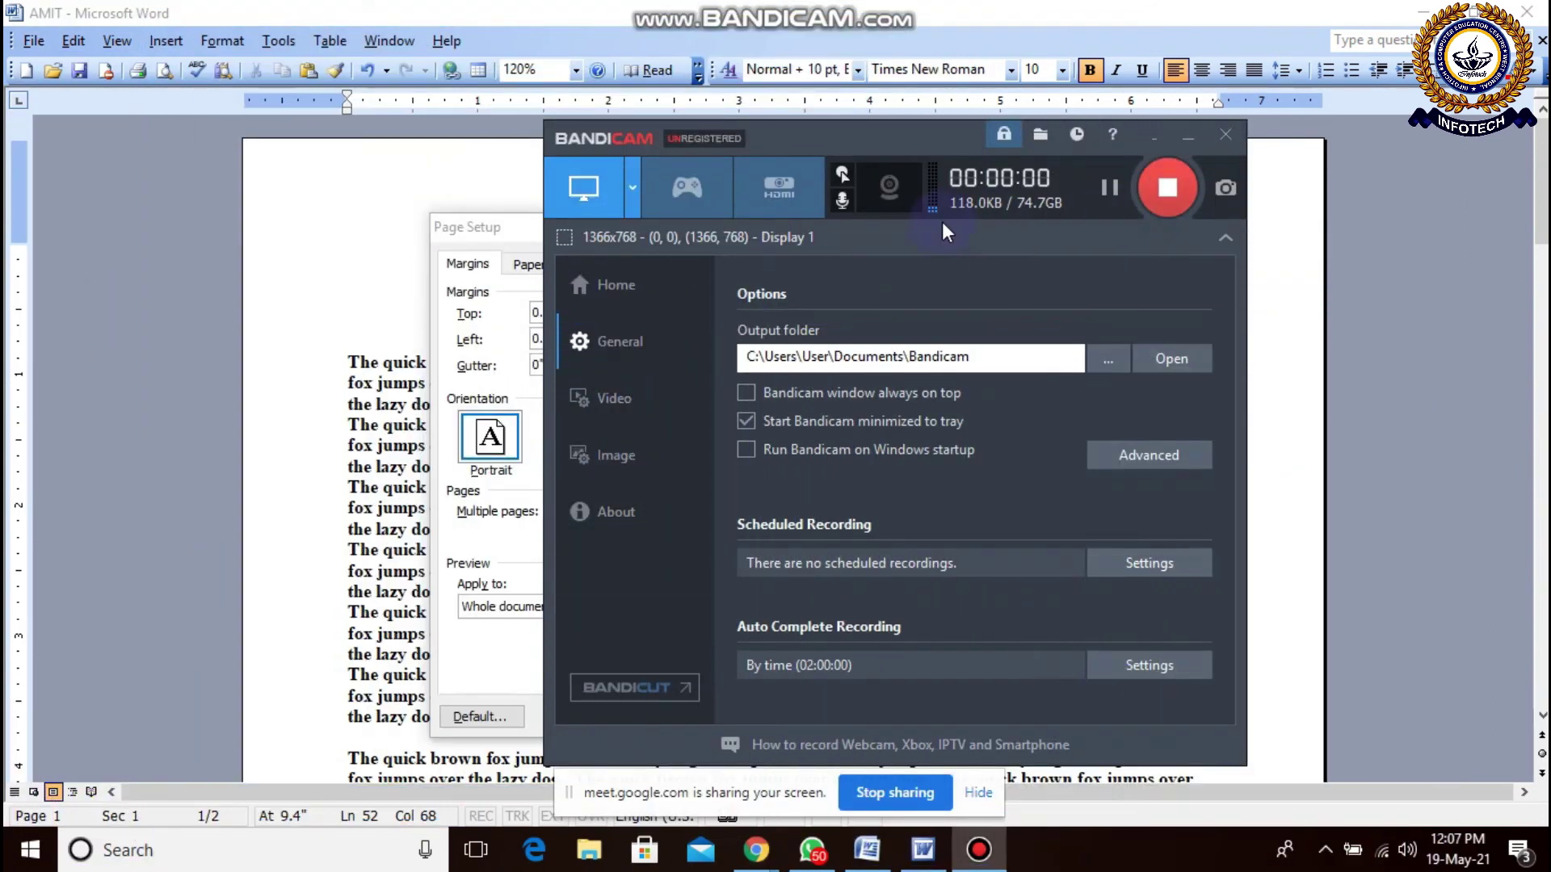
left_click(843, 200)
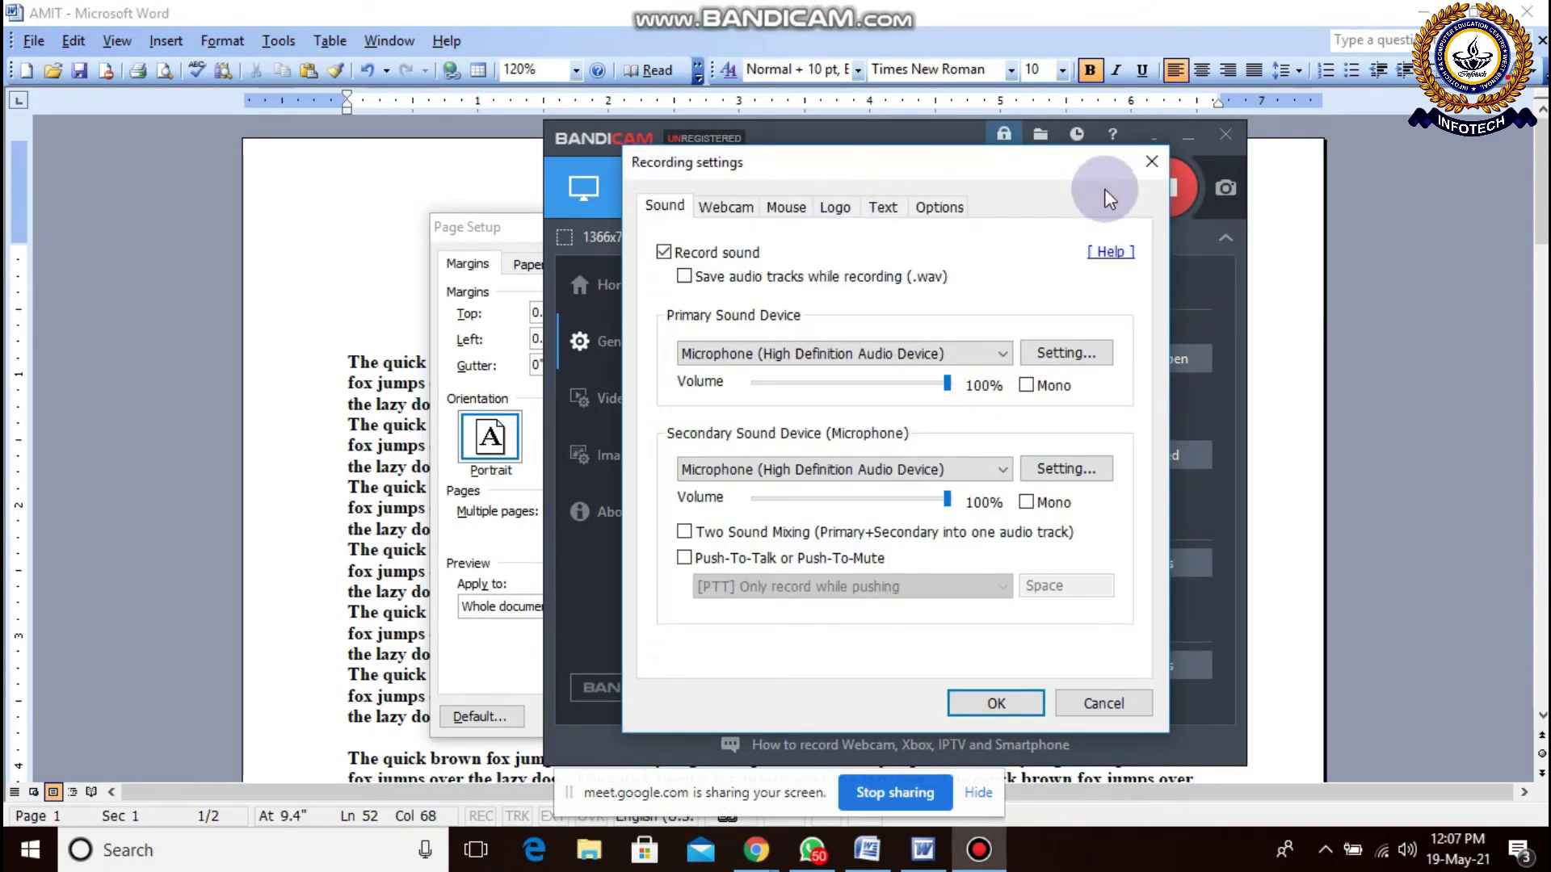
left_click(996, 703)
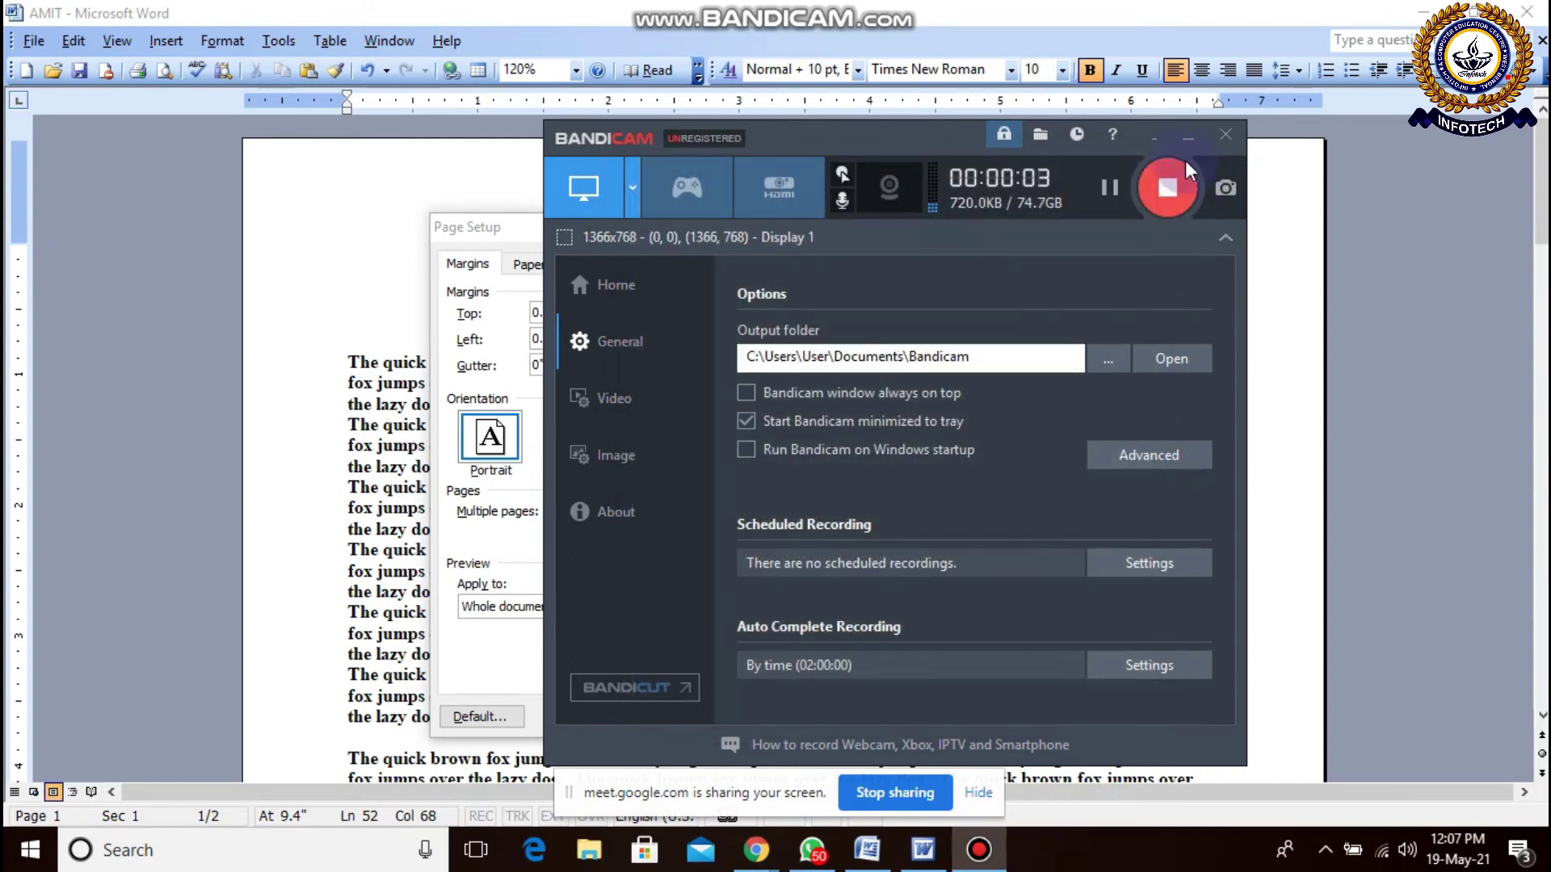
left_click(1145, 143)
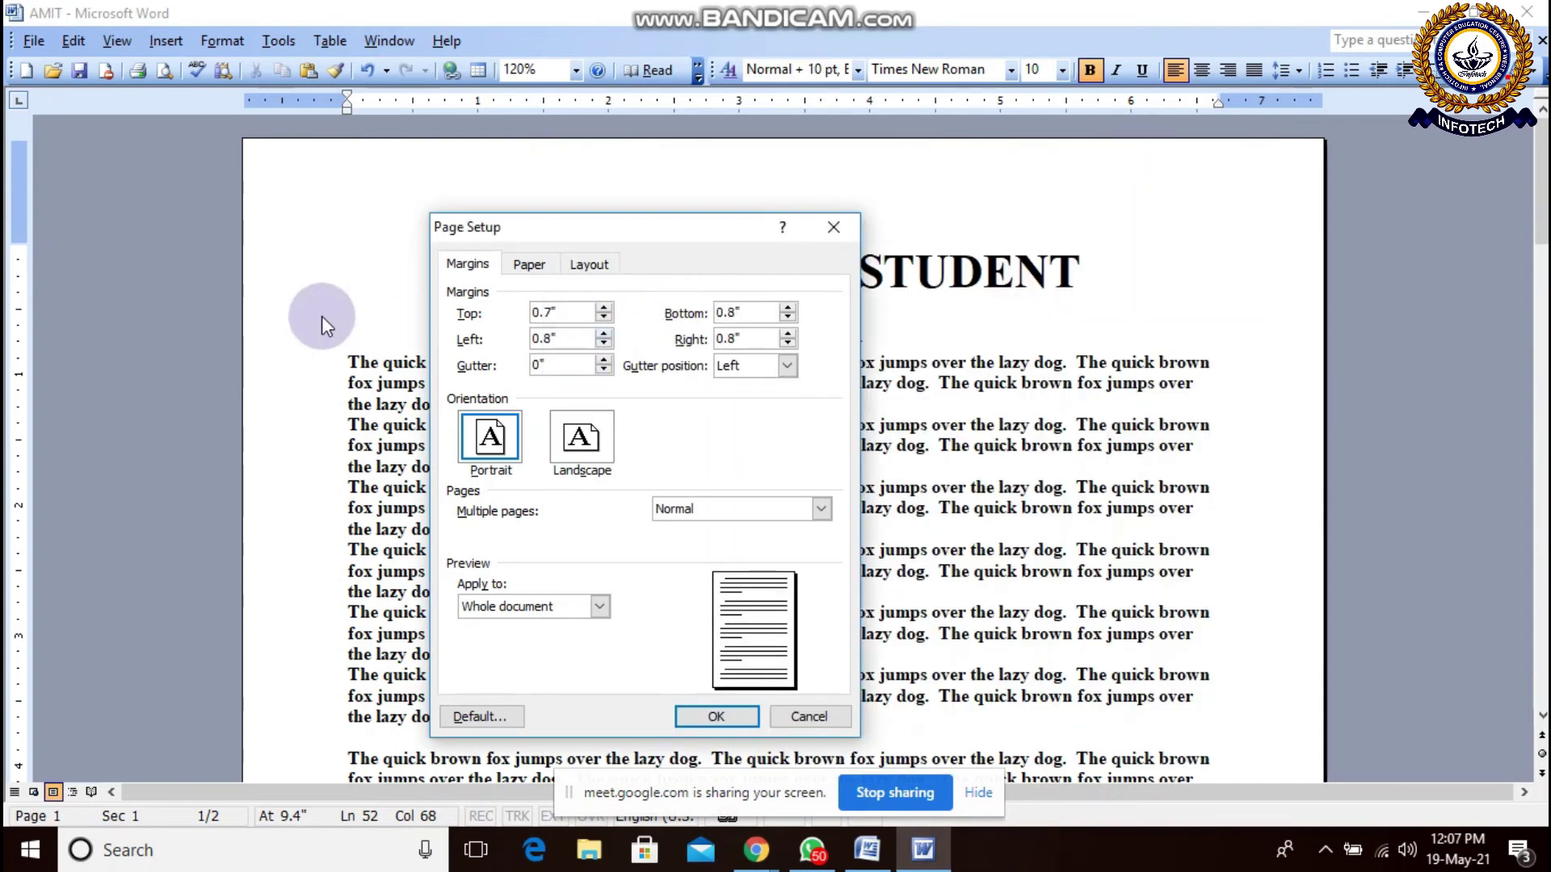
Step: Set the top and bottom margins to 0.6" and apply them to the whole document
left_click(554, 331)
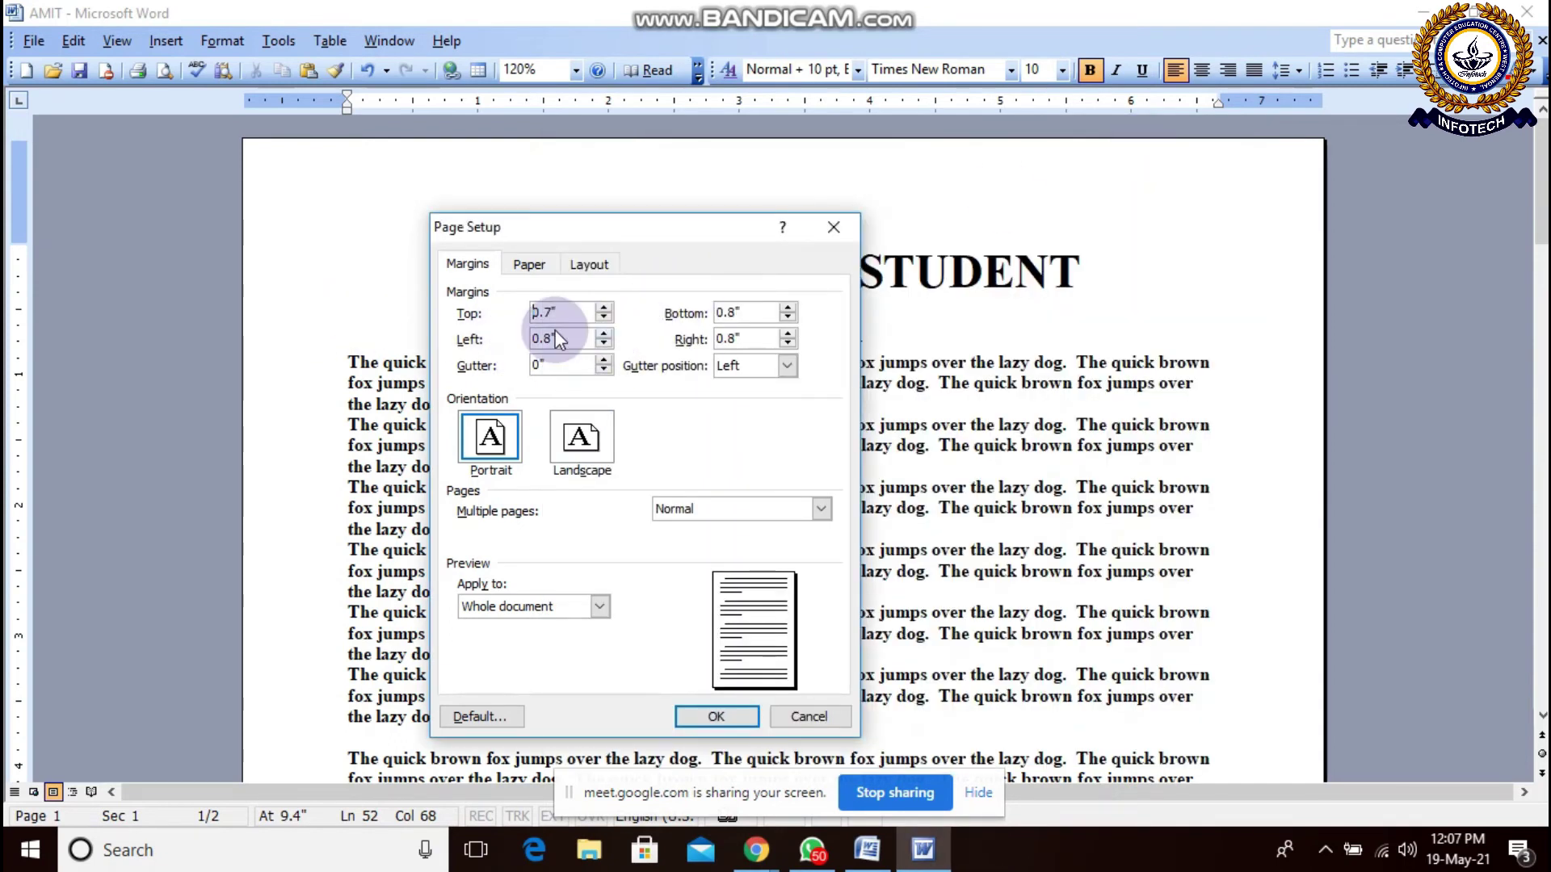
left_click(602, 317)
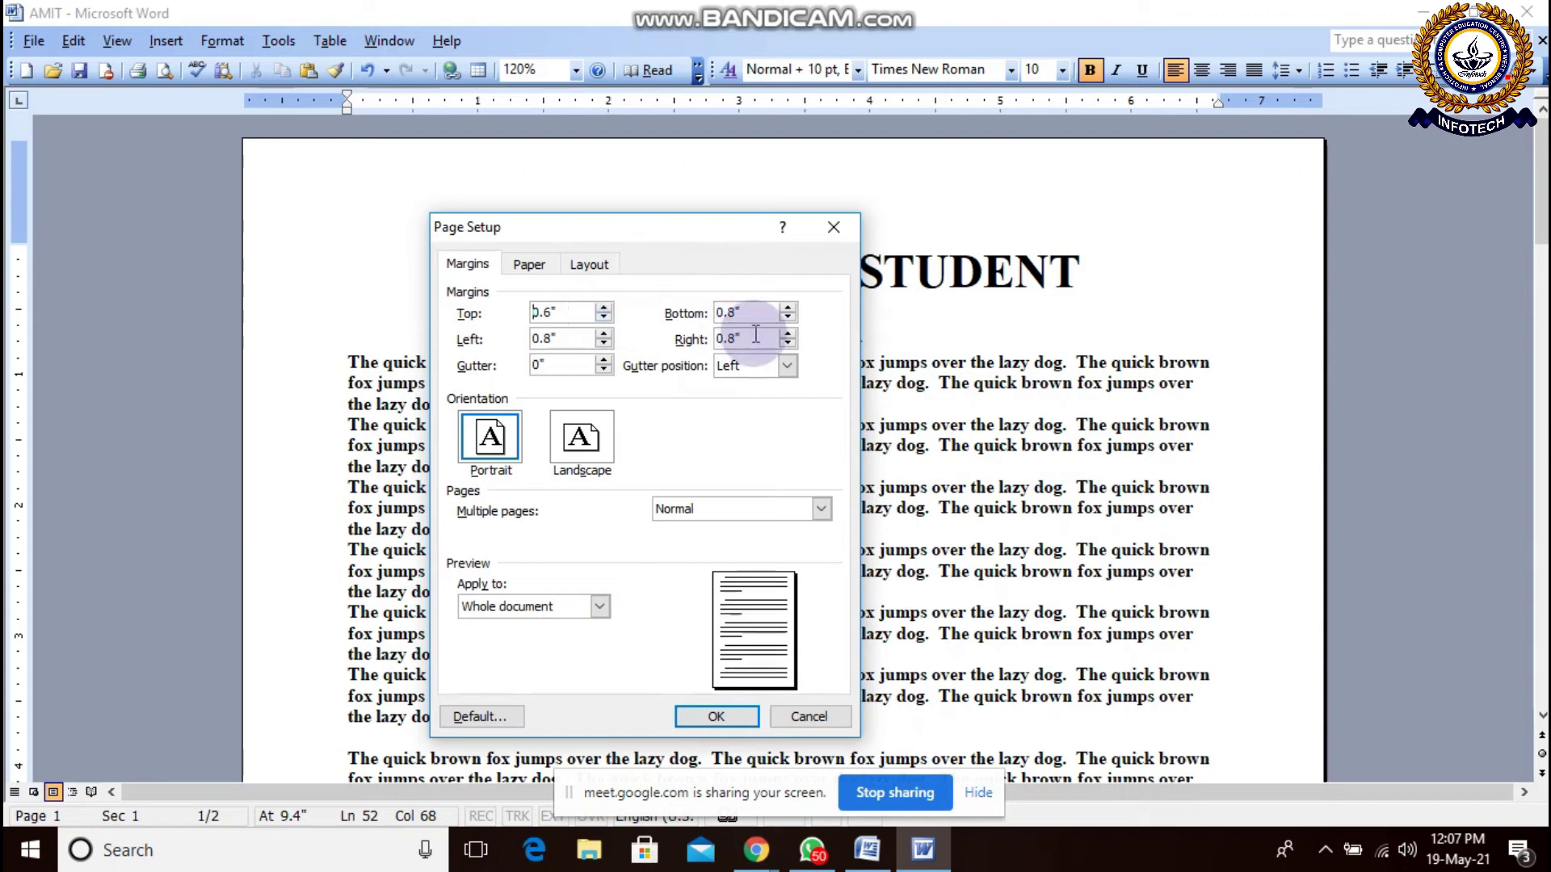
left_click(788, 318)
left_click(788, 318)
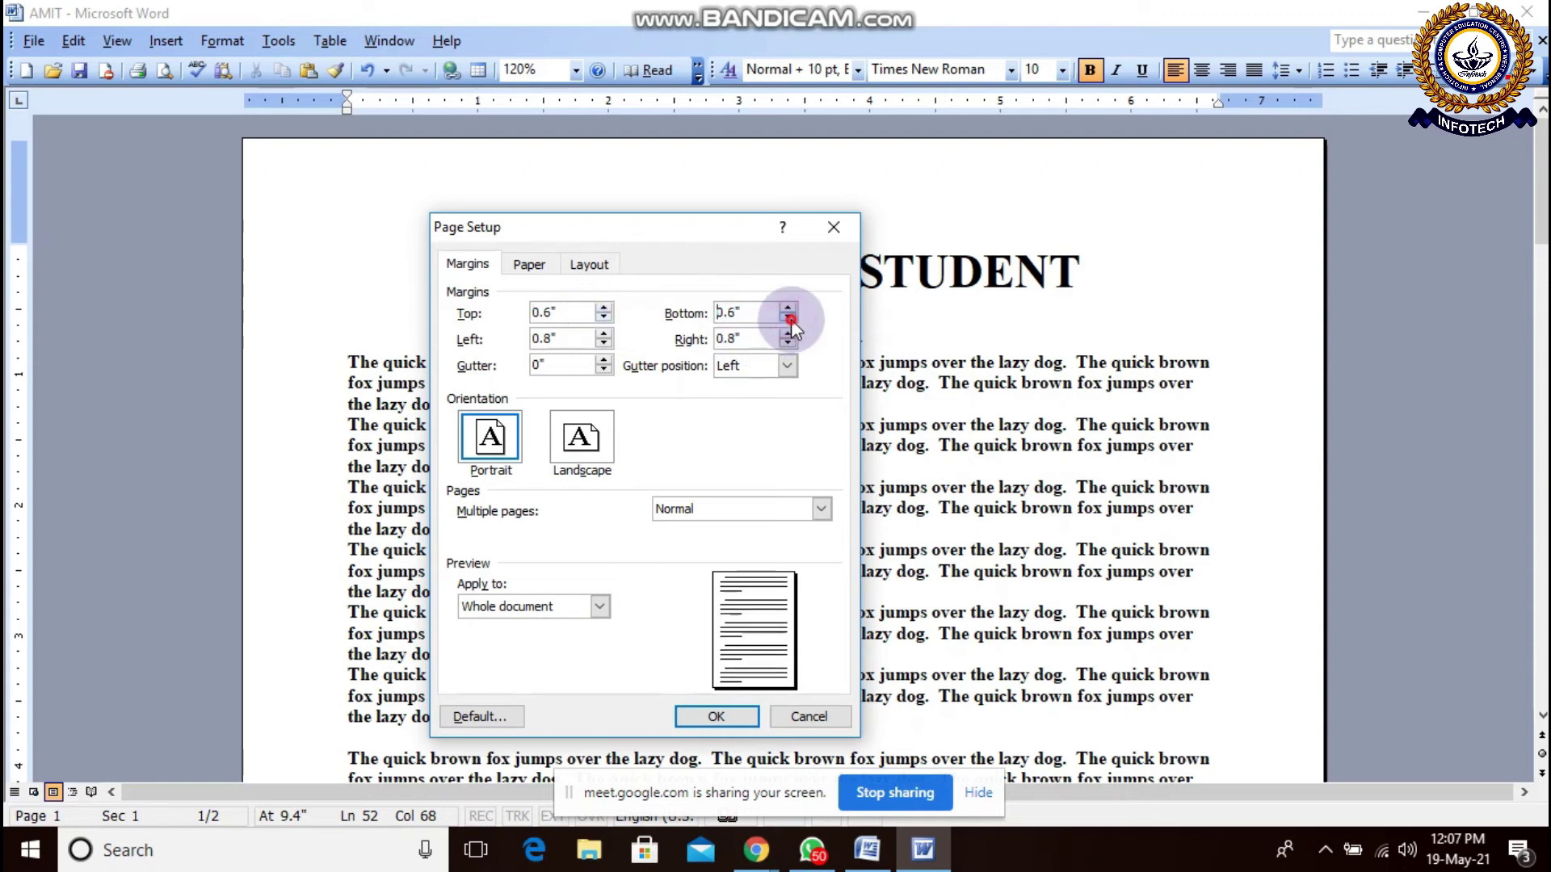
left_click(714, 717)
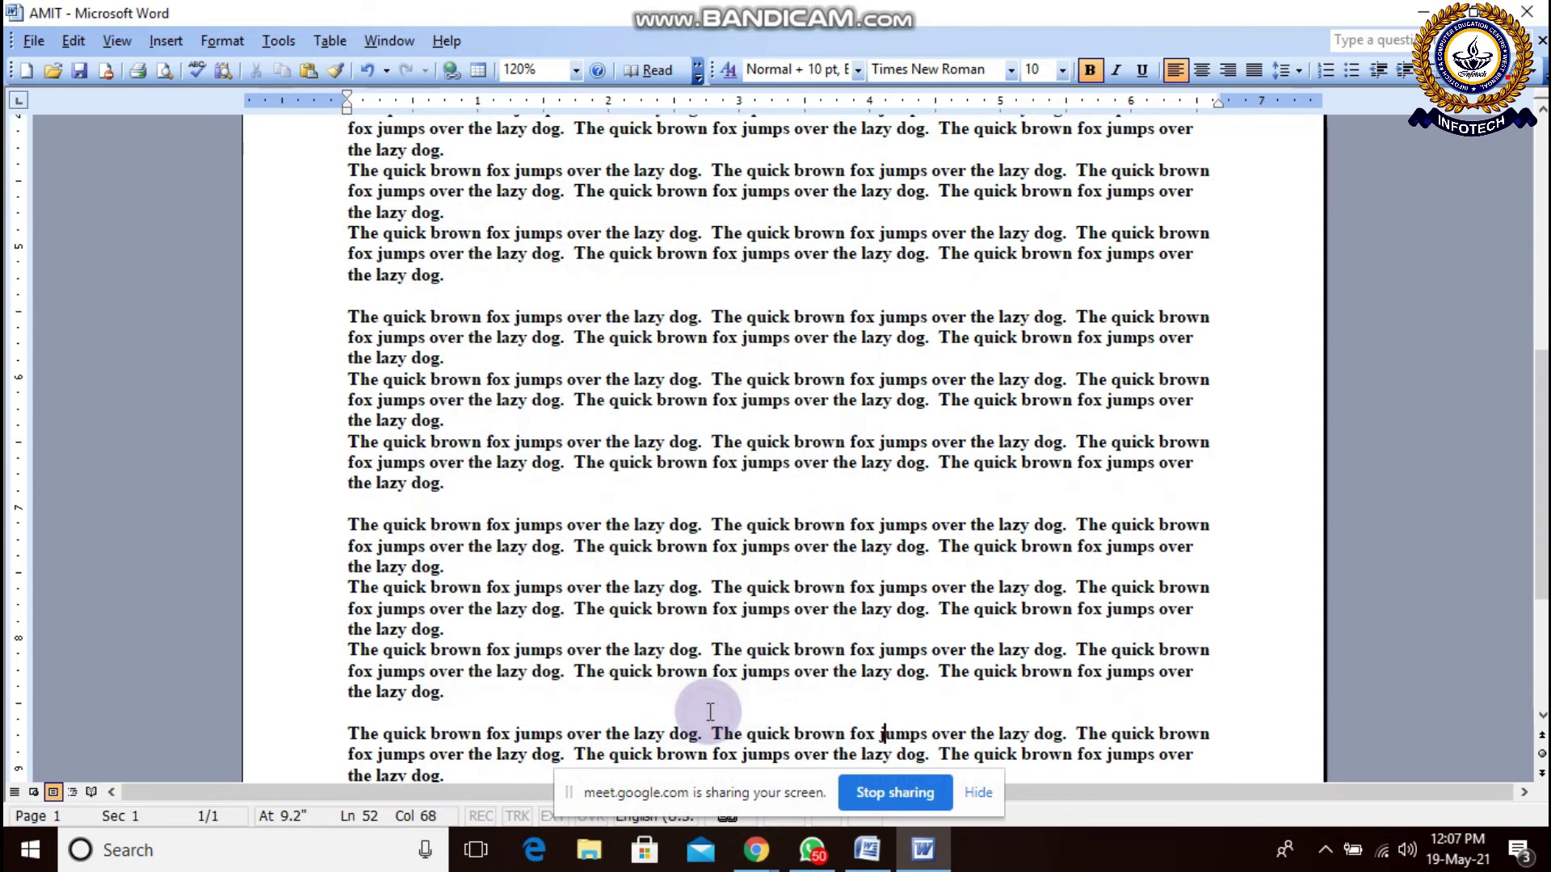
scroll(900, 595, "down", 1)
scroll(910, 587, "up", 1)
scroll(908, 588, "up", 12)
scroll(909, 588, "down", 4)
scroll(482, 454, "up", 2)
Step: Open the print preview of the document and enlarge it to 90% to examine the page layout
left_click(33, 40)
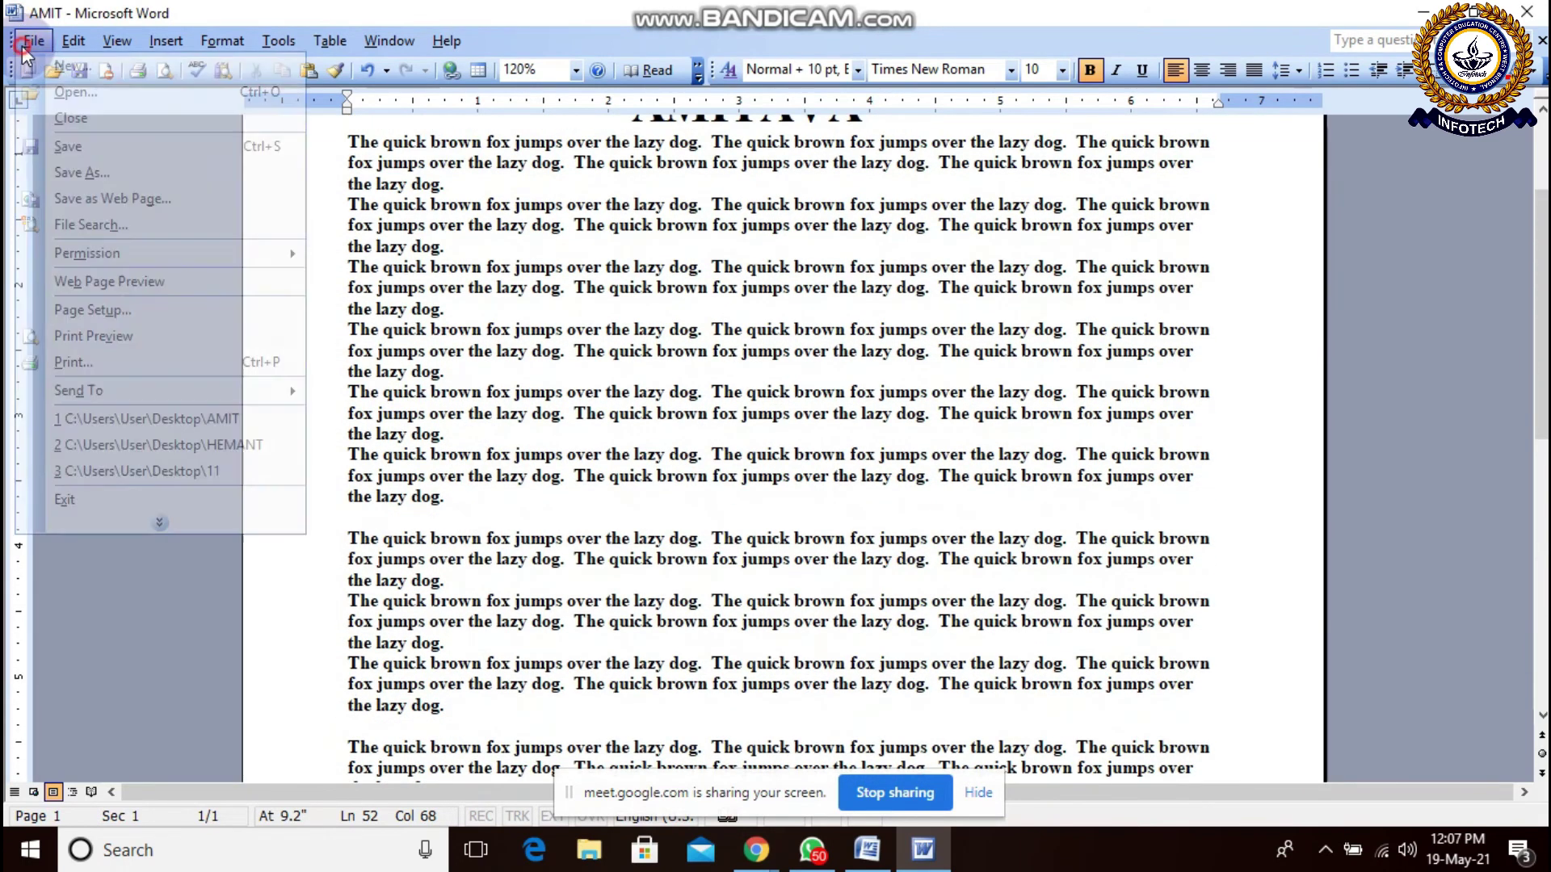
left_click(126, 336)
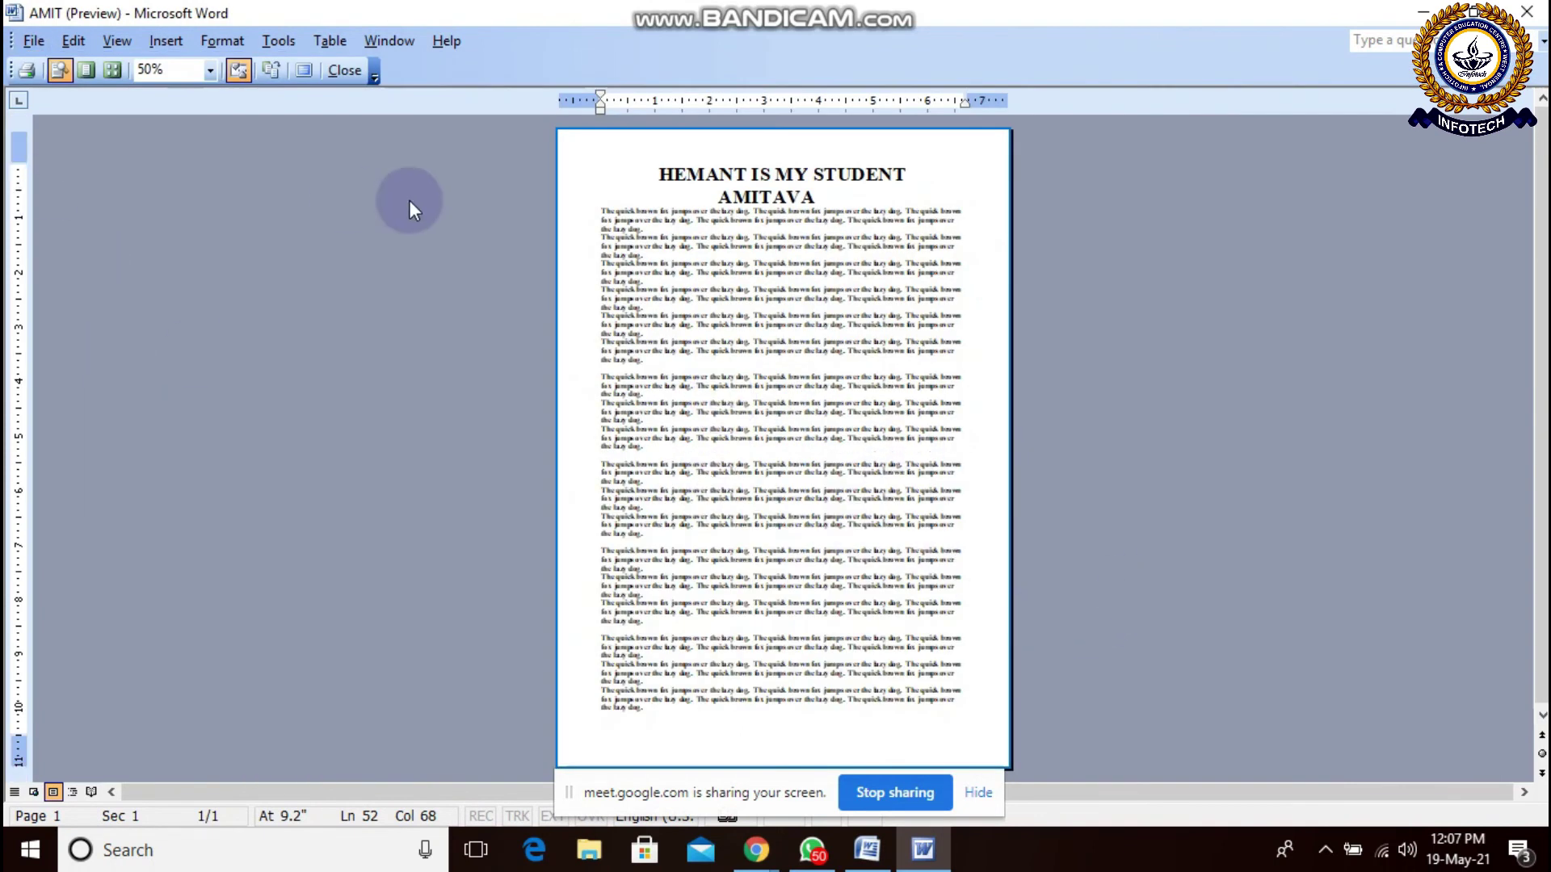
scroll(408, 201, "up", 2)
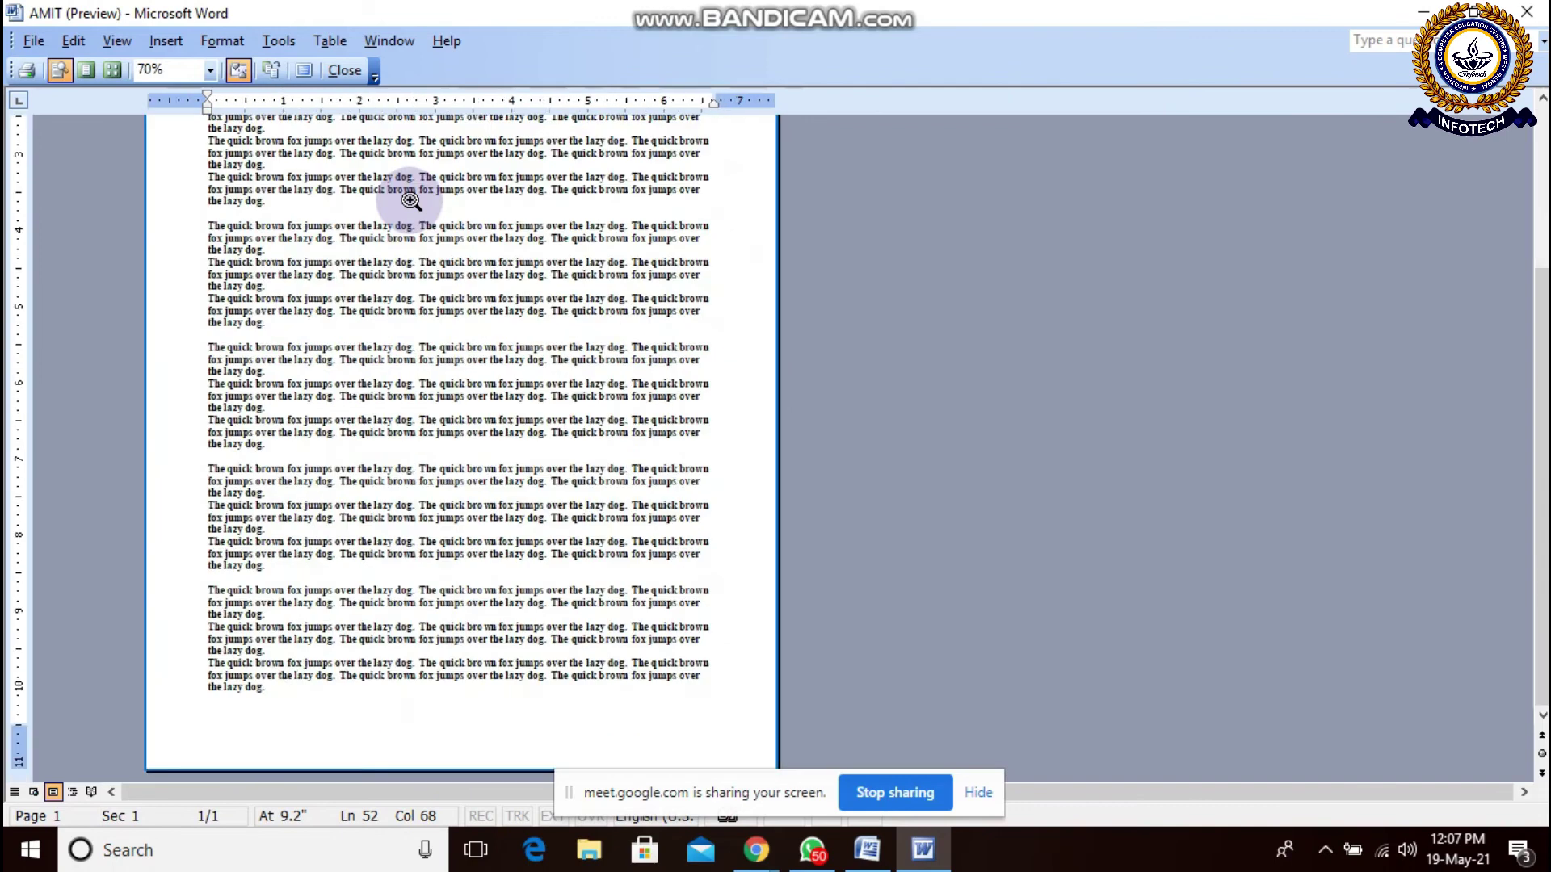
scroll(410, 202, "up", 2)
scroll(411, 201, "up", 8)
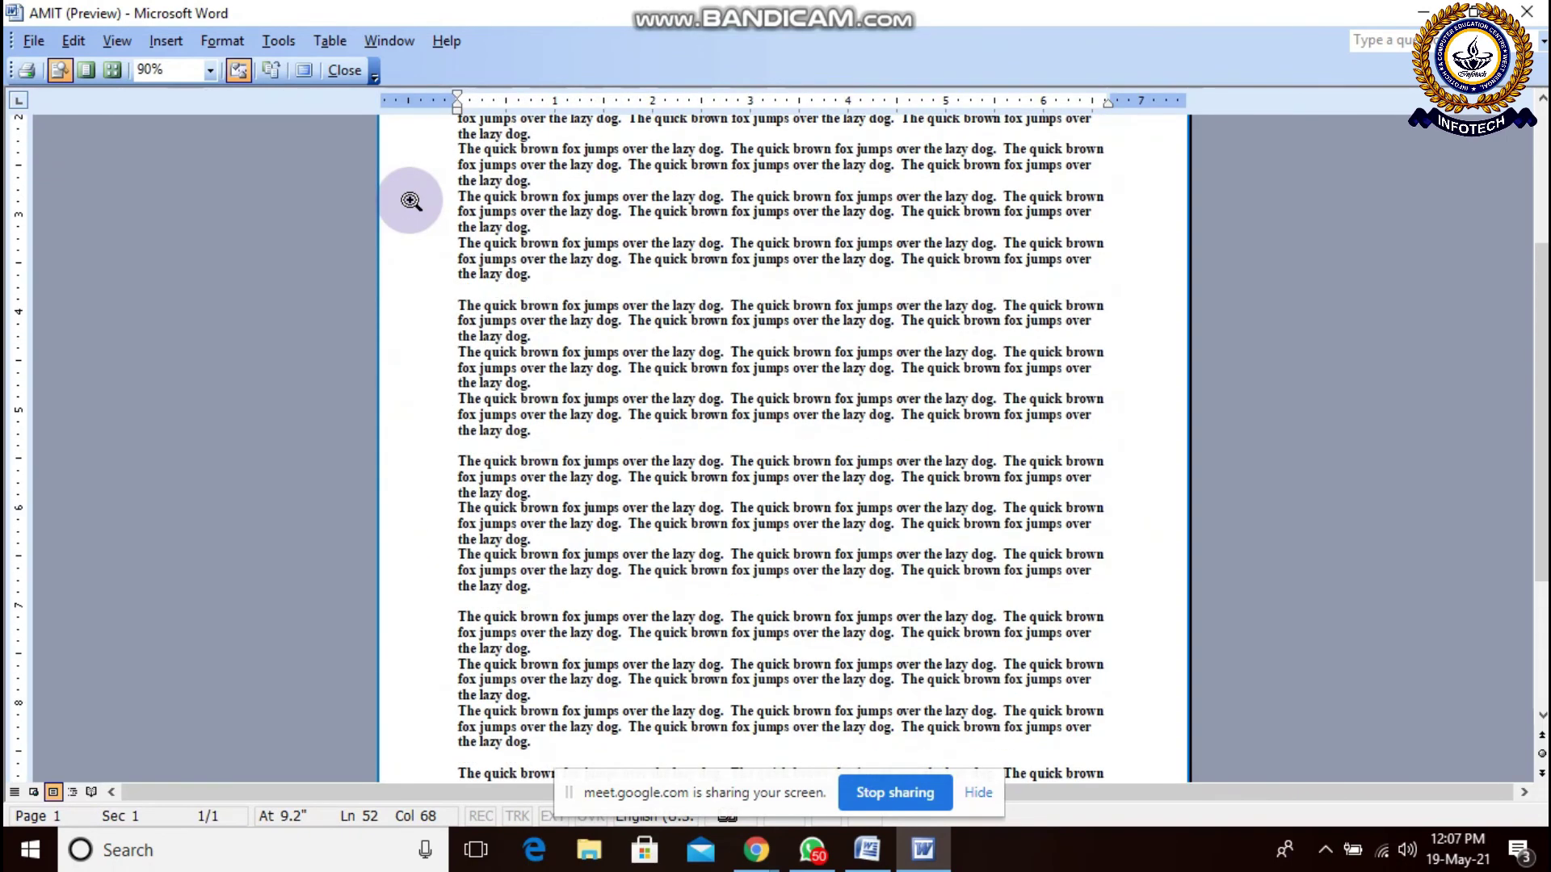
Step: Examine the previewed page down to its last lines and close the print preview of the document
scroll(411, 201, "down", 8)
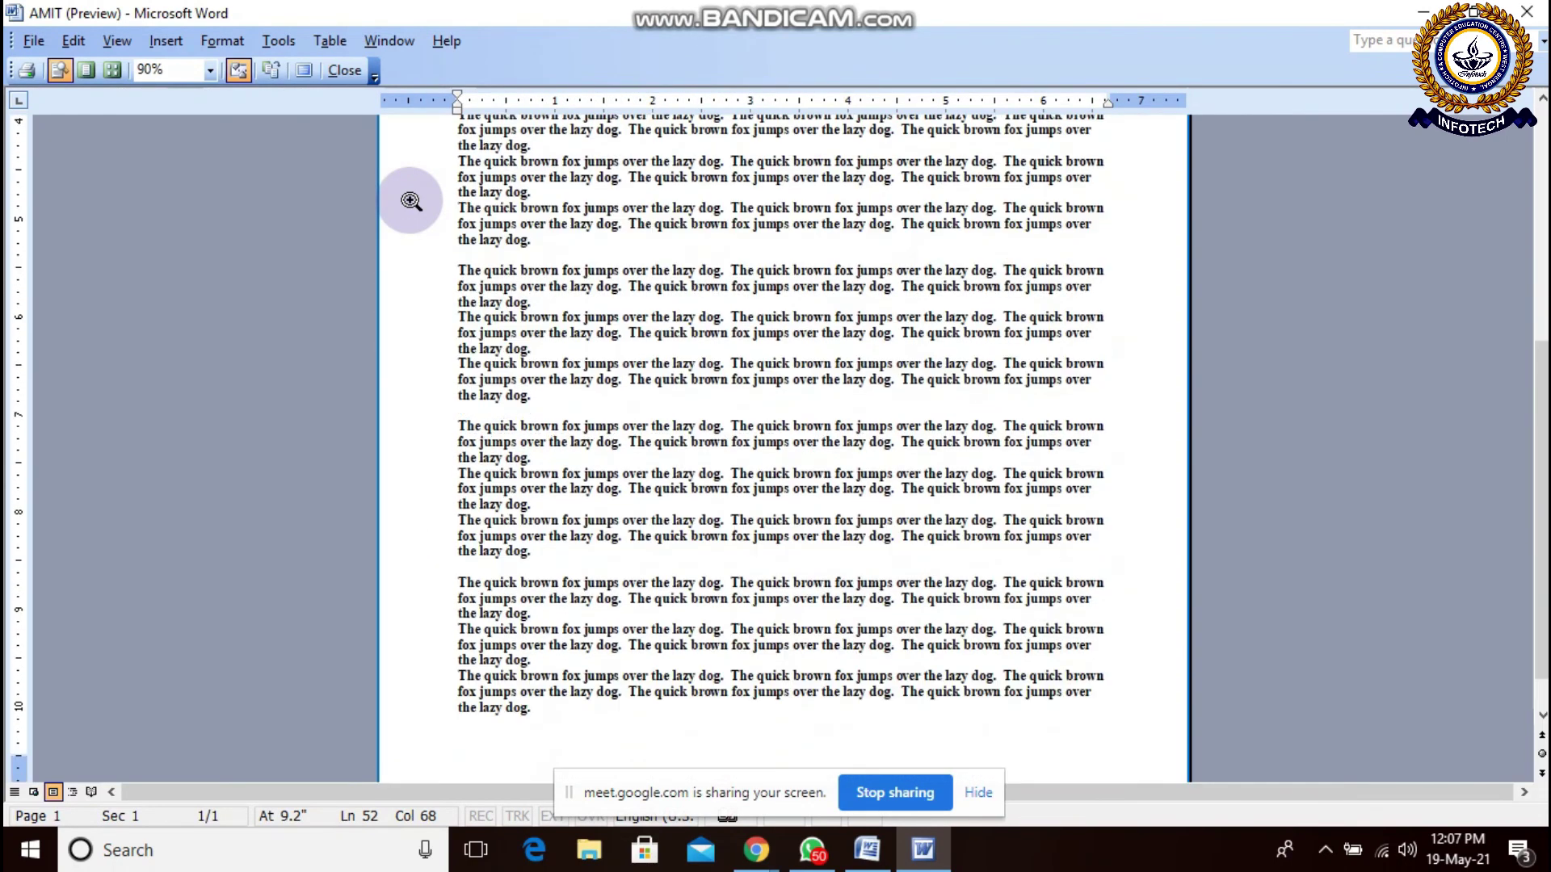
scroll(410, 201, "up", 8)
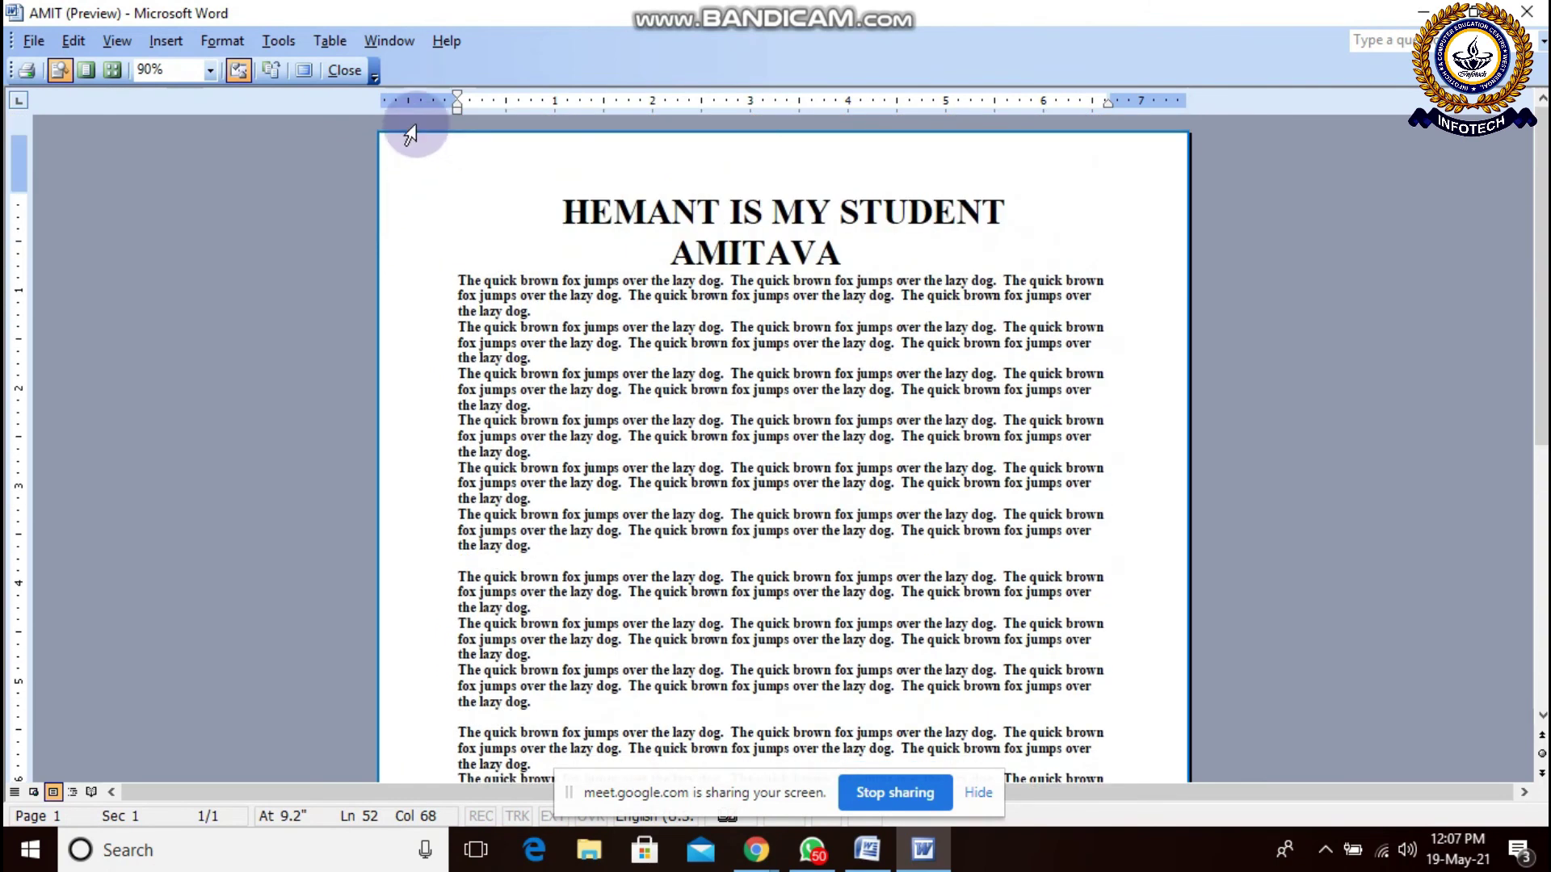
left_click(346, 71)
scroll(798, 409, "up", 4)
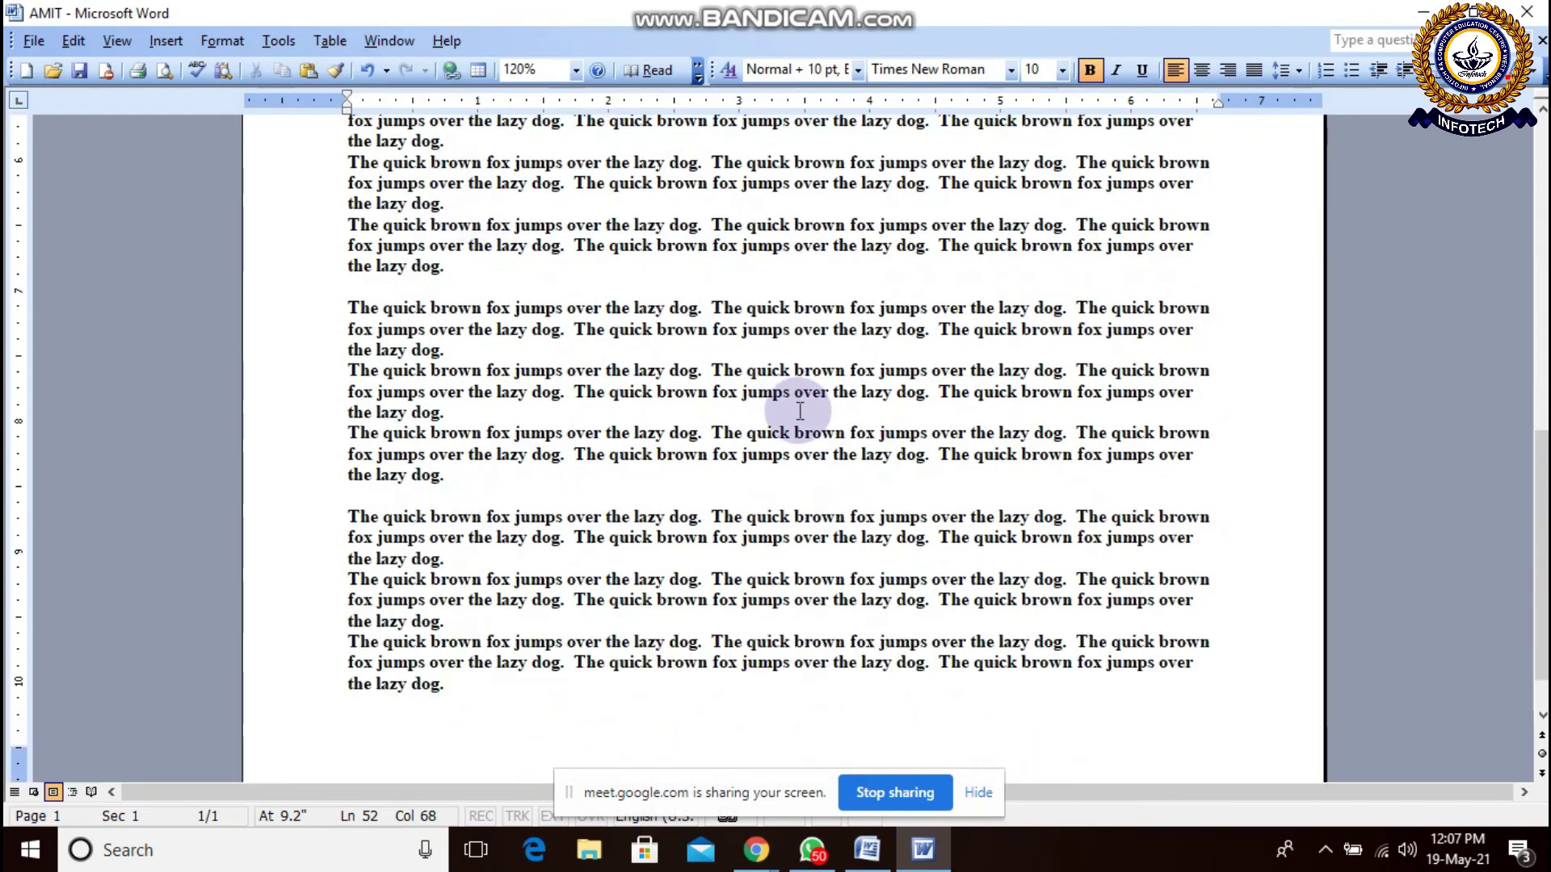
scroll(798, 410, "up", 4)
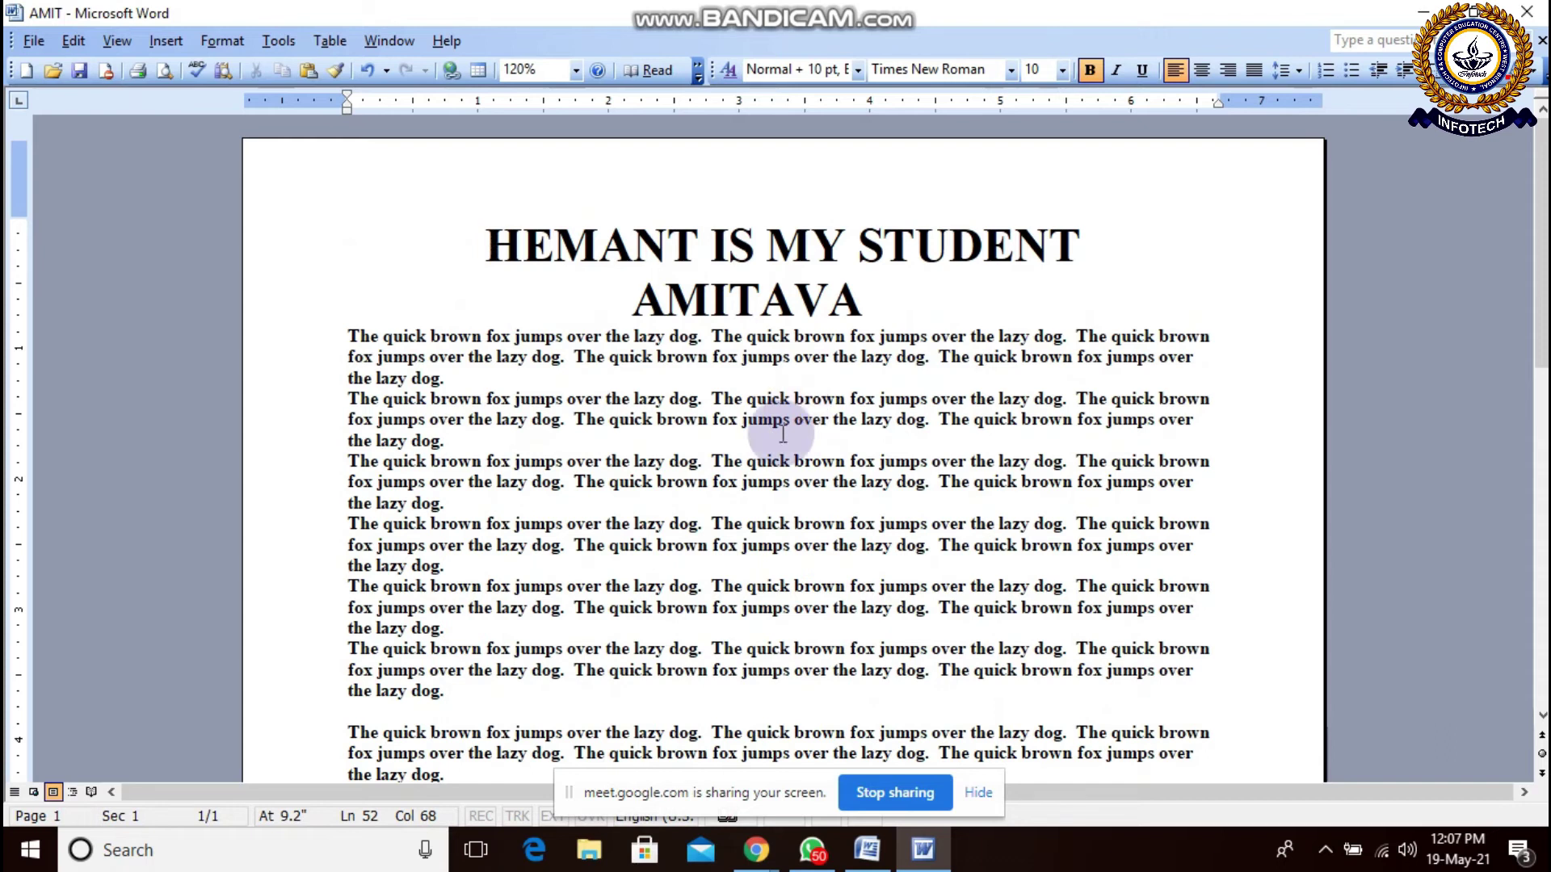
Step: Switch to the Google Meet call in Chrome and check the meeting's participants
left_click(756, 850)
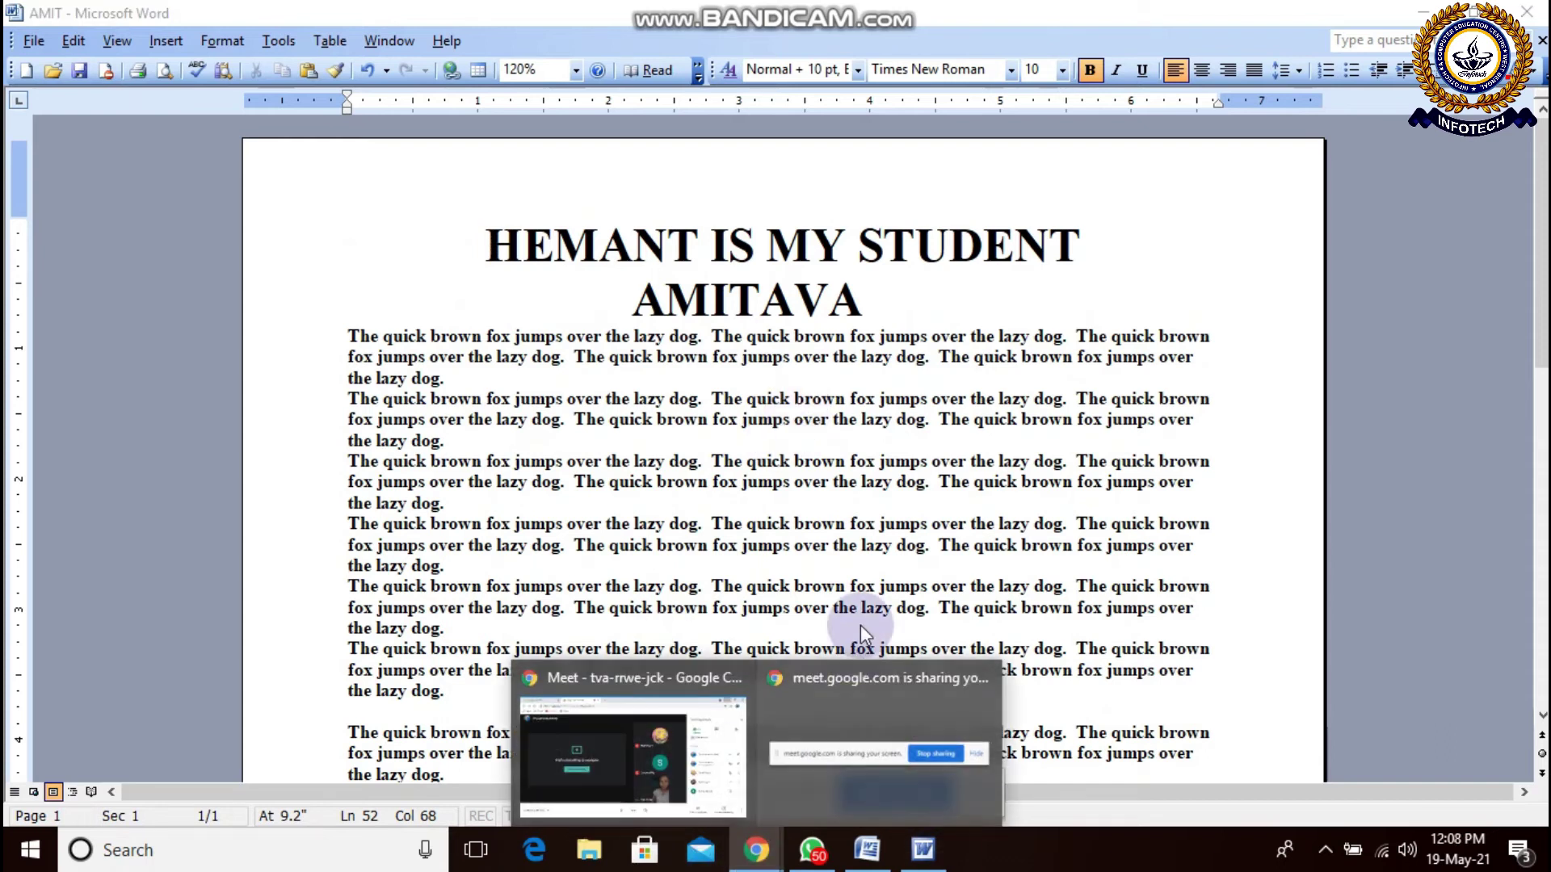
left_click(659, 683)
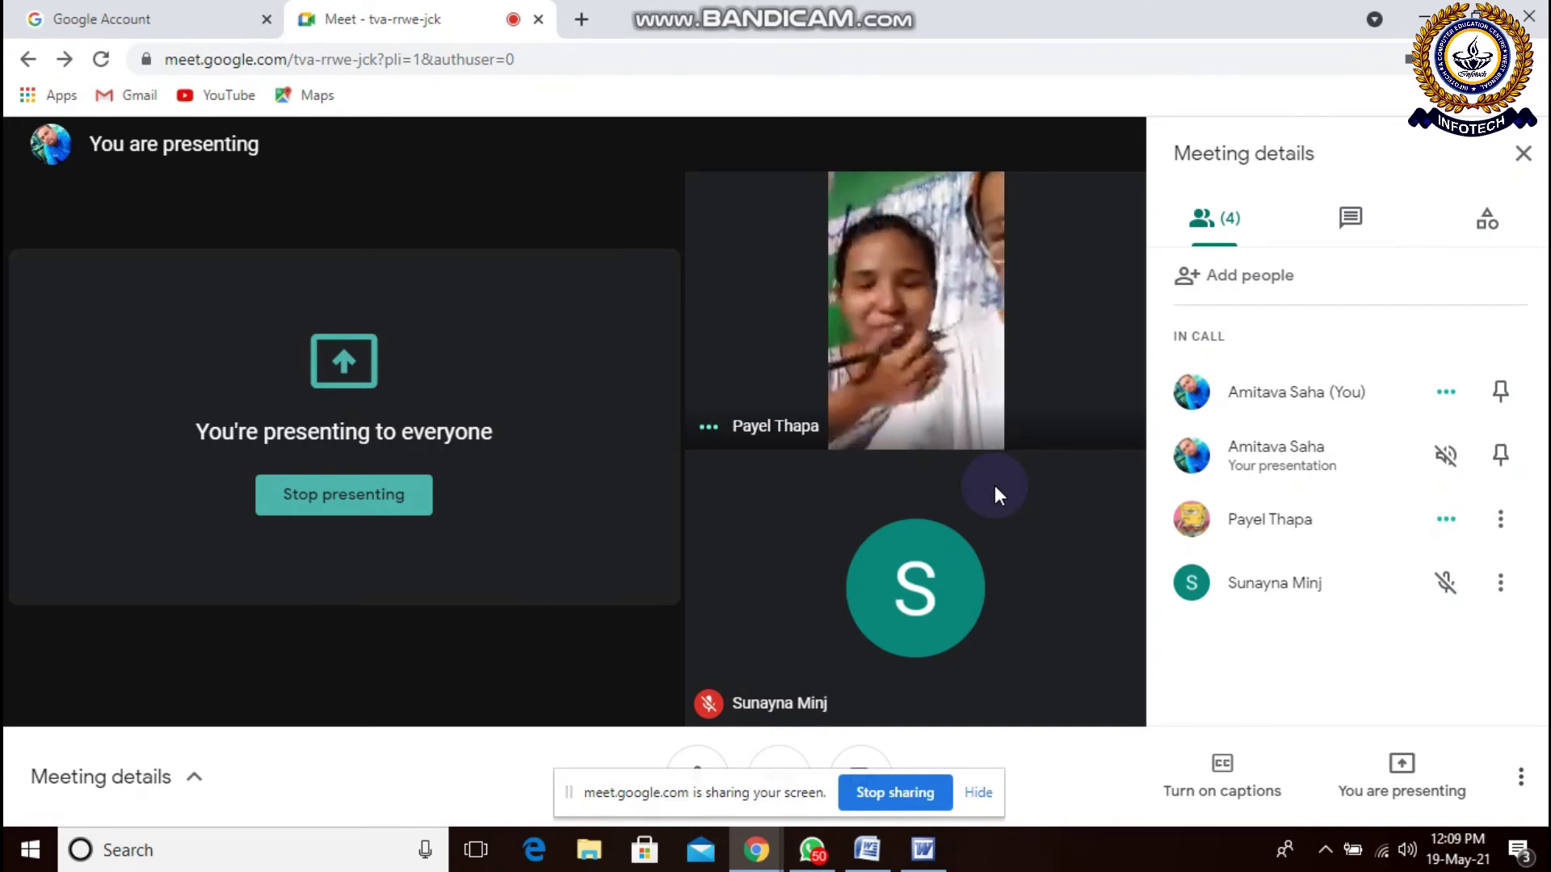
mouse_move(879, 418)
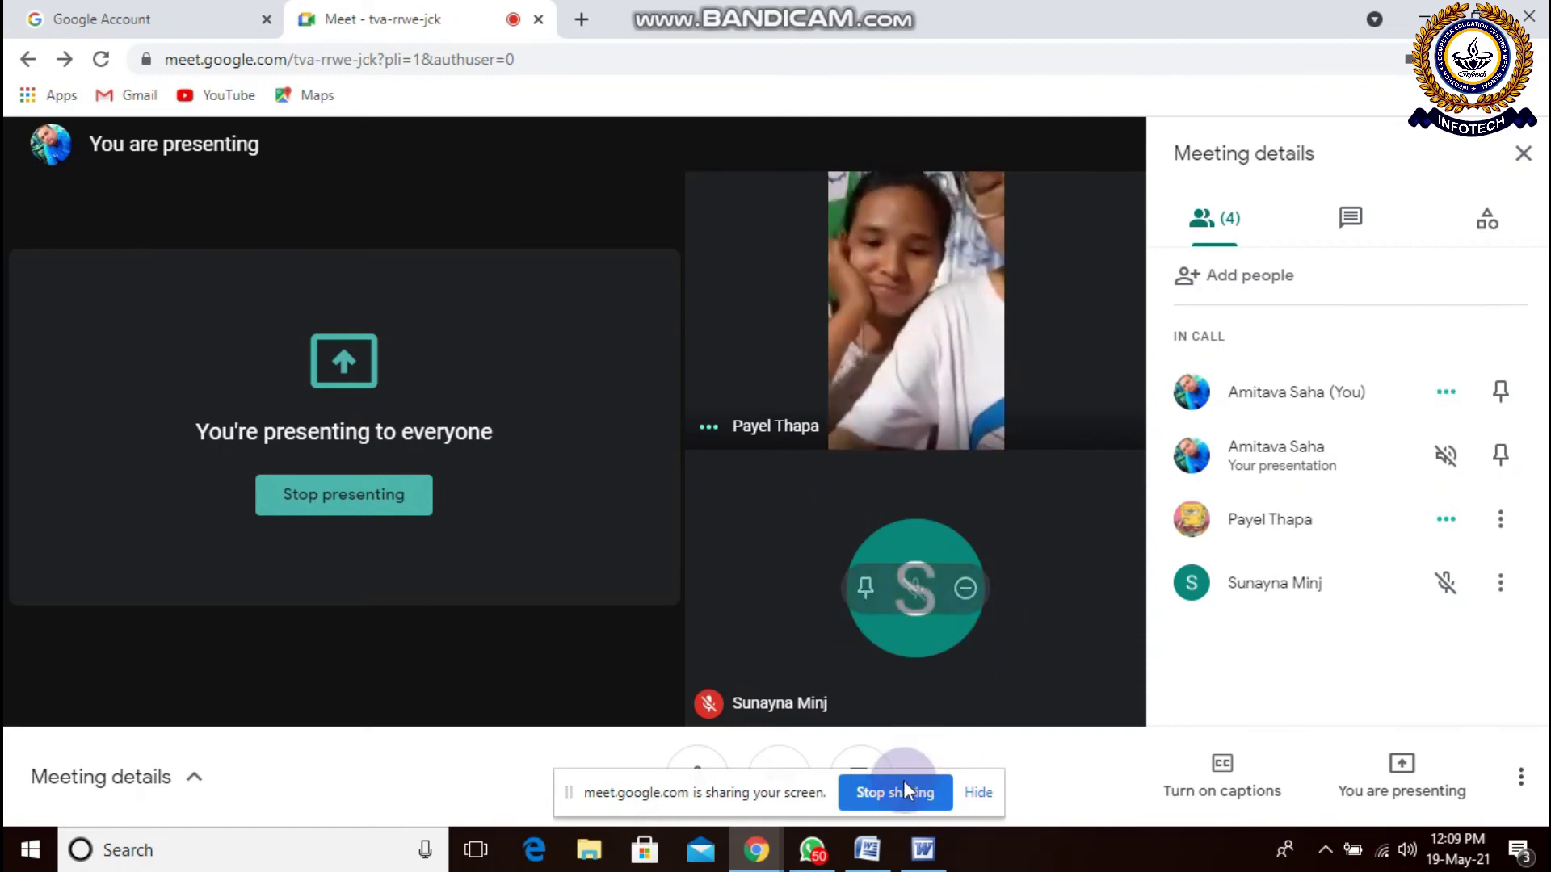
Step: Switch to the course notes in Word and read the Page Set Up Option section, including the print preview description
left_click(871, 854)
left_click(718, 456)
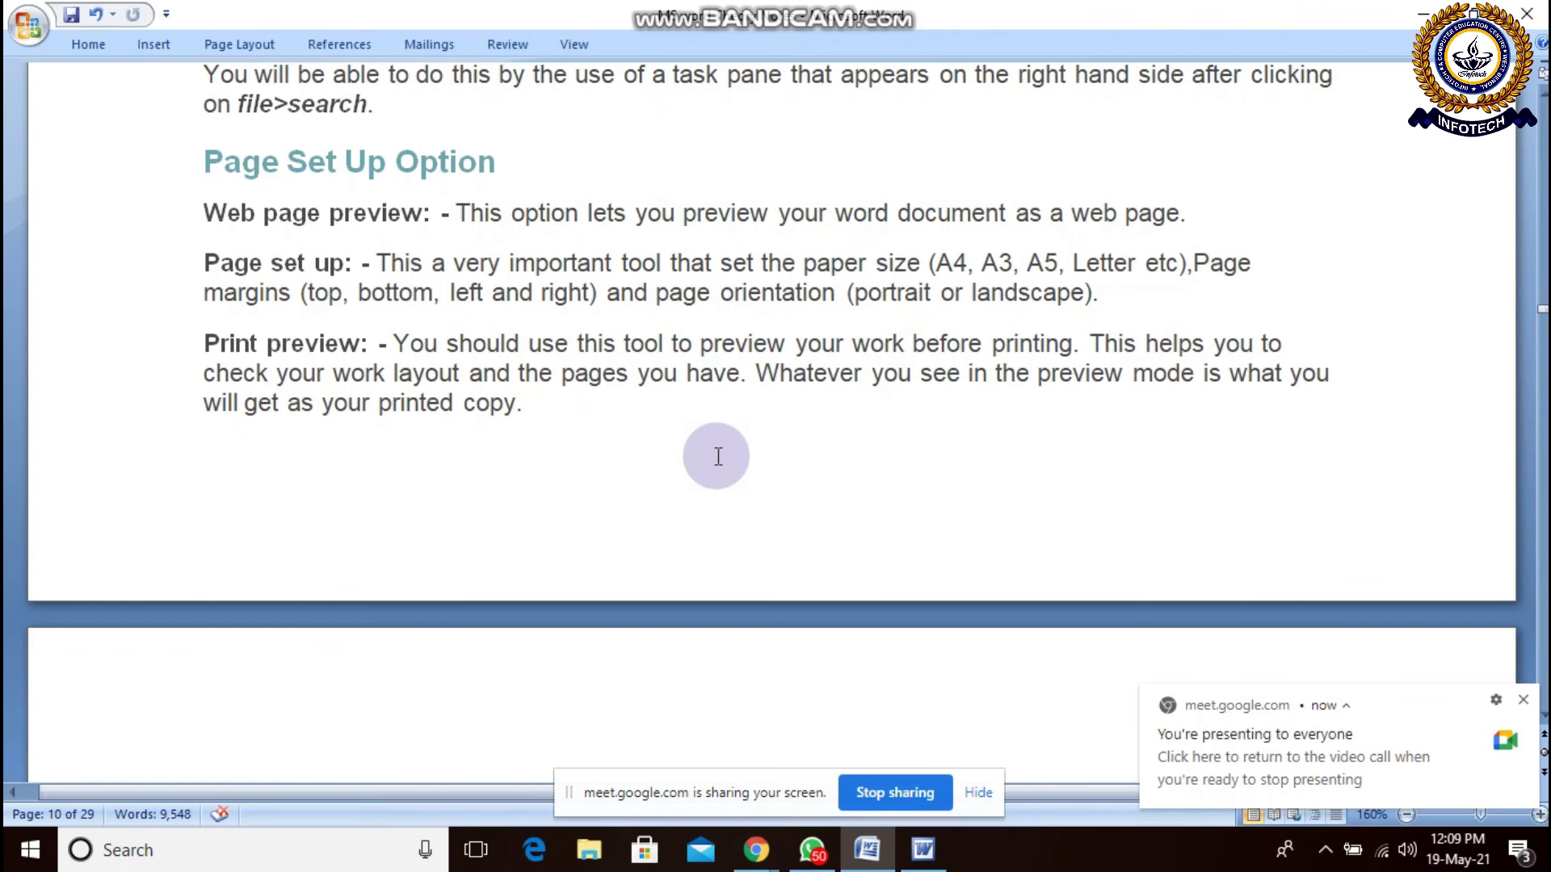
scroll(718, 456, "down", 1)
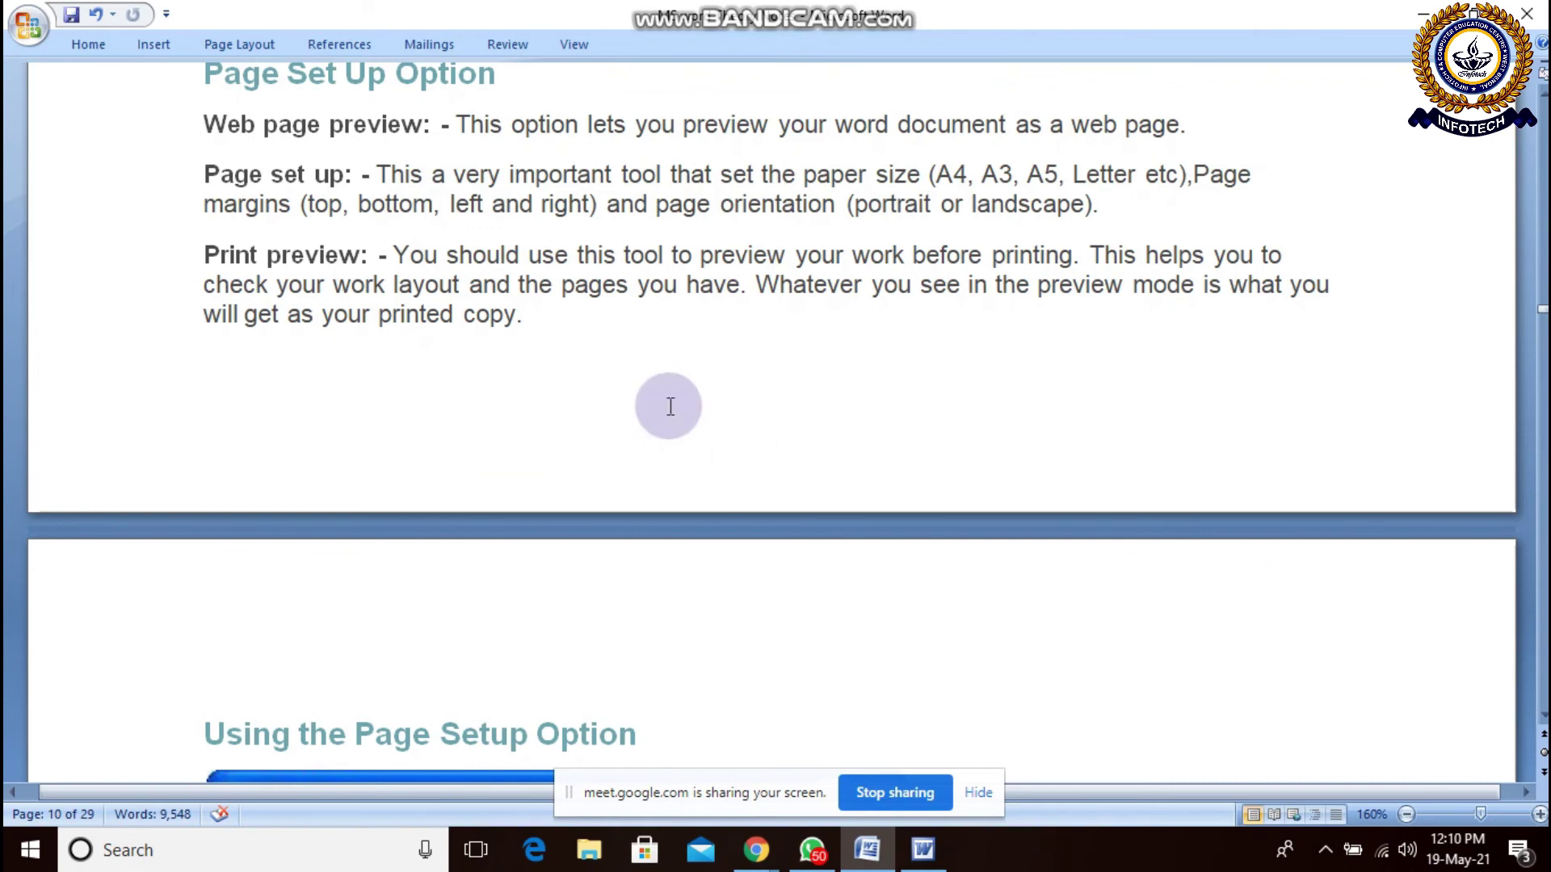
scroll(670, 406, "up", 3)
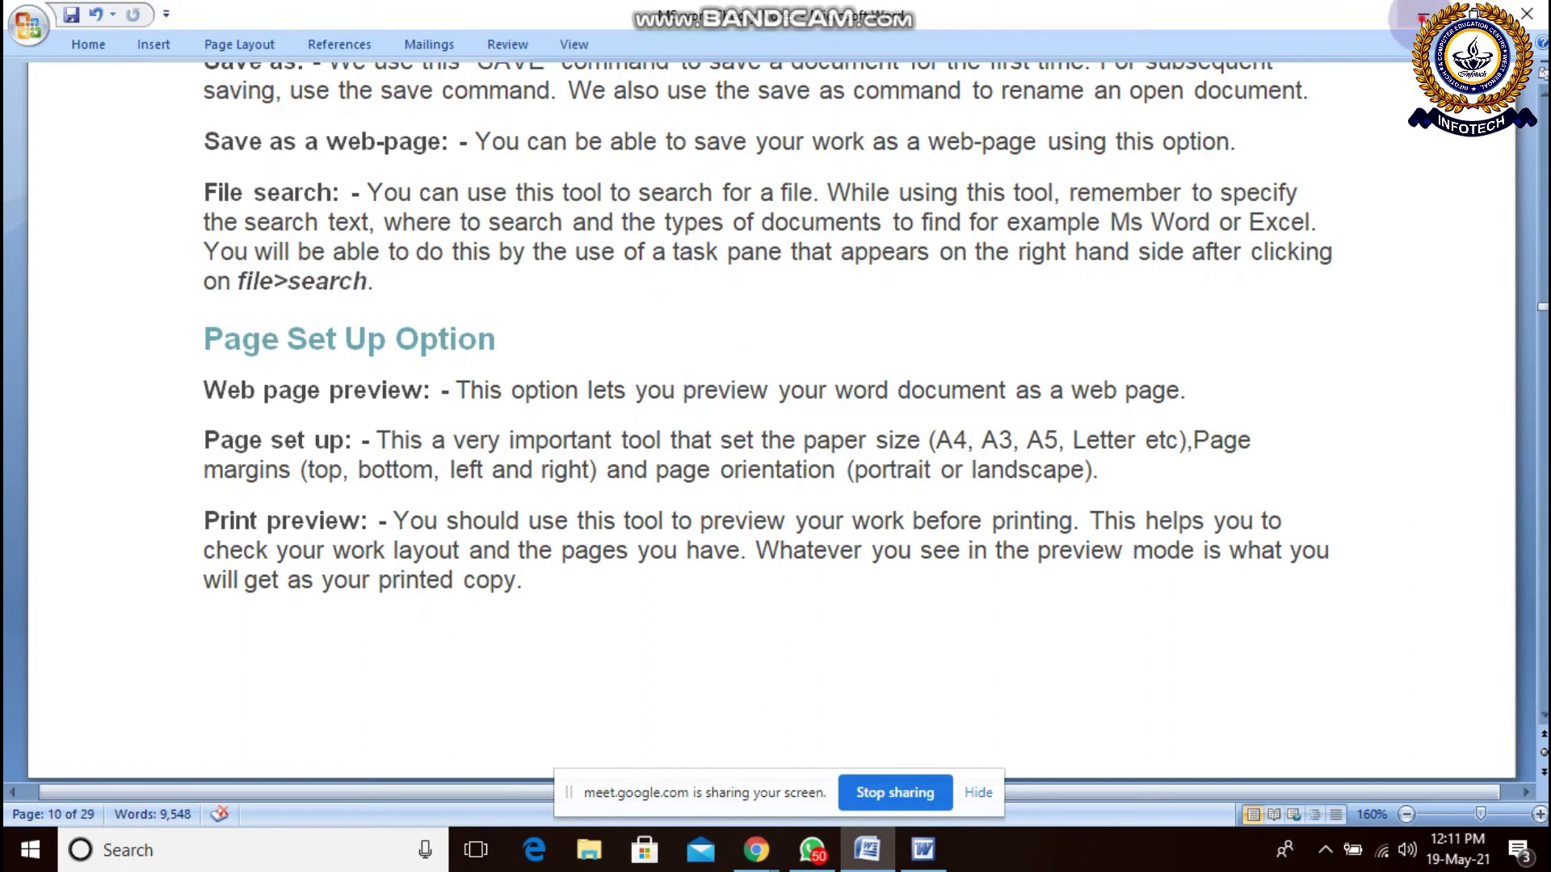
Step: Minimize the notes and the meeting window, and look over the whole AMIT document, enlarging its view to 140%
left_click(1424, 15)
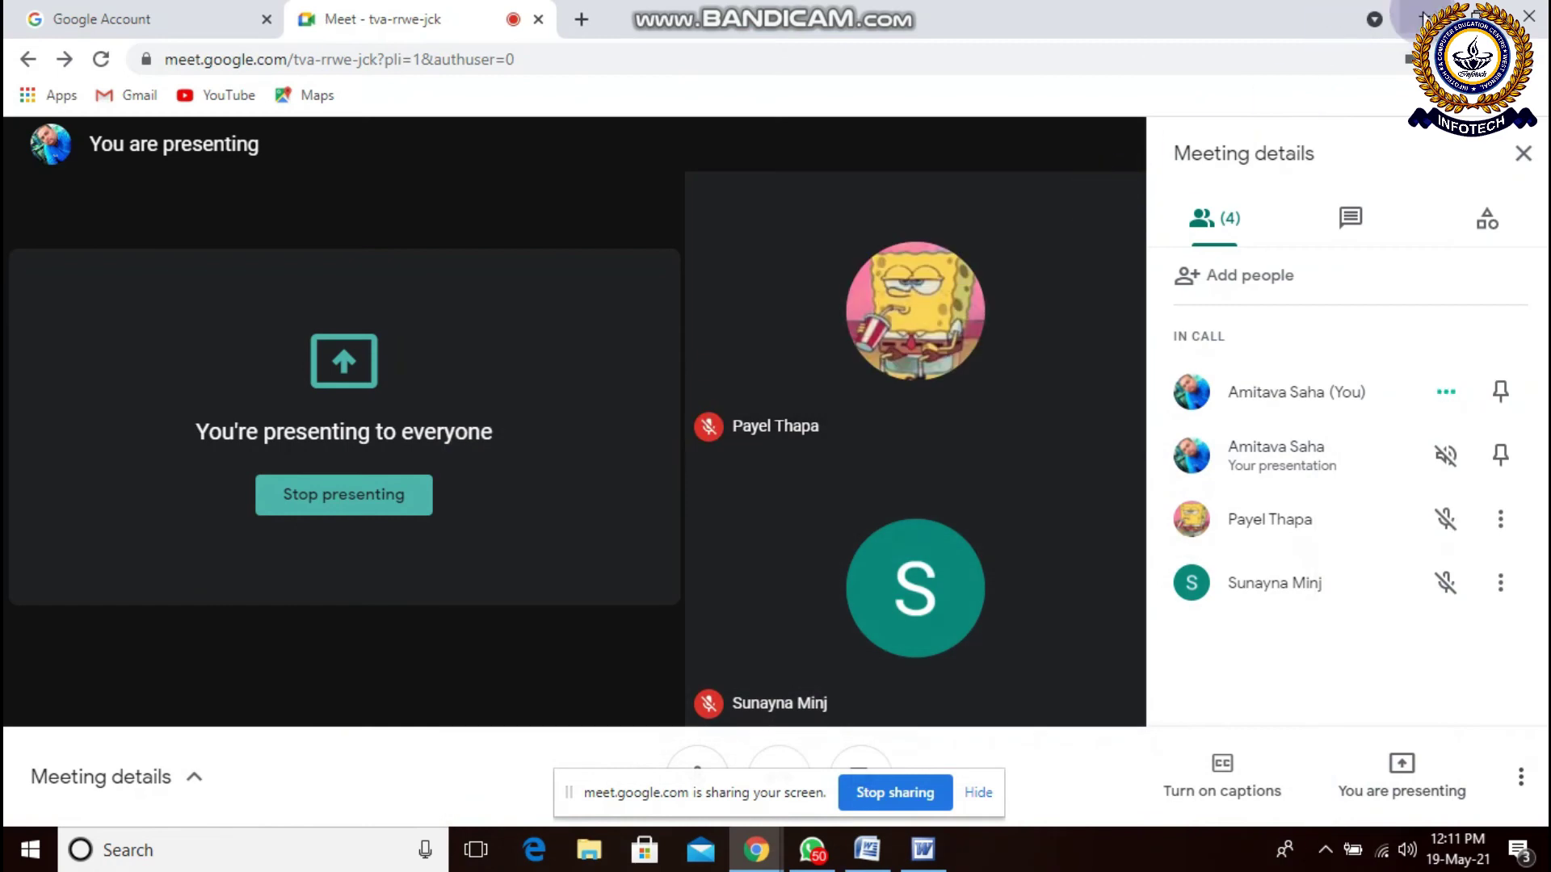
left_click(1424, 16)
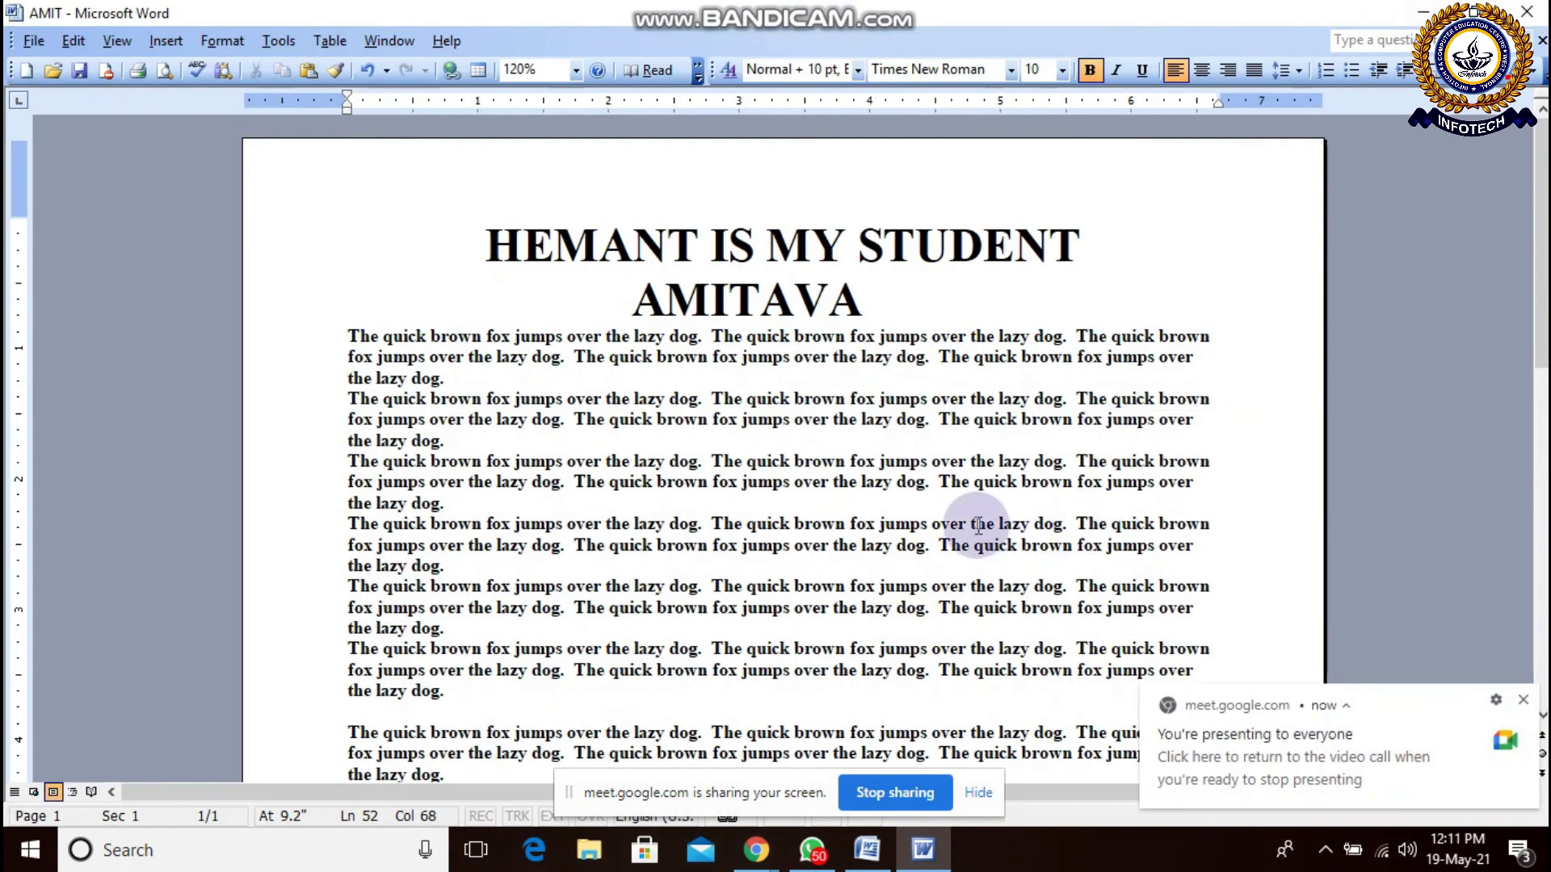
scroll(936, 405, "down", 4)
scroll(936, 404, "down", 3)
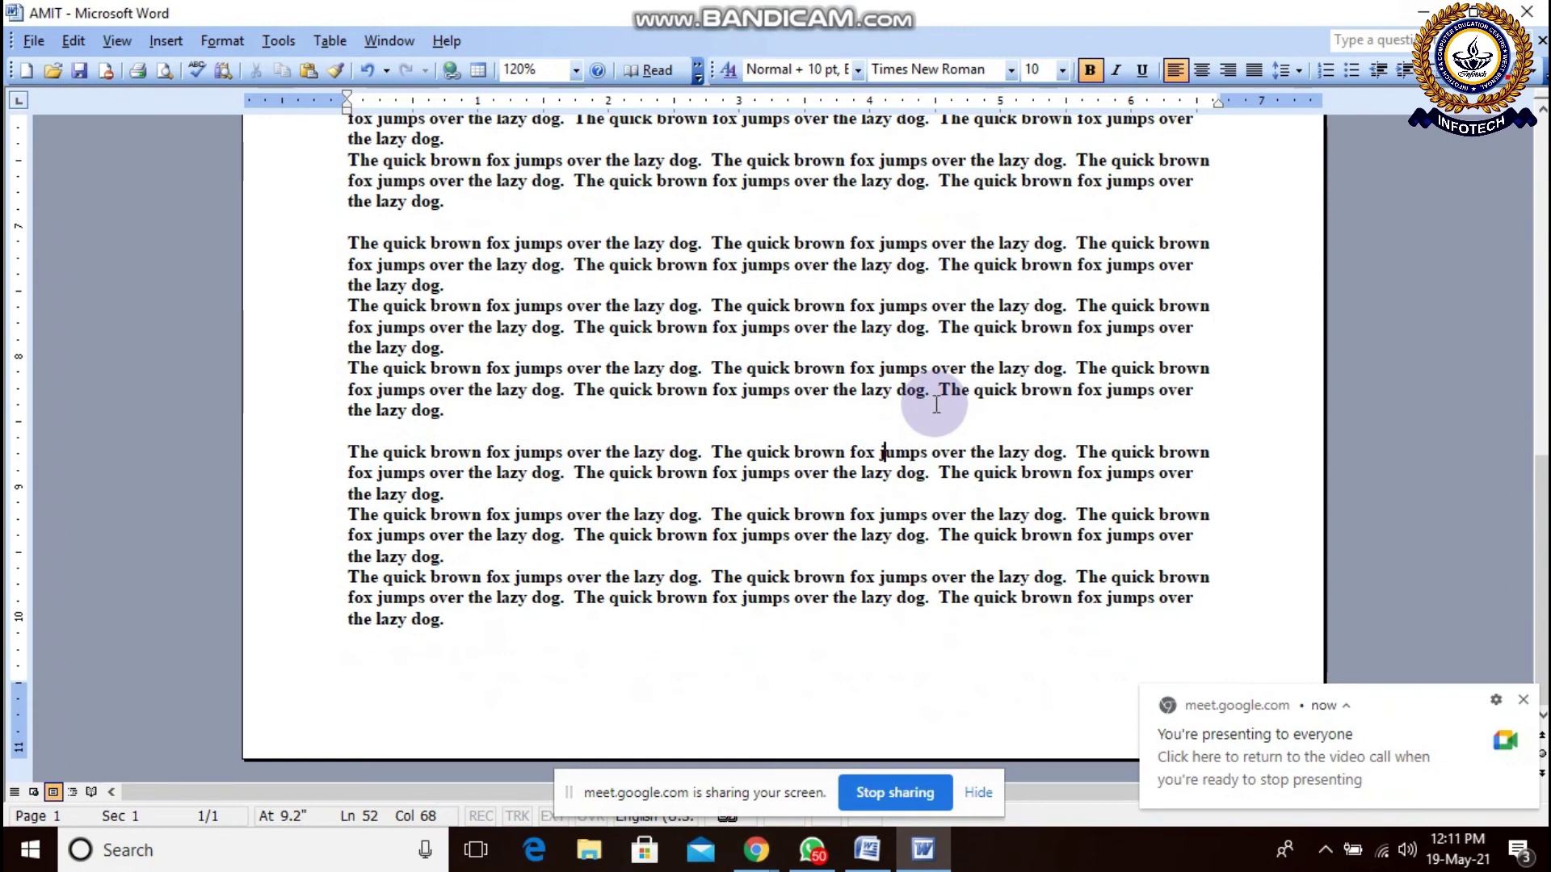
scroll(935, 404, "down", 1)
scroll(936, 404, "up", 8)
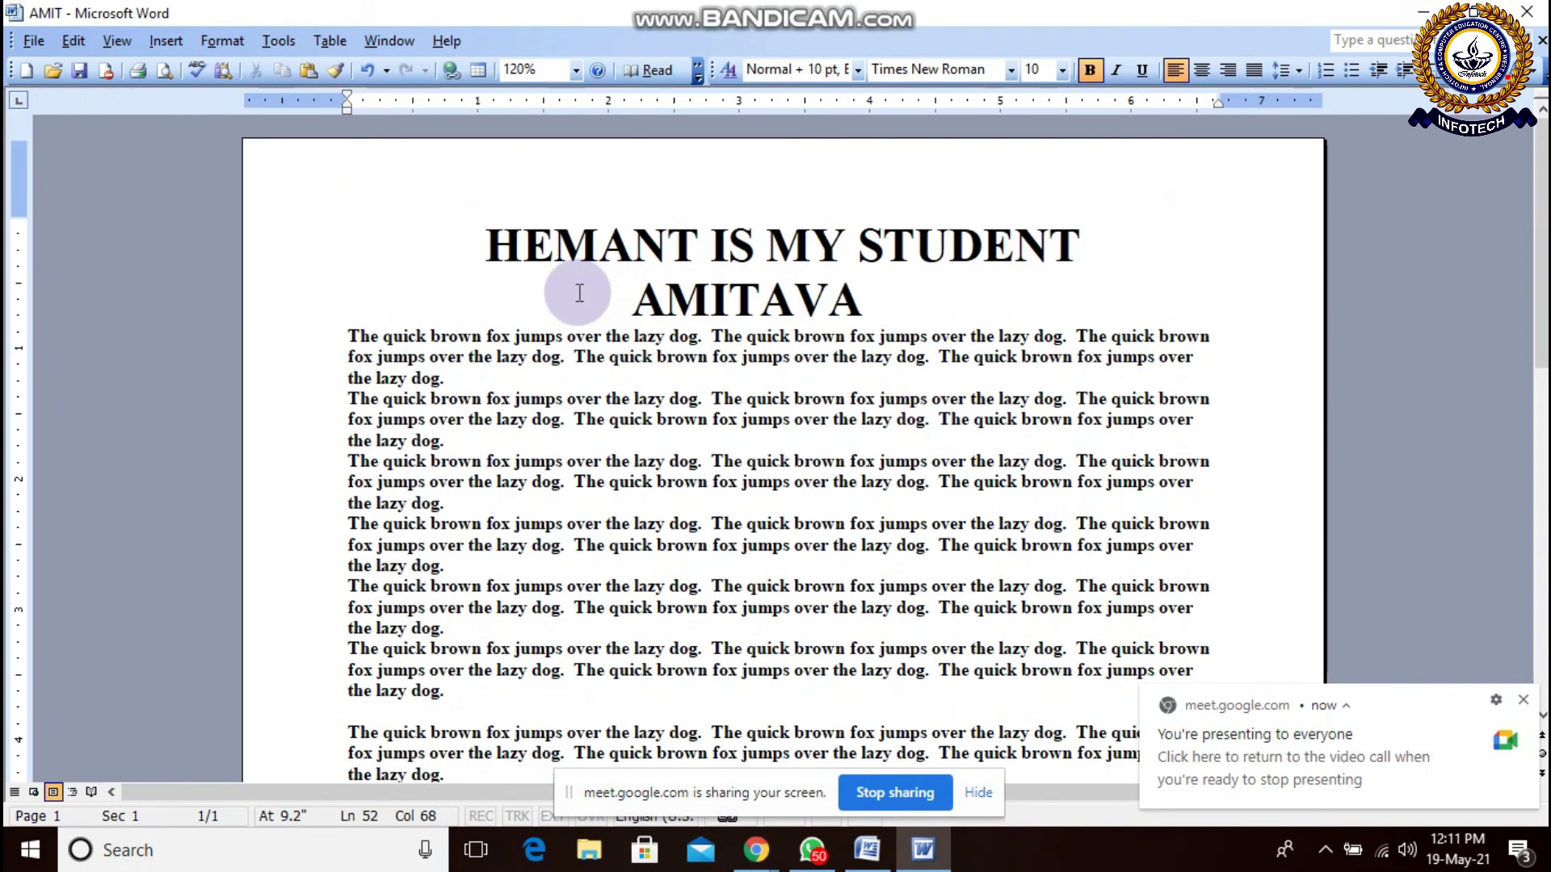
scroll(570, 292, "down", 3)
scroll(579, 293, "up", 2)
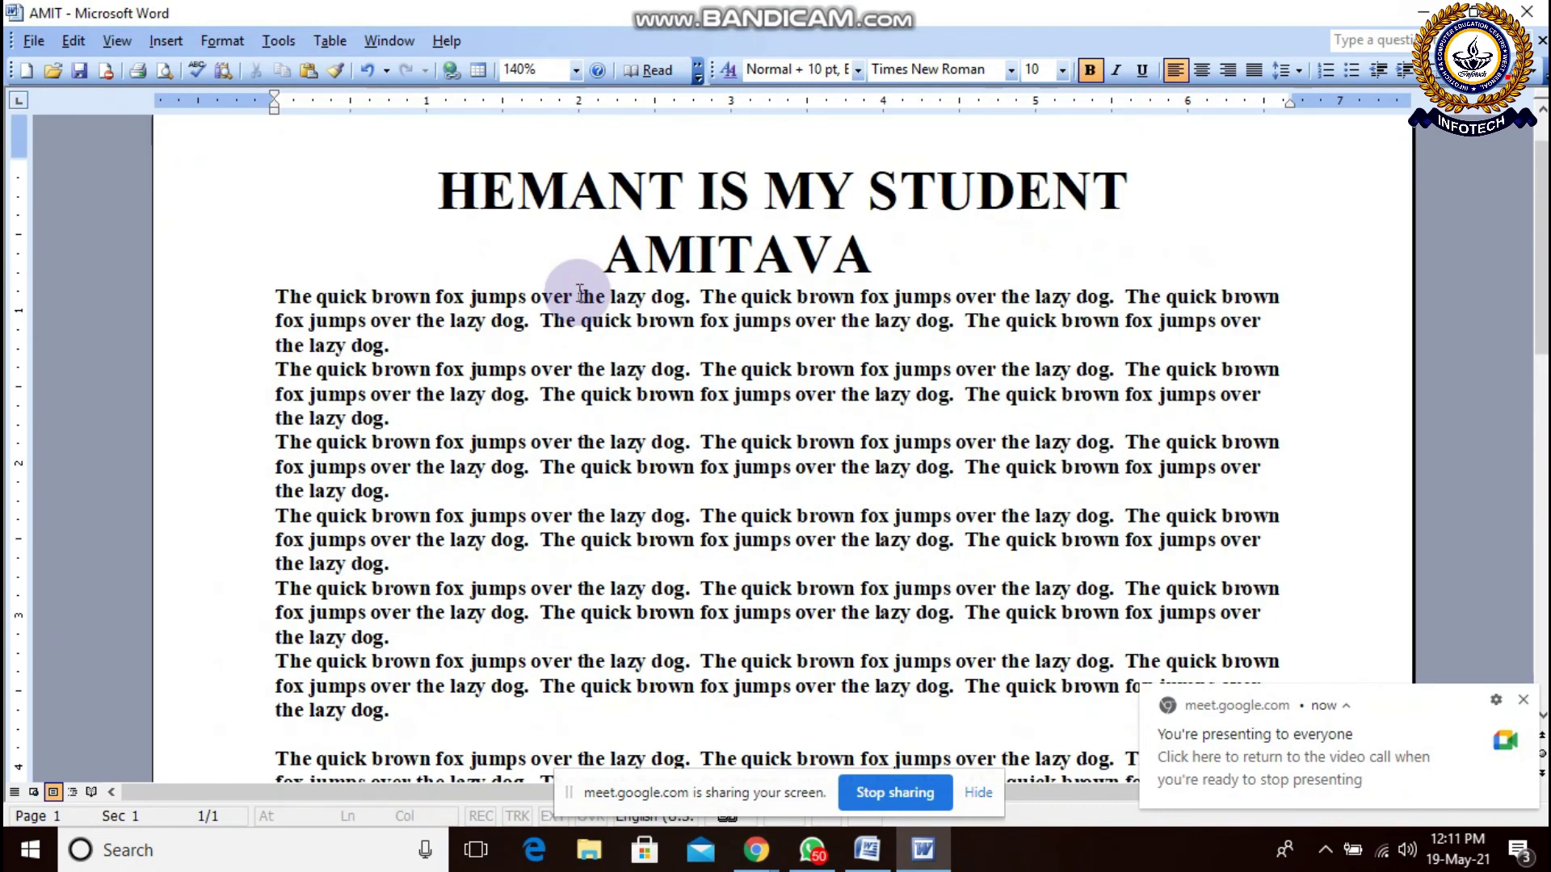
scroll(579, 292, "up", 1)
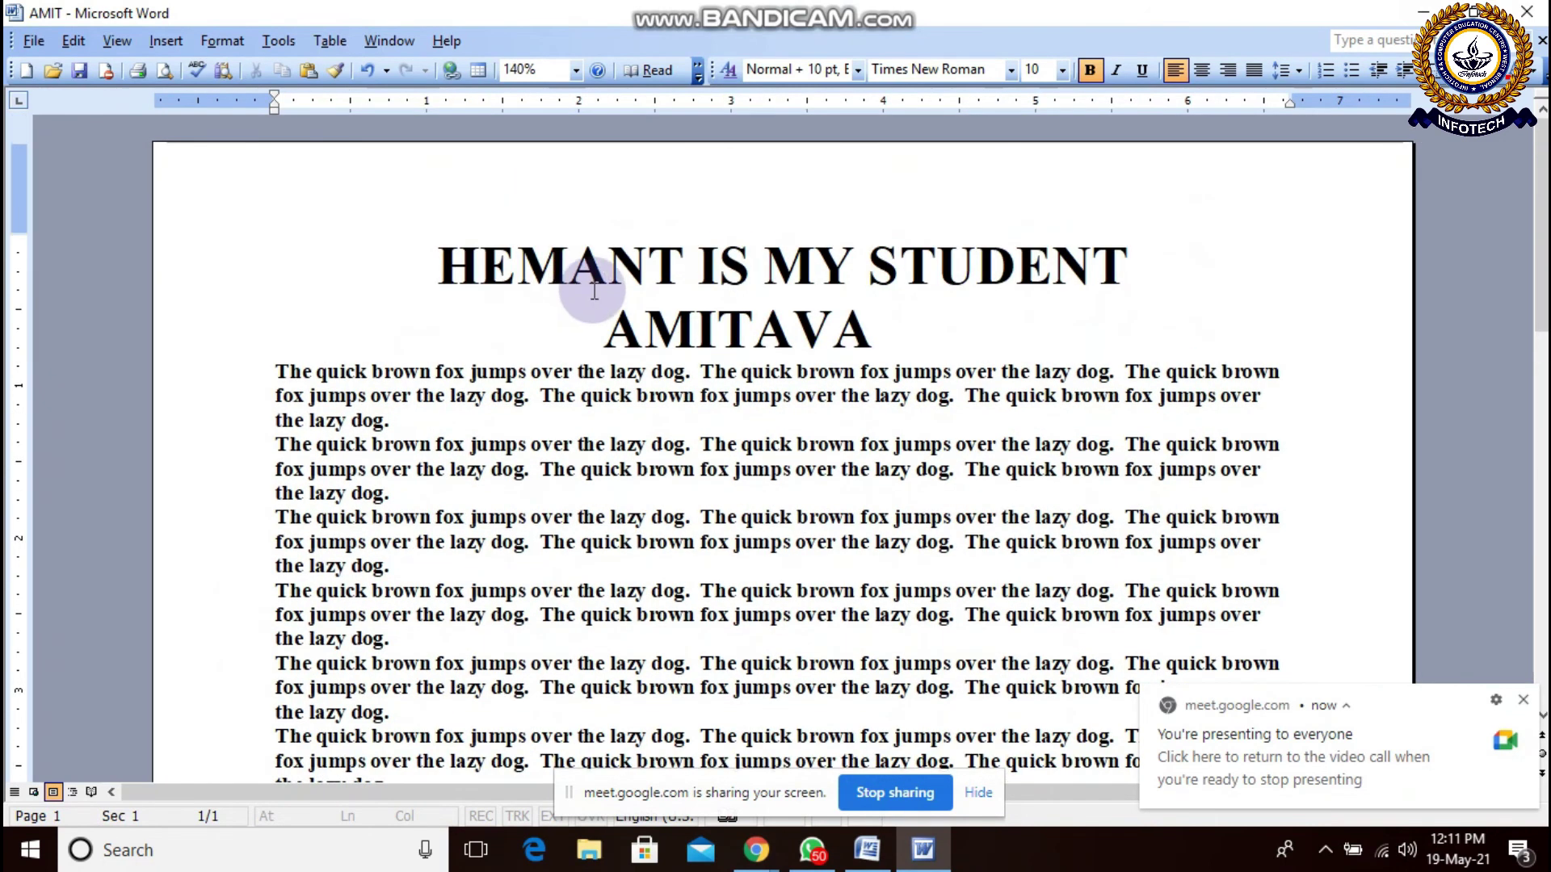
Step: Open the print preview of the AMIT document and enlarge it to 75% to examine the page
left_click(33, 47)
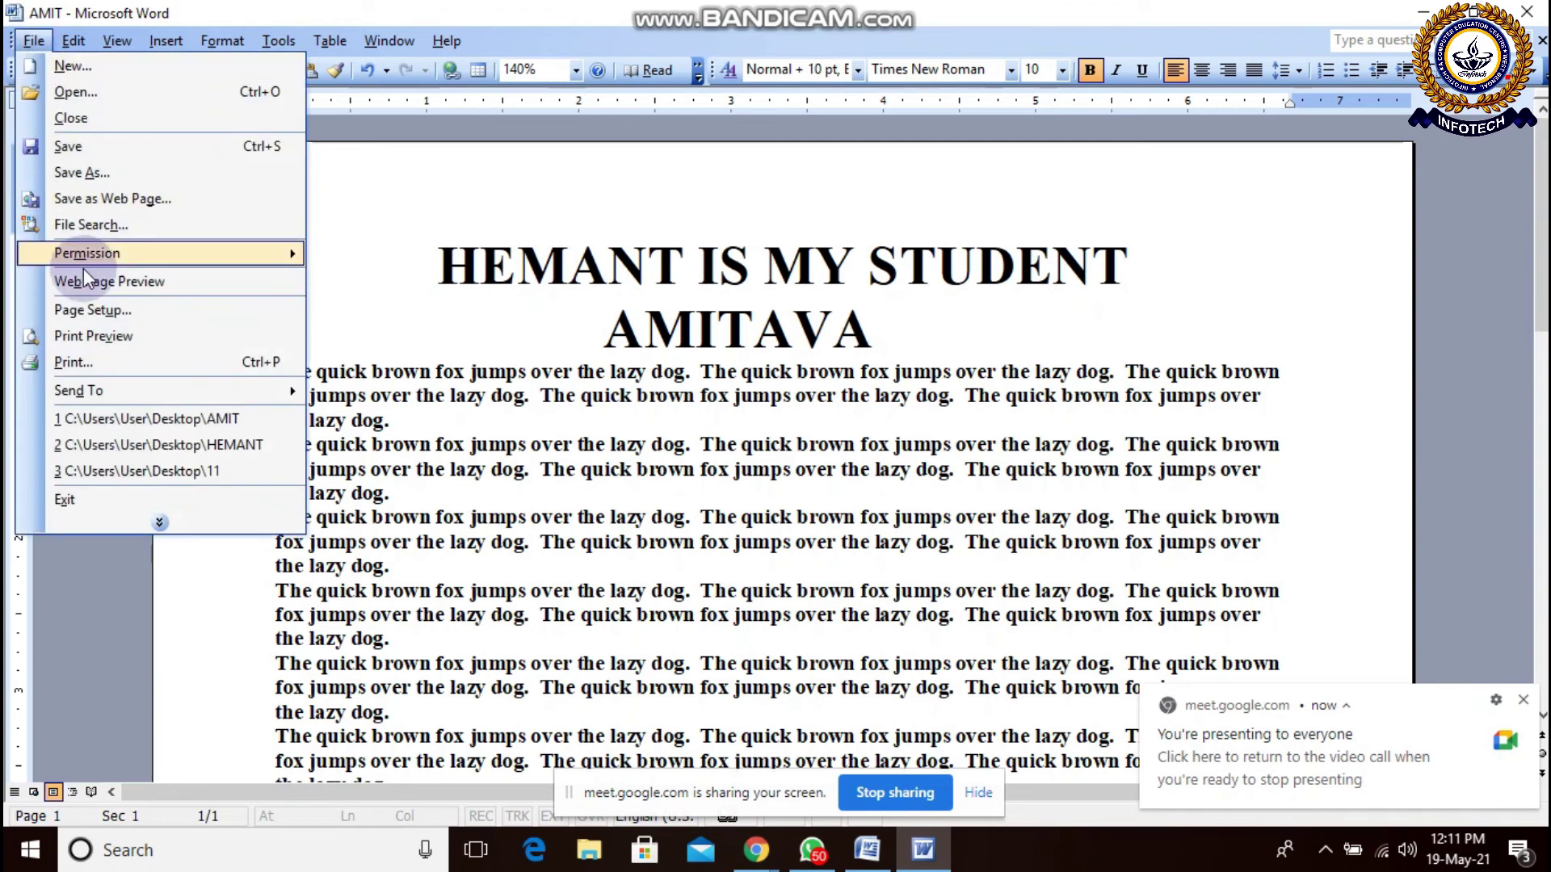
left_click(109, 339)
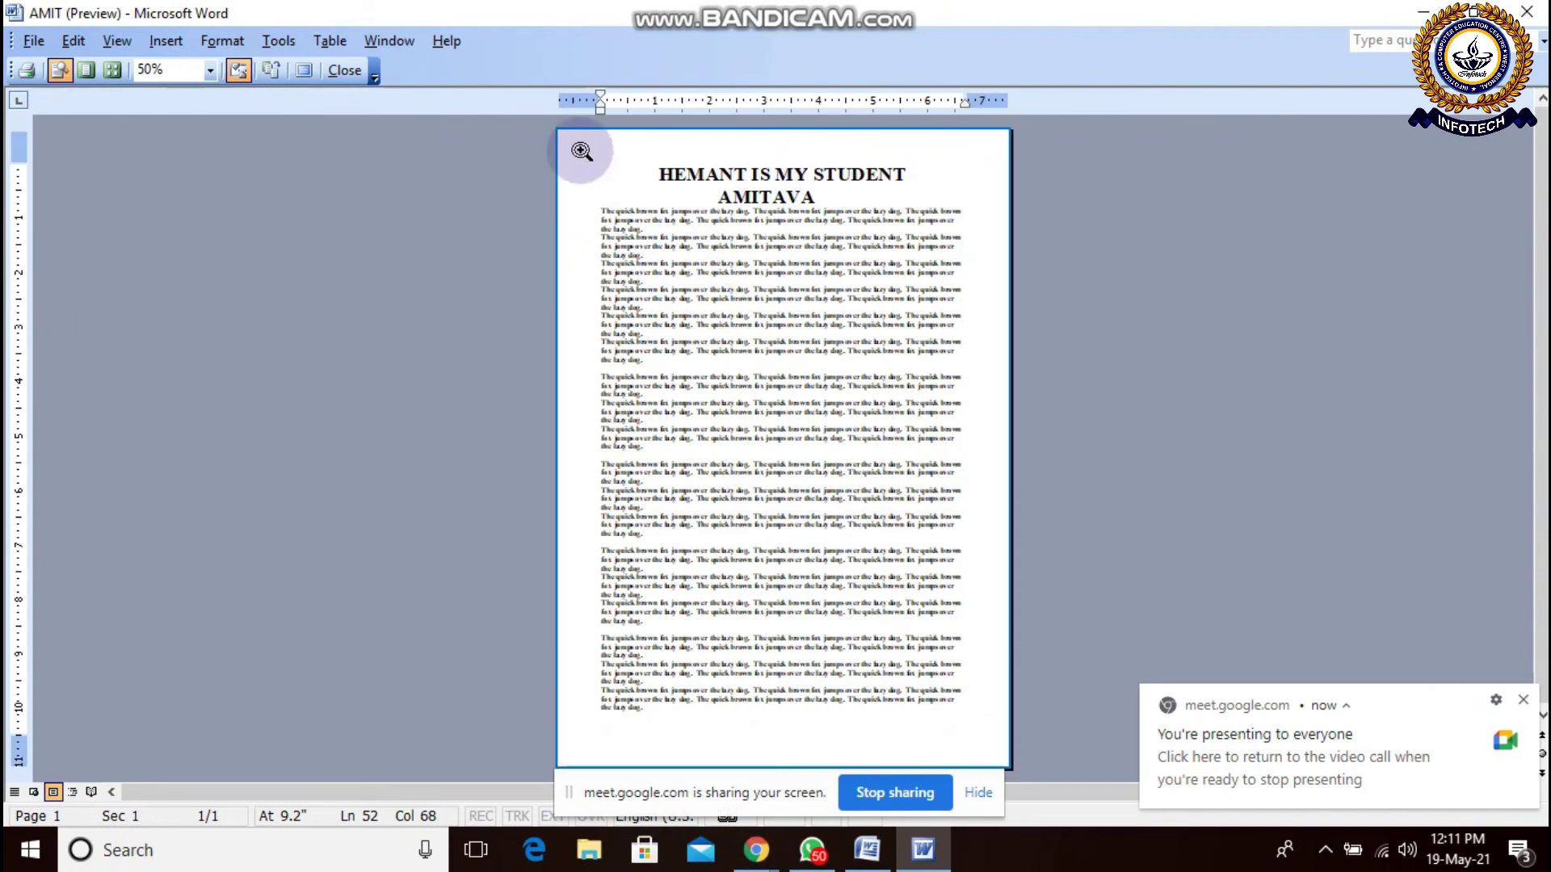
left_click(198, 71)
left_click(209, 71)
left_click(156, 166)
scroll(315, 257, "up", 5)
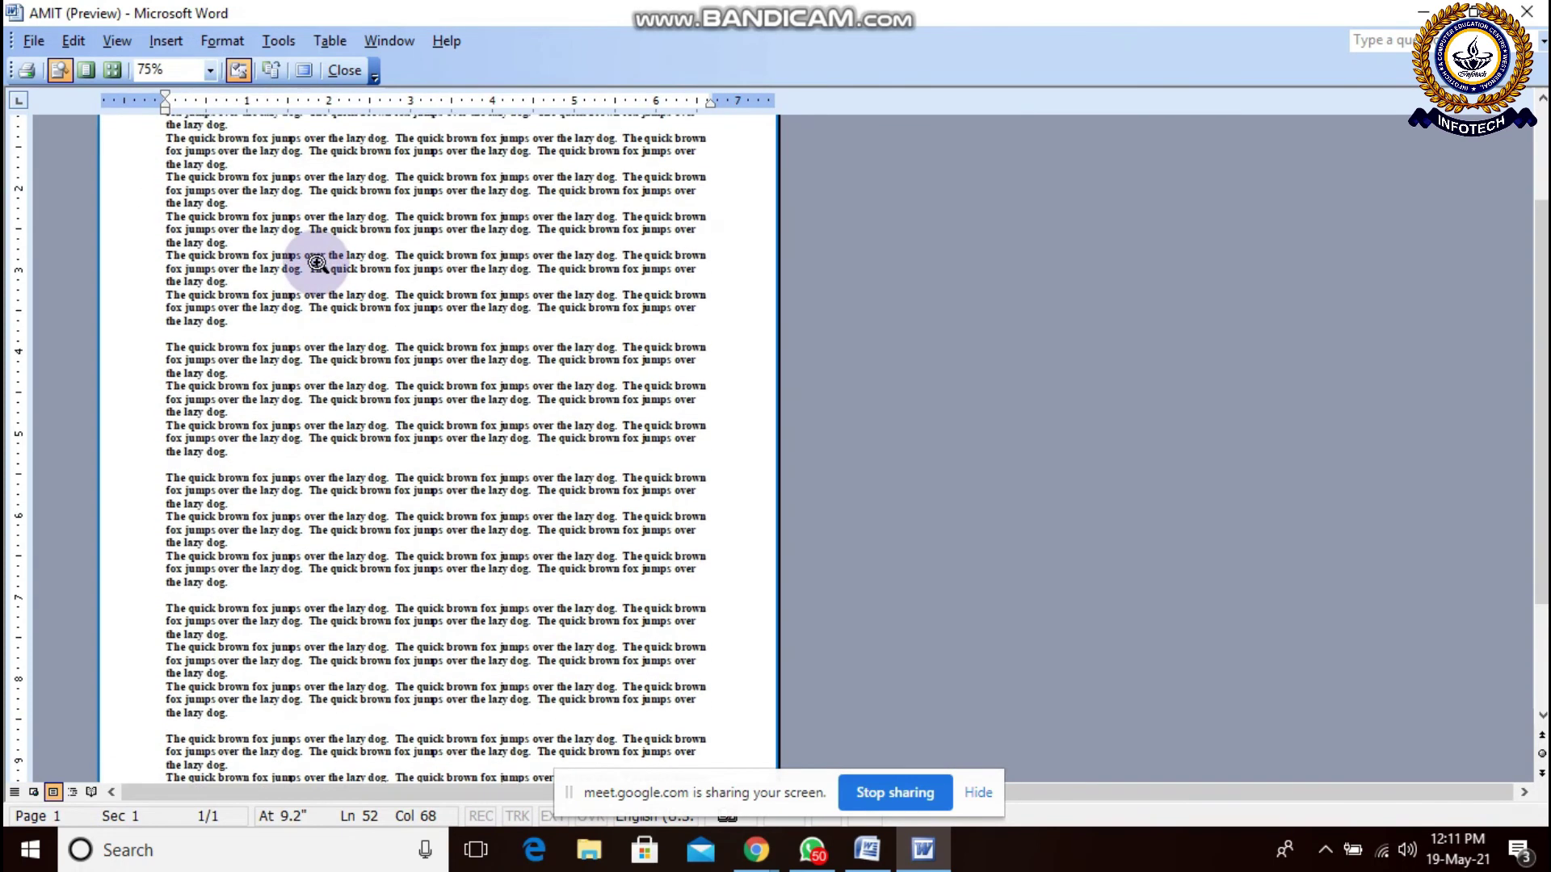
scroll(315, 257, "up", 3)
Step: Reduce the print preview zoom to 50% to view the entire page
left_click(174, 70)
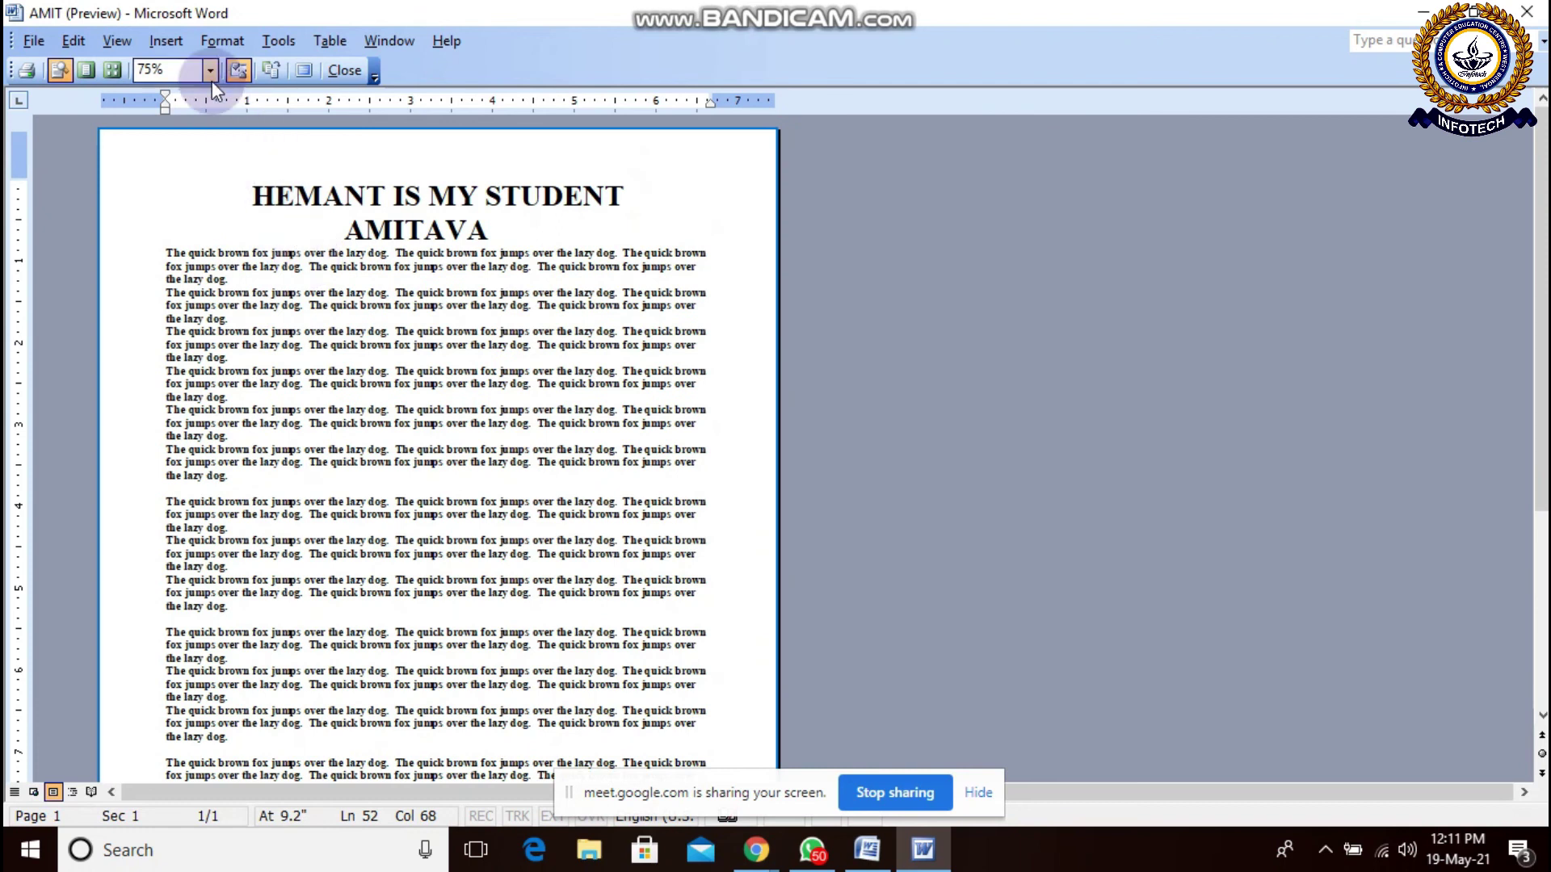
left_click(210, 71)
left_click(177, 179)
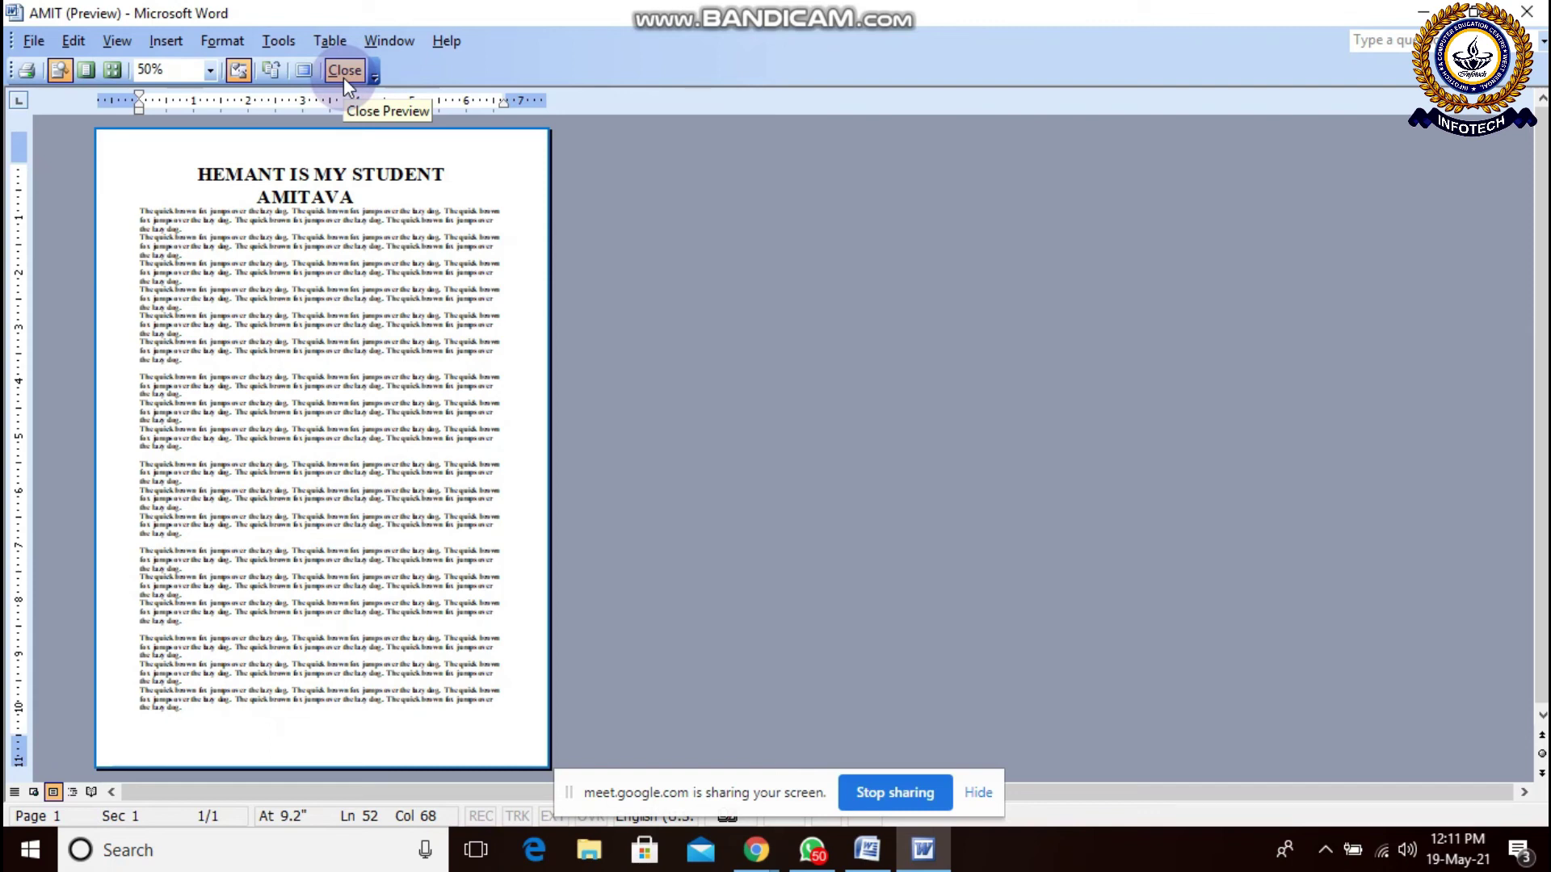
Step: Switch to the course notes in Word and look through the Page Setup and Print dialog illustrations
left_click(867, 850)
scroll(861, 677, "down", 15)
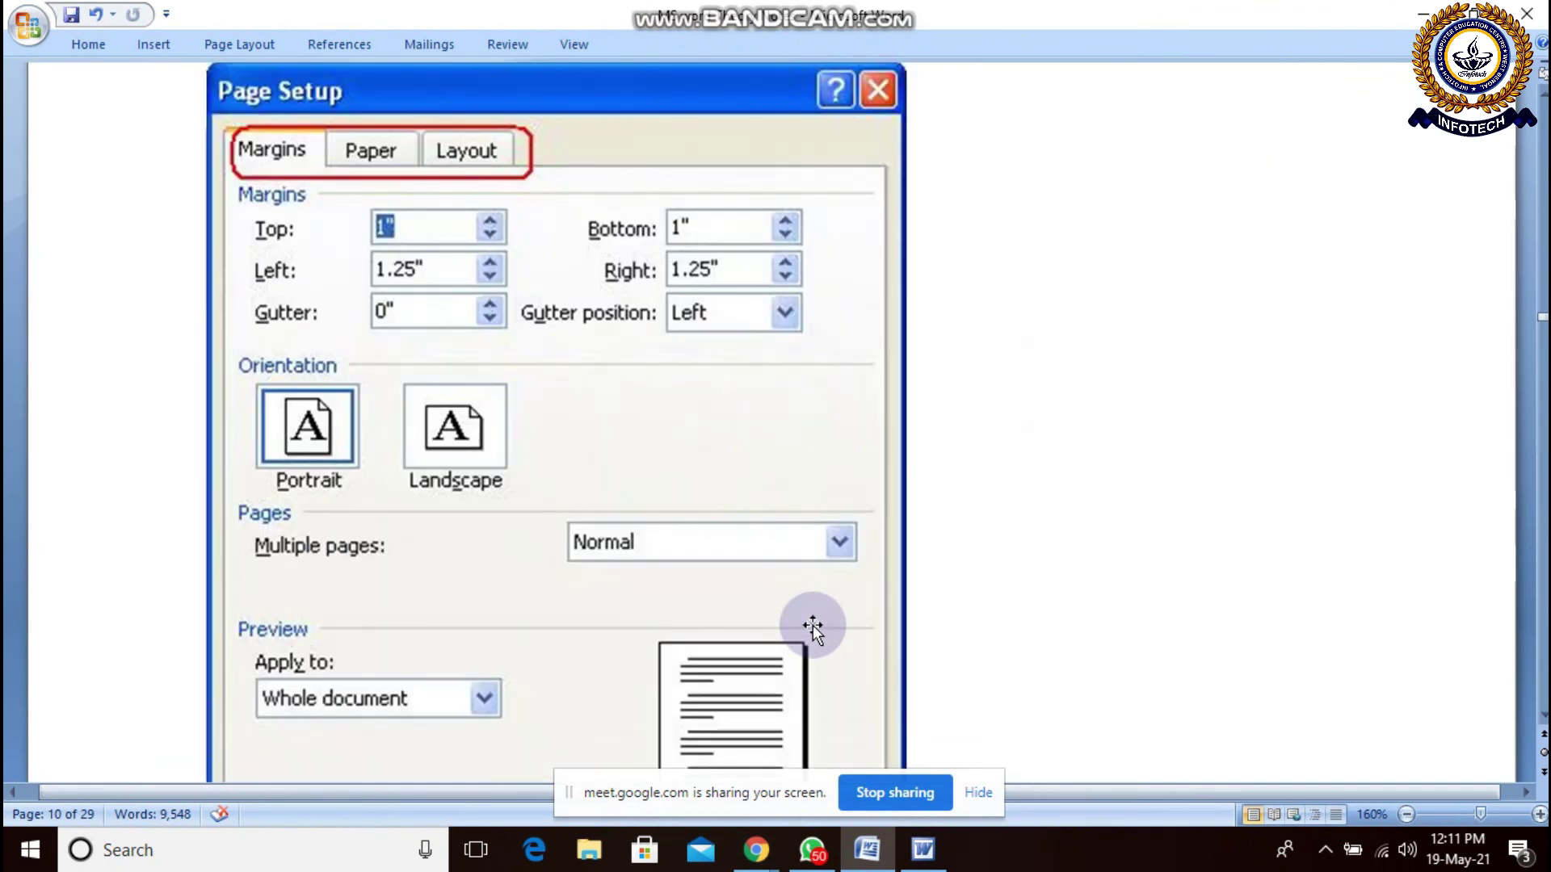
scroll(812, 625, "down", 4)
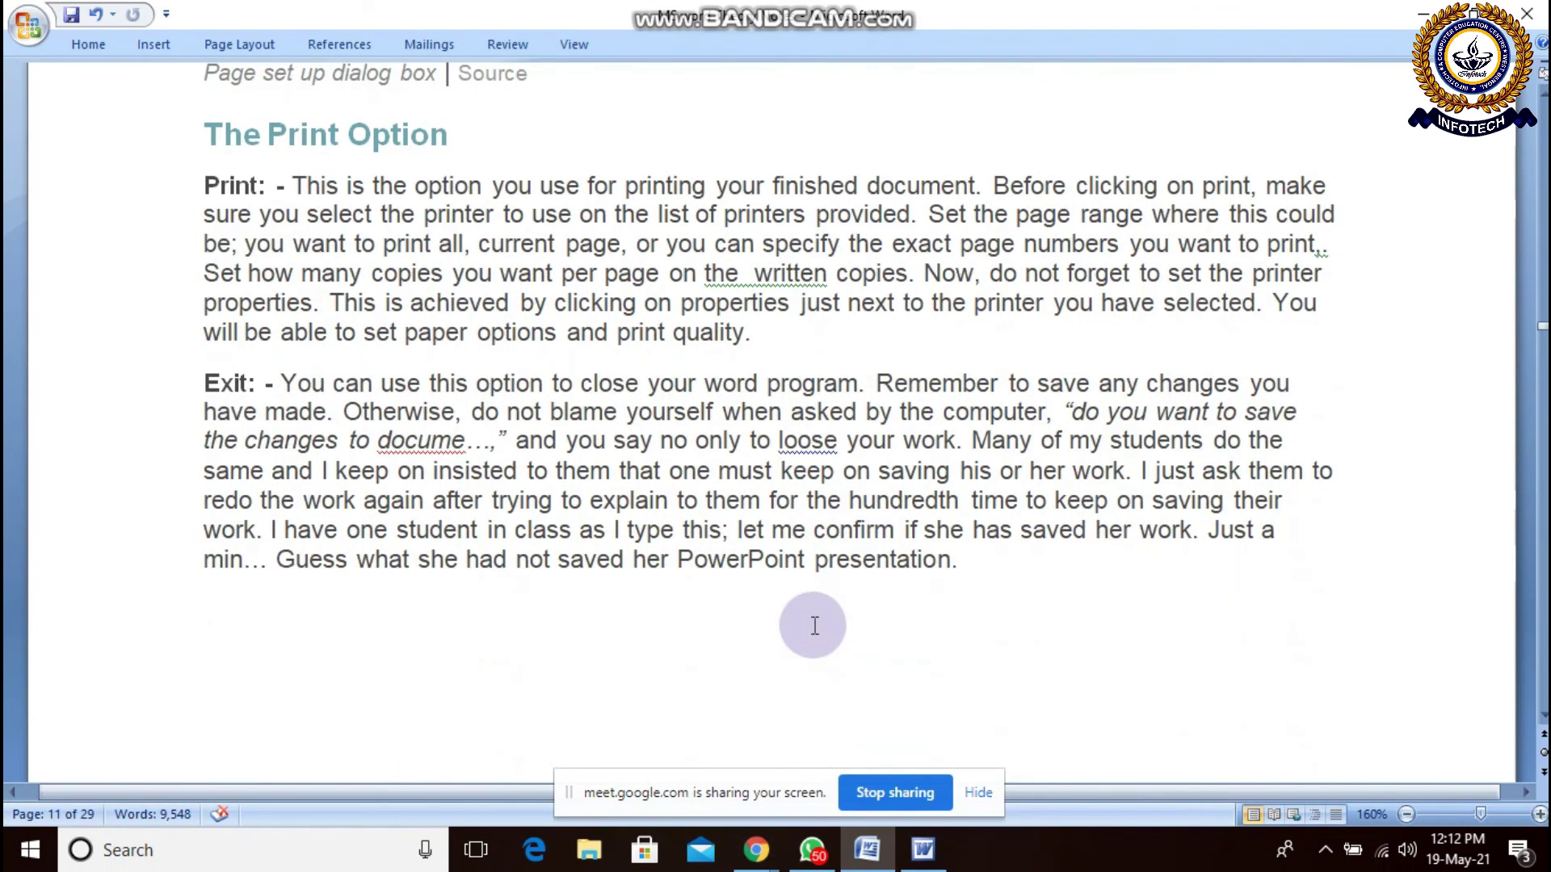
scroll(815, 626, "down", 1)
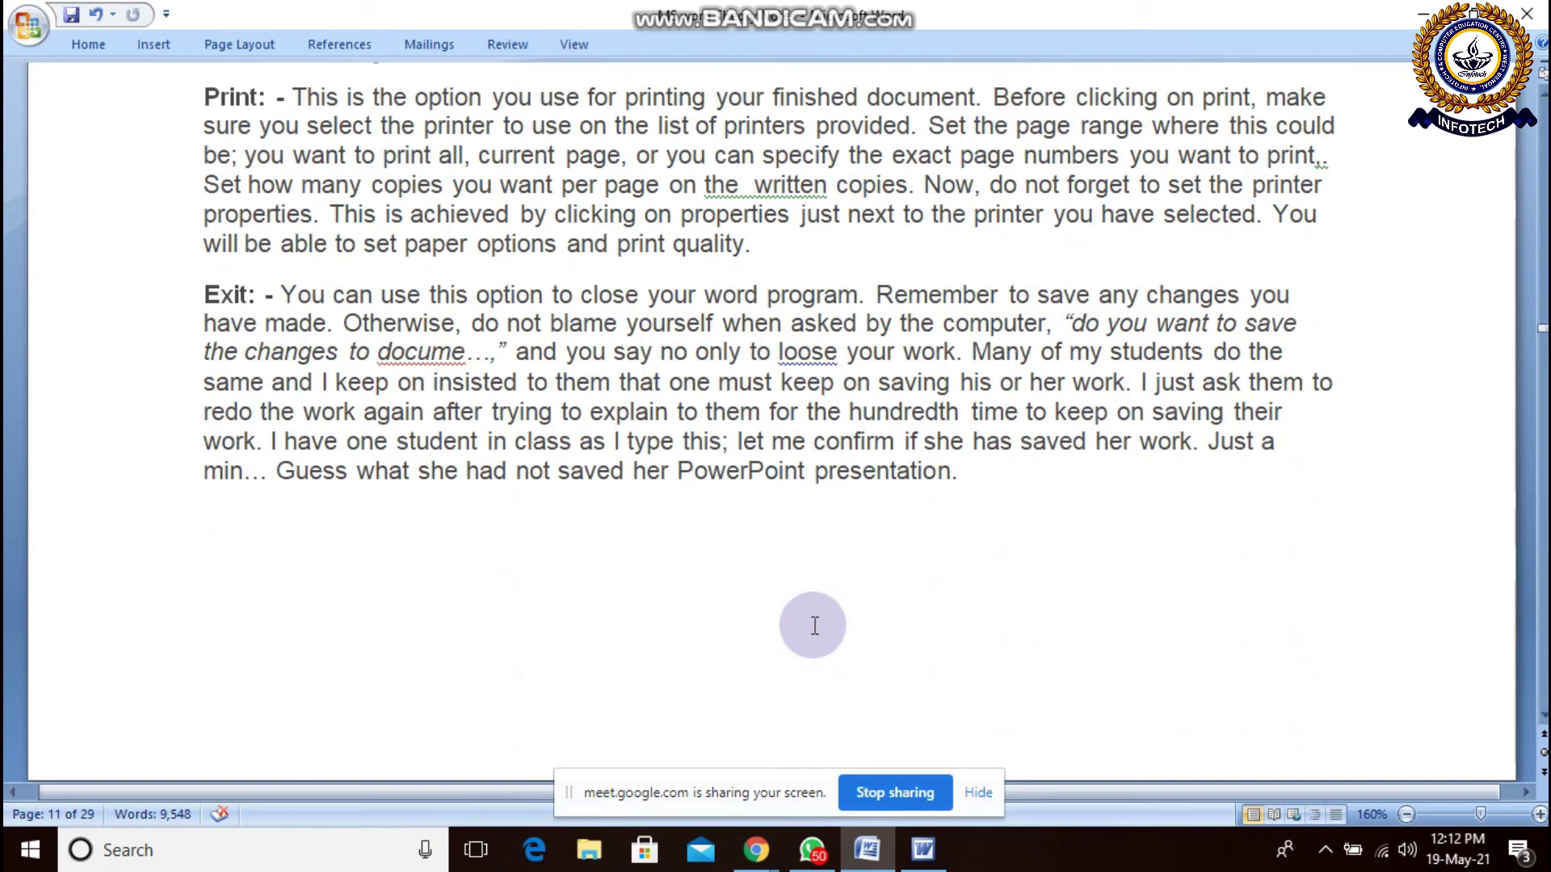
scroll(814, 626, "down", 10)
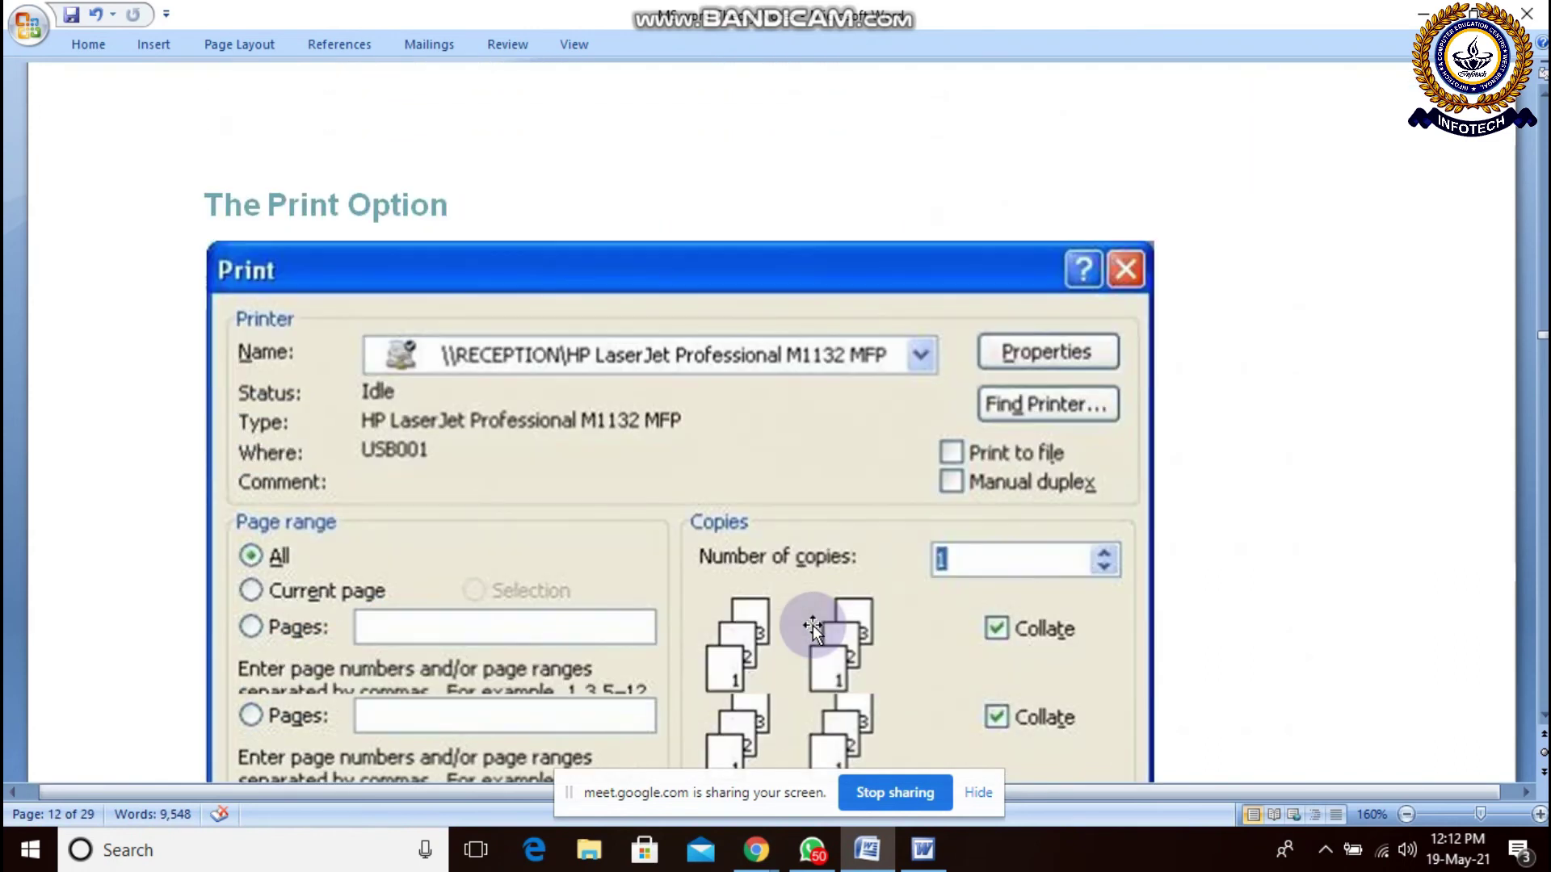
scroll(813, 626, "down", 8)
scroll(815, 626, "up", 15)
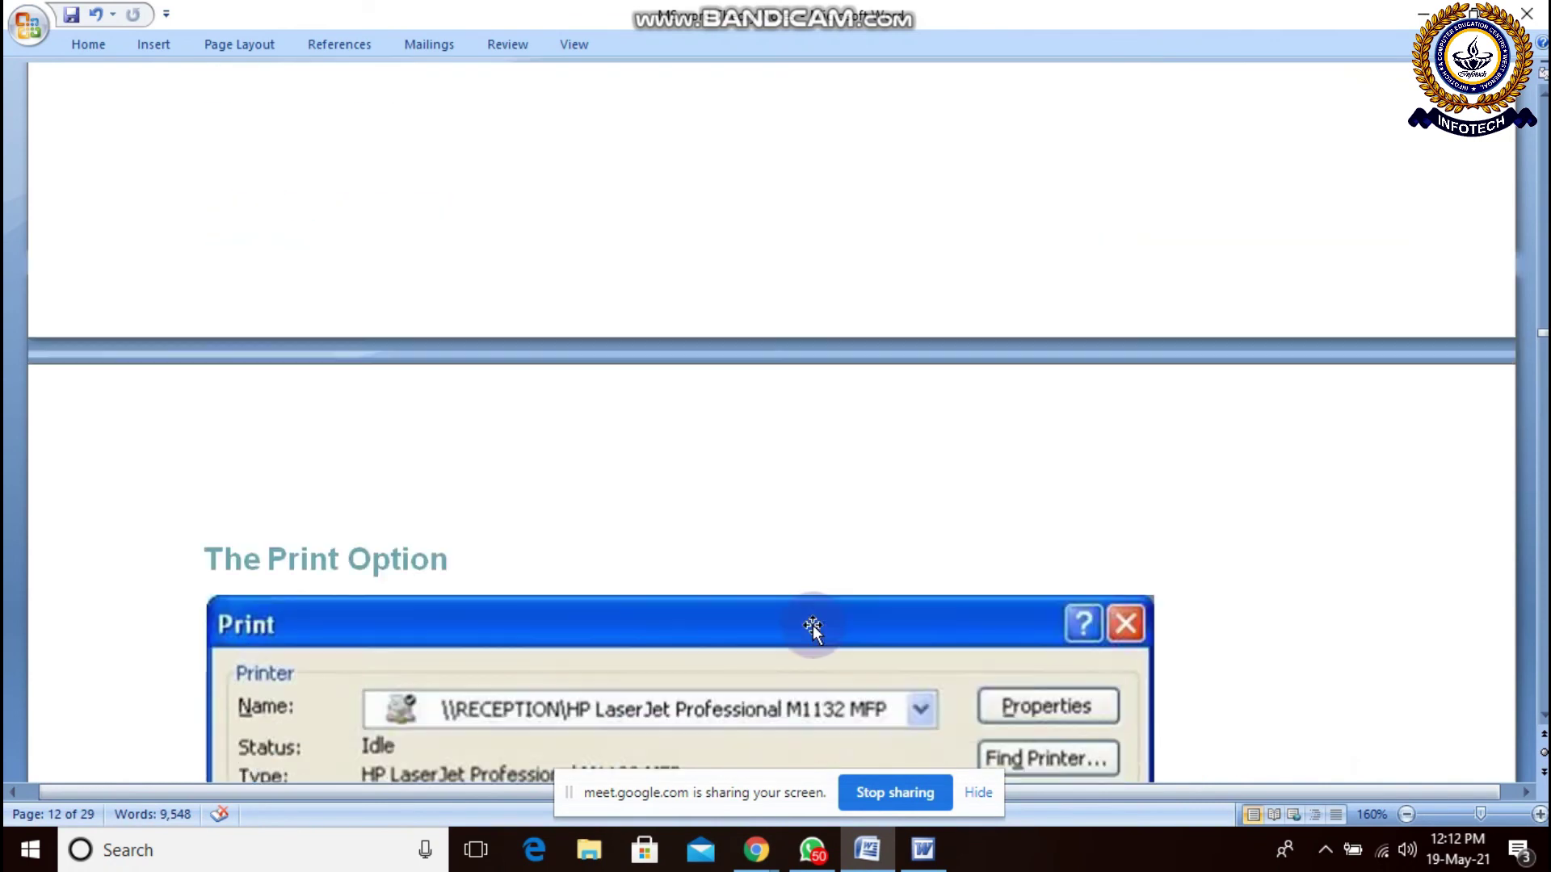
Step: Read the Print and Exit paragraphs under The Print Option heading in the course notes
scroll(814, 626, "down", 5)
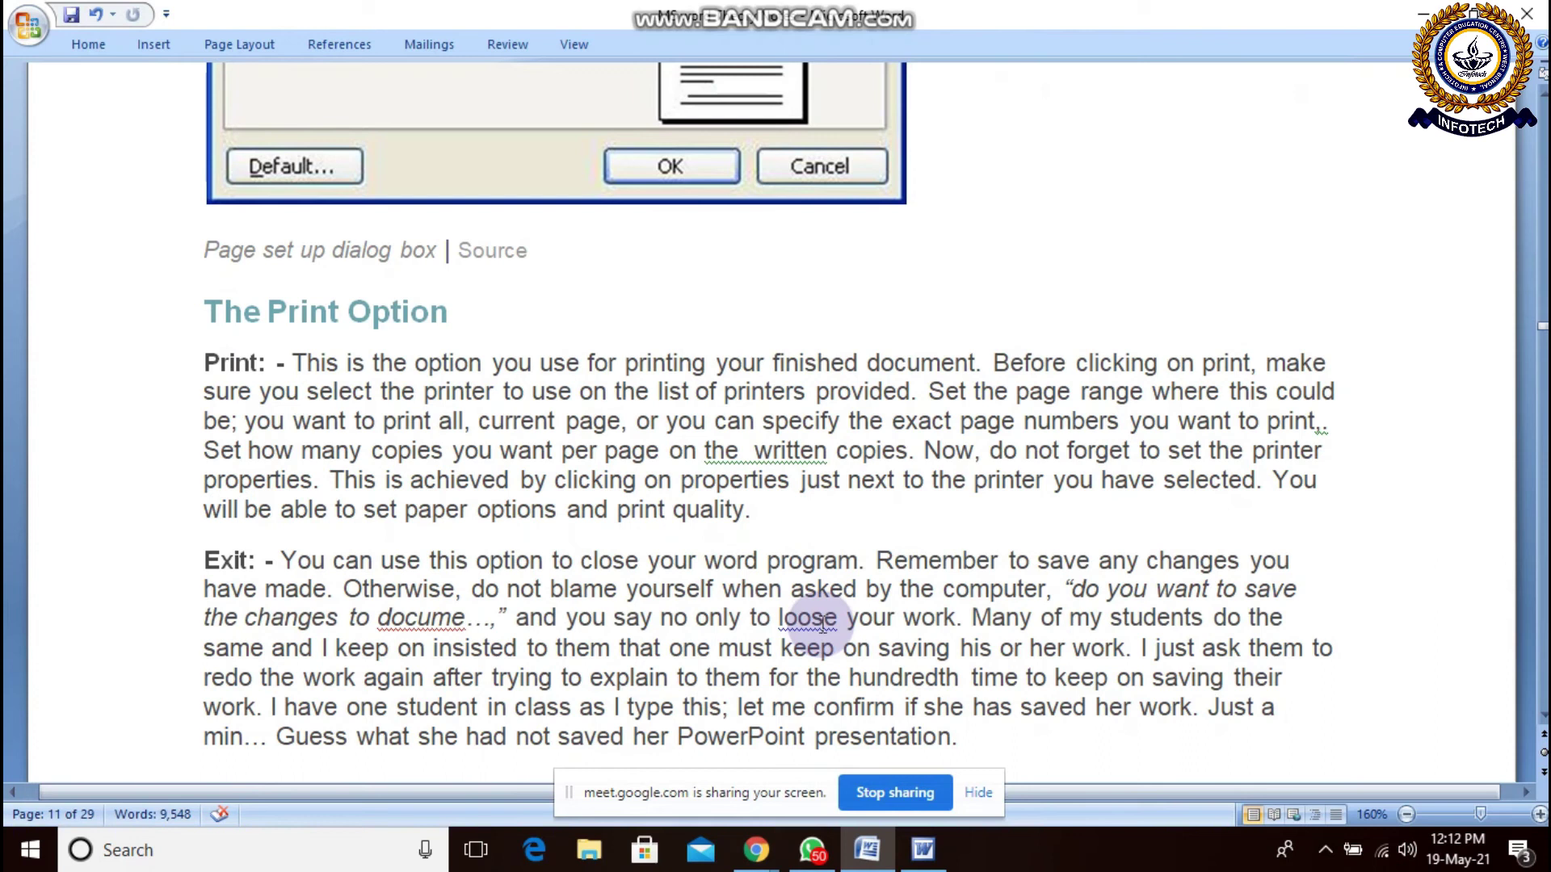
scroll(822, 624, "down", 1)
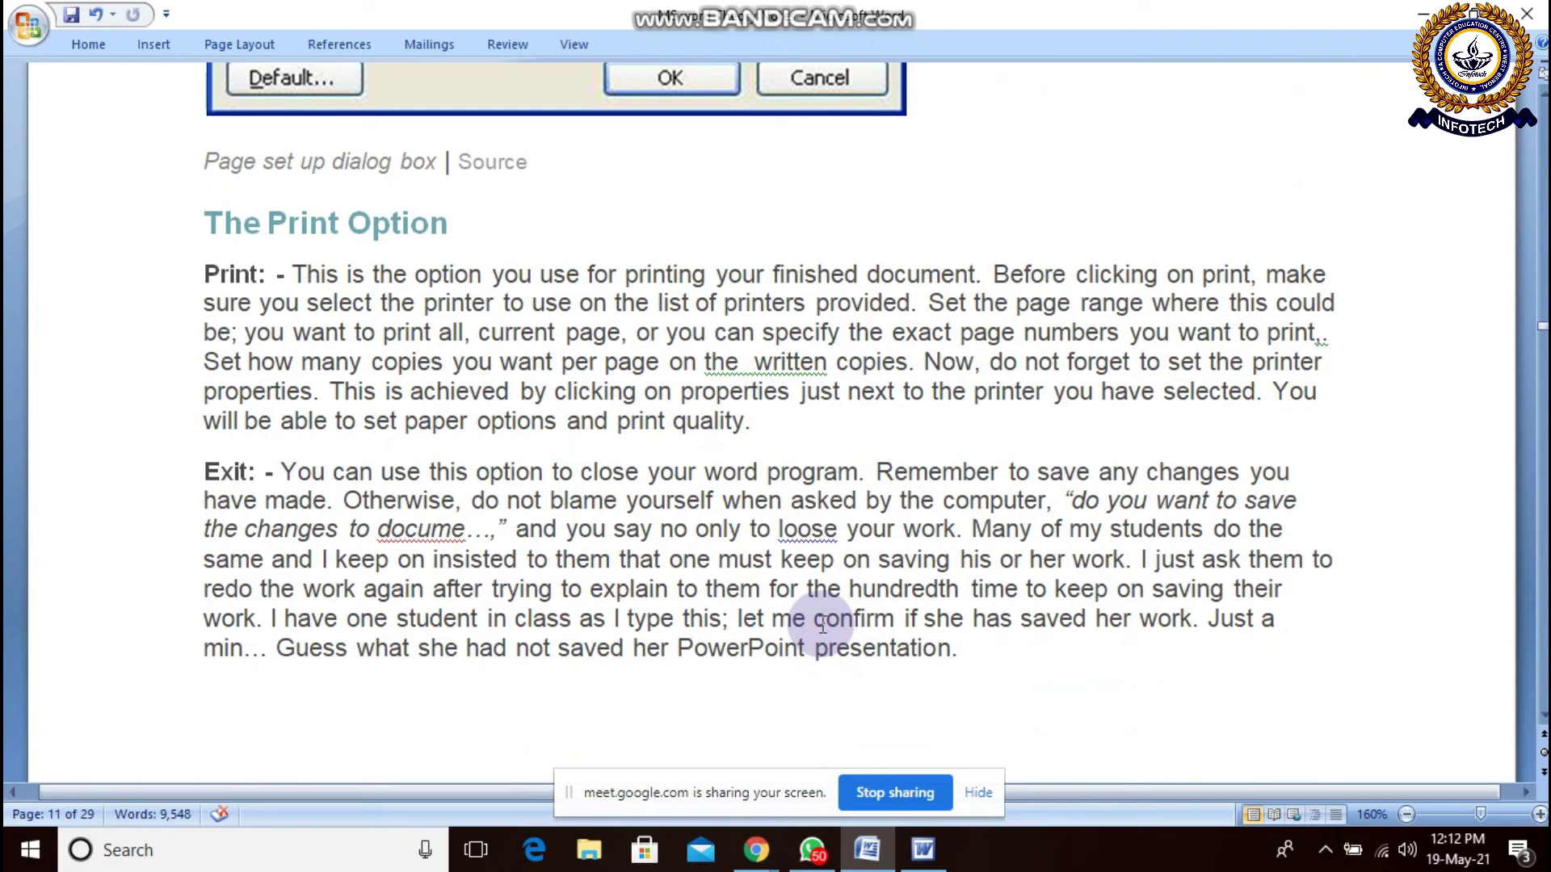
scroll(371, 708, "down", 1)
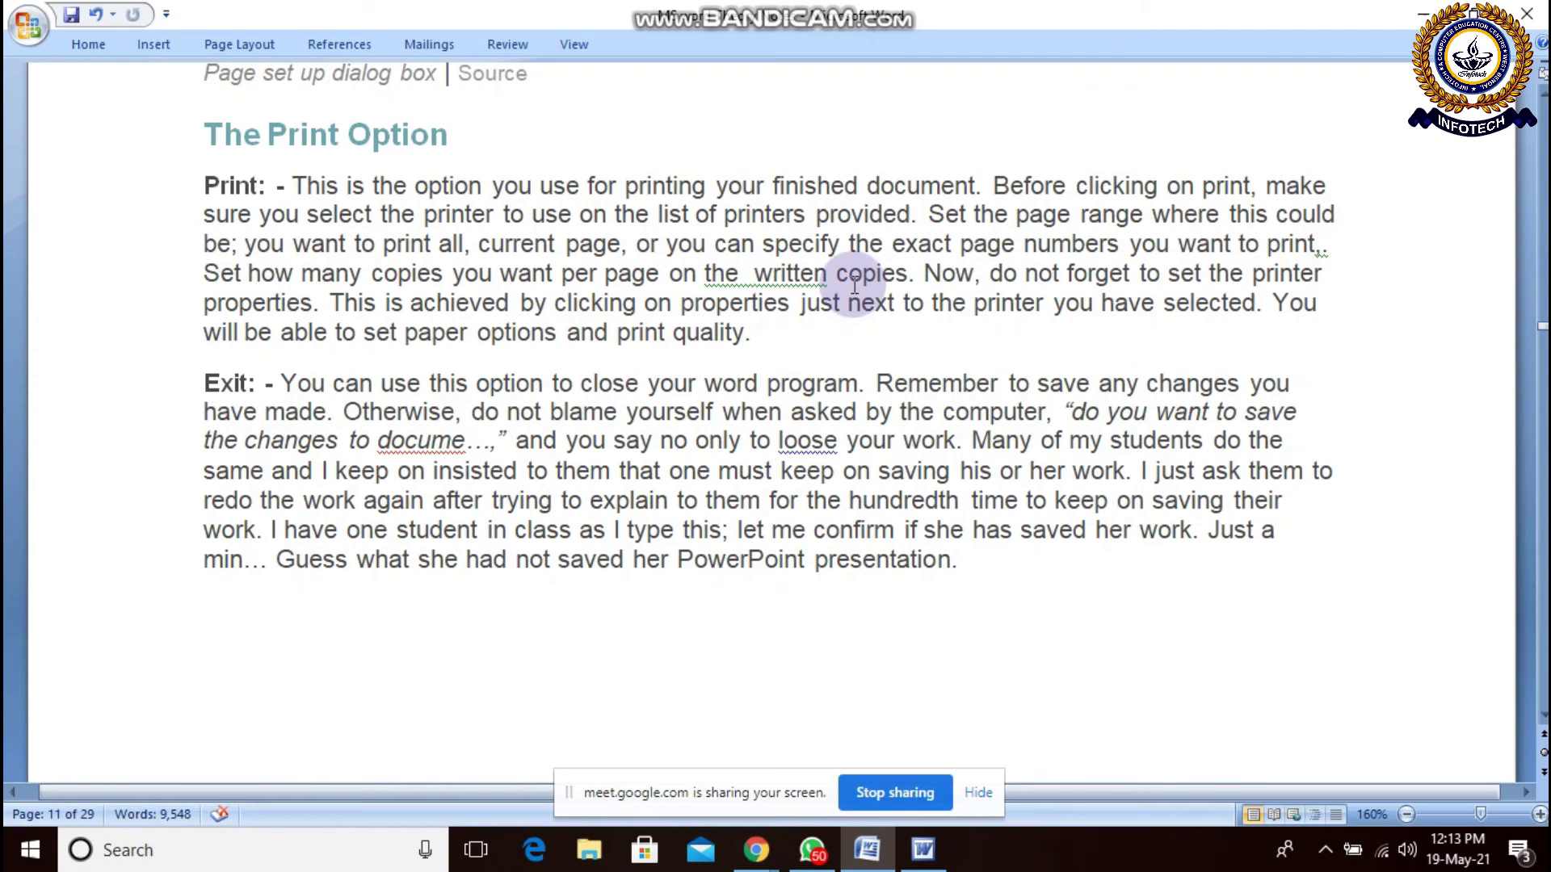
scroll(857, 284, "down", 1)
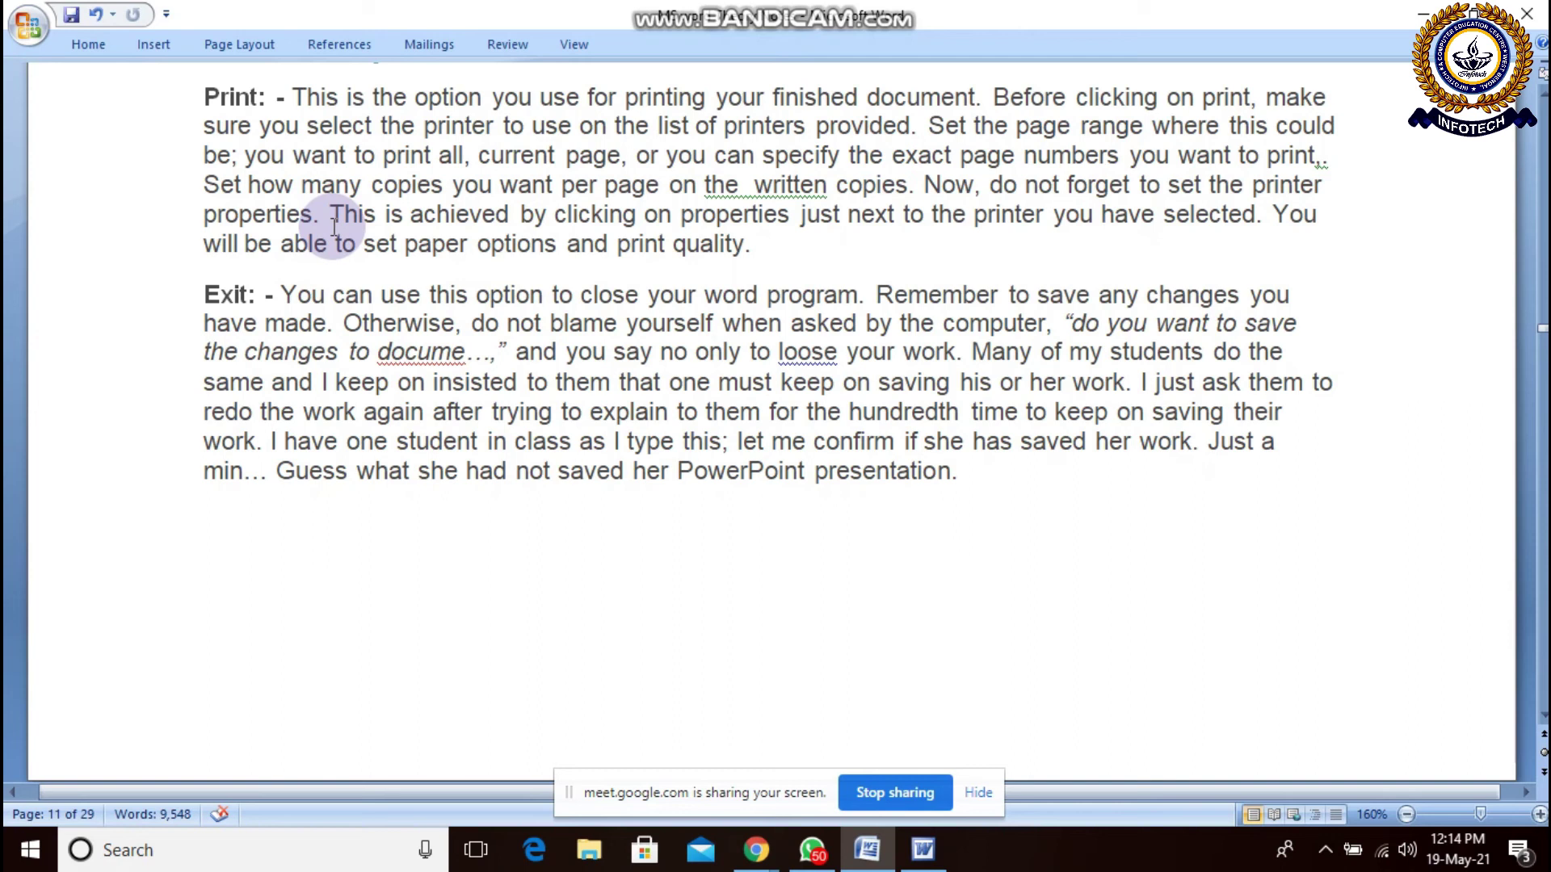
scroll(333, 227, "down", 1)
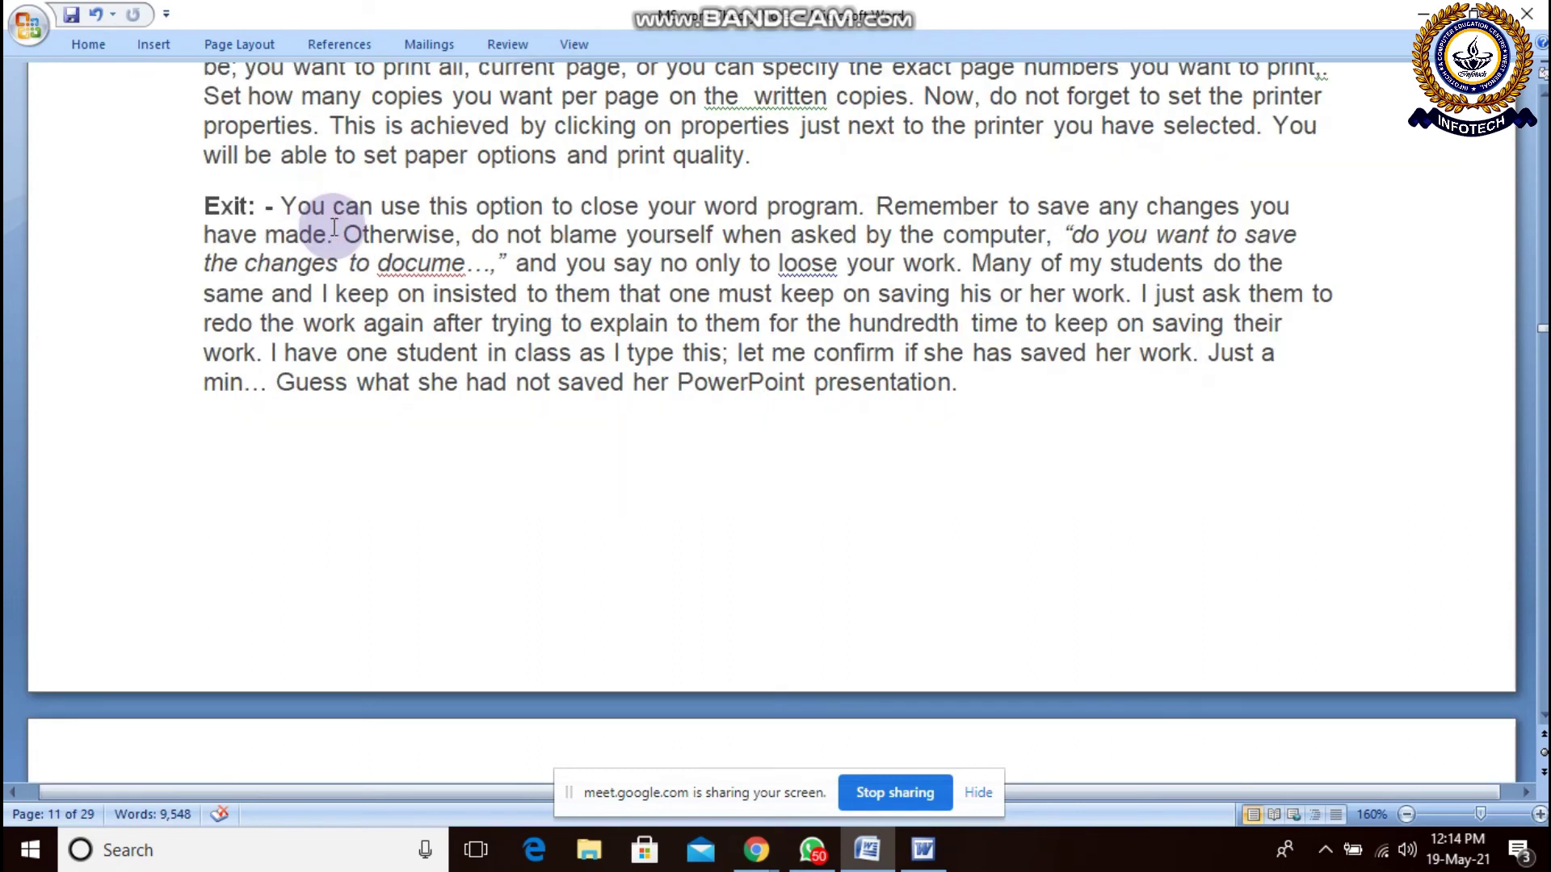
scroll(334, 227, "up", 1)
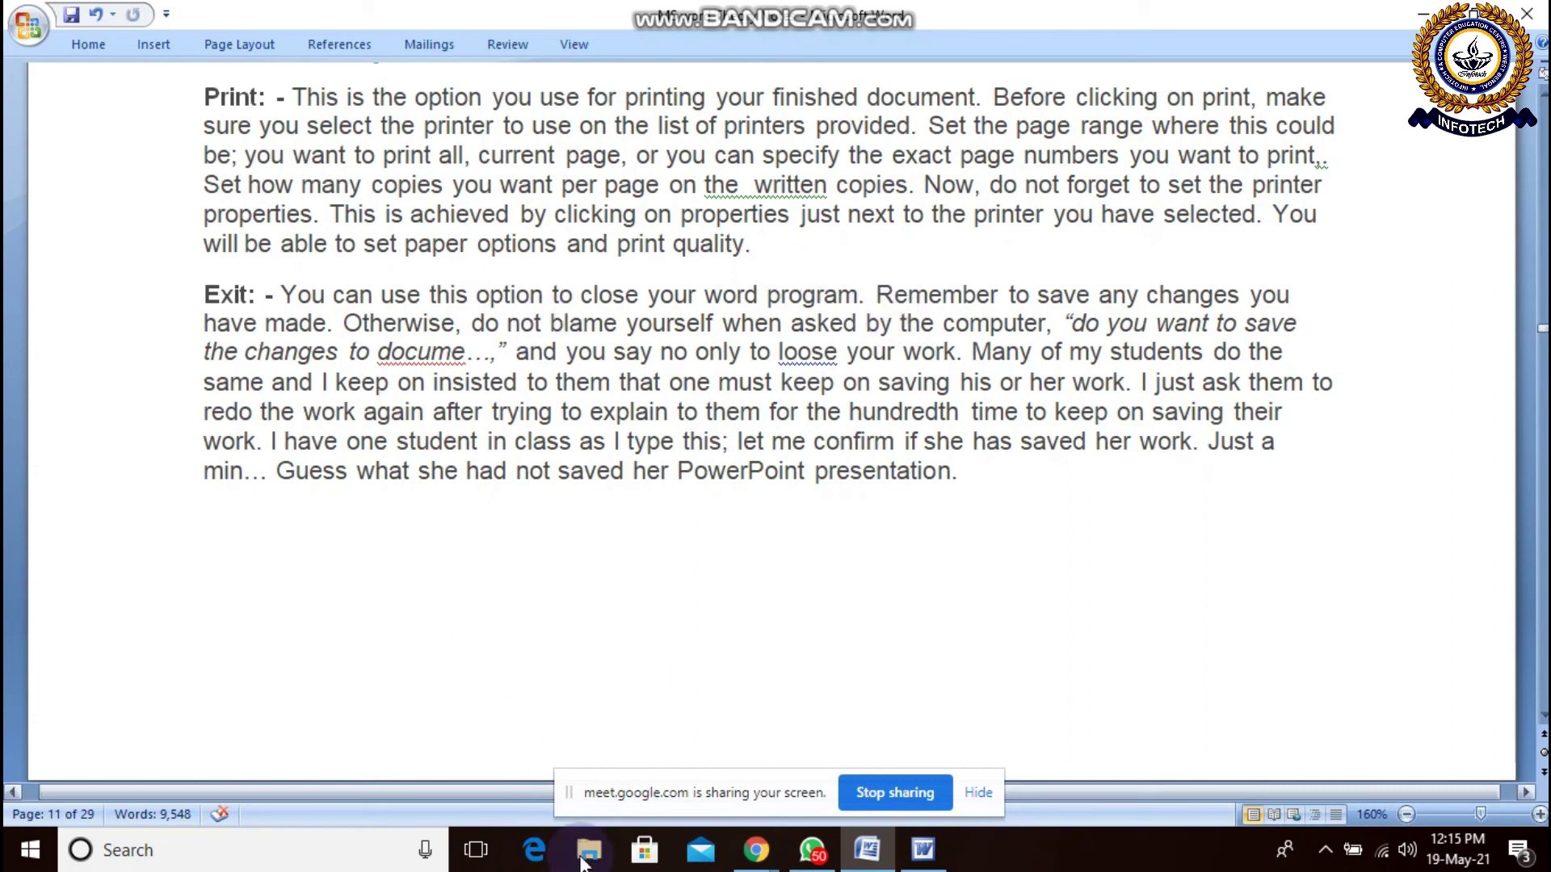
Step: Return to the AMIT document, close its print preview and go back to the beginning of the text
left_click(924, 850)
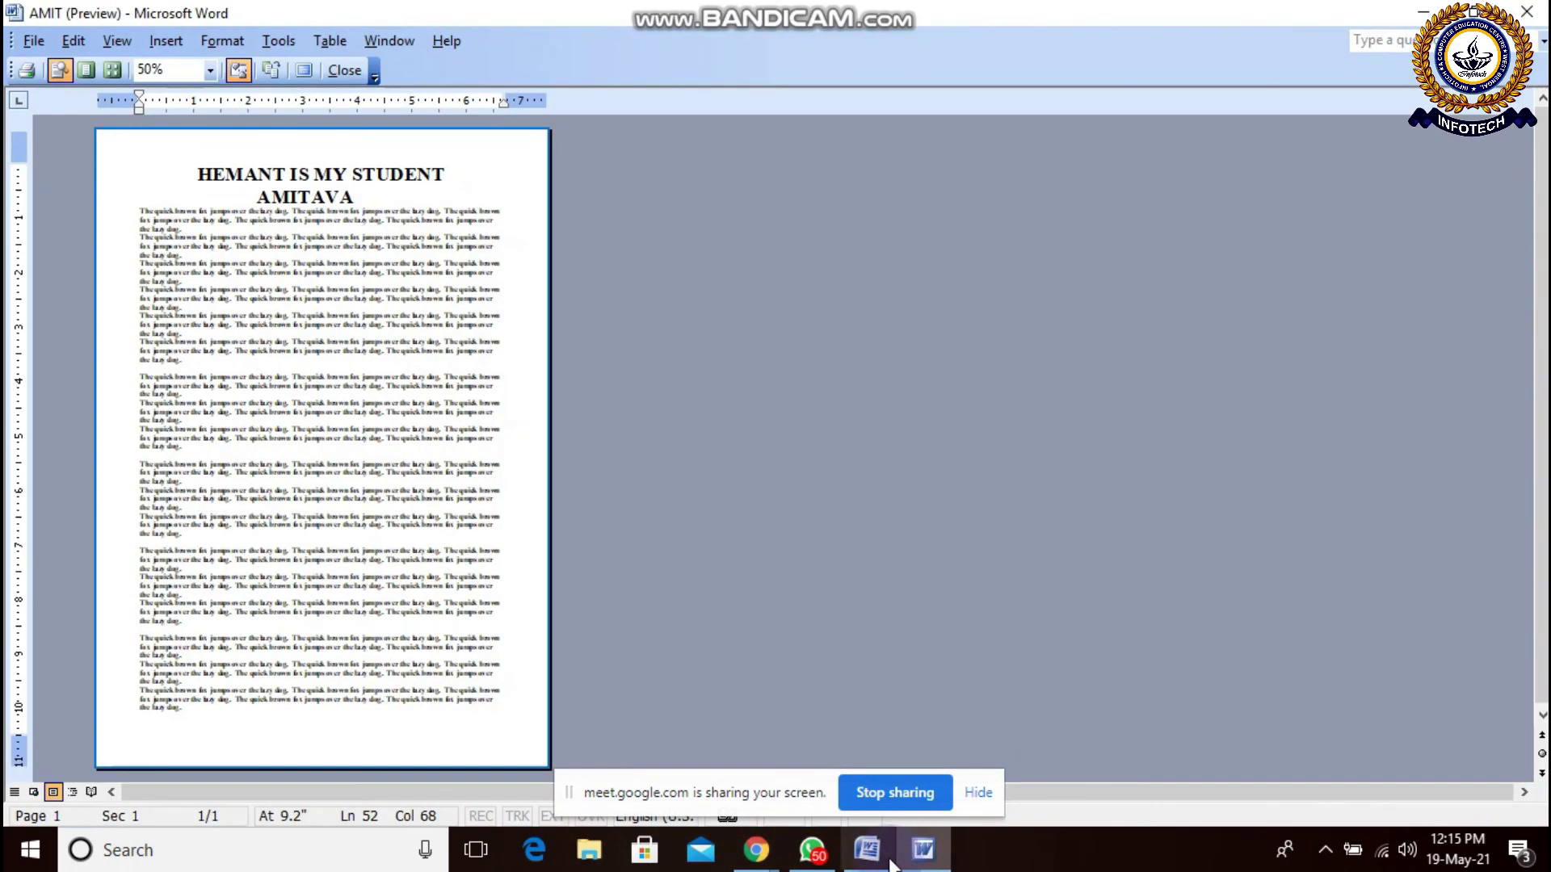
left_click(344, 71)
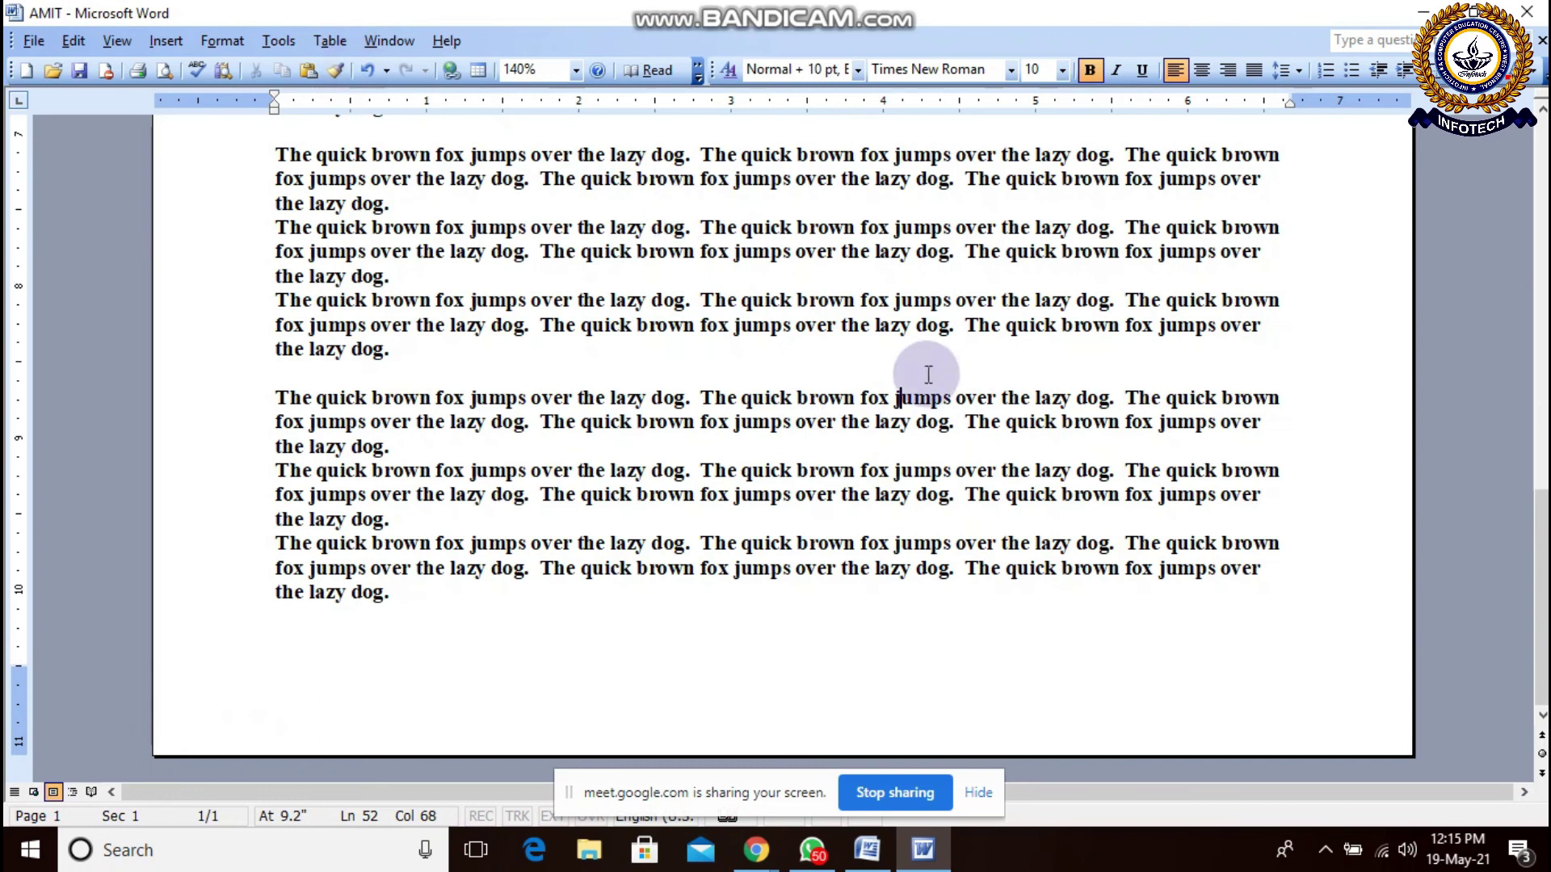
scroll(824, 445, "up", 12)
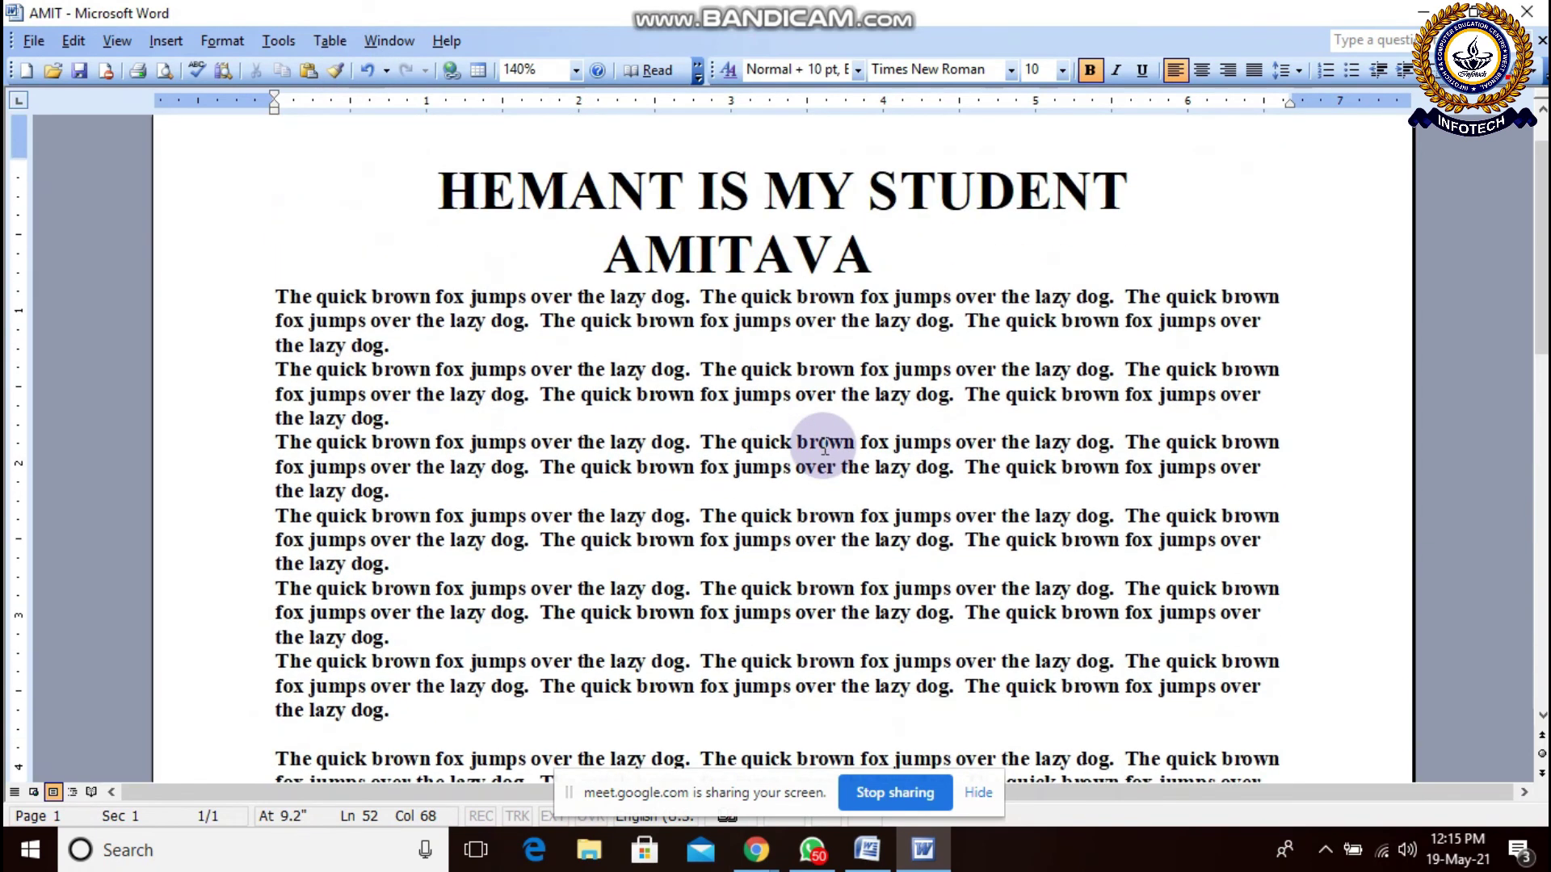
Step: Open the Print dialog for the AMIT document
scroll(824, 447, "down", 2)
scroll(821, 441, "up", 3)
left_click(32, 45)
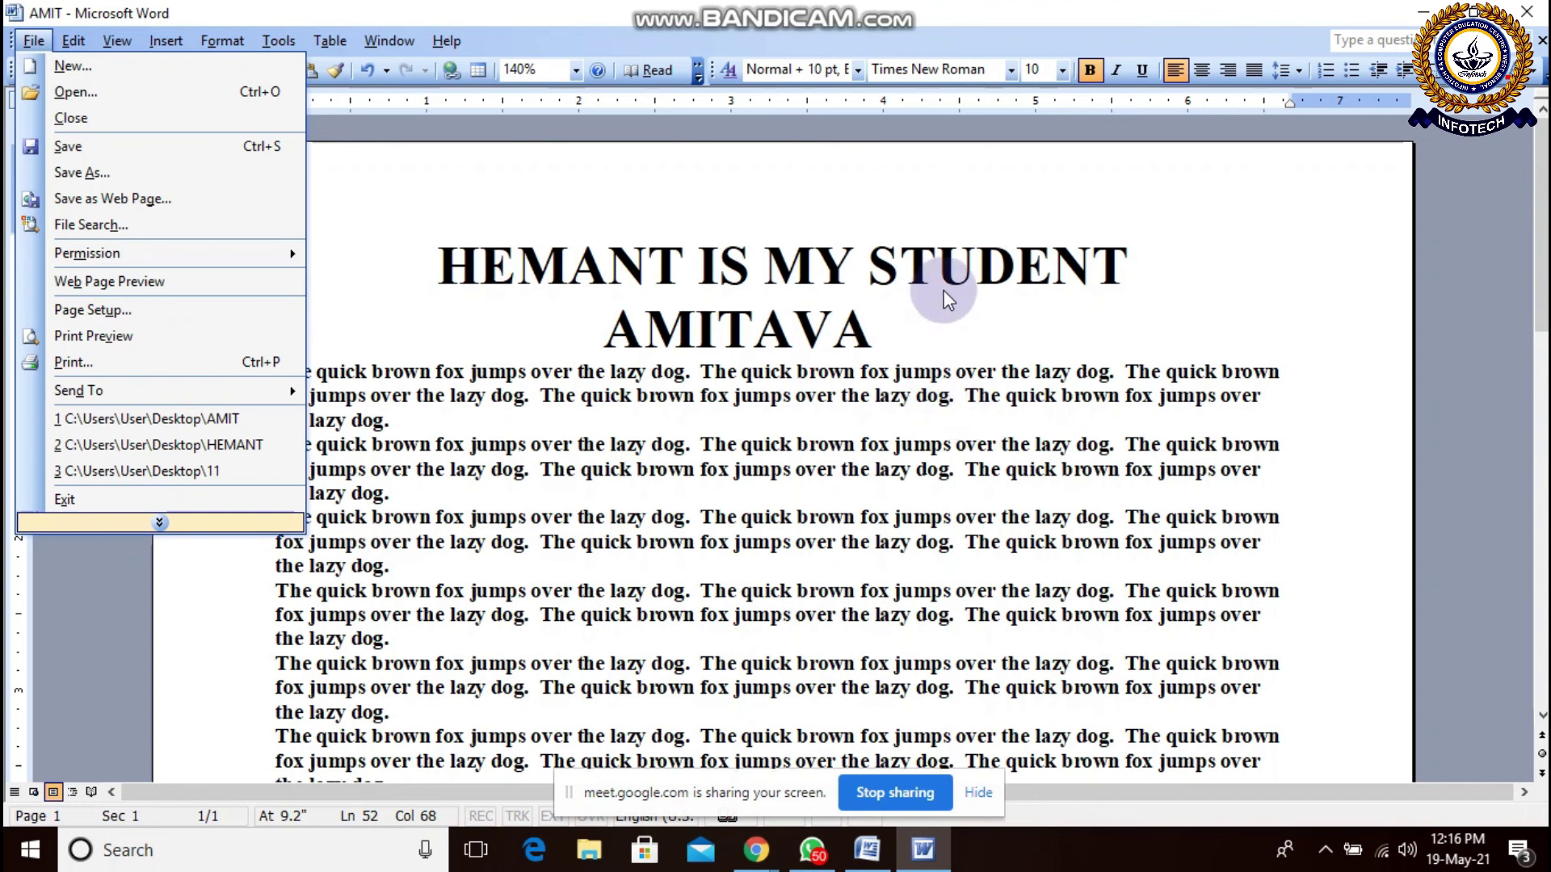
left_click(1016, 321)
left_click(37, 50)
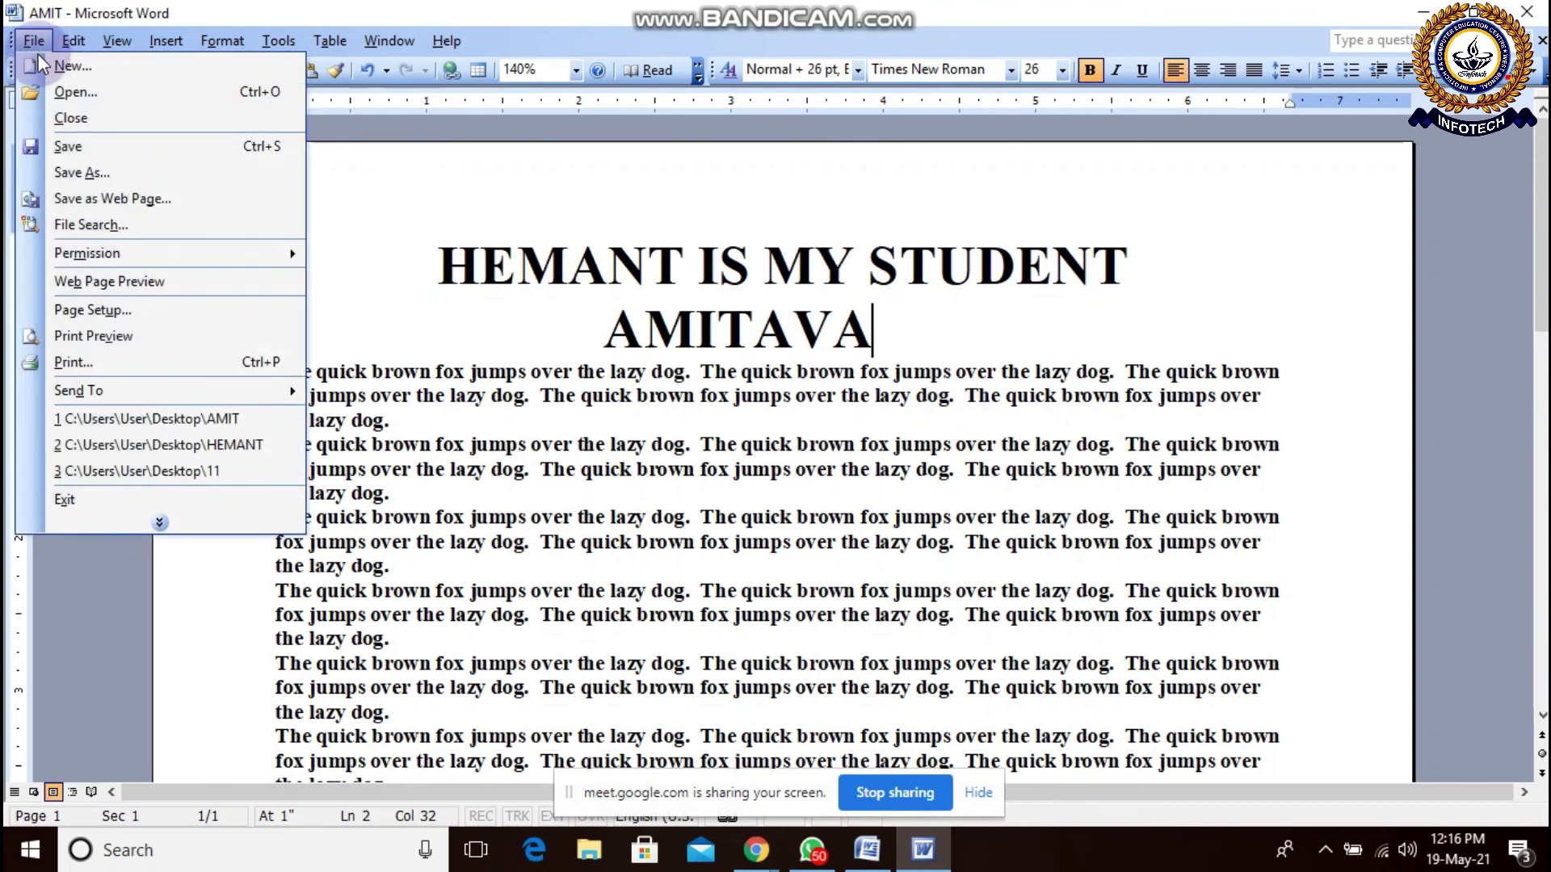
left_click(51, 324)
left_click(89, 362)
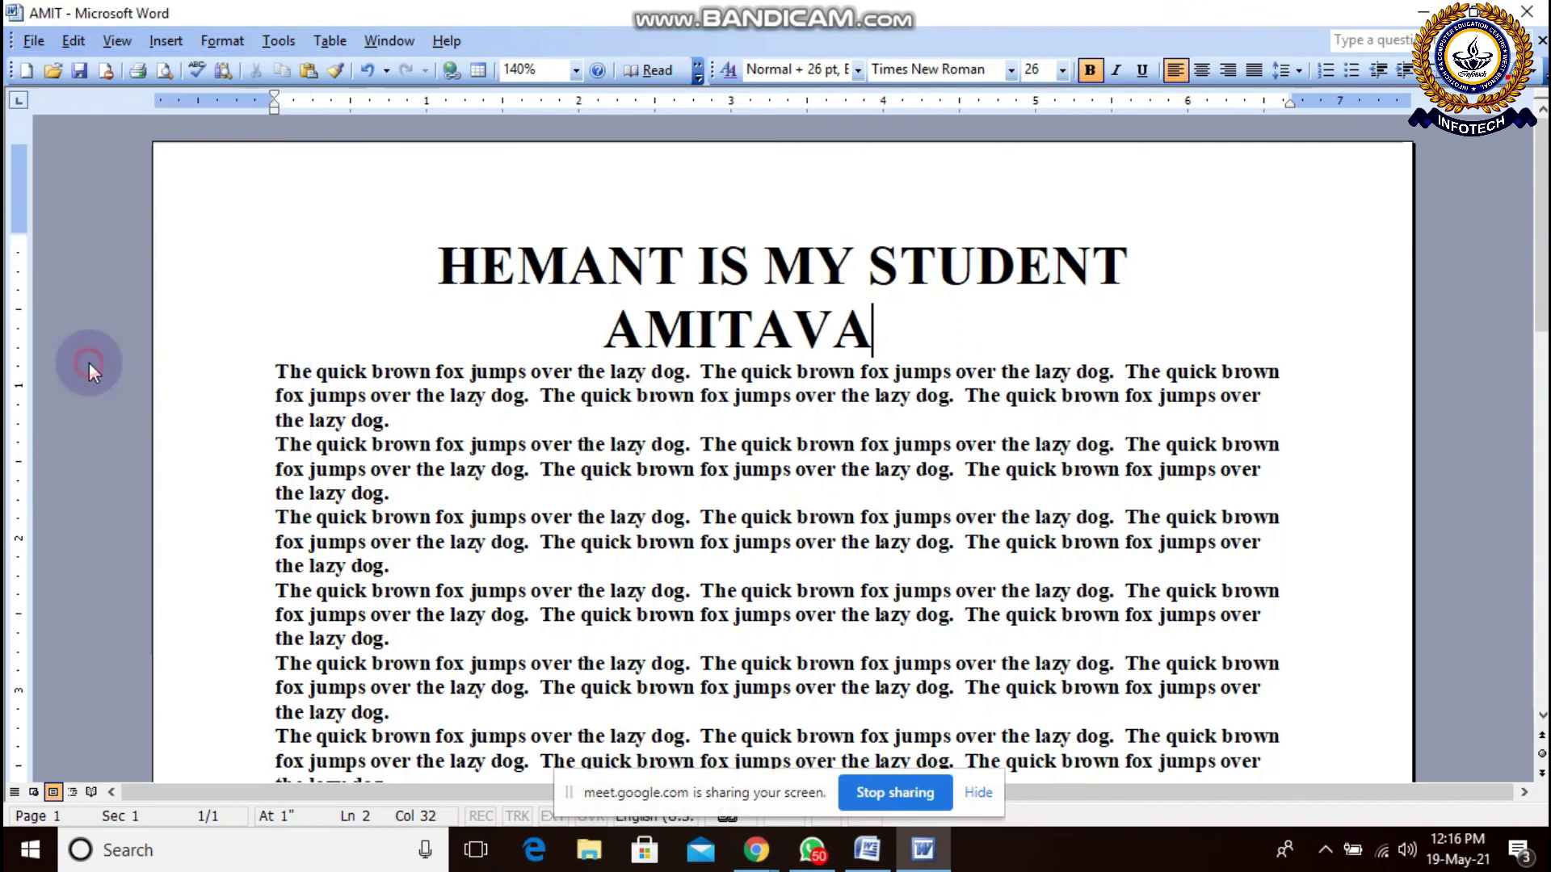
left_click_drag(763, 202, 724, 214)
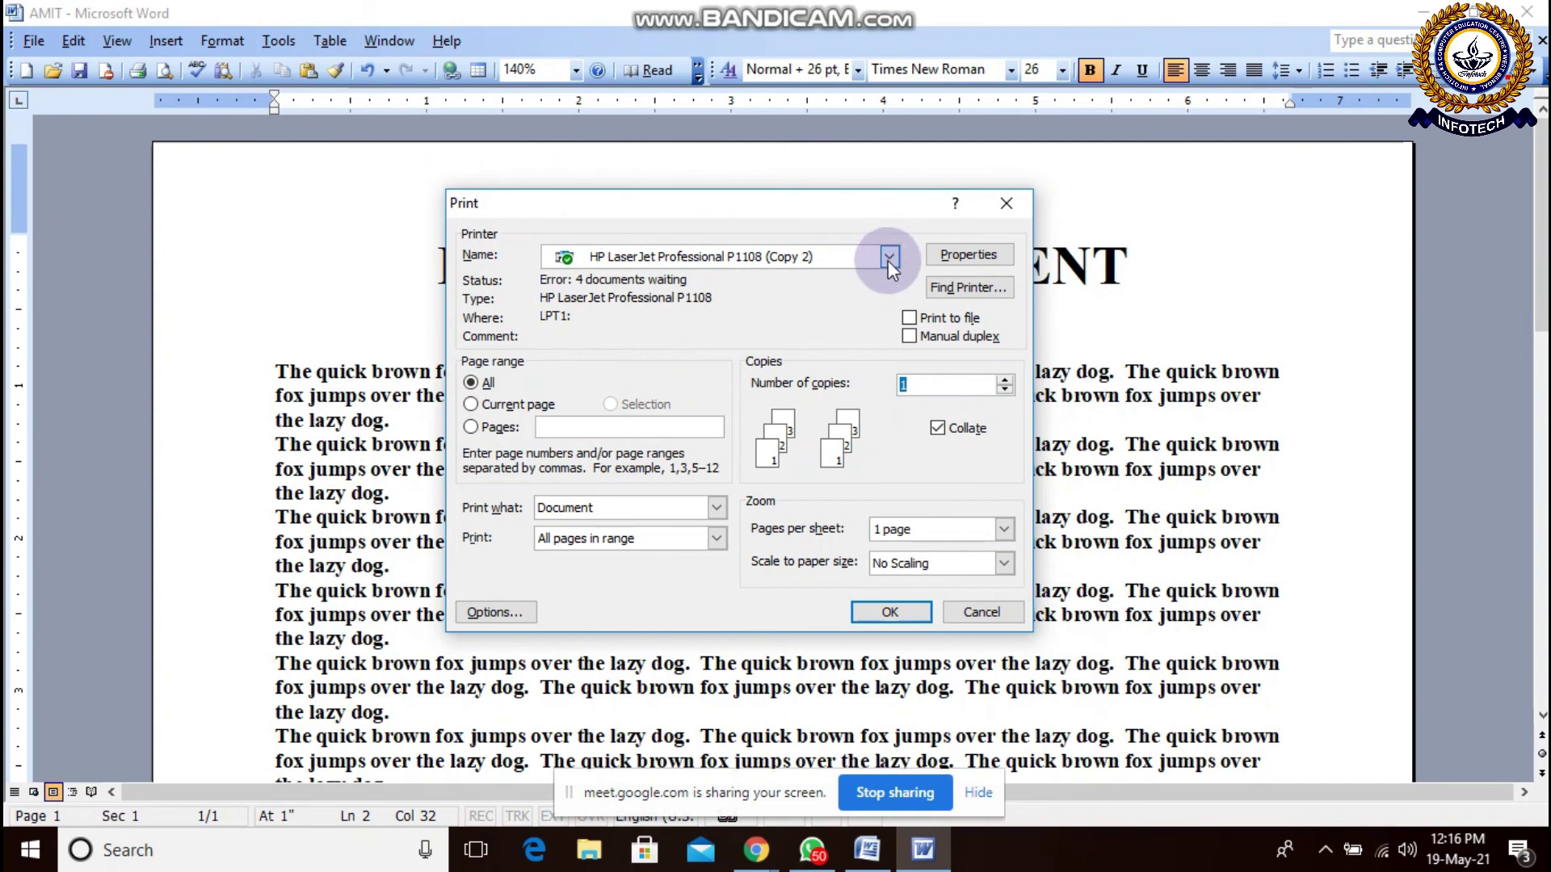
Step: Look through the list of available printers in the Print dialog, keeping the HP LaserJet Professional P1108 (Copy 2) selected
left_click(890, 257)
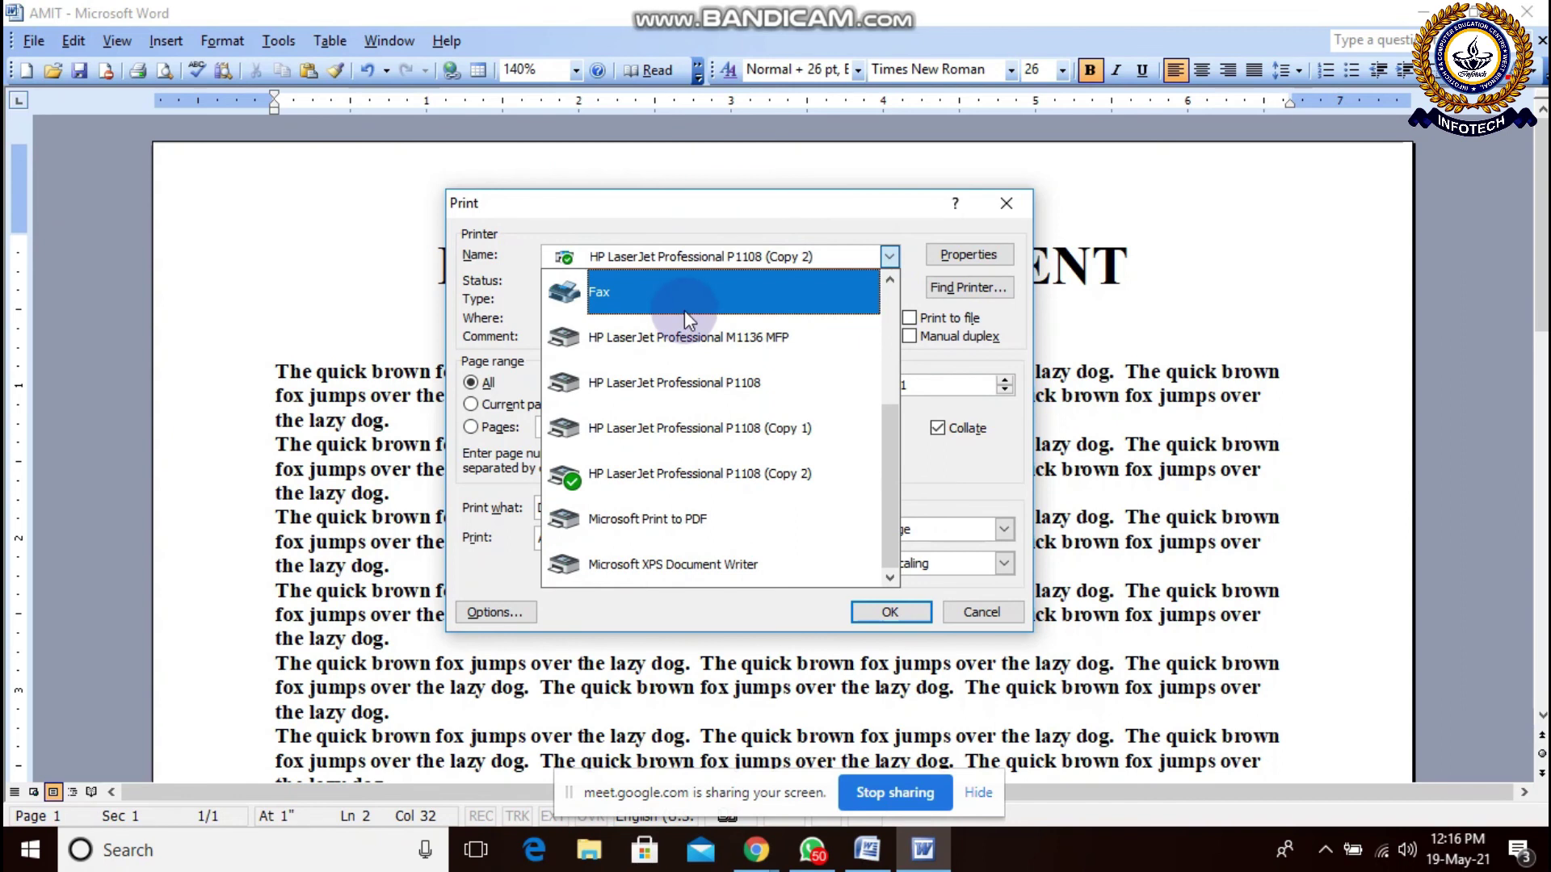
left_click_drag(892, 431, 895, 486)
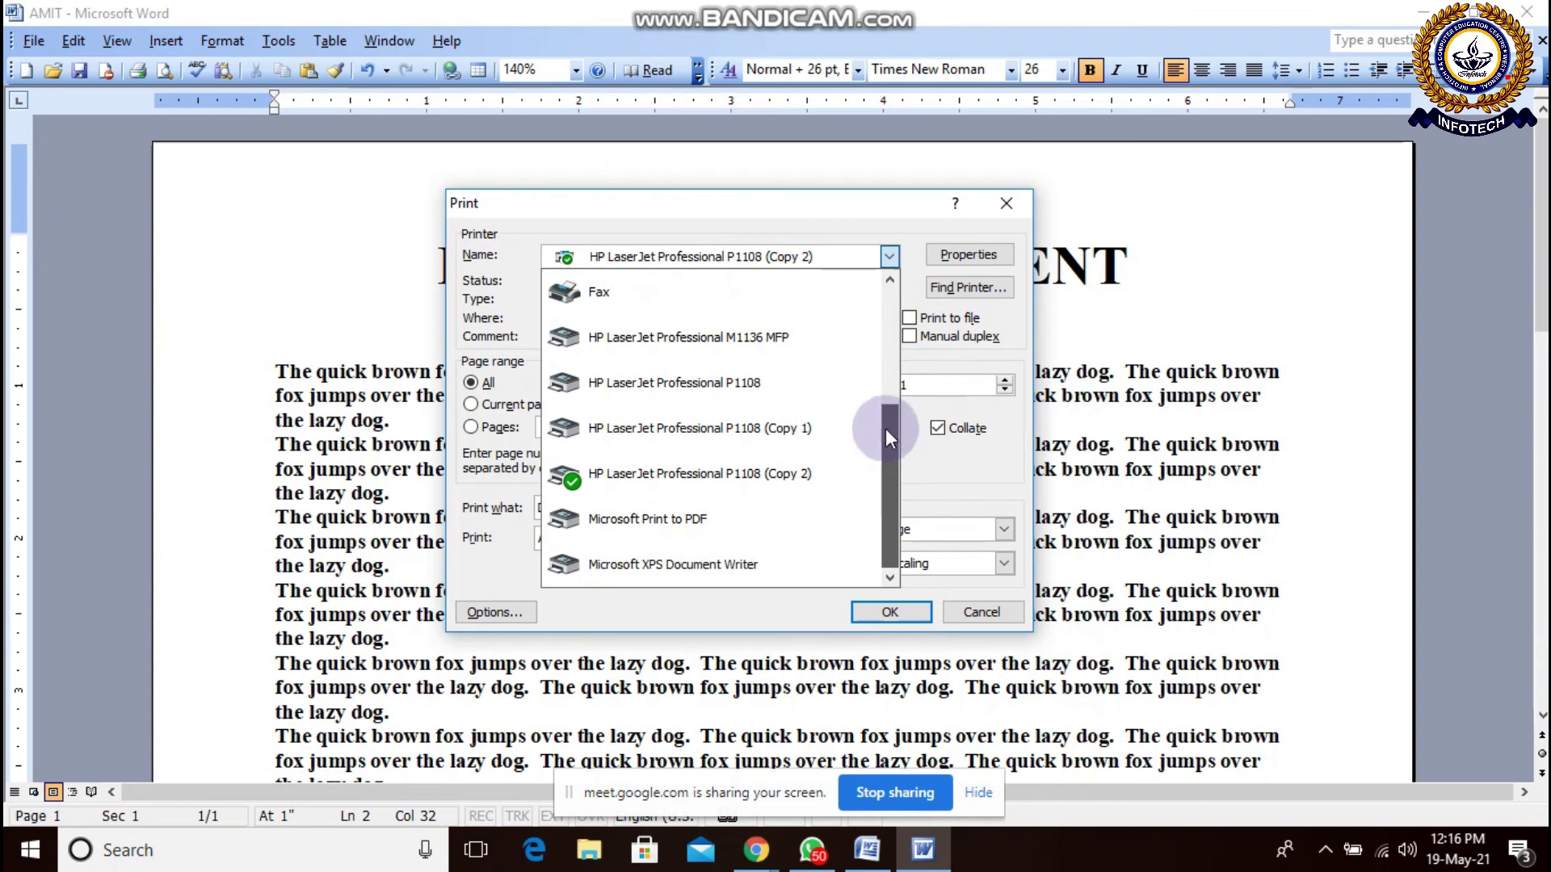
left_click_drag(885, 428, 888, 304)
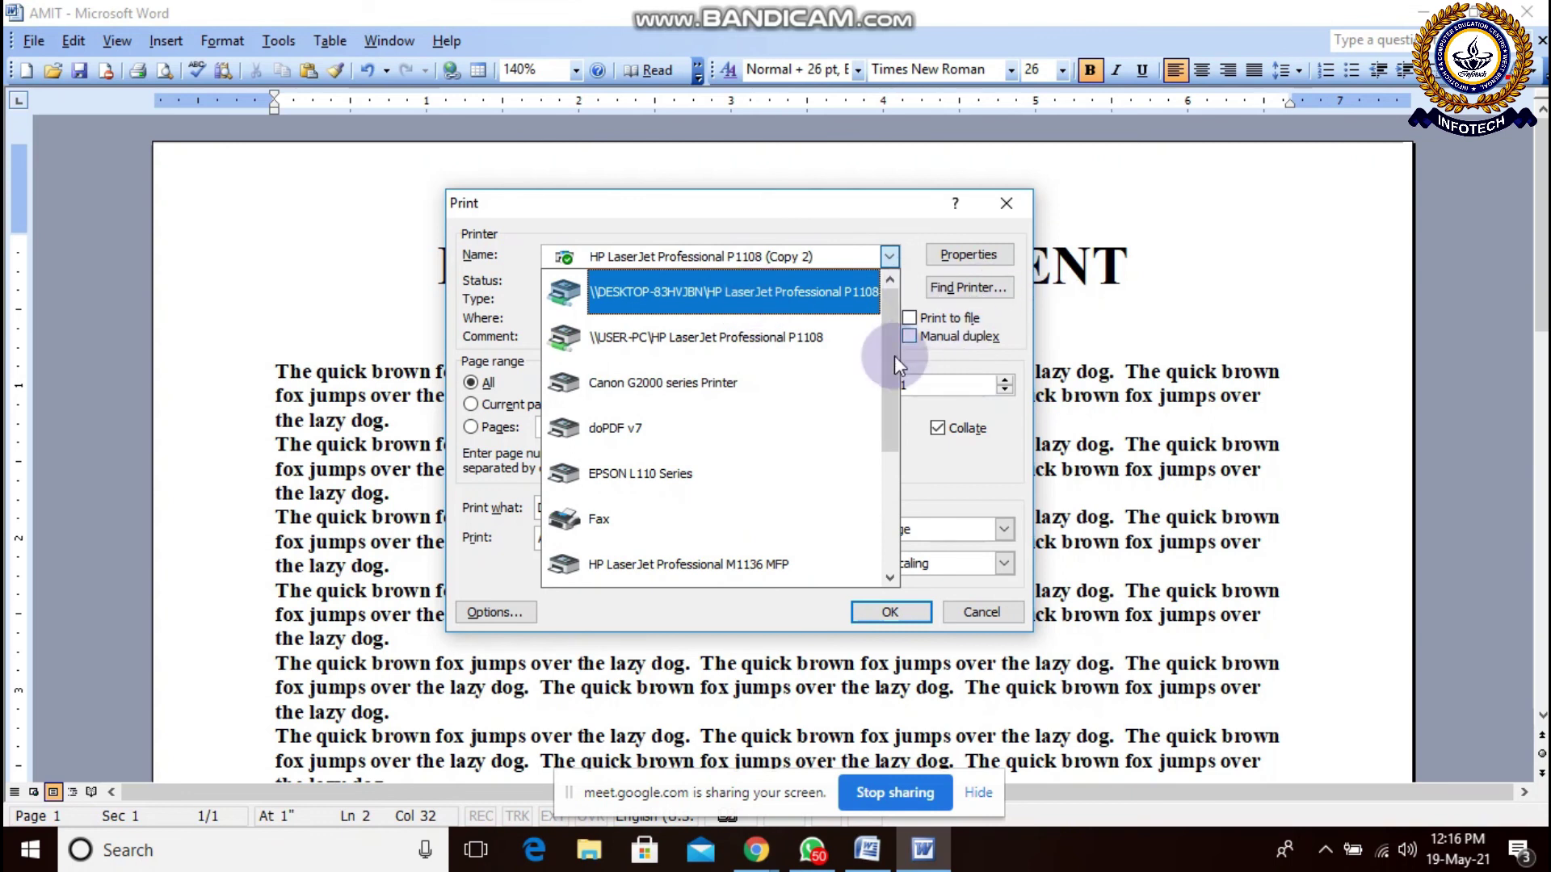
left_click(1016, 360)
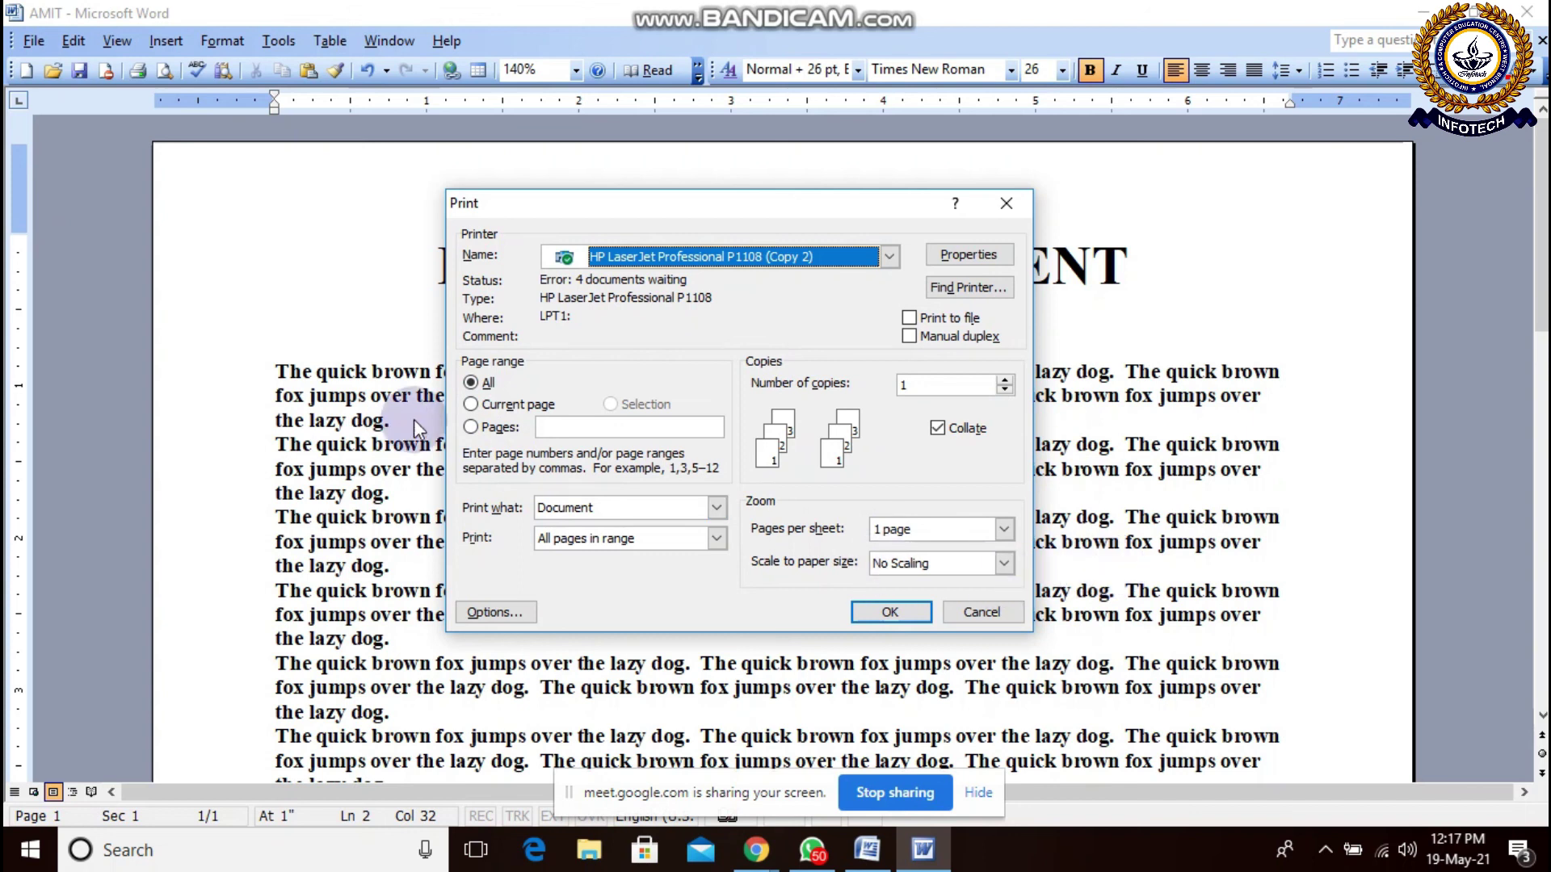
Step: Set the print range to the current page and reposition the Print dialog
left_click(483, 406)
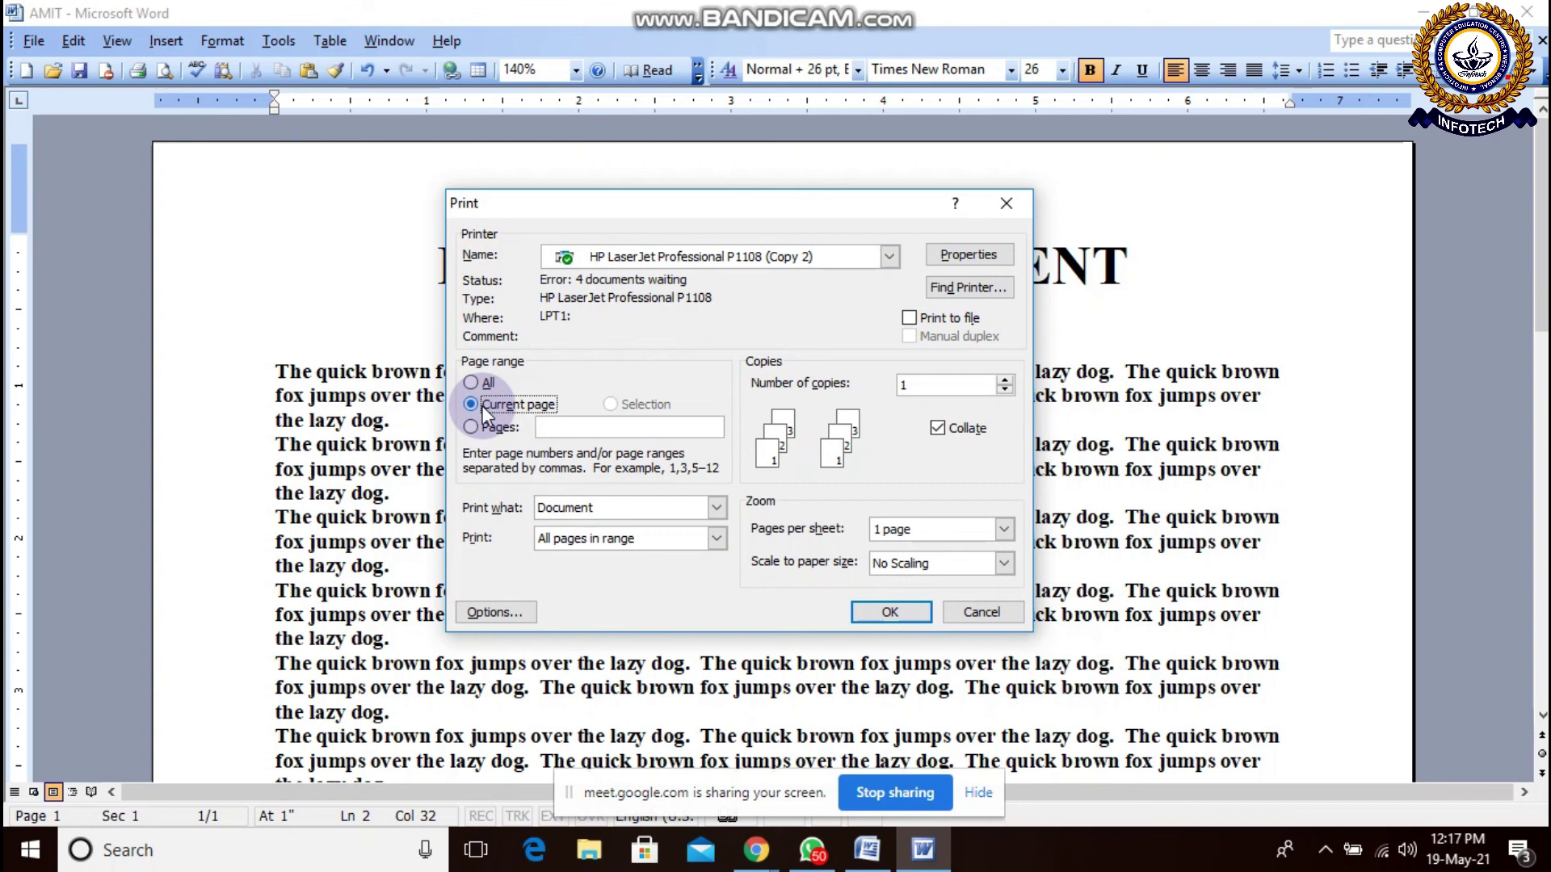
left_click_drag(856, 211, 873, 341)
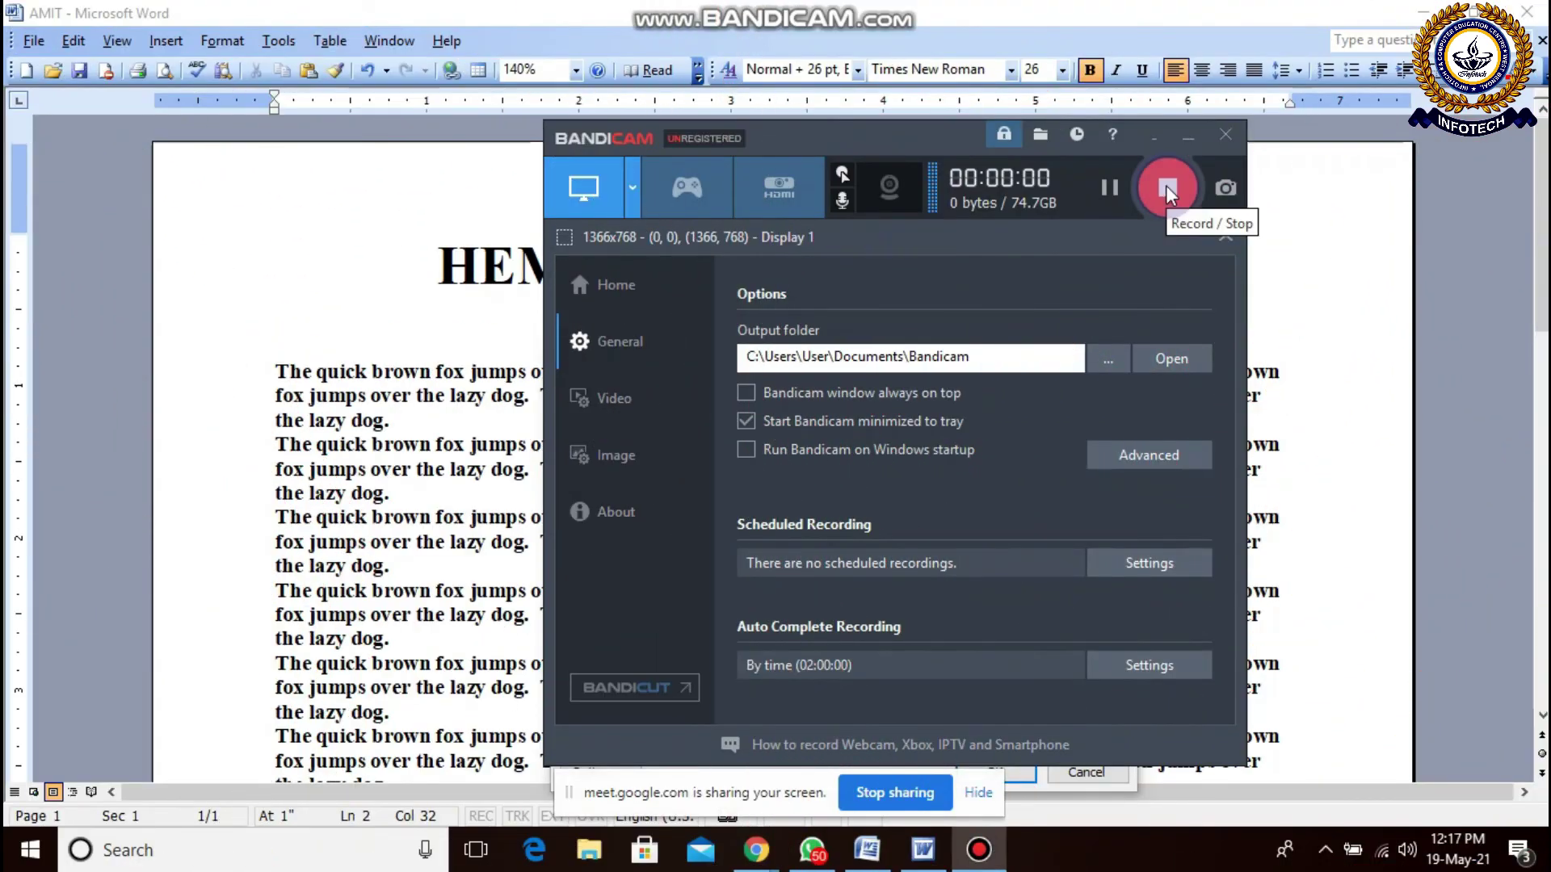
Step: Check the sound recording settings in Bandicam, accept them and return to the Print dialog in Word
left_click(844, 205)
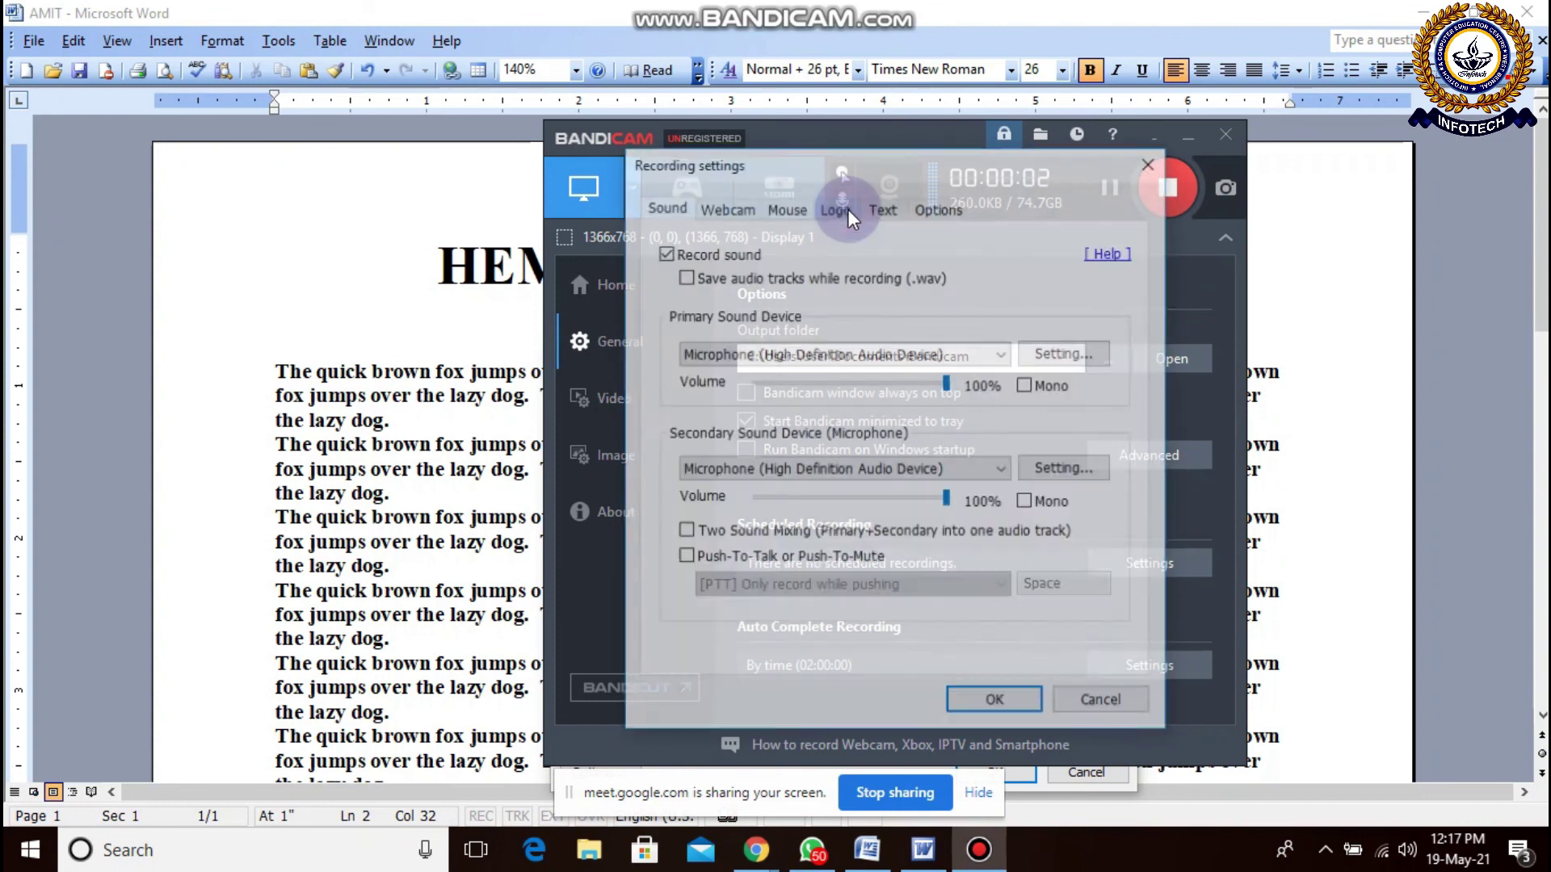
left_click(985, 704)
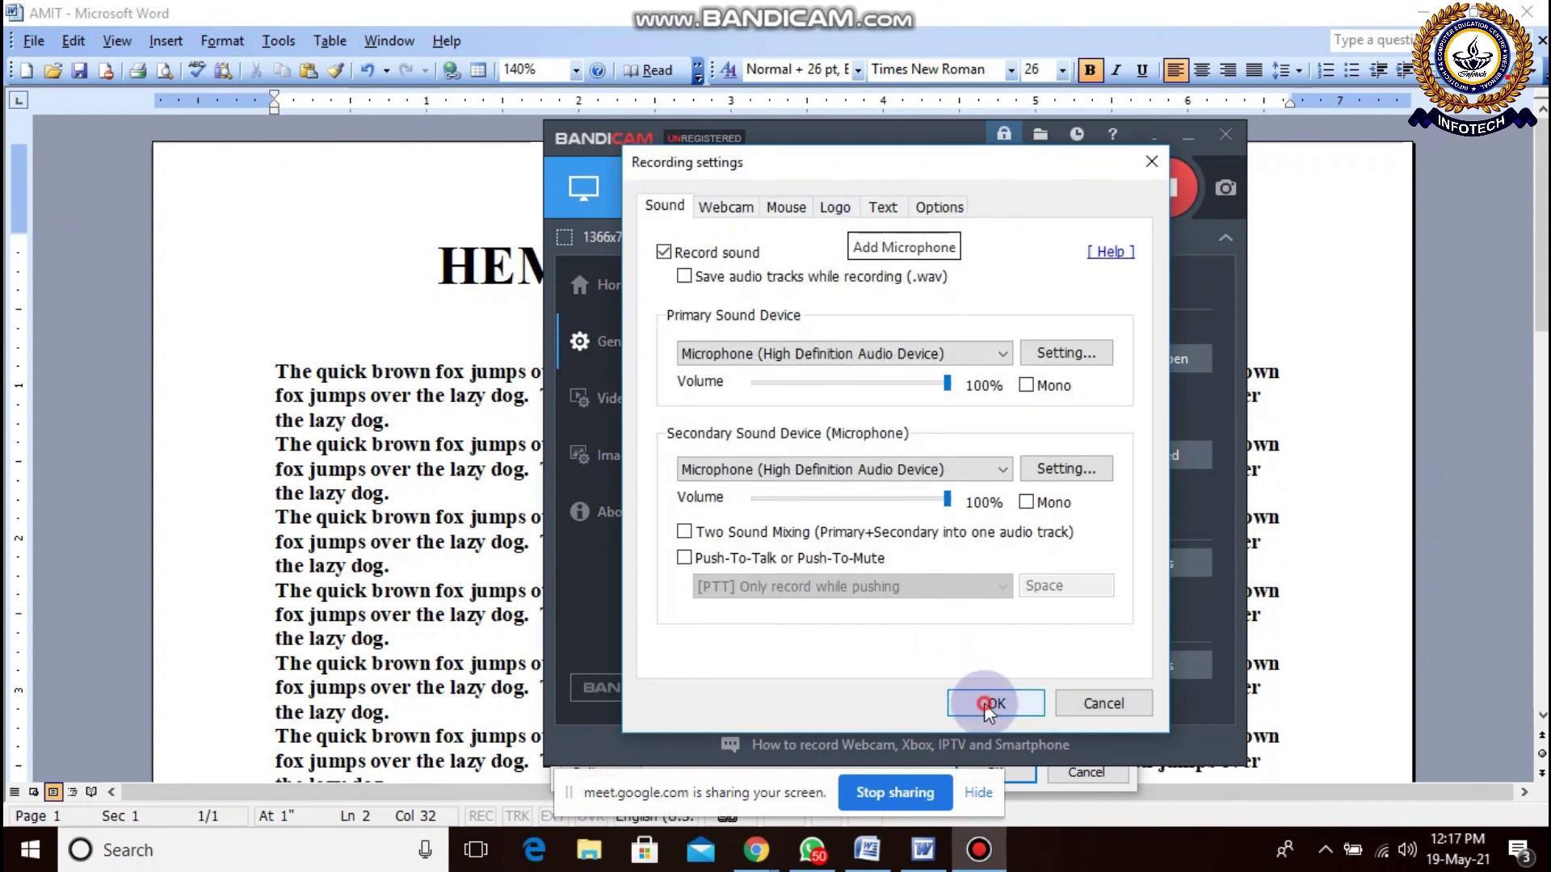
left_click(1150, 135)
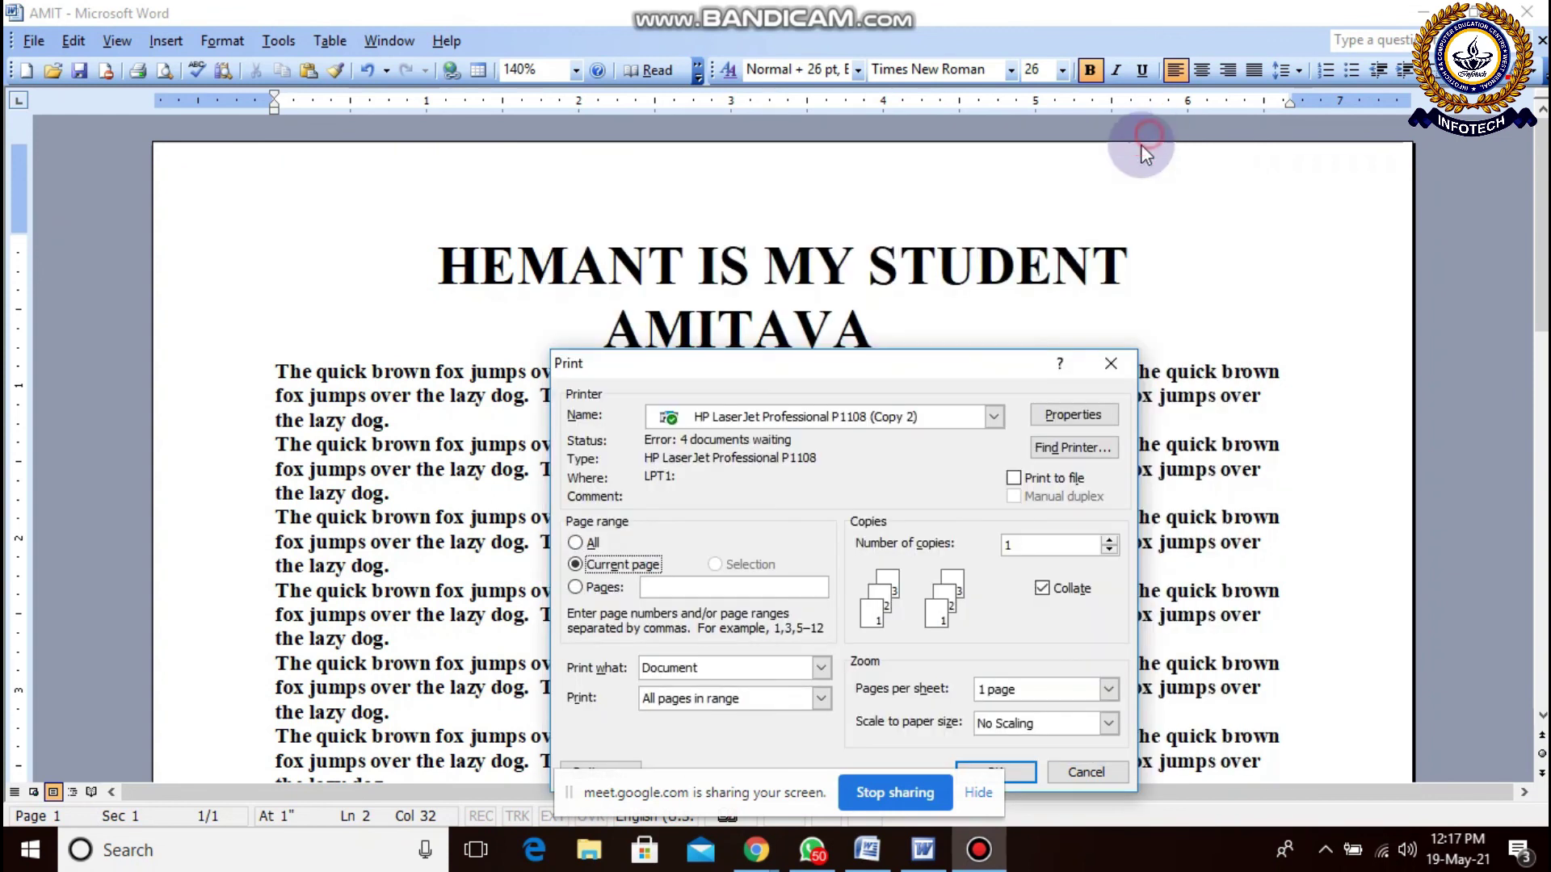
Step: Reposition the Print dialog and set the page range to pages 5-7
left_click_drag(807, 377, 861, 288)
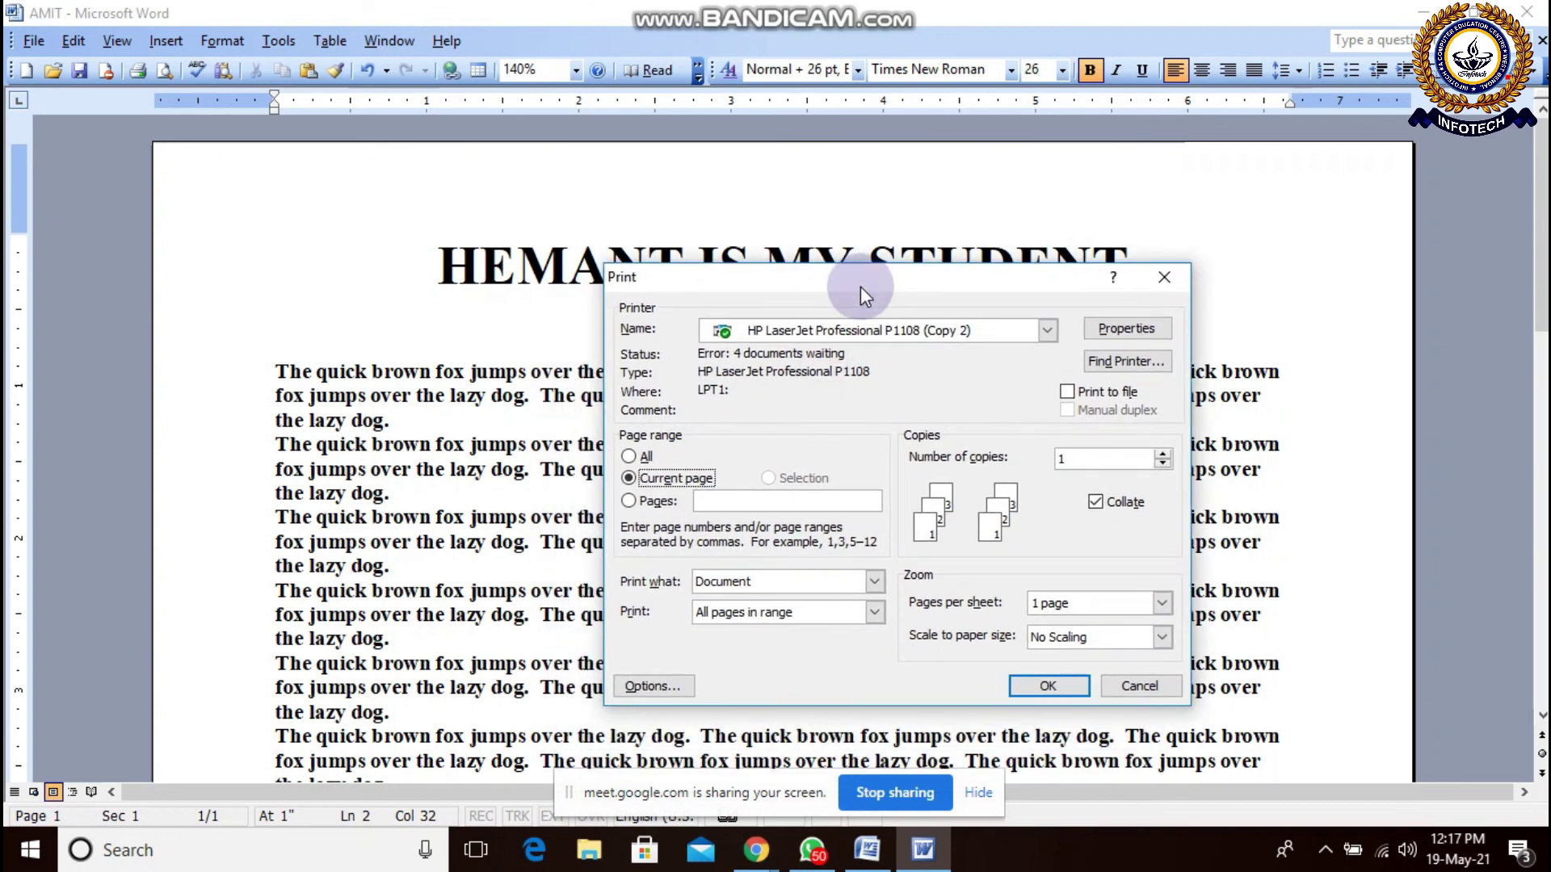
left_click(701, 480)
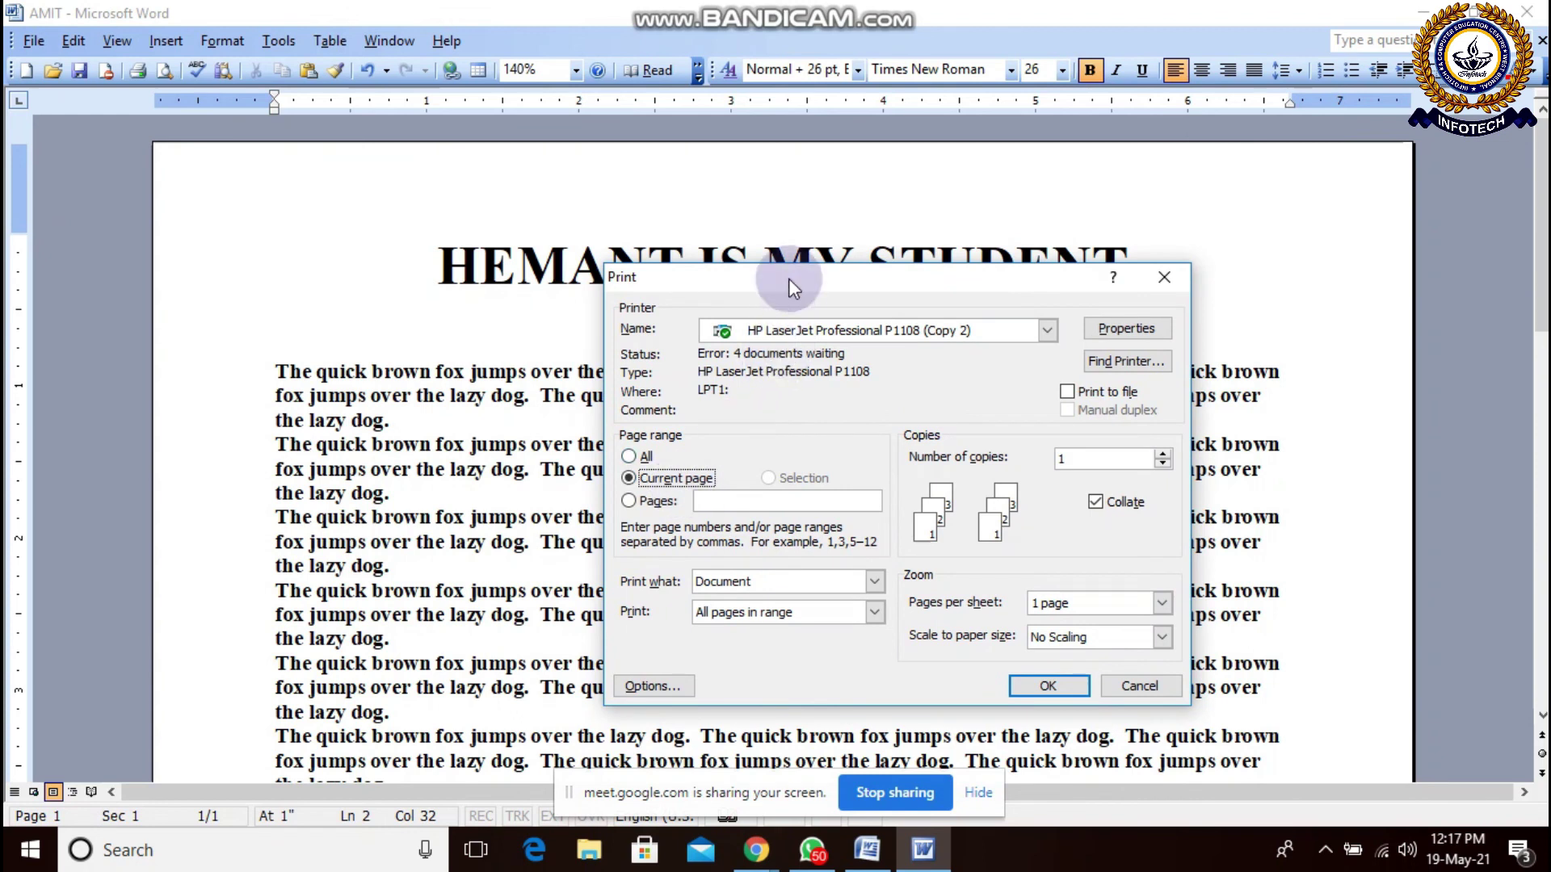
left_click_drag(788, 277, 819, 160)
left_click(664, 381)
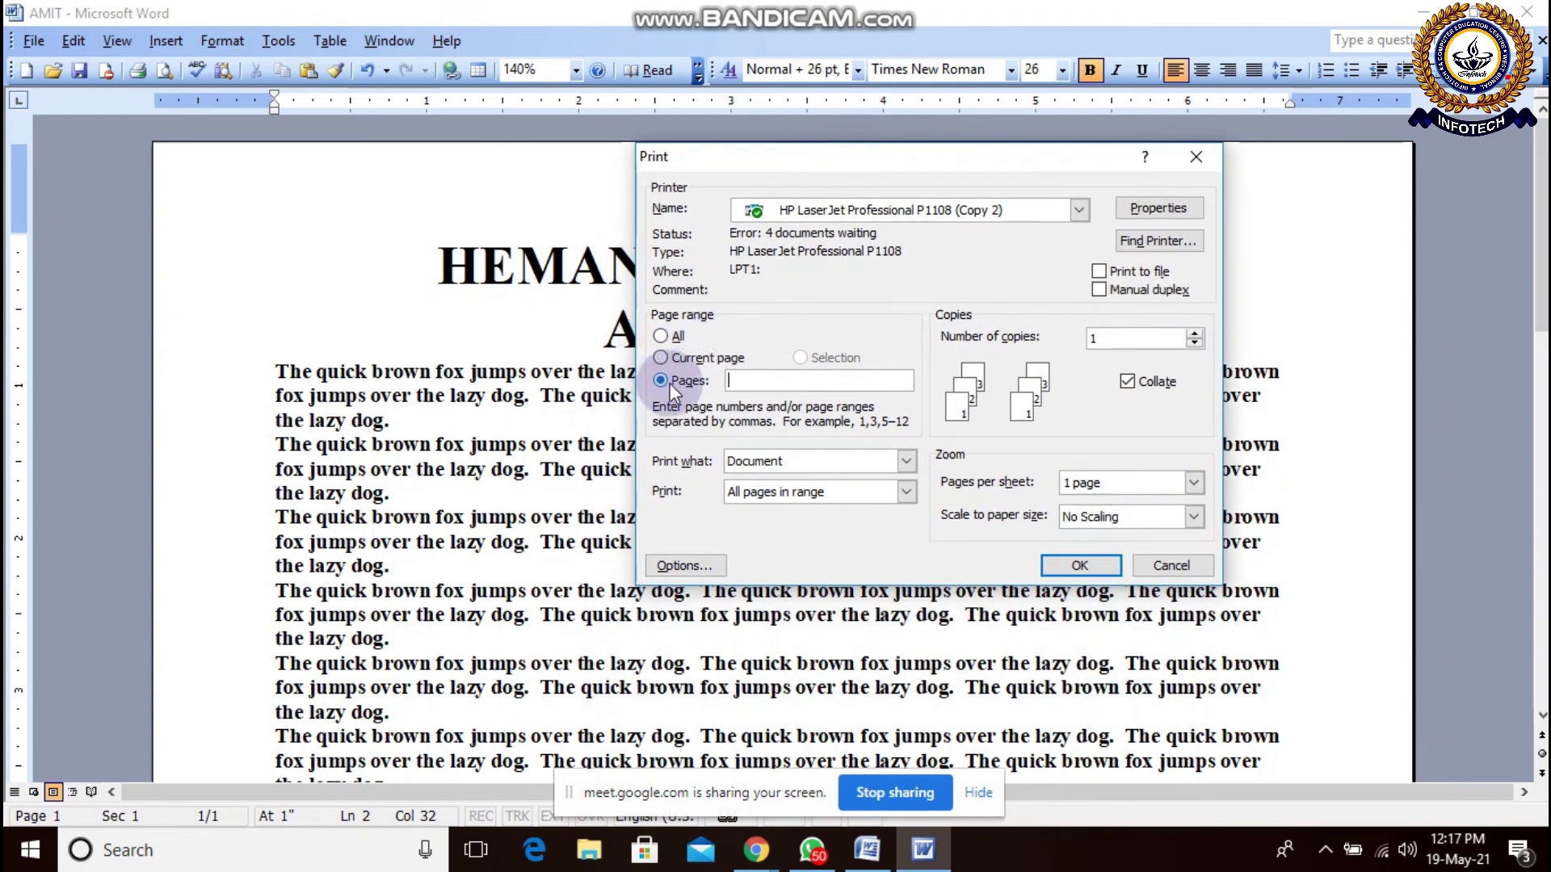
scroll(514, 409, "down", 5)
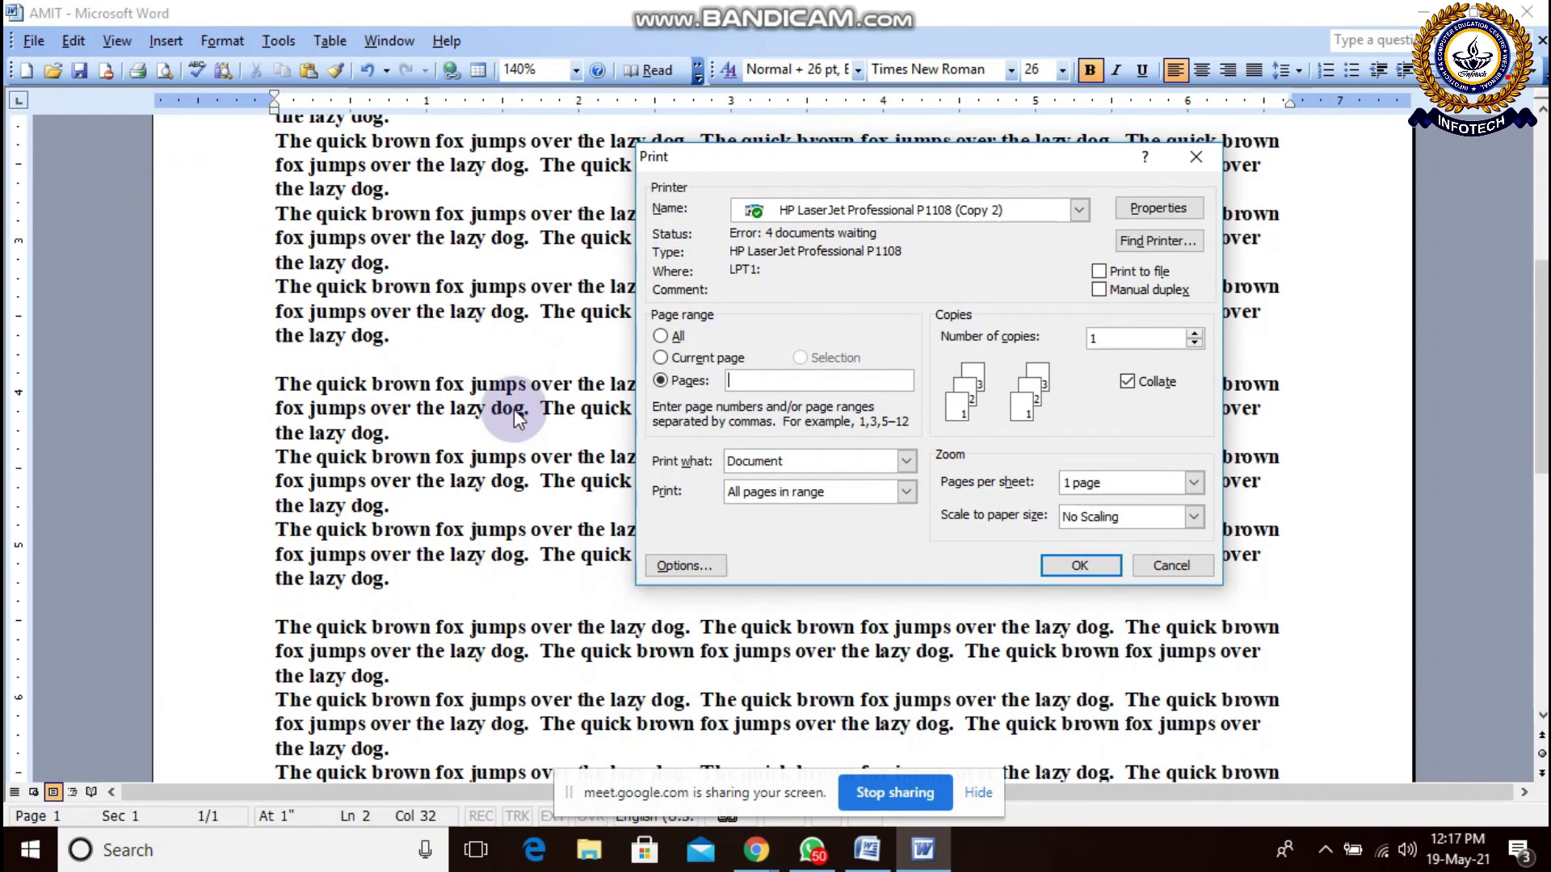
scroll(514, 409, "up", 3)
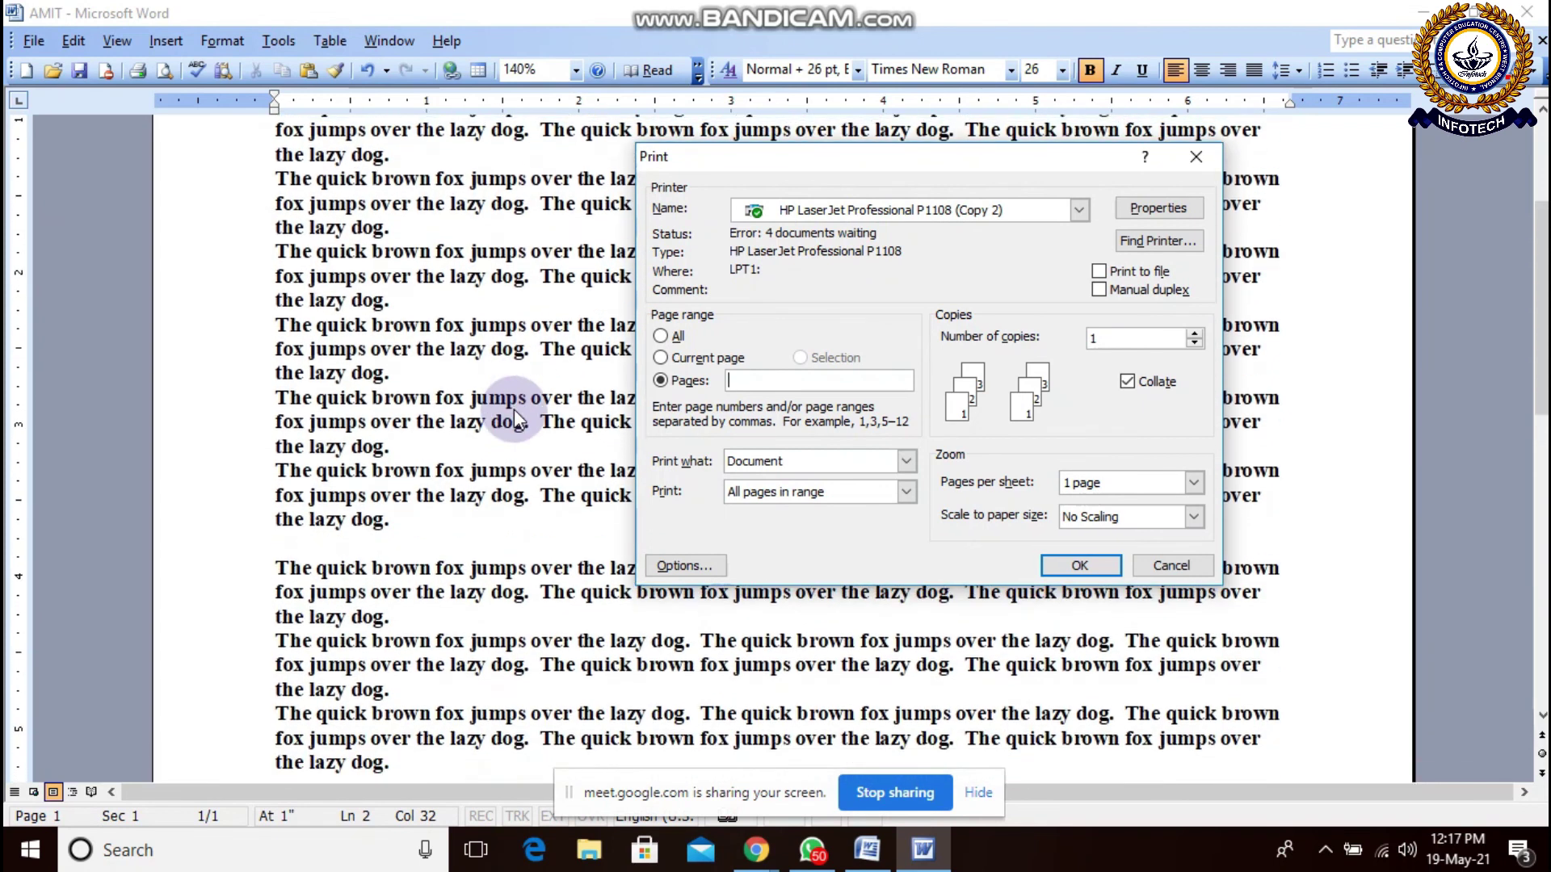
scroll(514, 408, "up", 4)
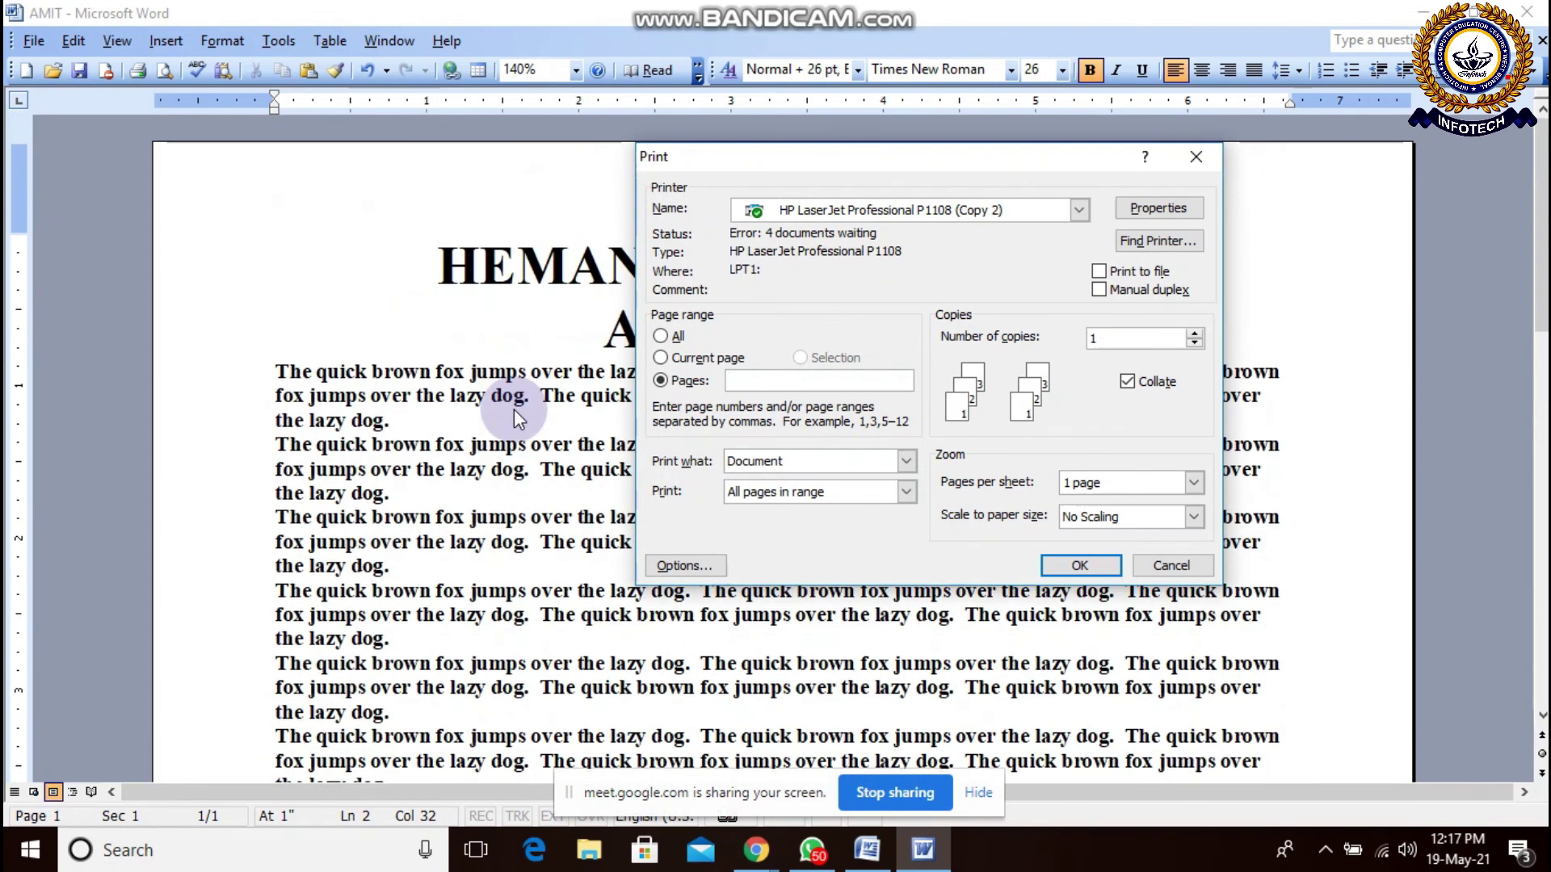
left_click(732, 379)
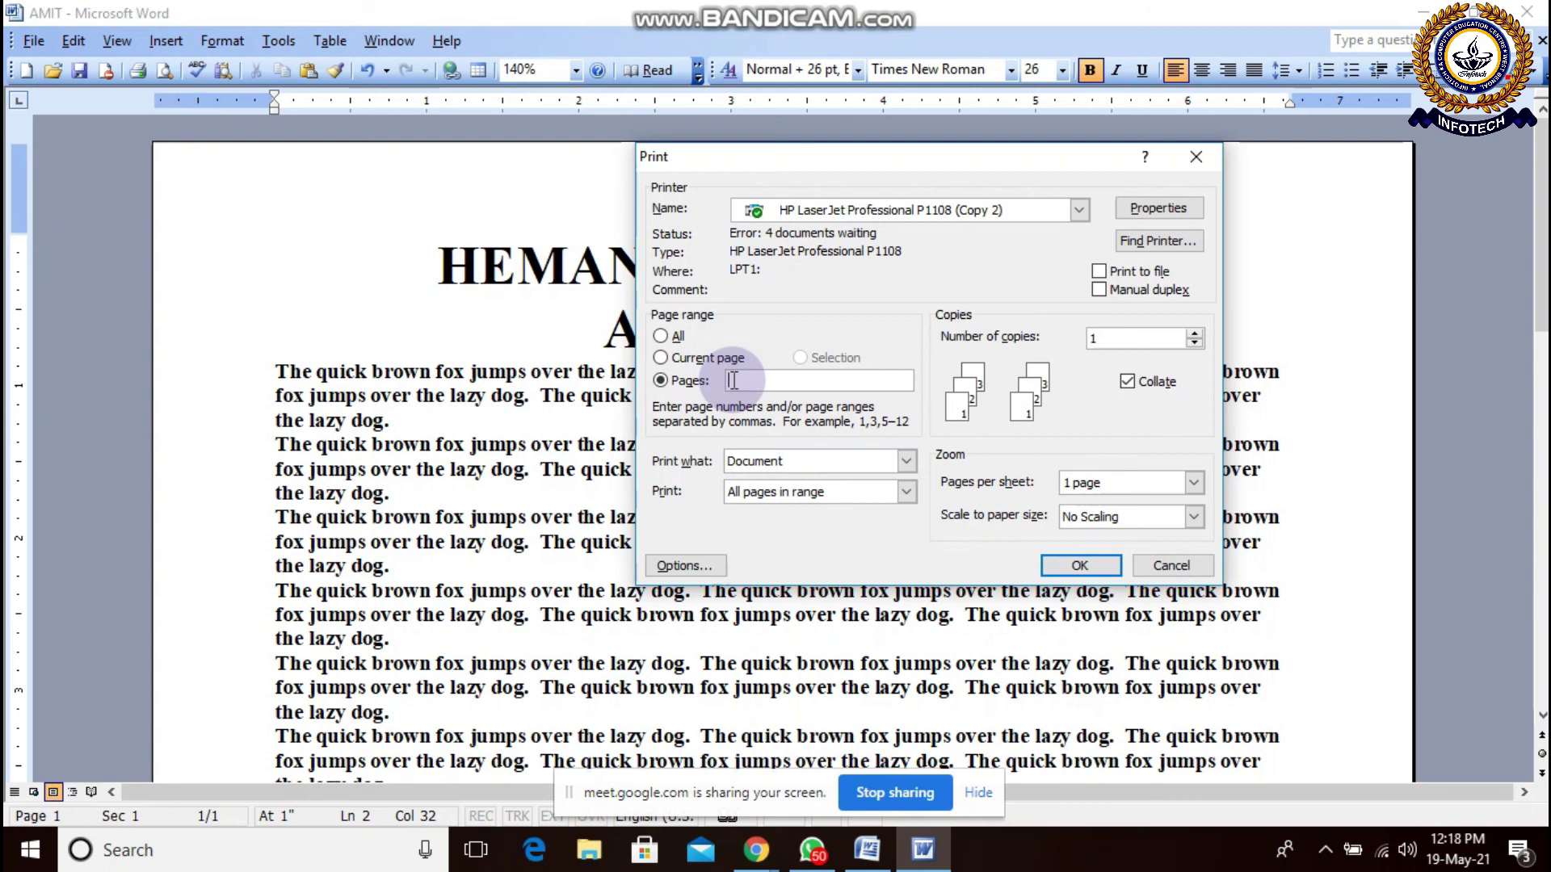
type("5")
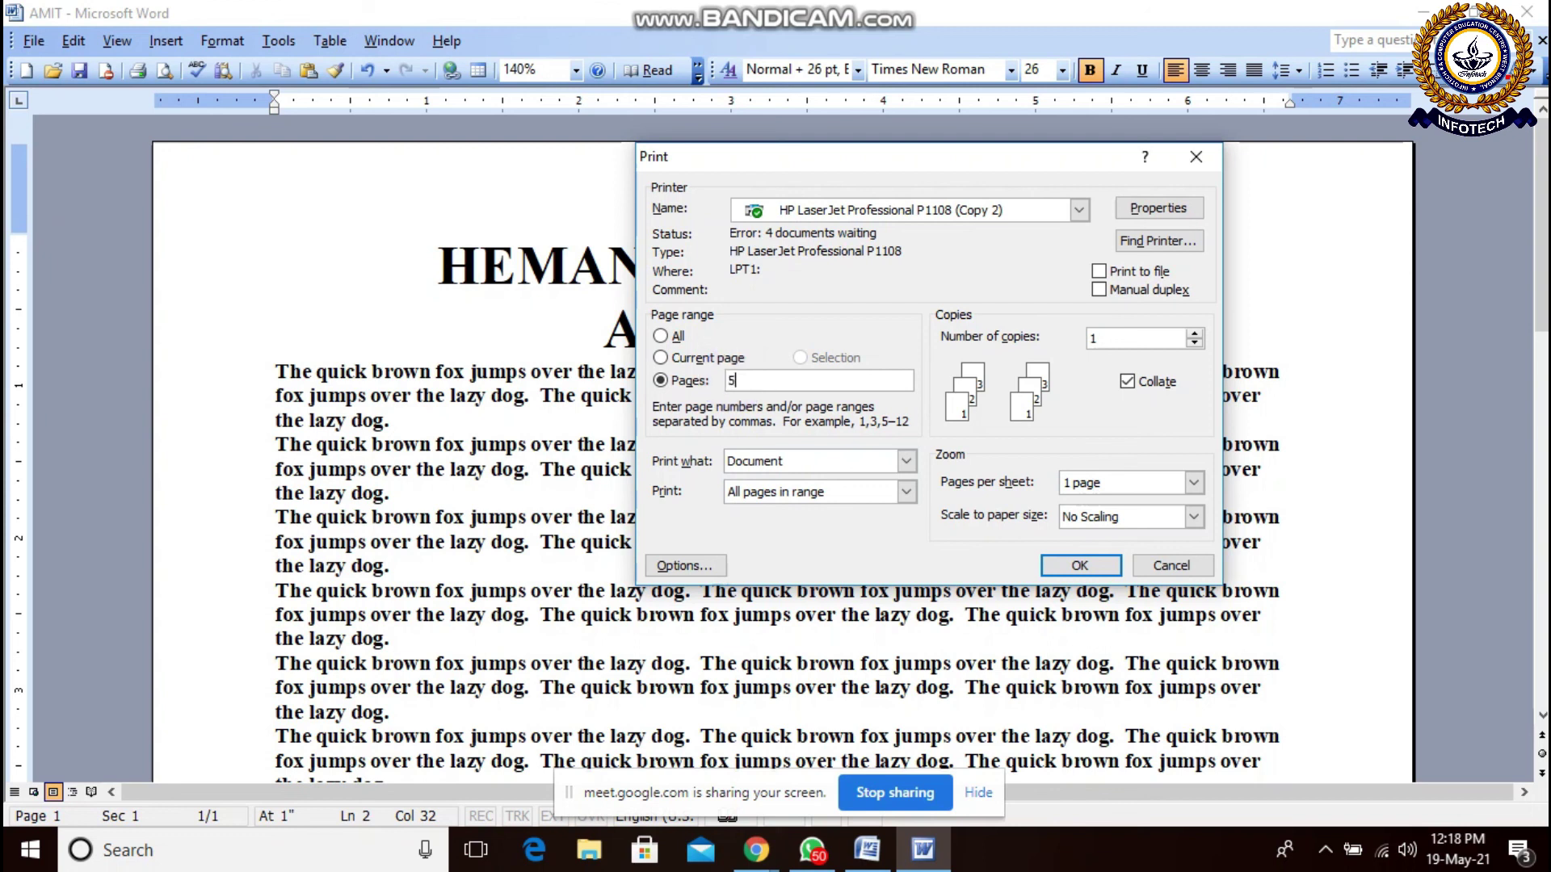
type("-7")
Step: Replace the page range to print with pages 4-10
left_click_drag(755, 380, 647, 375)
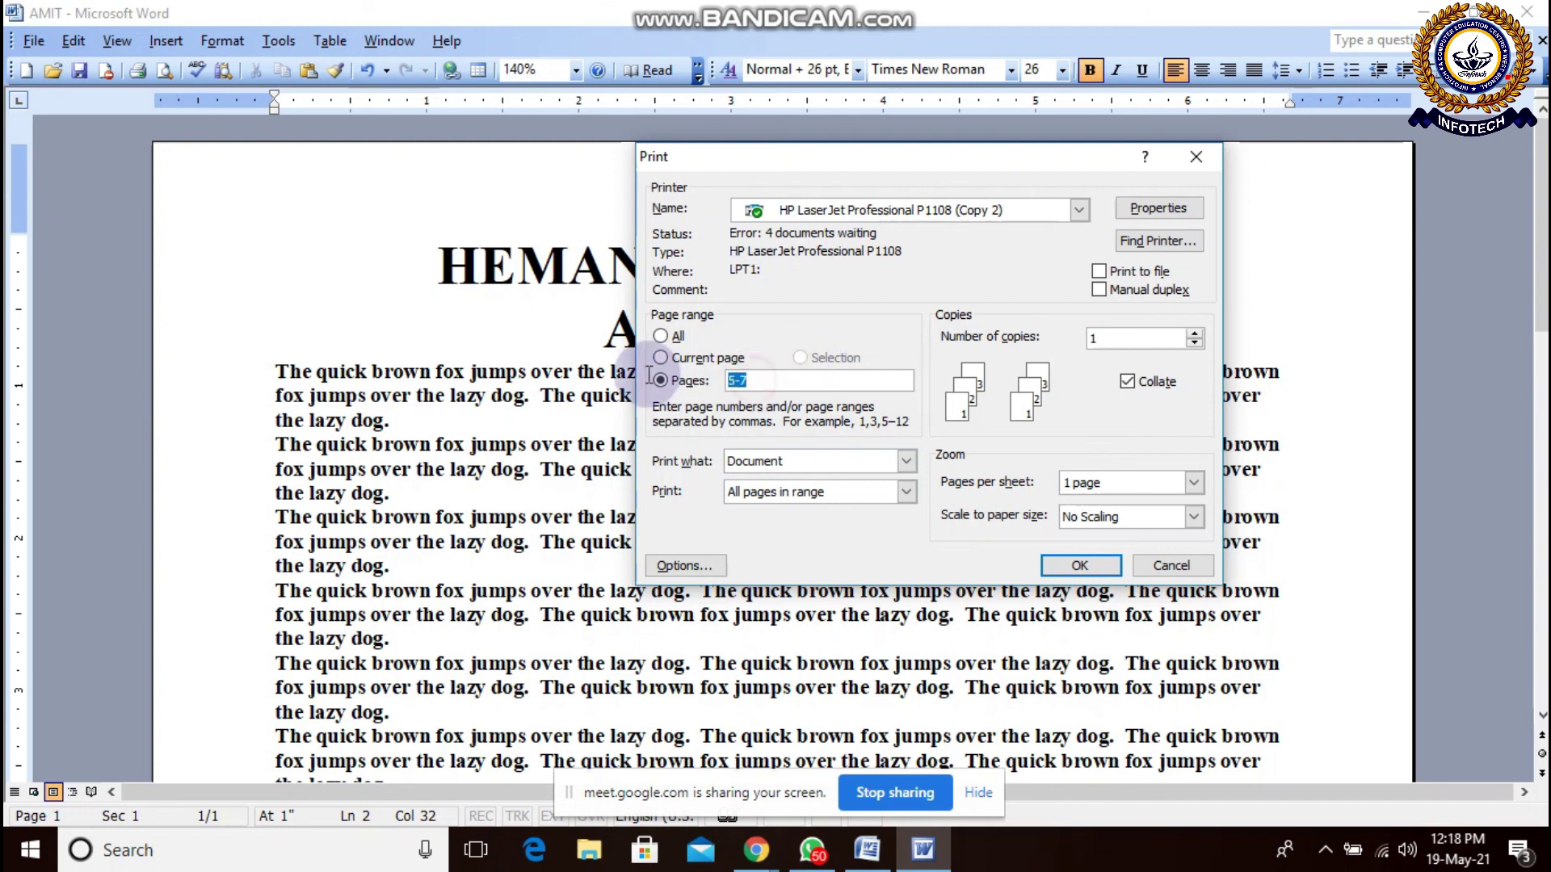
key("BackSpace")
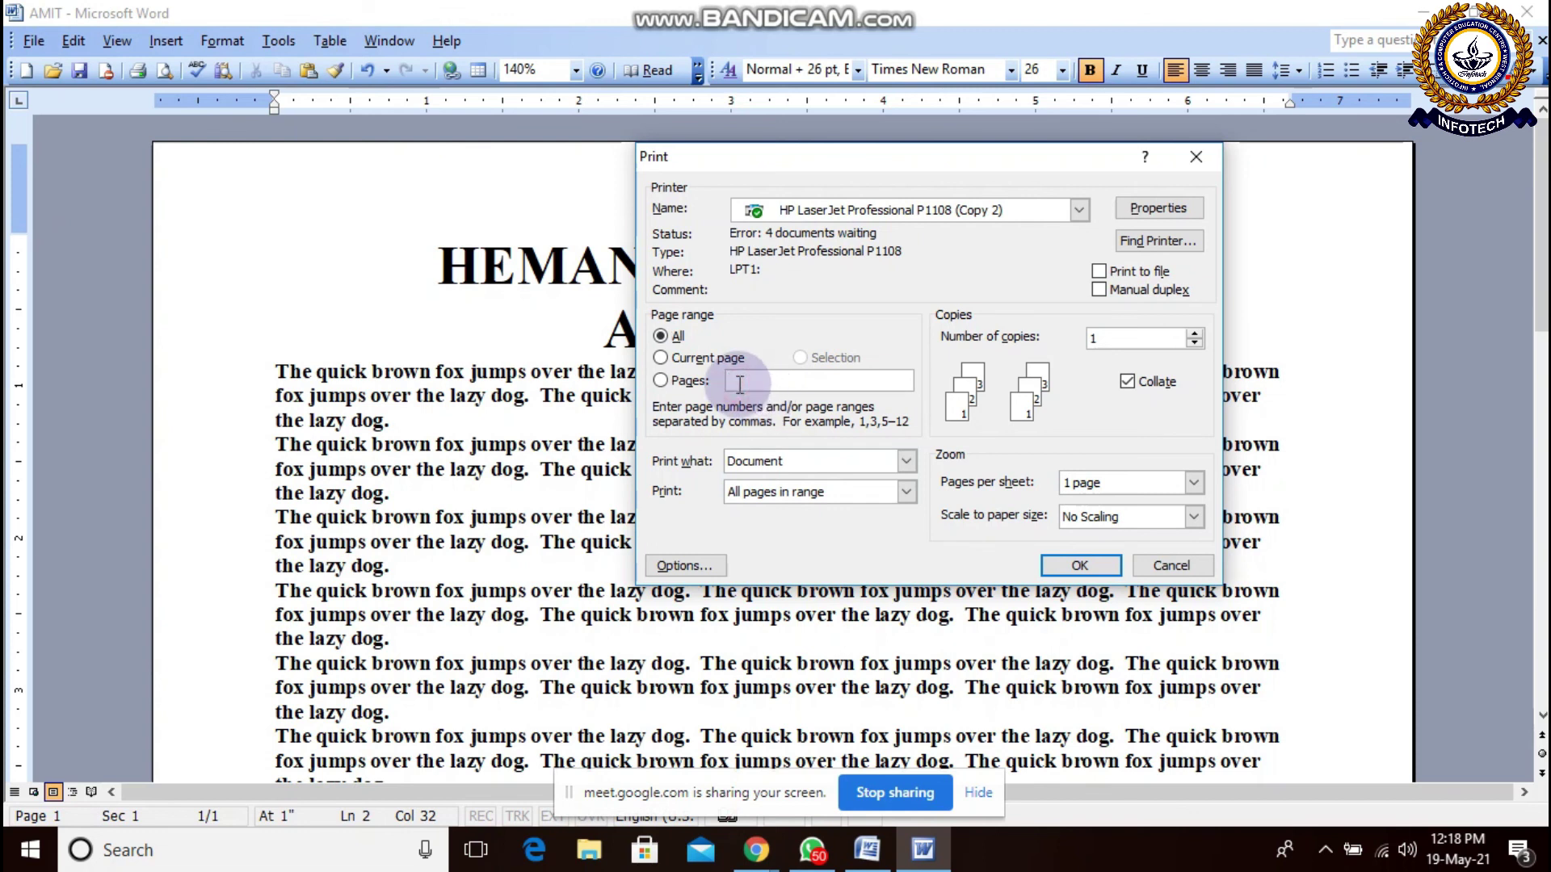
type("4")
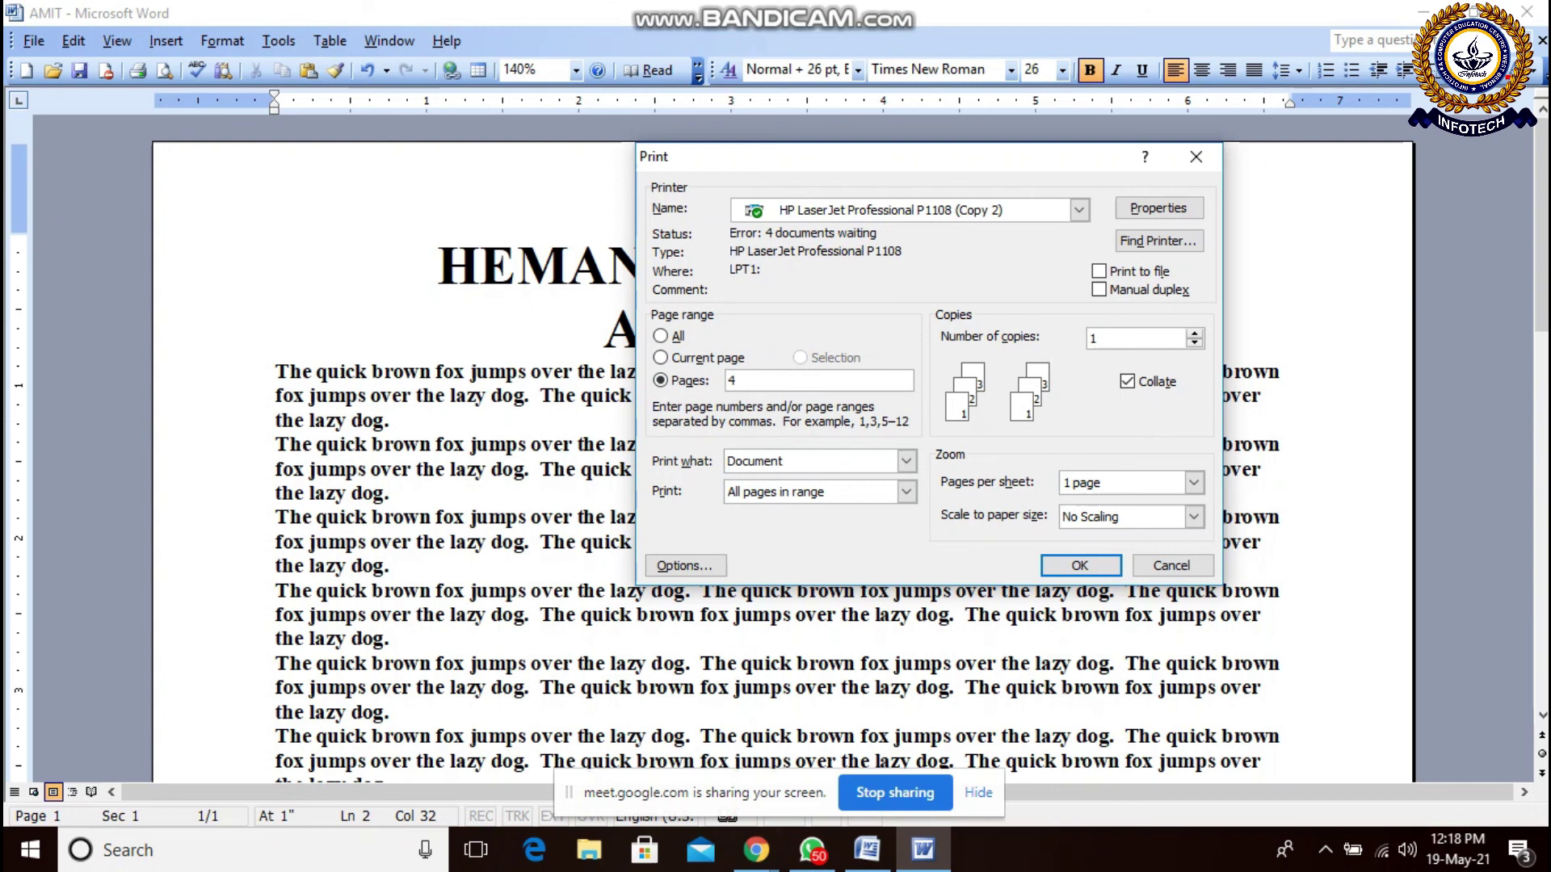
type("-10")
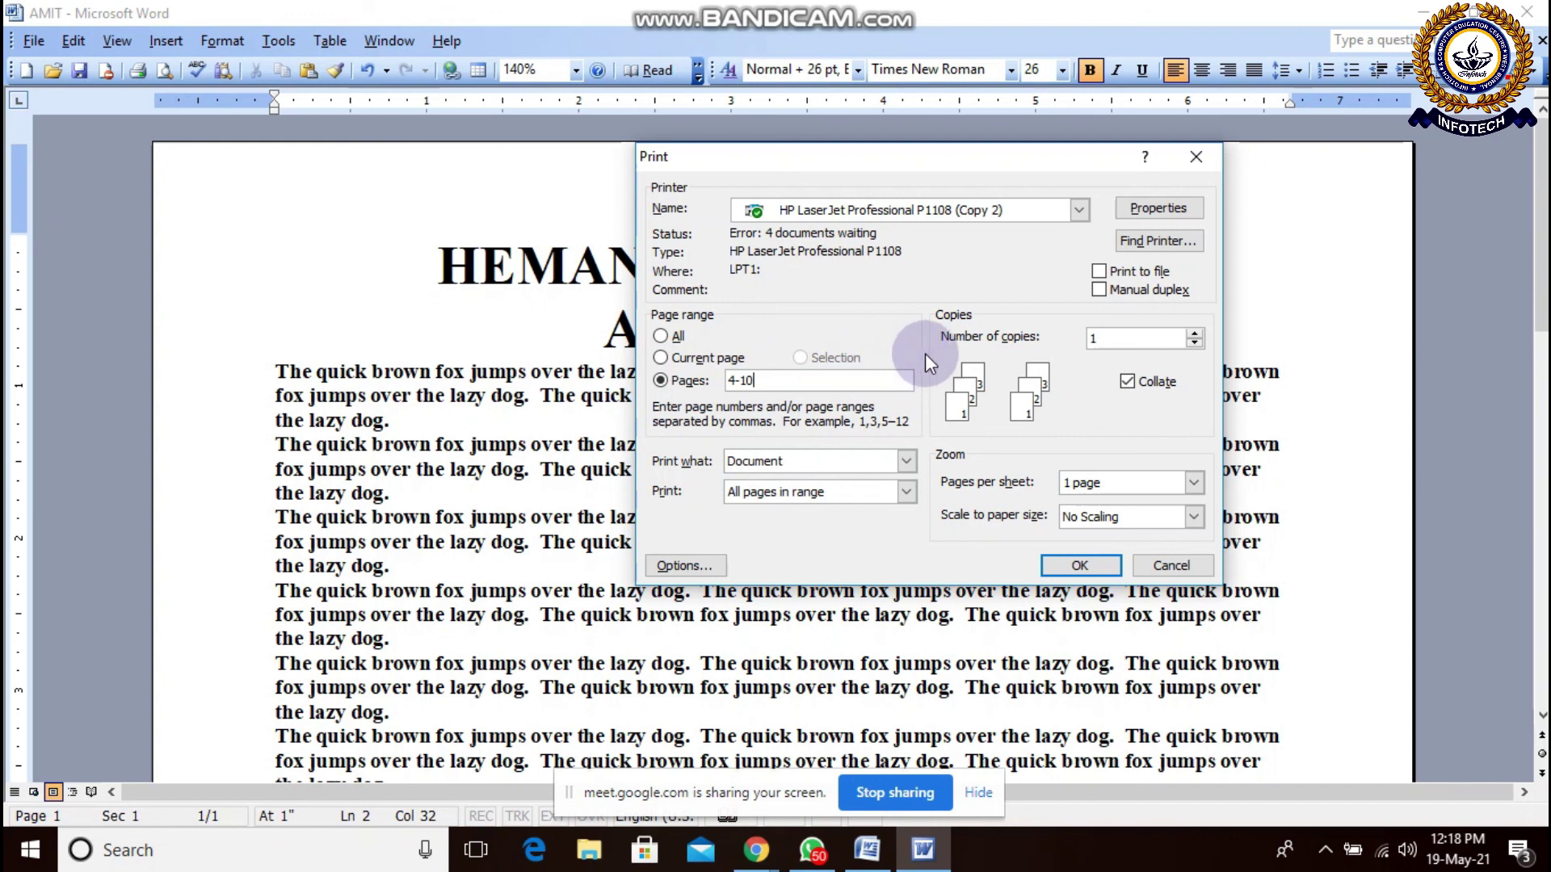
Step: Try changing the number of copies, returning it to 1
left_click(1194, 333)
left_click(1198, 343)
left_click(1198, 342)
double_click(1118, 345)
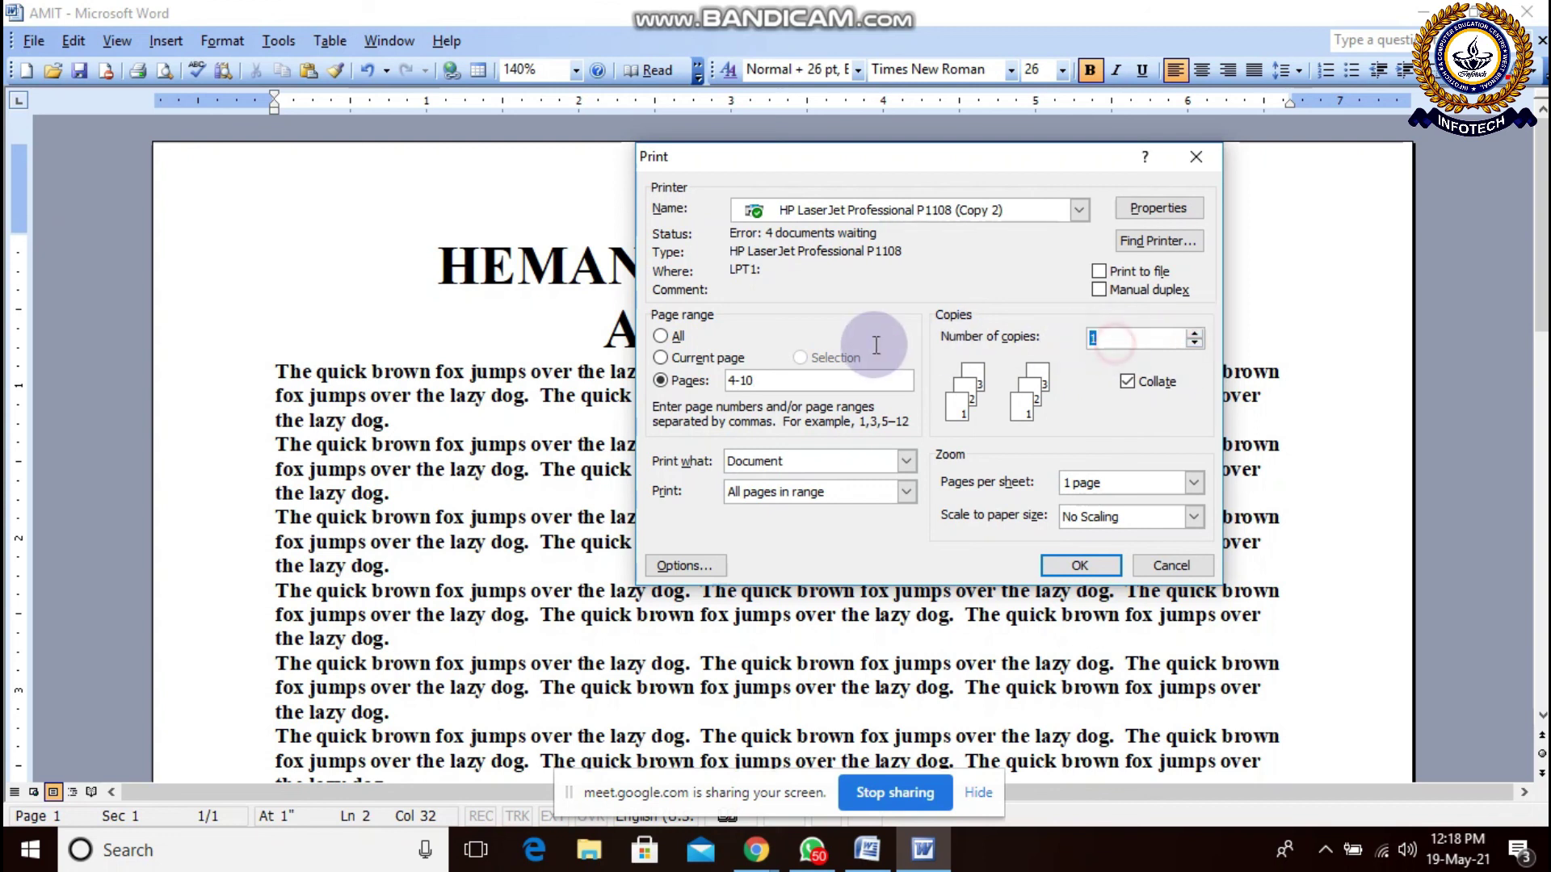
Step: Set the paper size to A4 in the printer's properties, and close the Print dialog without printing
left_click(1132, 210)
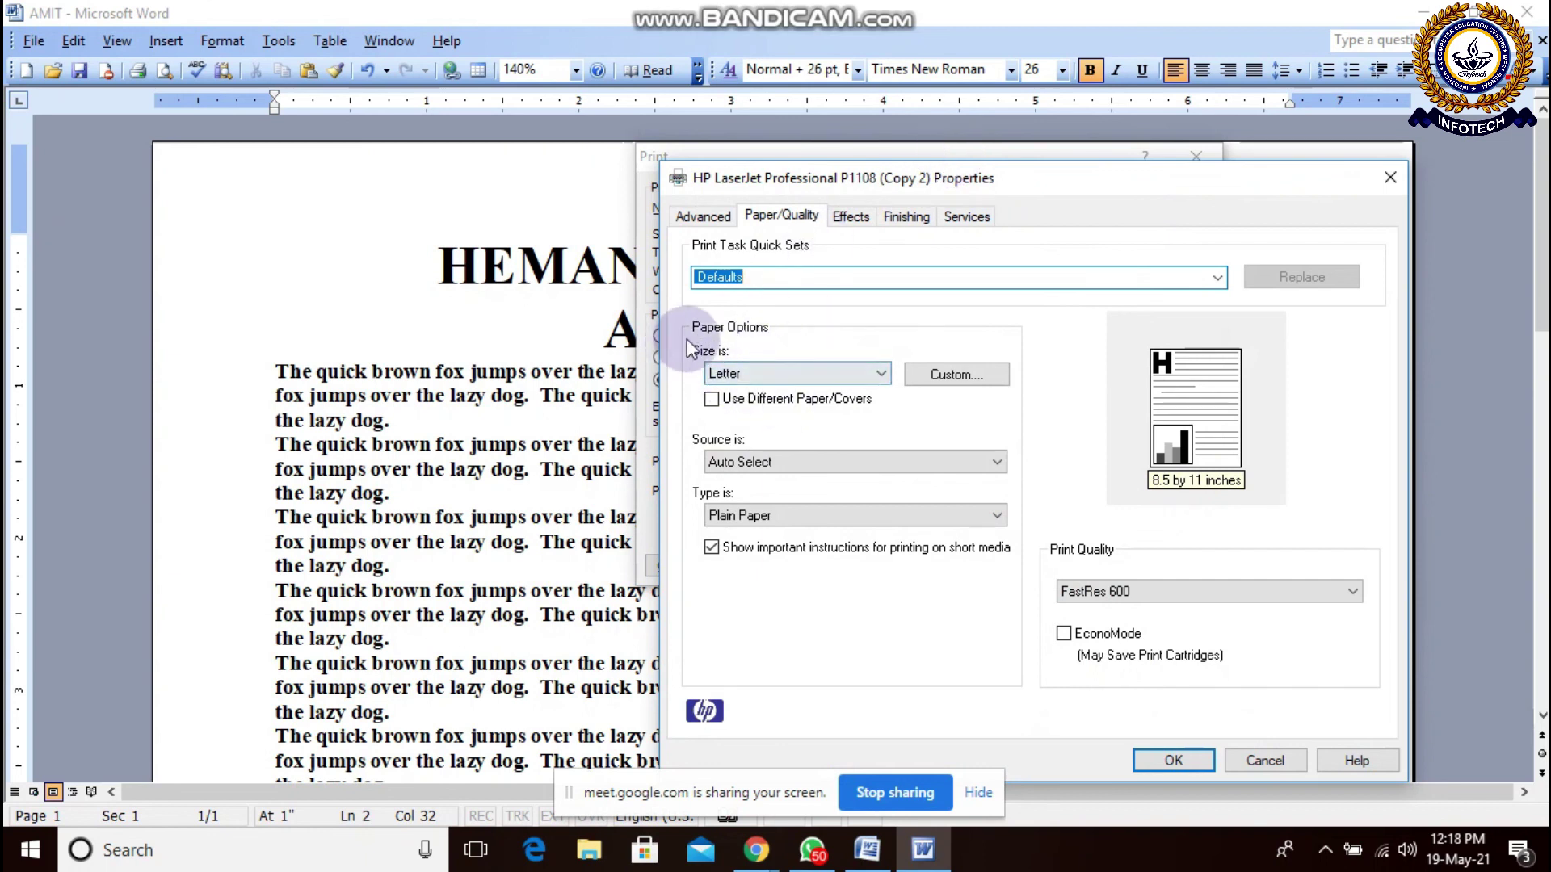
left_click(720, 373)
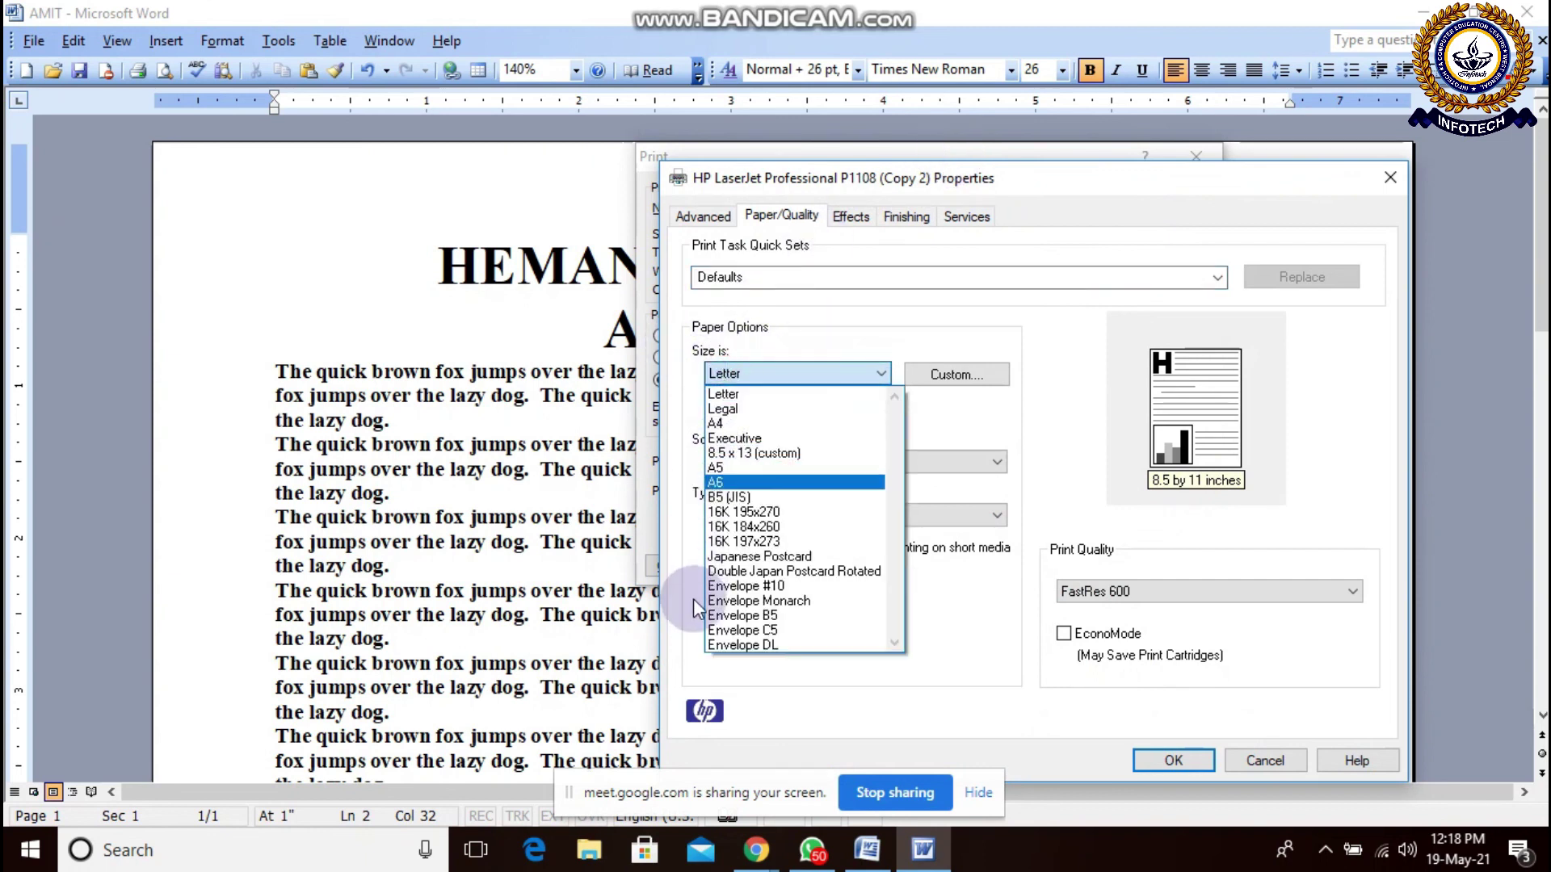
left_click(732, 421)
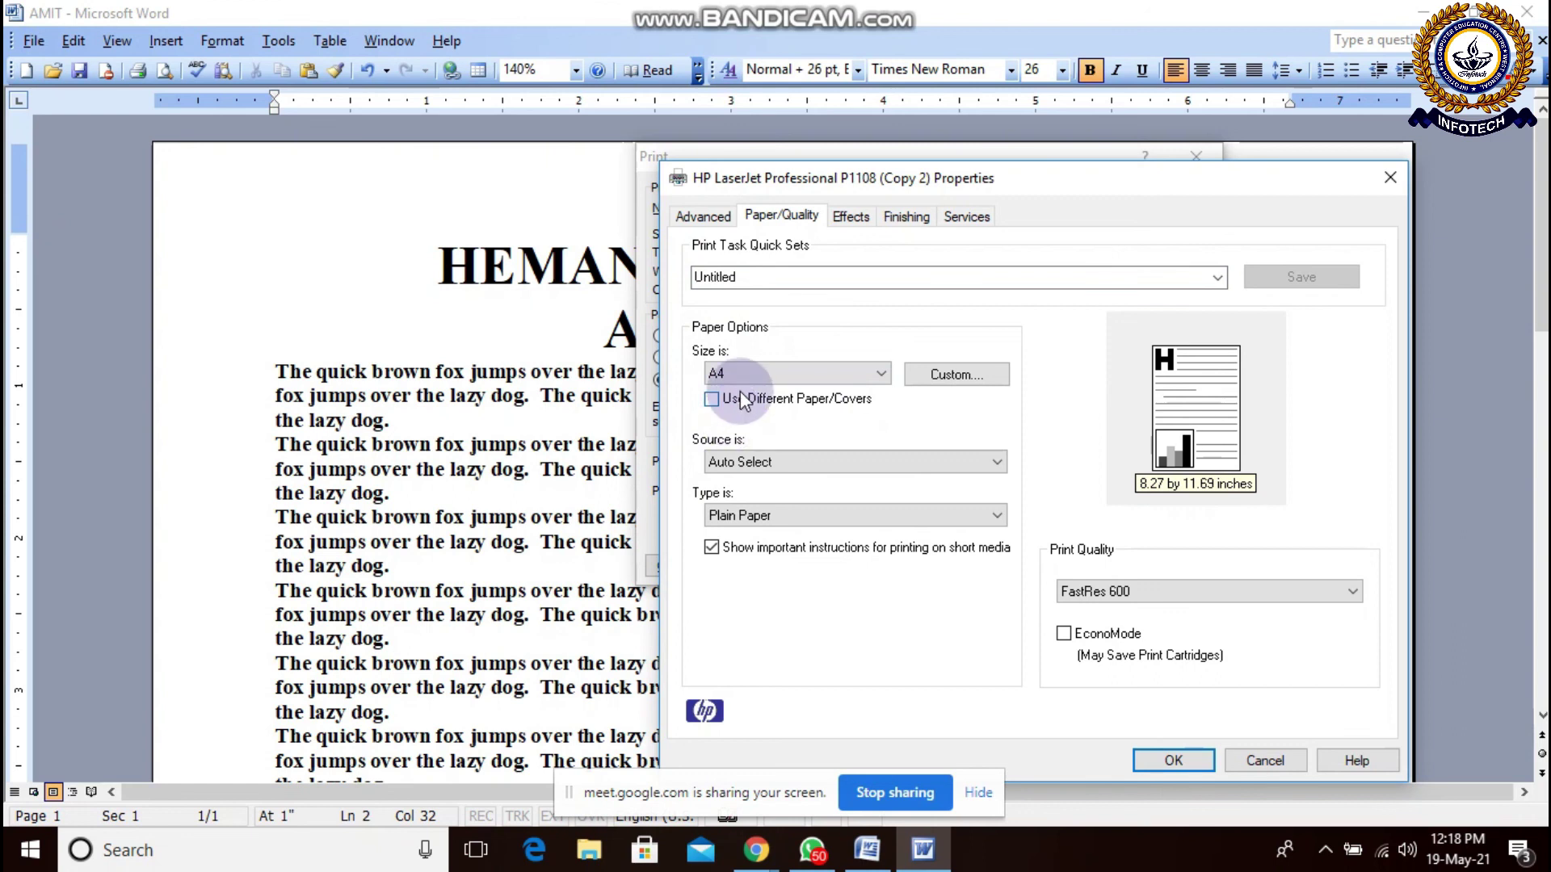
left_click(1173, 757)
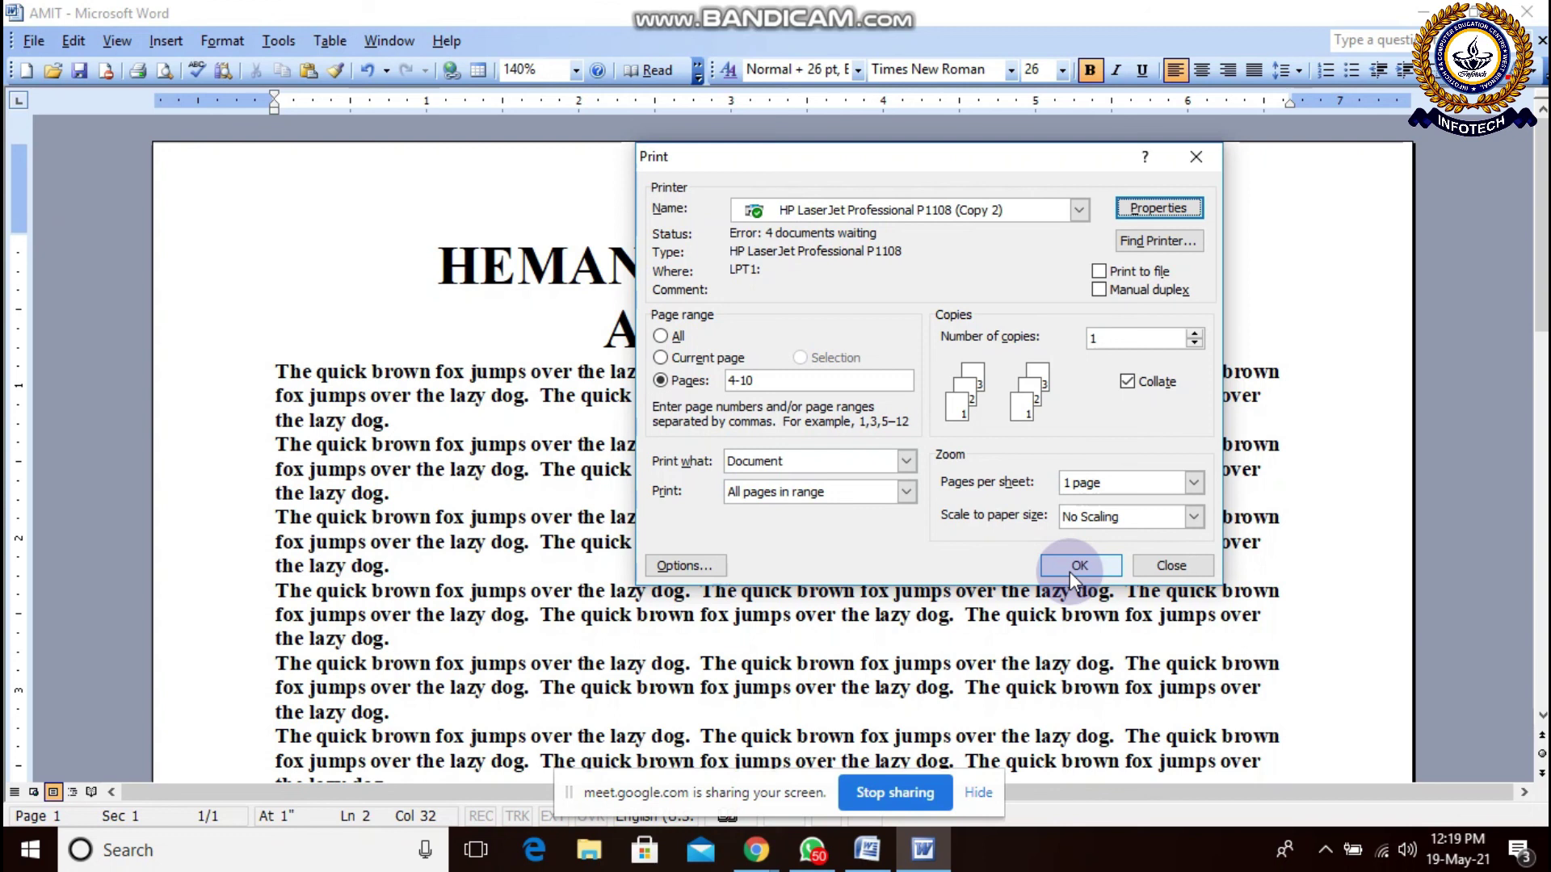
left_click(1198, 160)
Step: Look over the AMIT document's text and zoom out to 60% to view more of the page
scroll(734, 509, "down", 12)
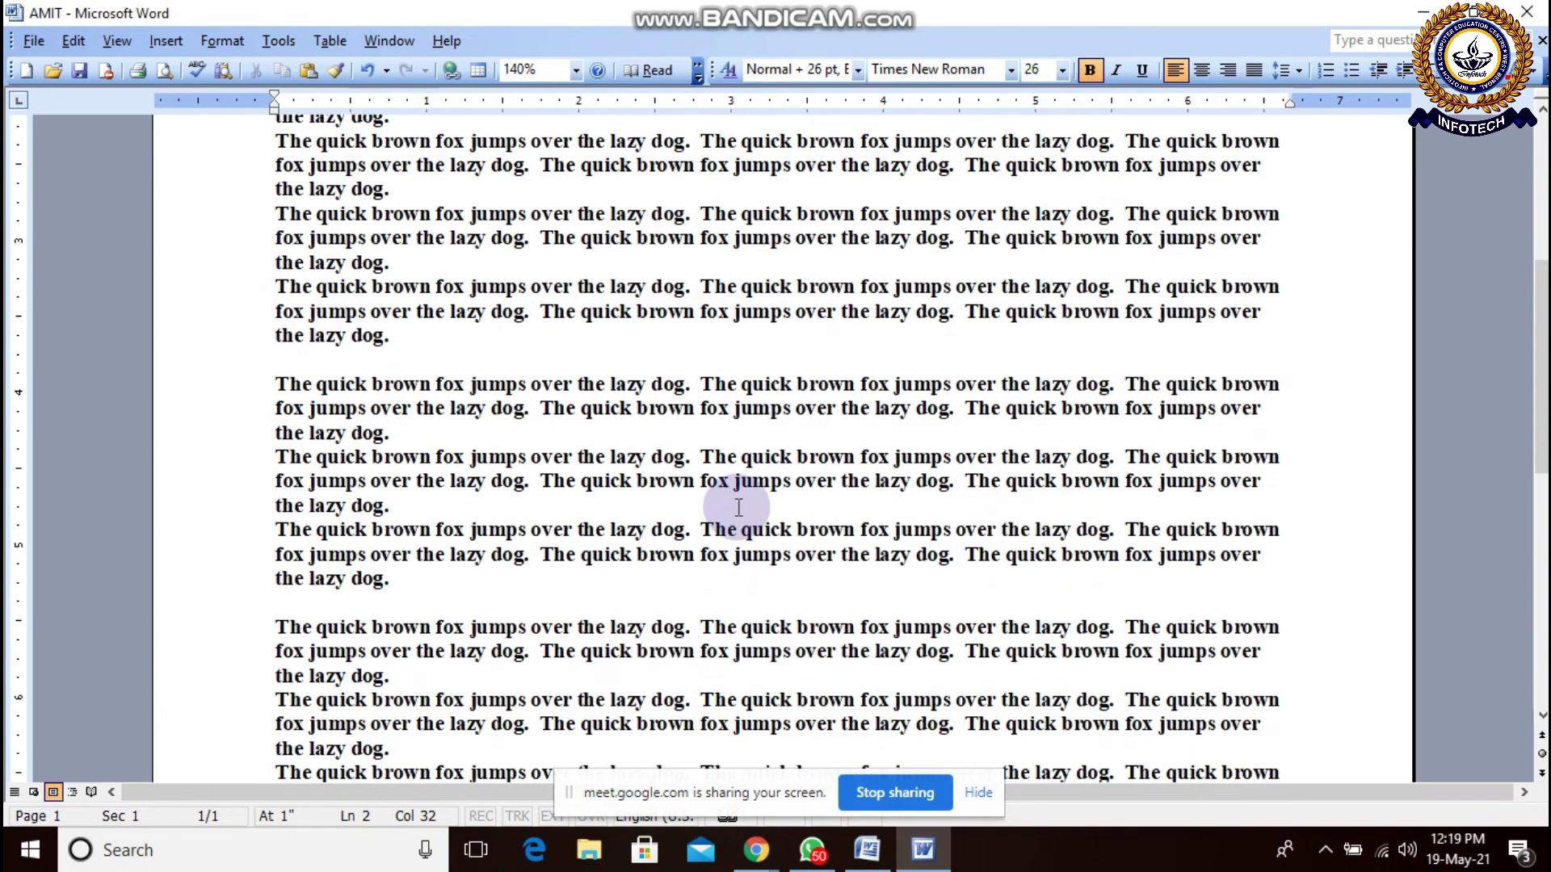
scroll(736, 506, "down", 2)
scroll(737, 507, "up", 14)
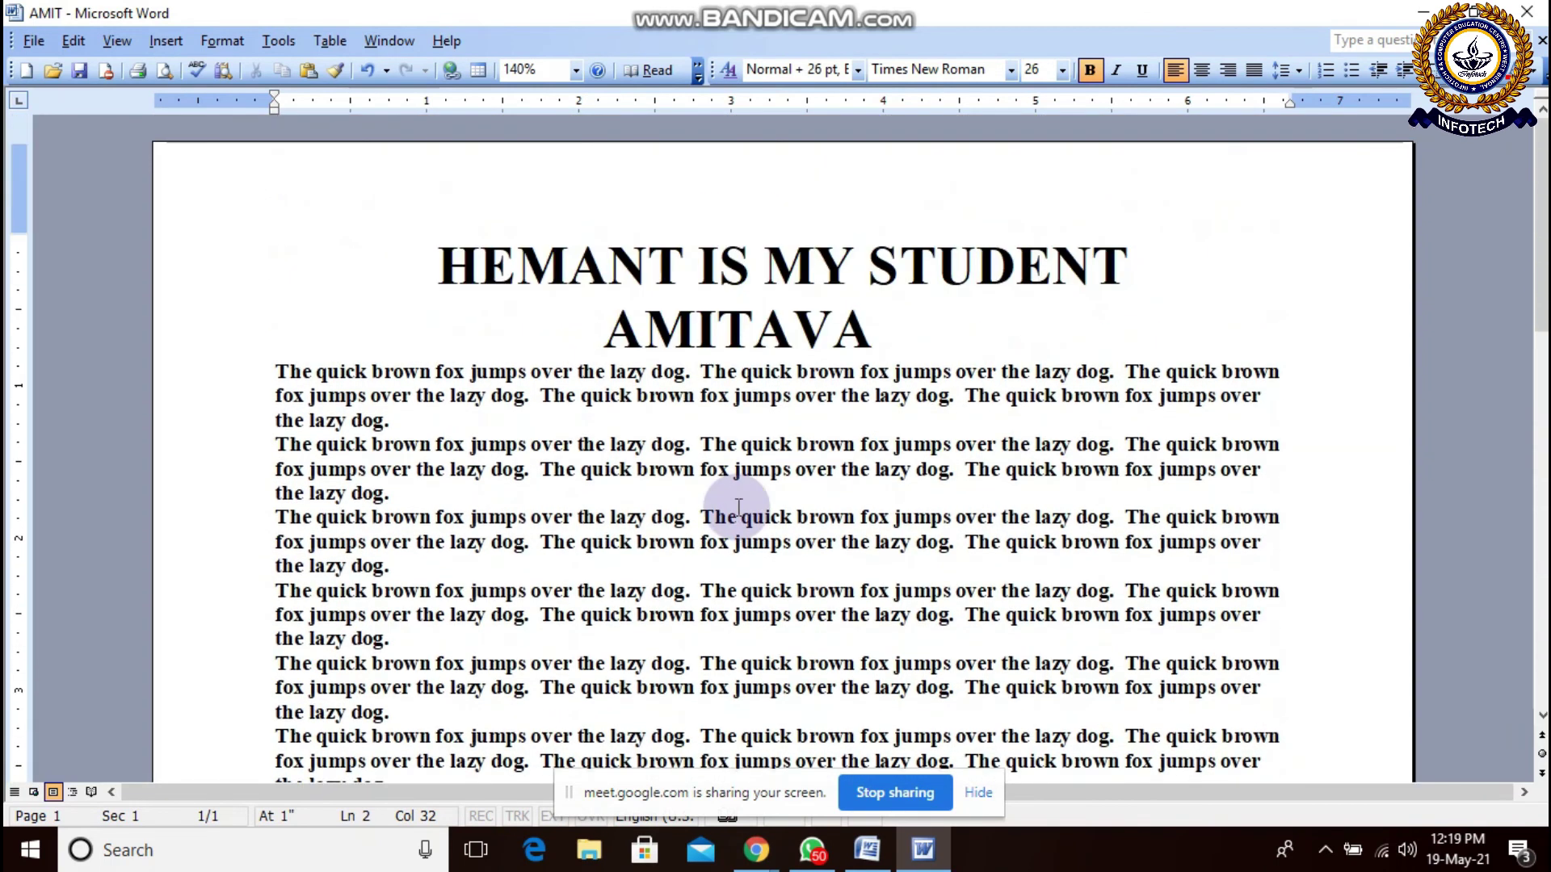
scroll(738, 507, "down", 8)
scroll(738, 508, "down", 5)
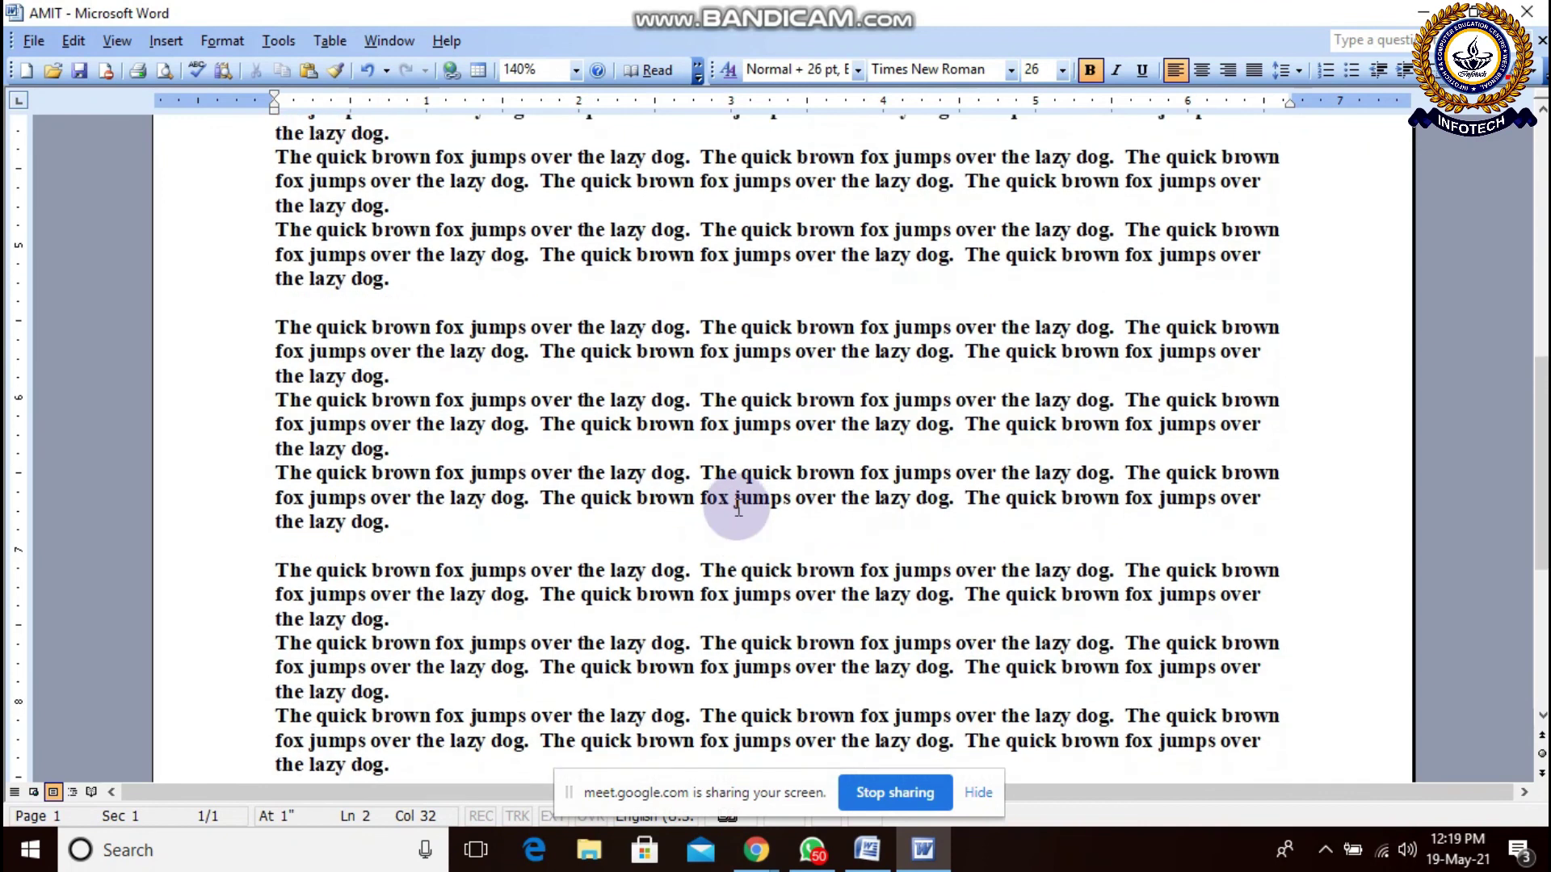
scroll(737, 507, "up", 12)
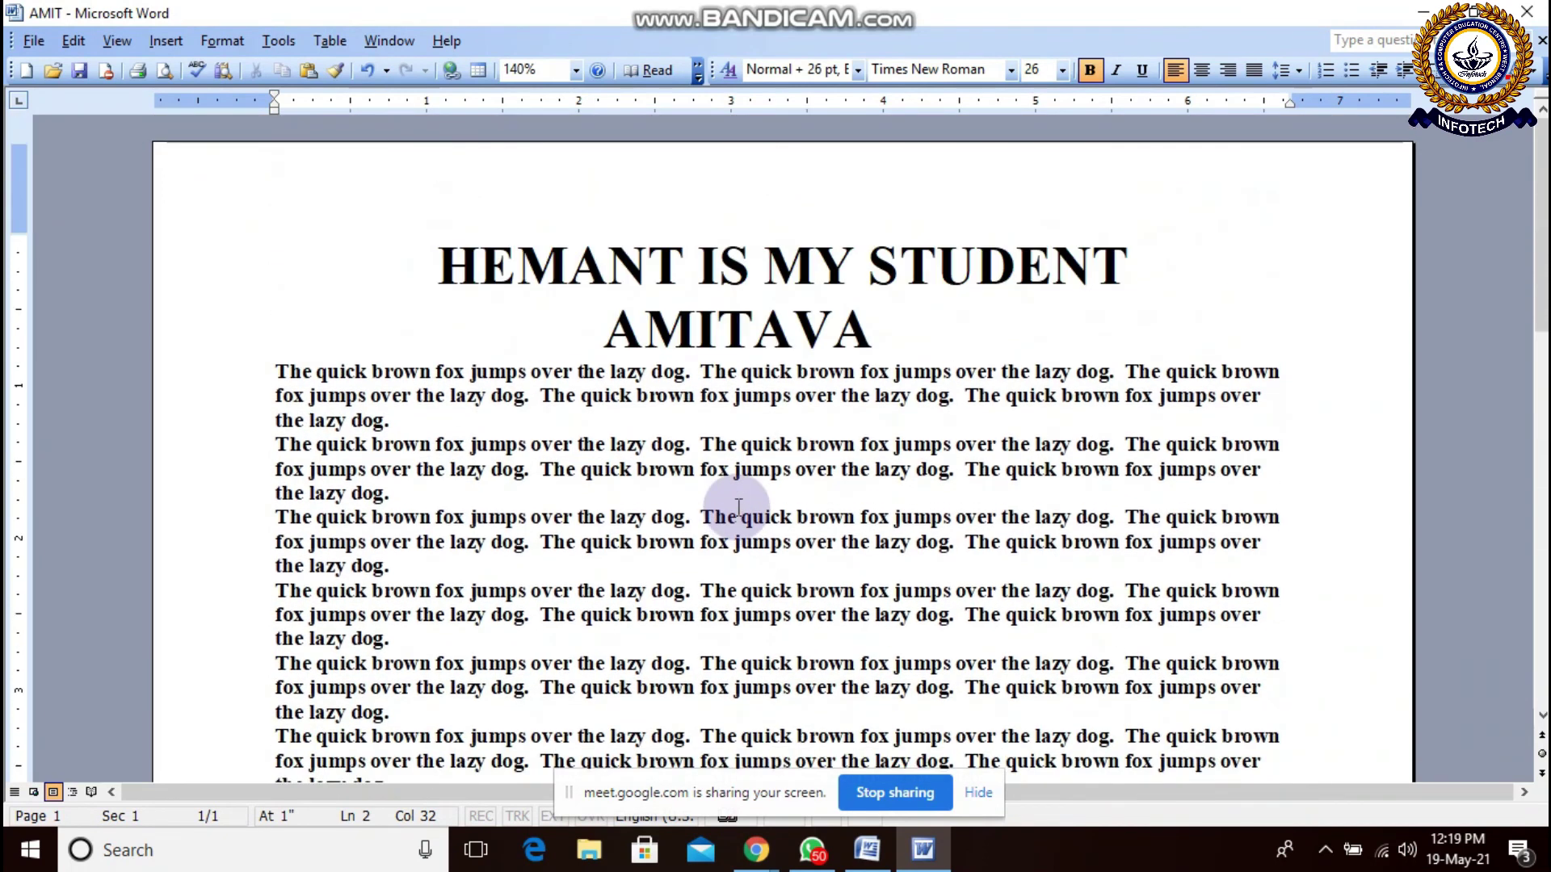
scroll(737, 507, "down", 7)
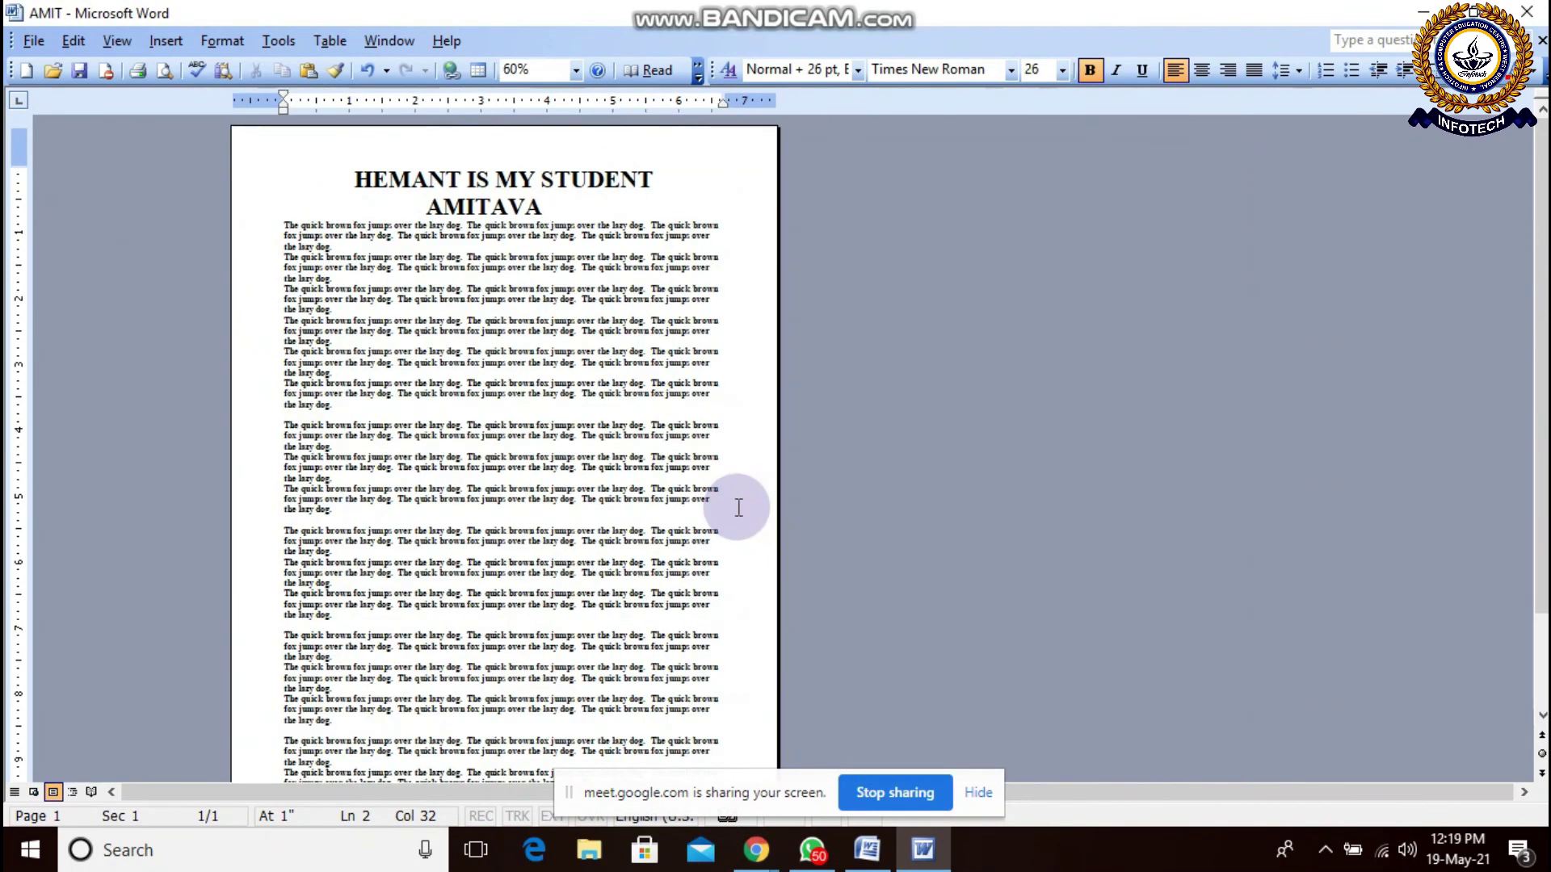
Step: Zoom in on the AMIT document to 120% and save the document
scroll(738, 507, "up", 4)
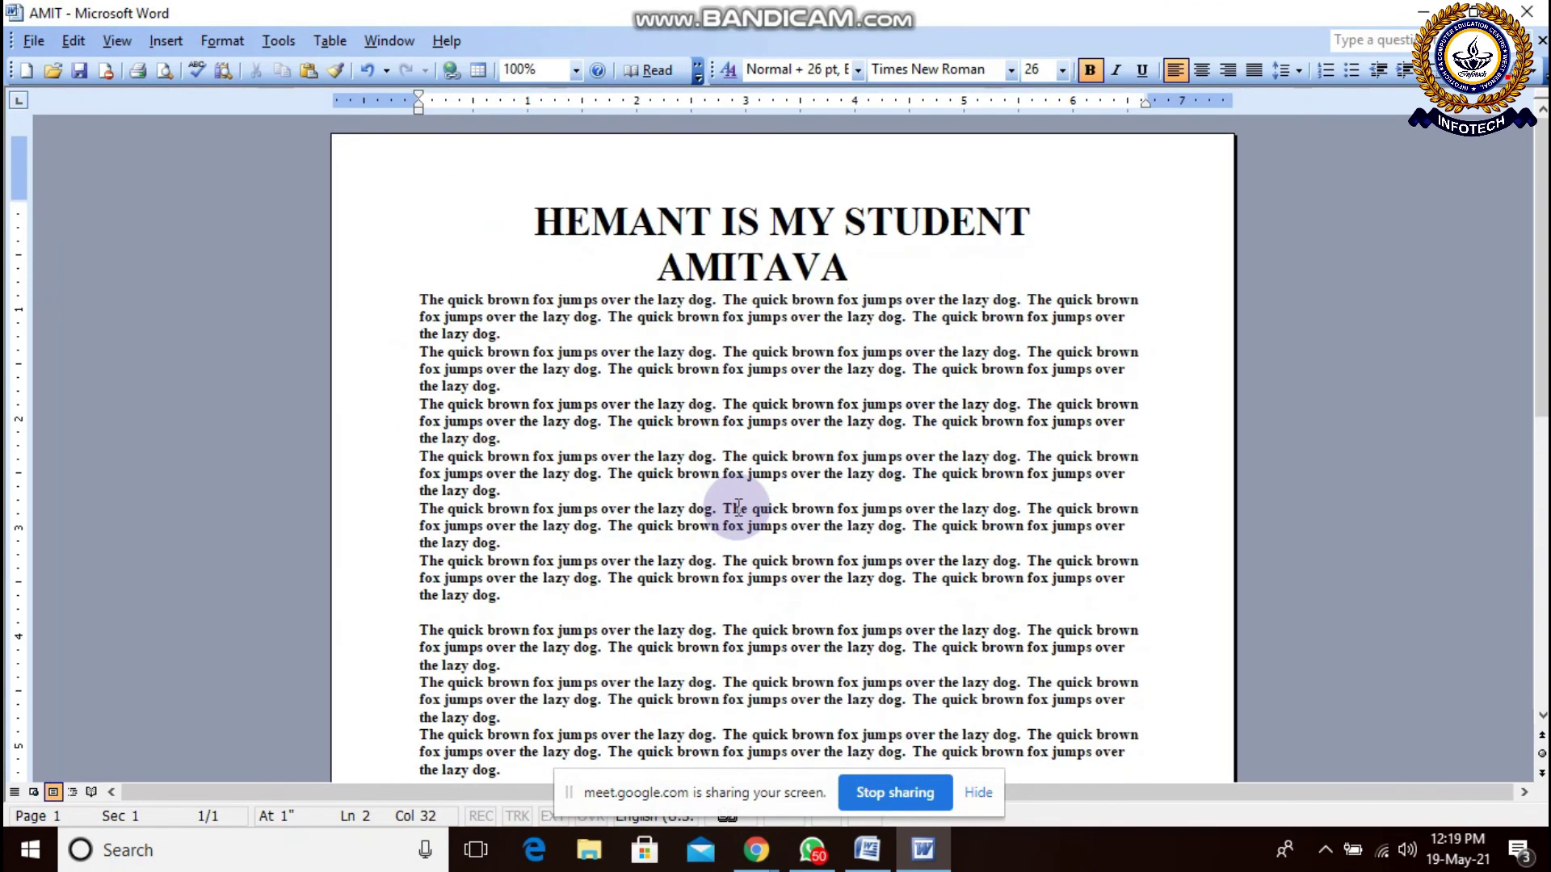
scroll(738, 507, "up", 1)
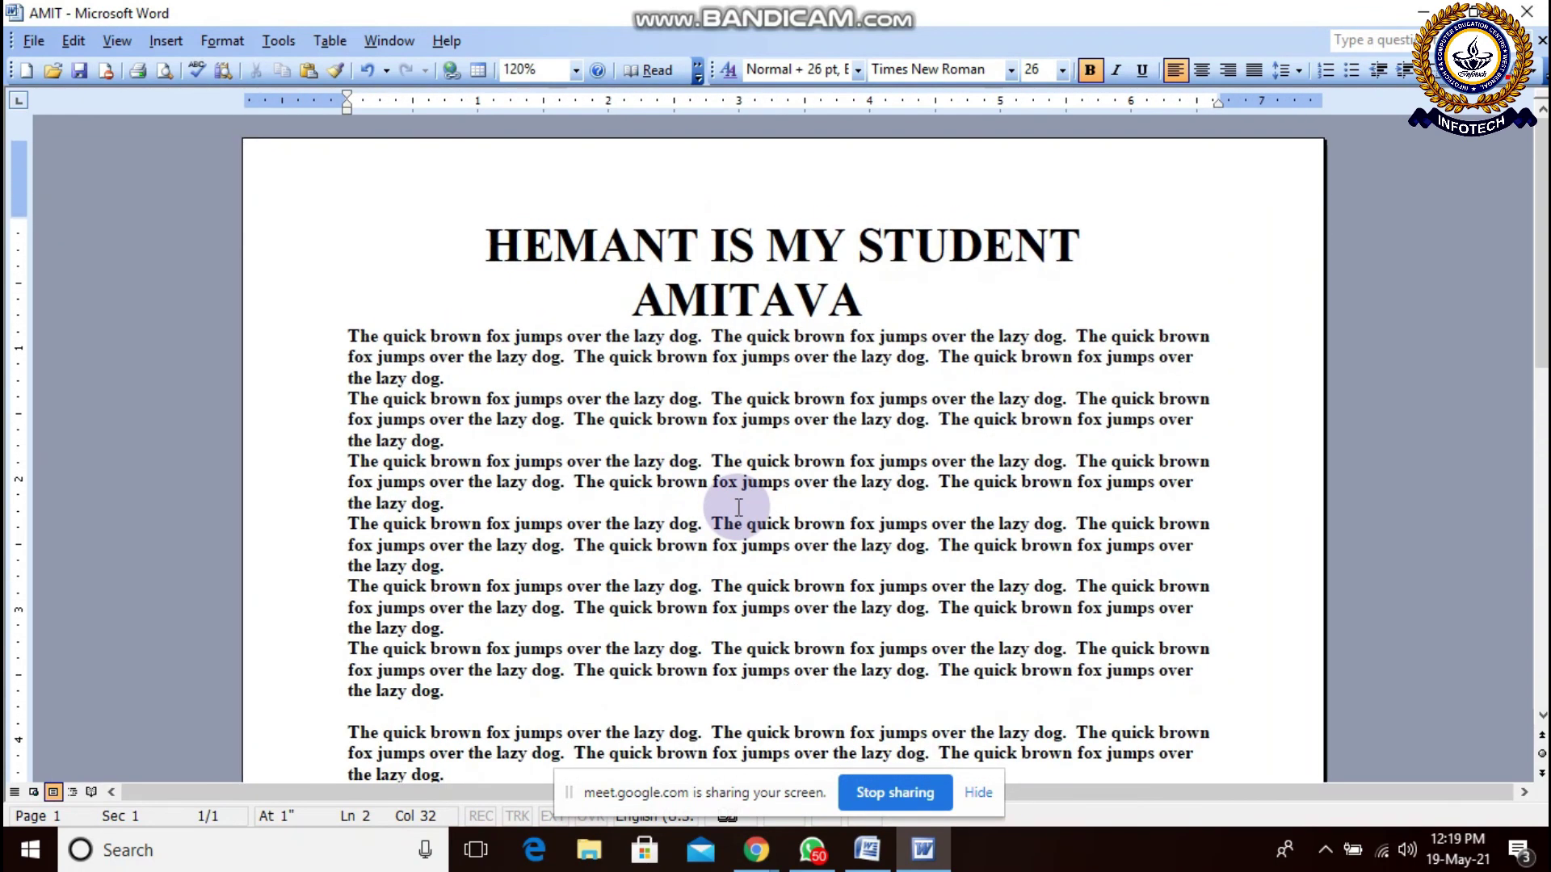
left_click(34, 41)
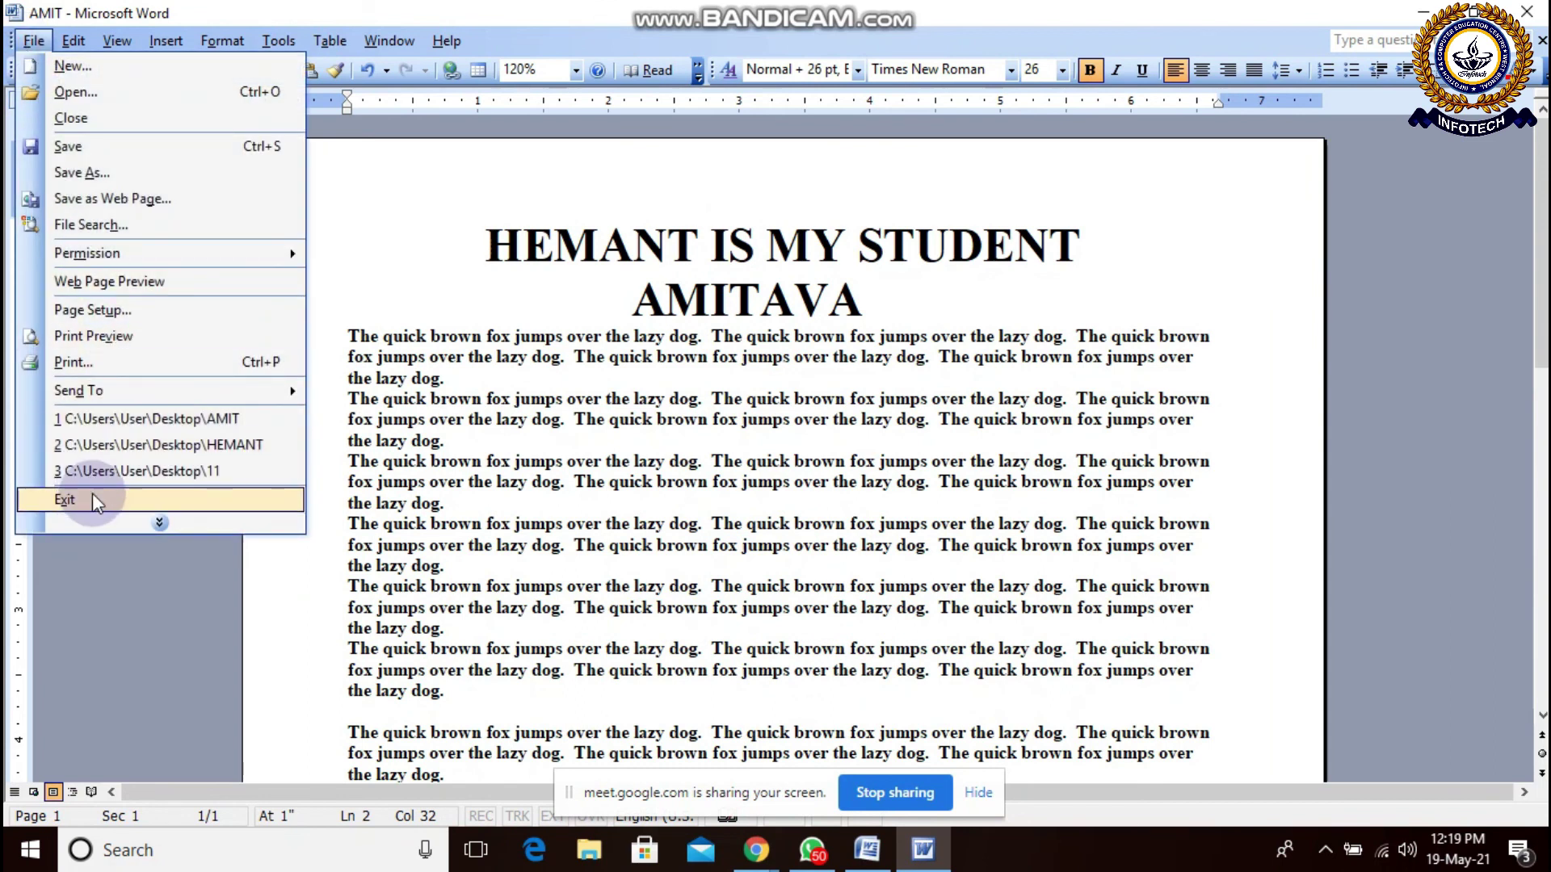
left_click(169, 530)
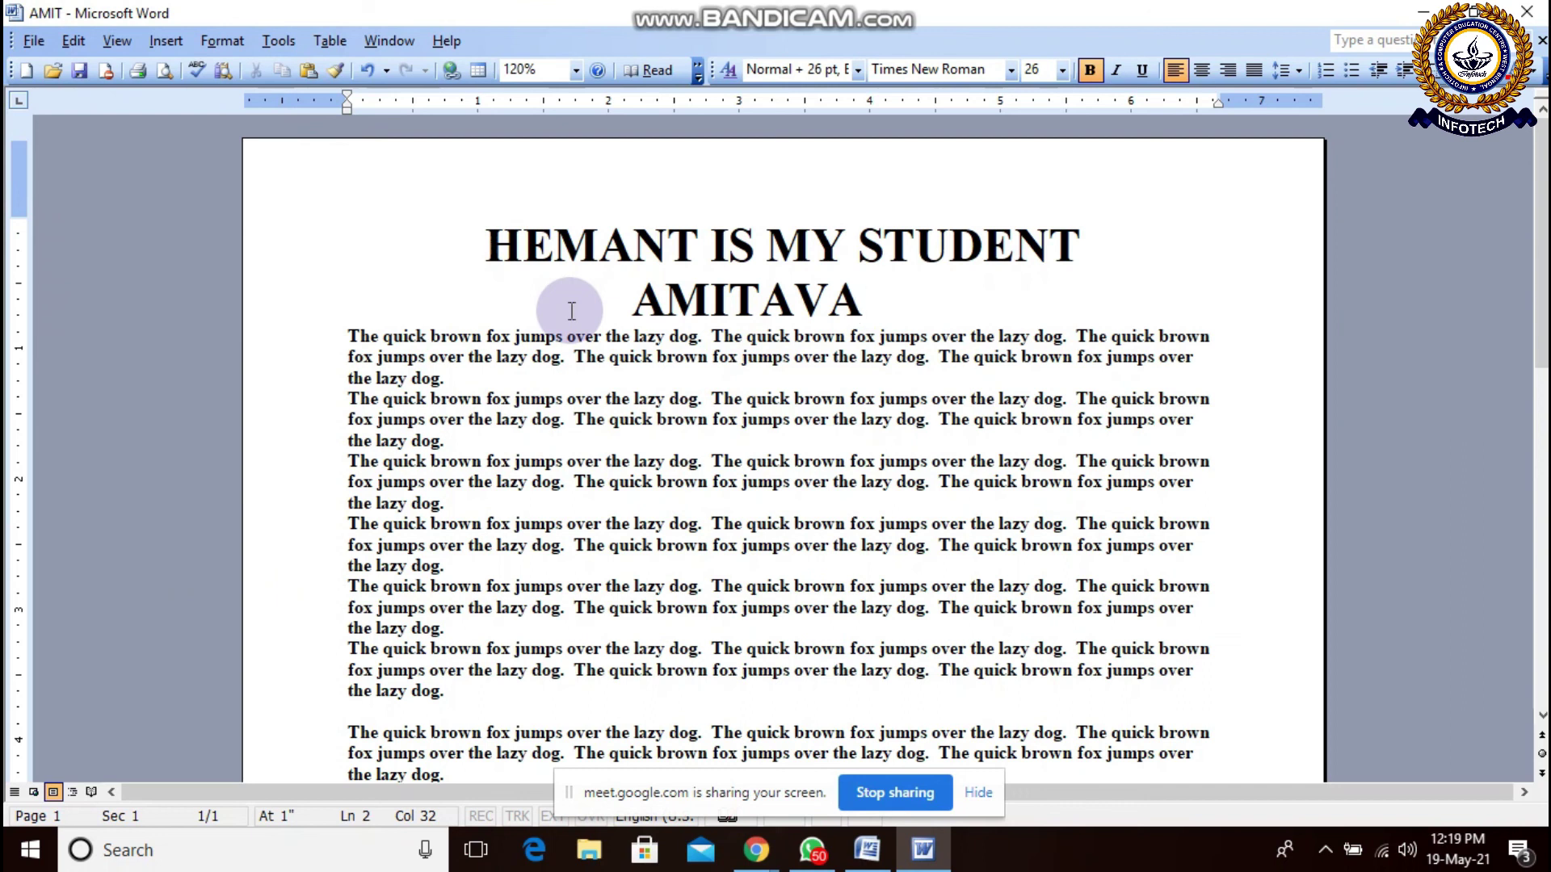
left_click(36, 47)
left_click(63, 145)
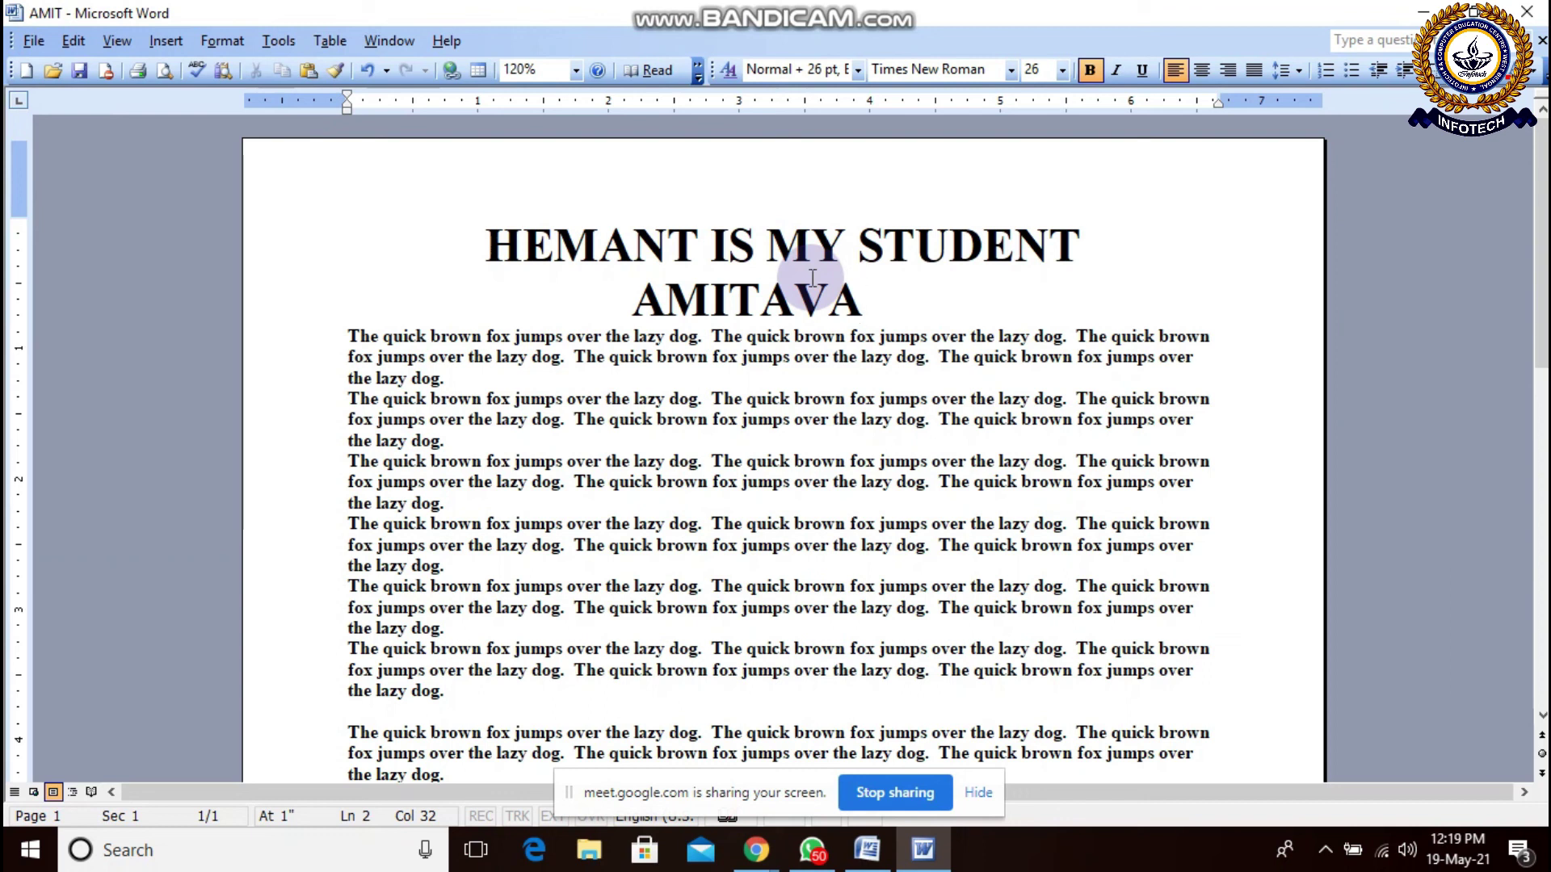
Step: Exit the Word program that holds the AMIT document
left_click(32, 42)
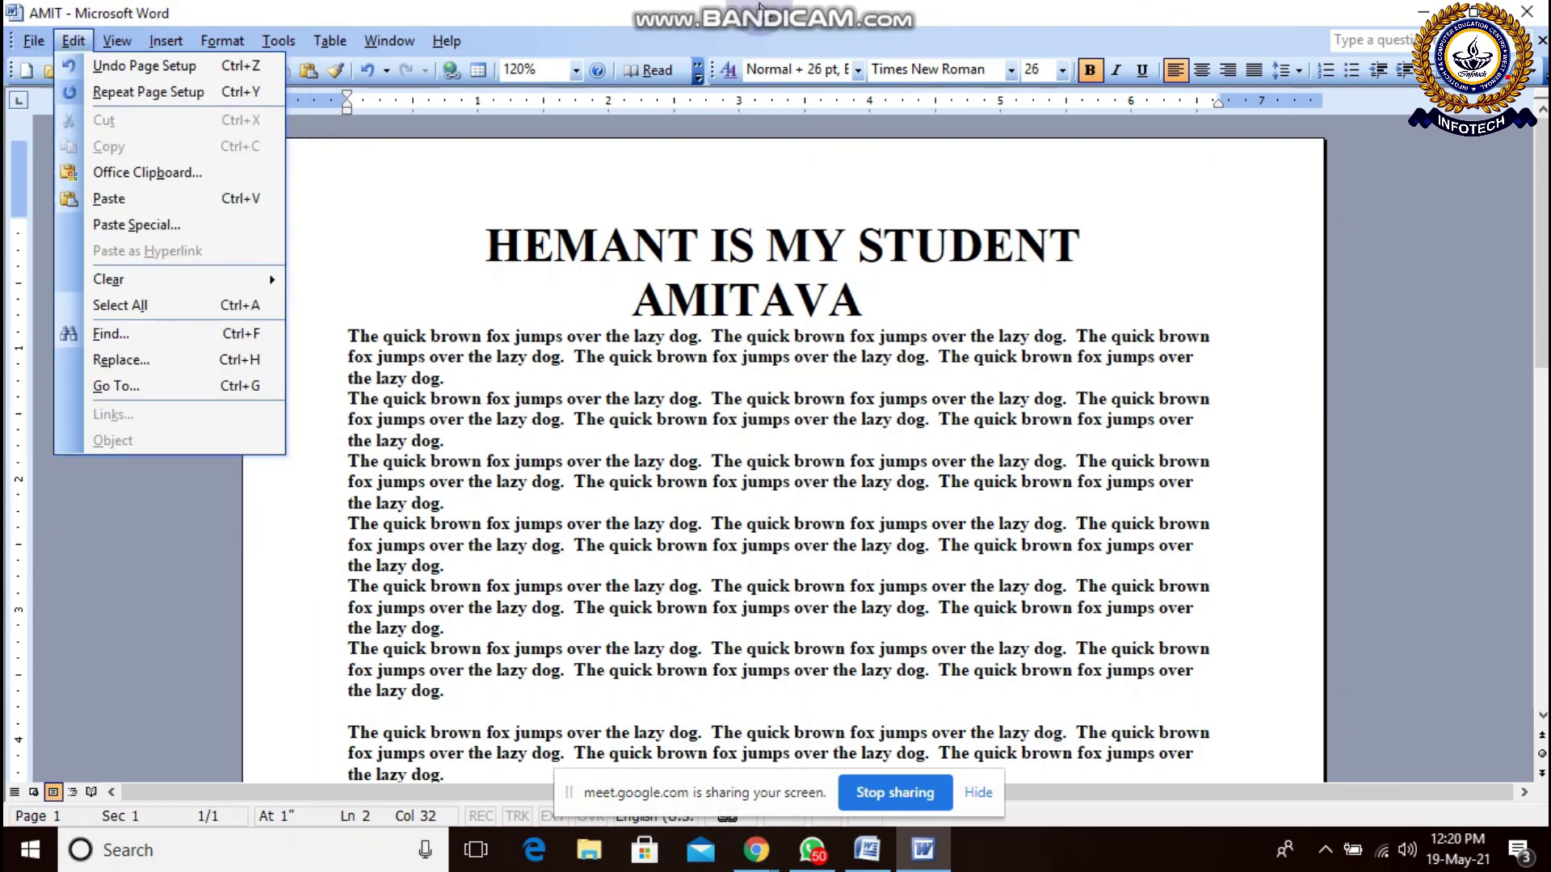
left_click(73, 41)
left_click(24, 42)
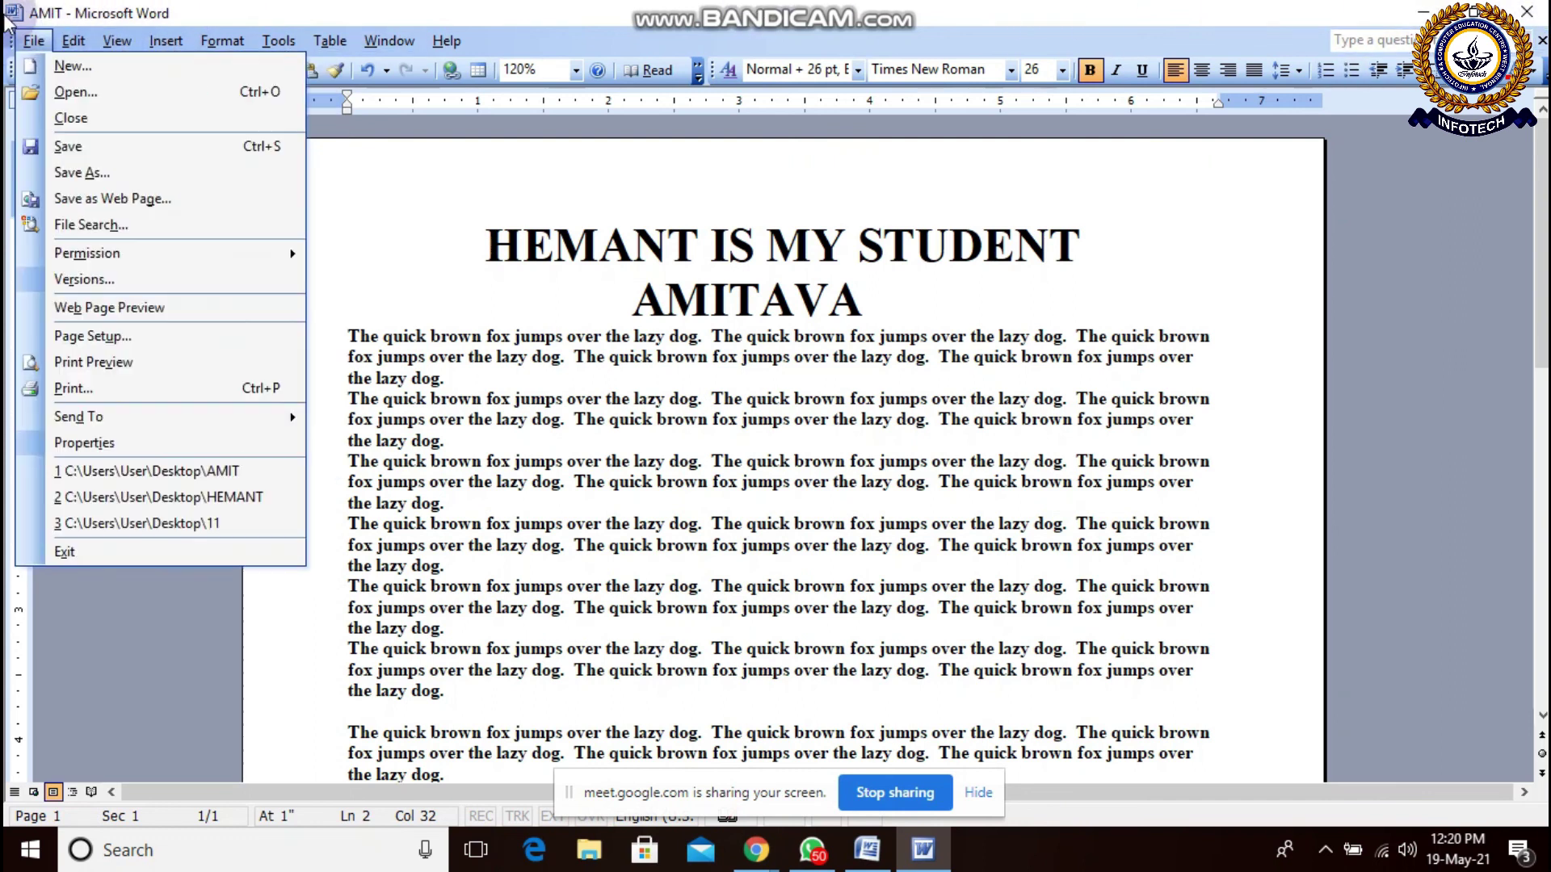
left_click(64, 553)
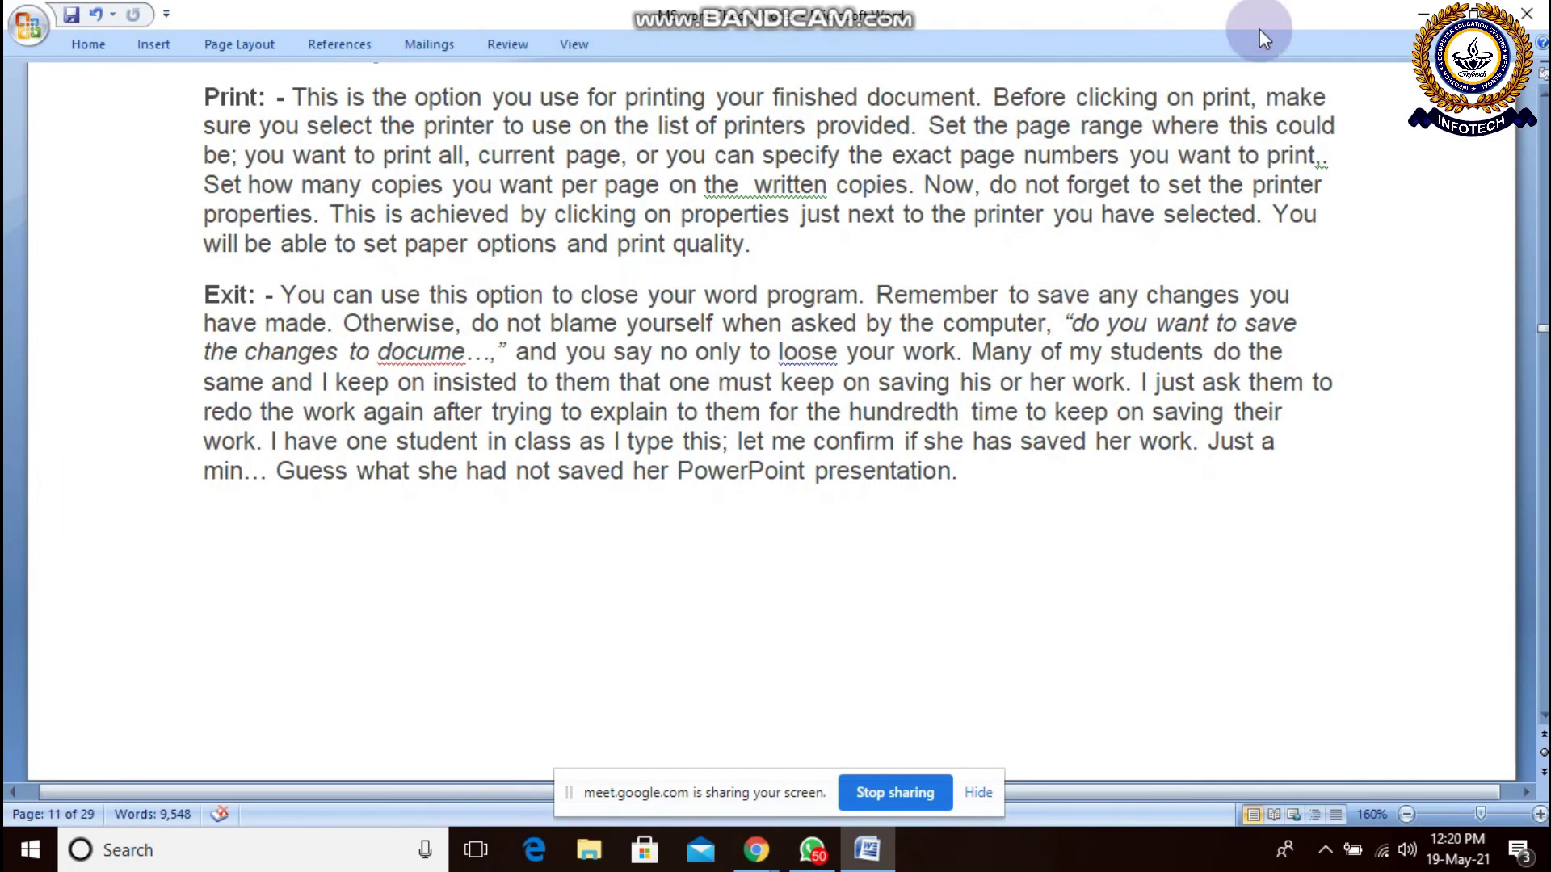
Step: Minimise the notes document about Print and Exit, and refresh the desktop twice
left_click(1423, 13)
left_click(1064, 121)
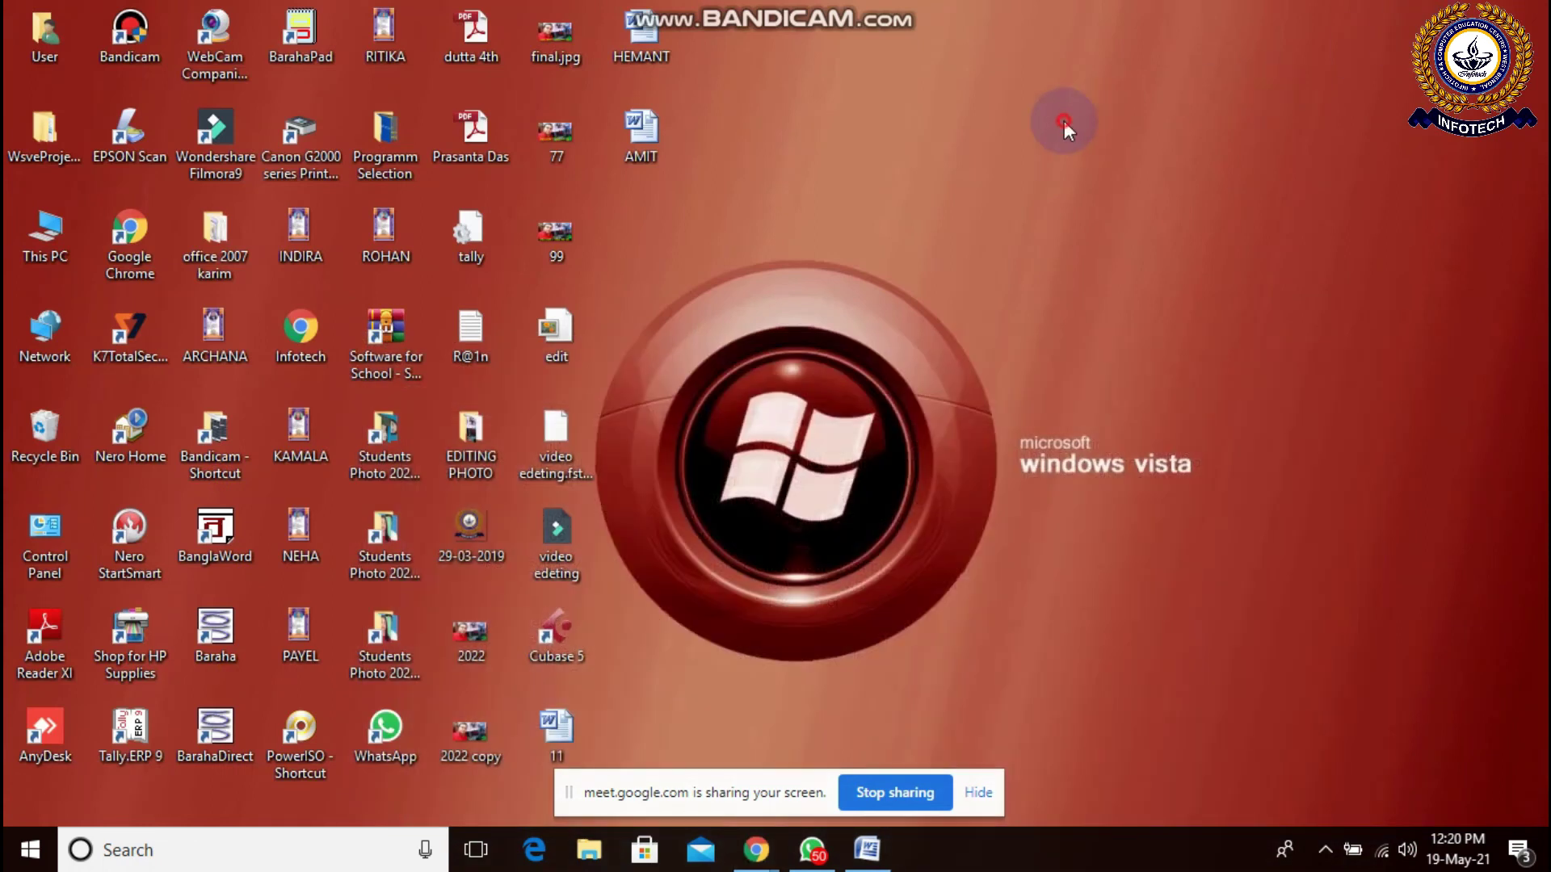
right_click(879, 173)
left_click(924, 237)
right_click(925, 238)
left_click(956, 305)
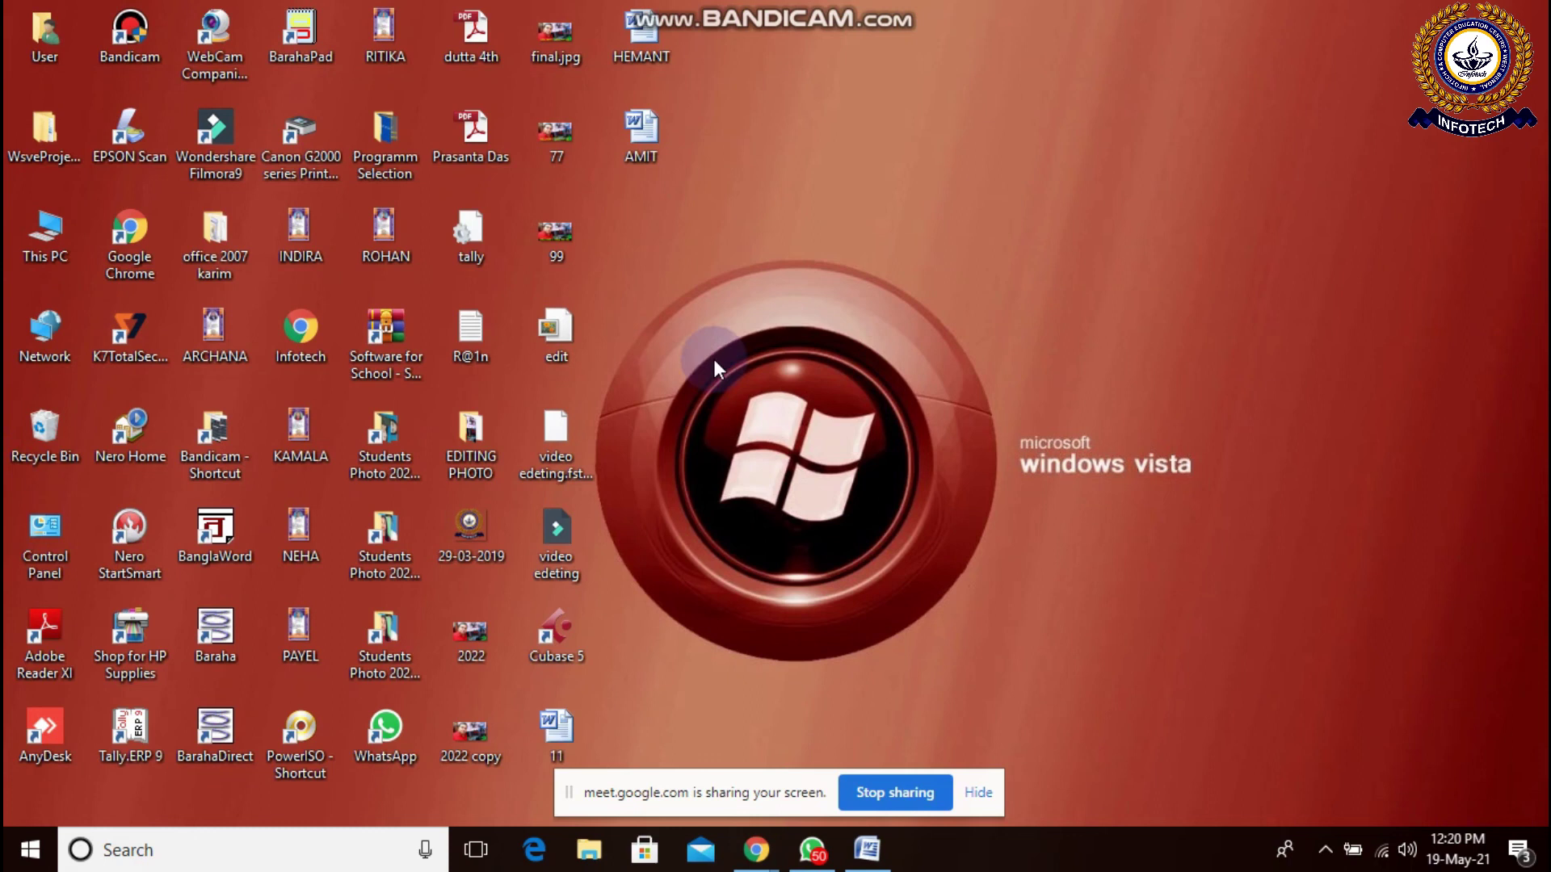
Step: Bring the notes document up briefly, minimise it again, and switch to the Google Meet call in Chrome
left_click(866, 850)
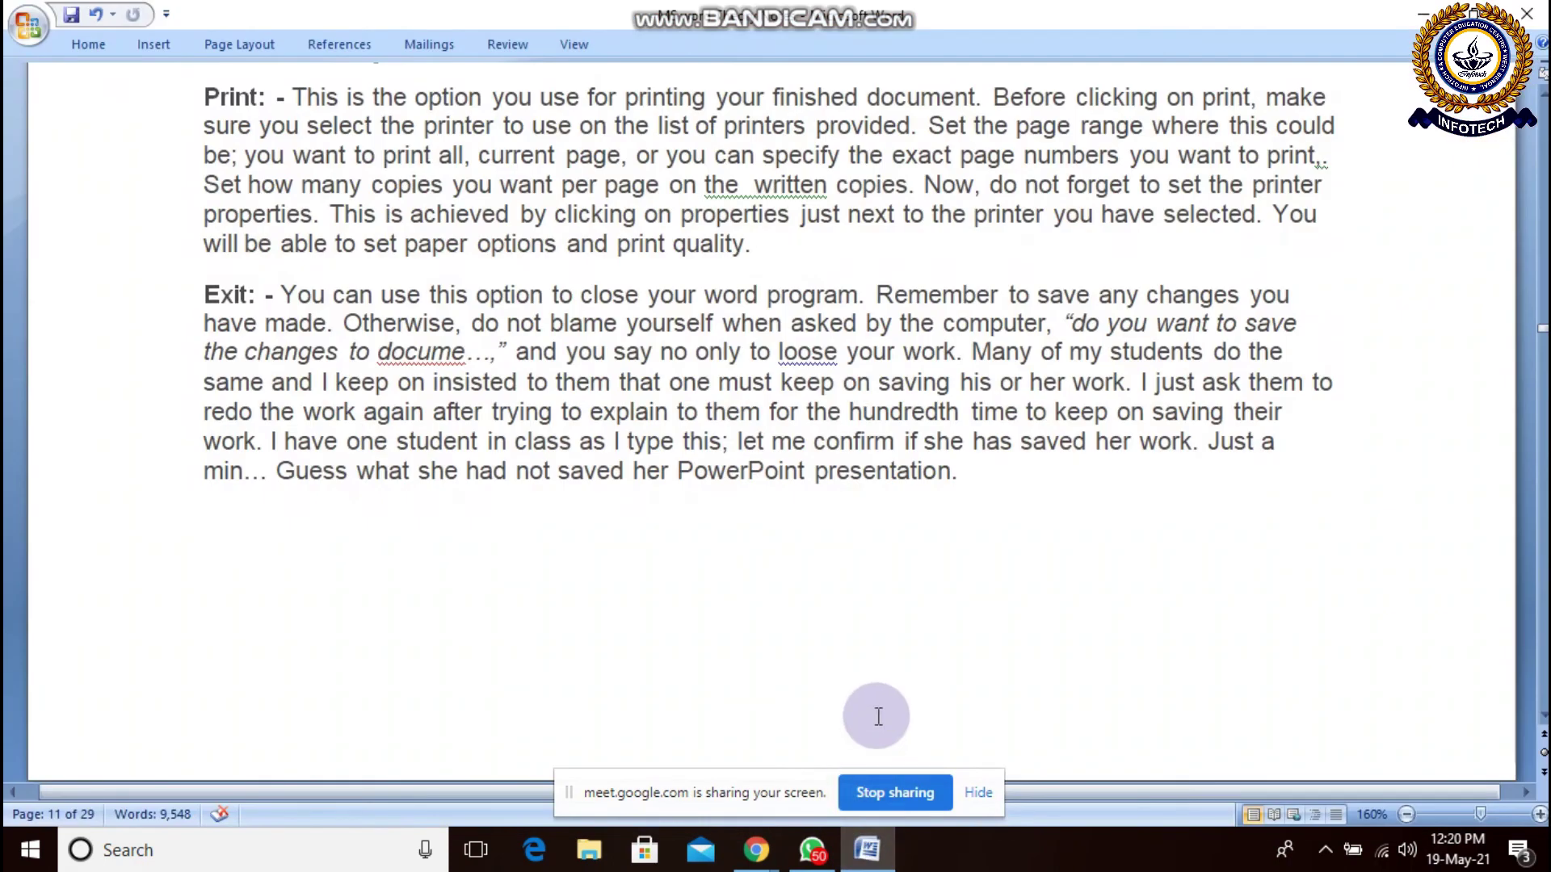
left_click(1412, 16)
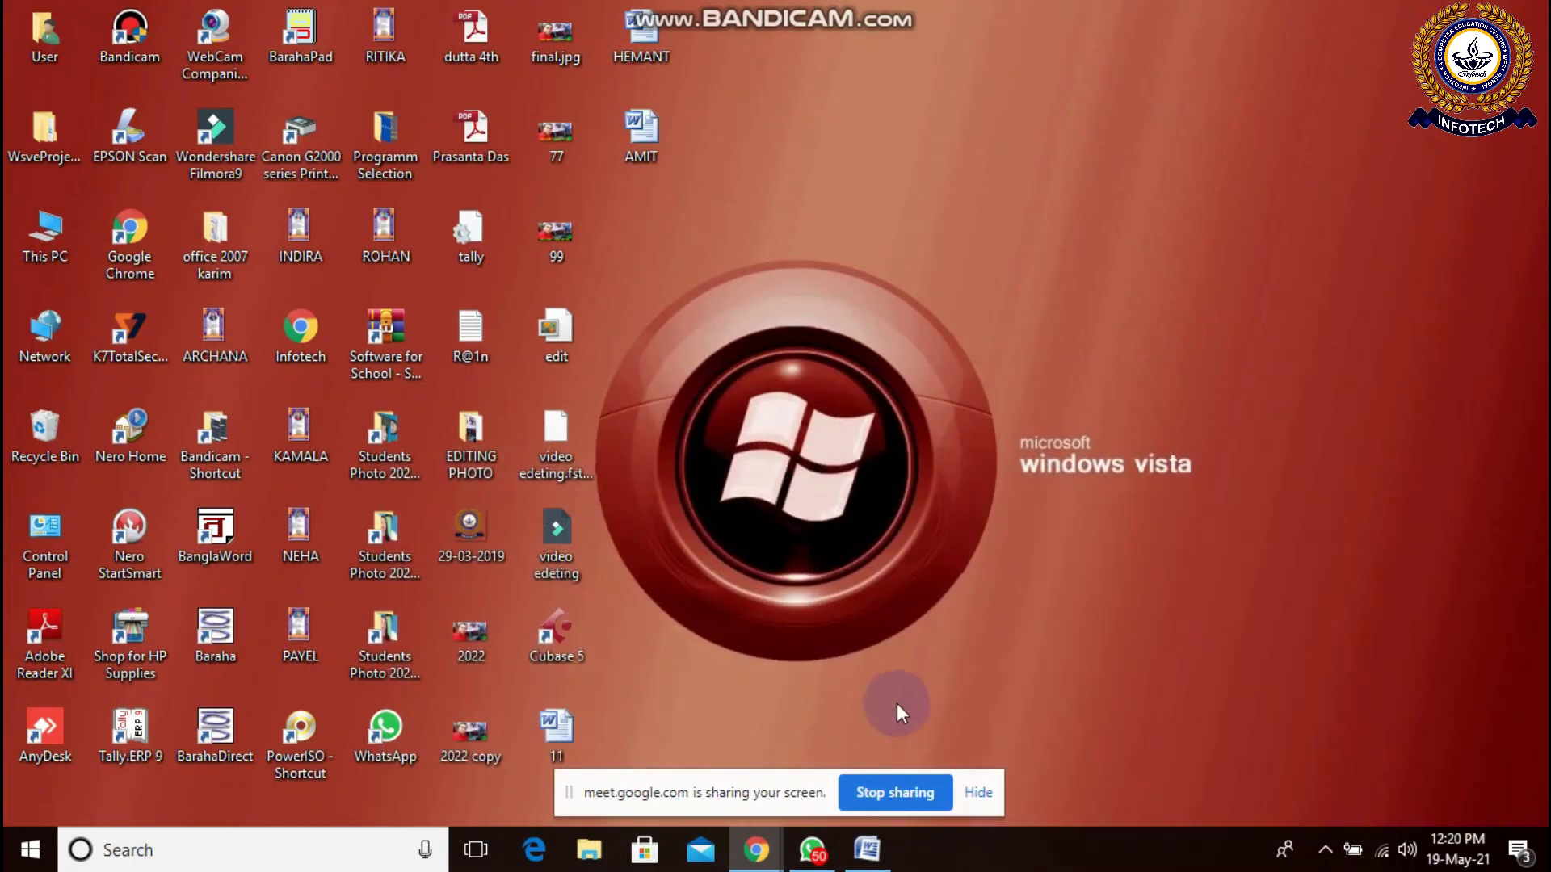
mouse_move(757, 850)
left_click(651, 677)
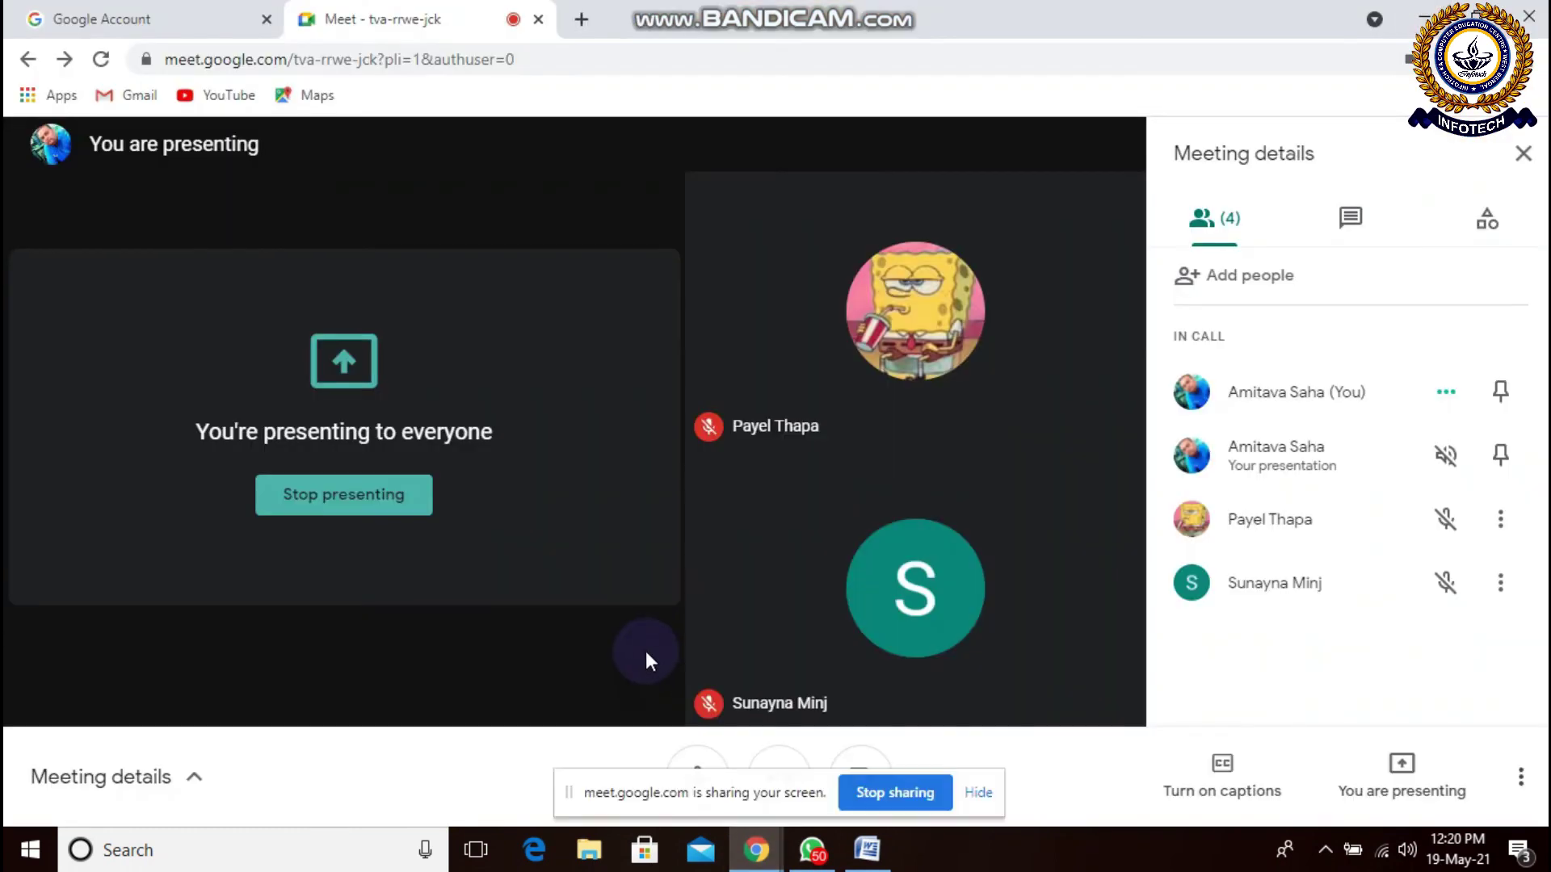